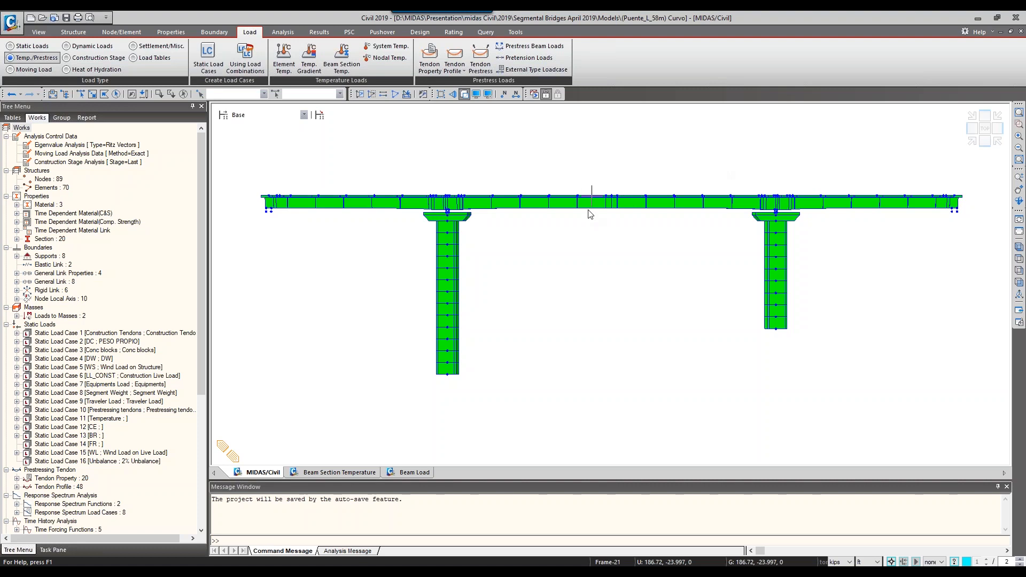
Collapse the Static Loads branch of the model tree and inspect the curved bridge in top and front views
mouse_move(590, 214)
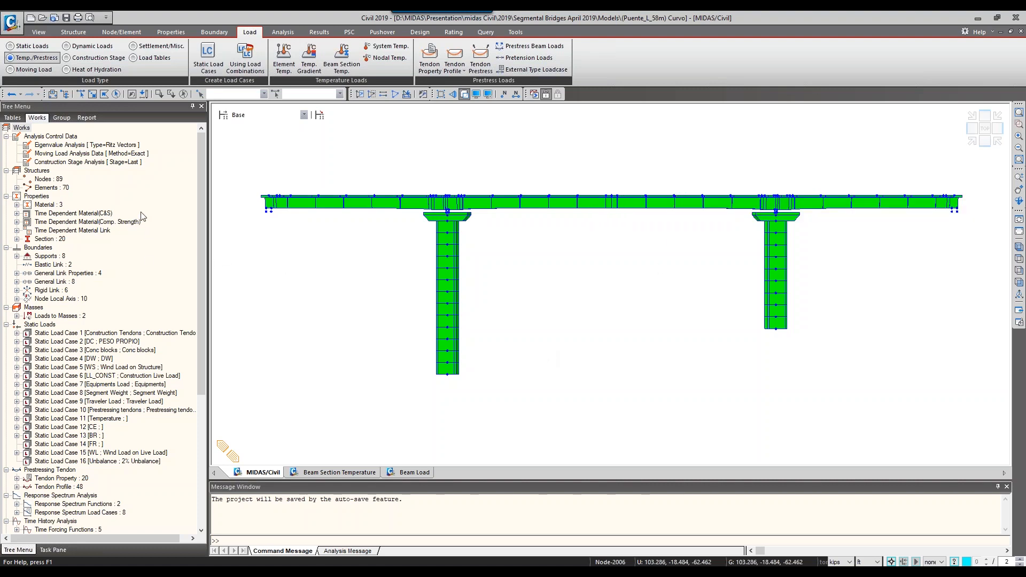
click(6, 324)
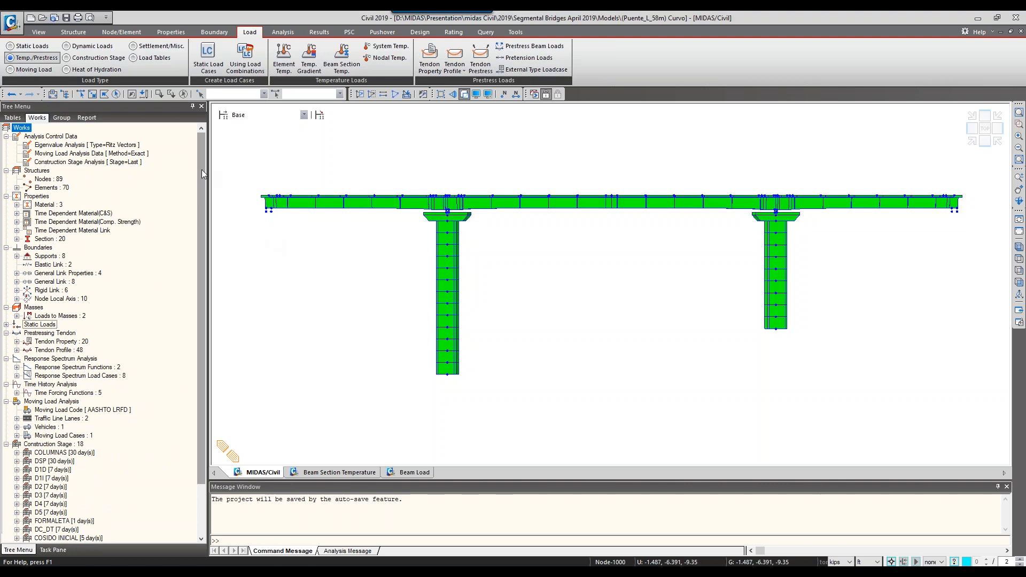
mouse_move(201, 169)
mouse_down()
mouse_move(198, 215)
mouse_move(200, 165)
mouse_up()
click(973, 132)
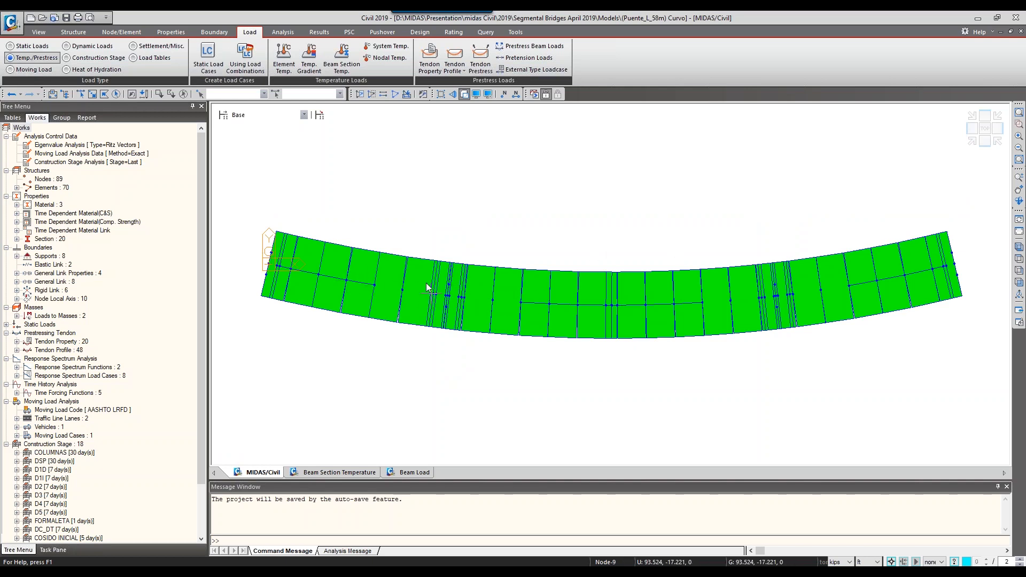
mouse_move(426, 286)
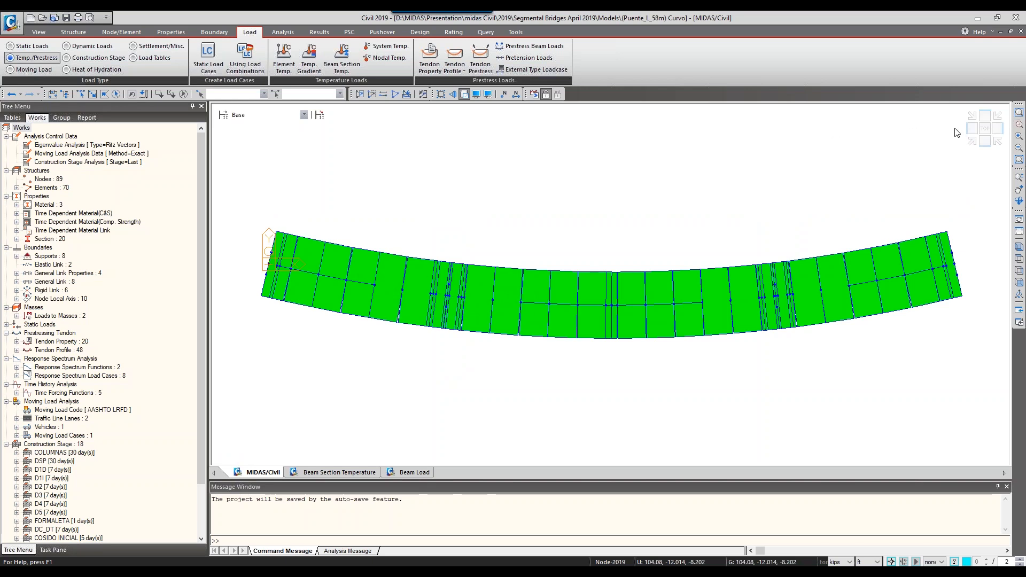
click(985, 141)
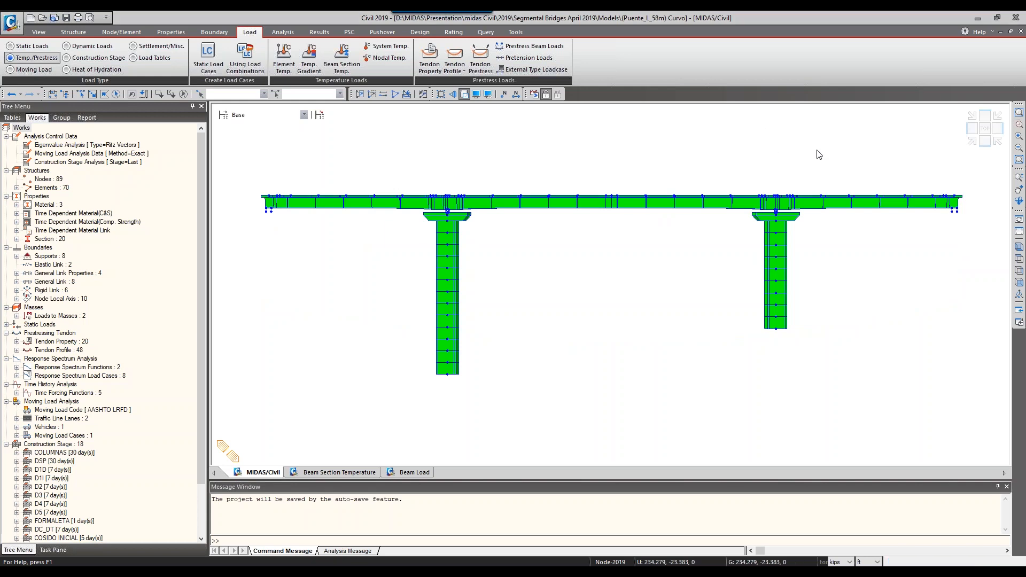
Review the CE load case and its Centrifugal Force (CF) type in the static load case definitions
key(alt+Tab)
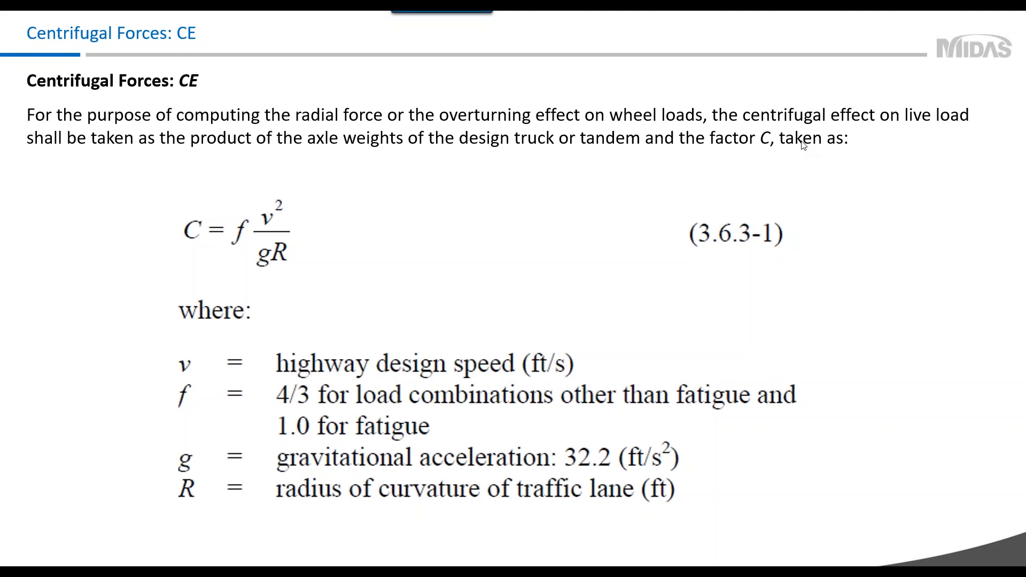
key(alt+Tab)
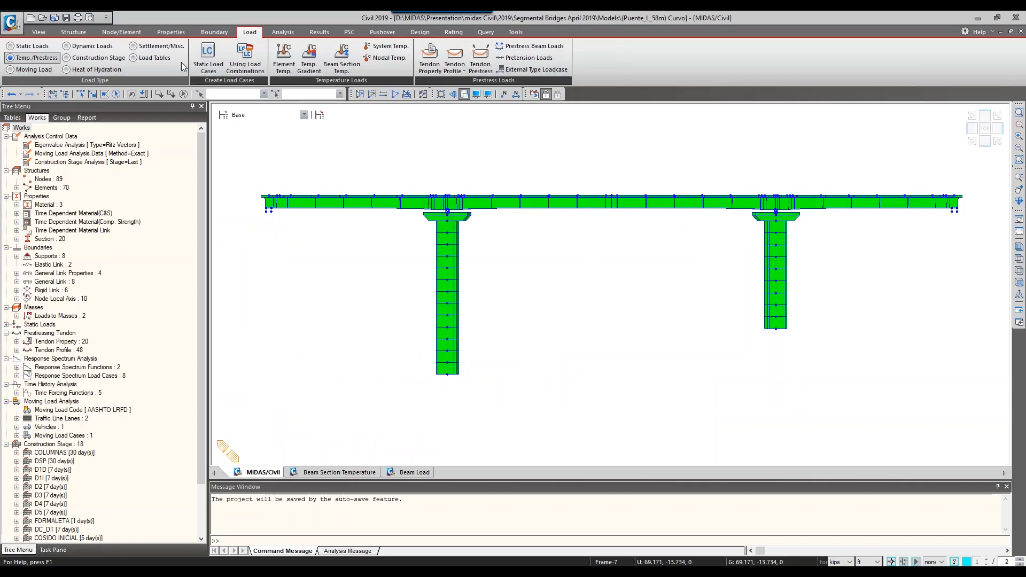
click(196, 62)
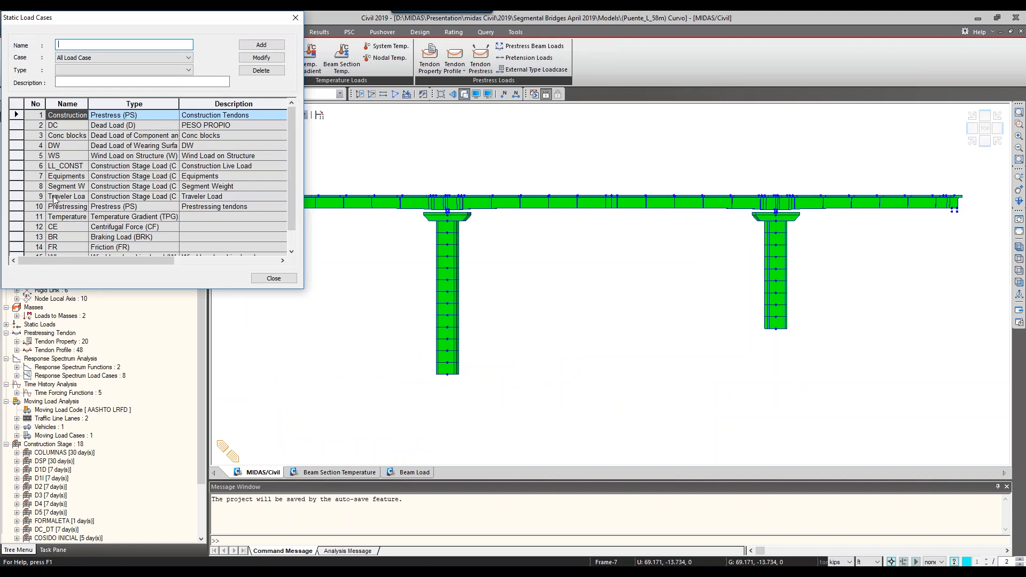
click(61, 226)
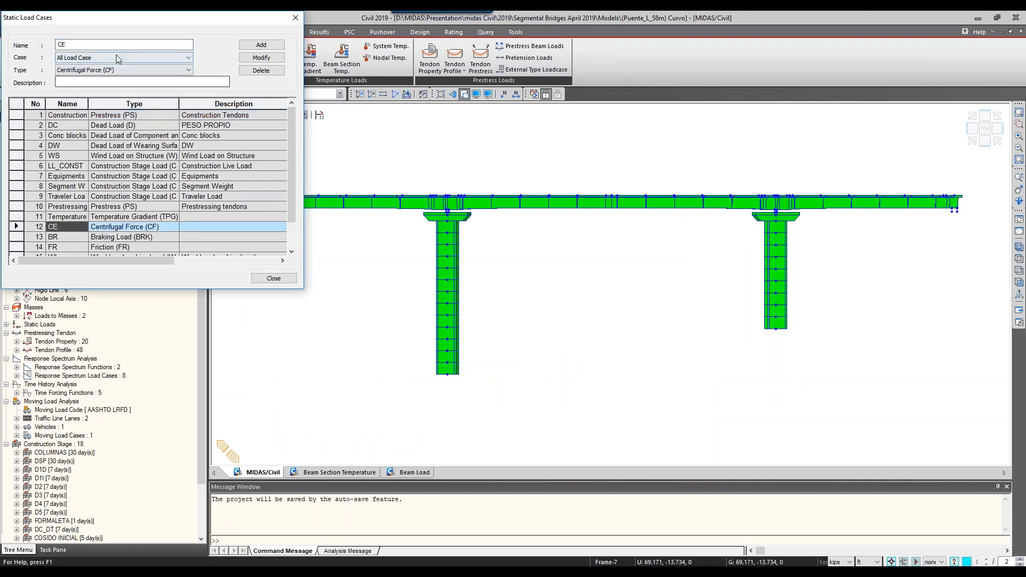
drag(118, 17, 226, 100)
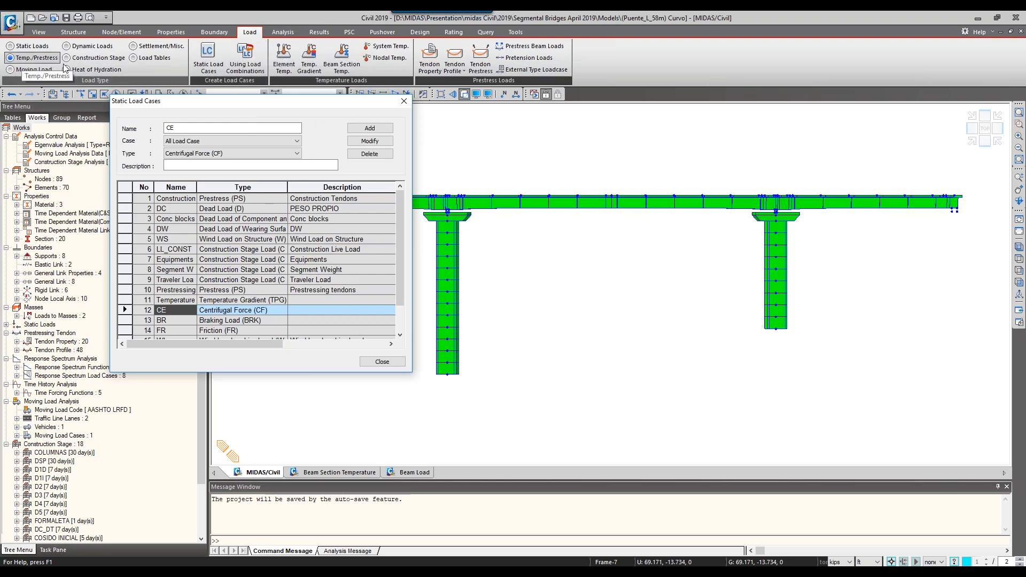
click(30, 46)
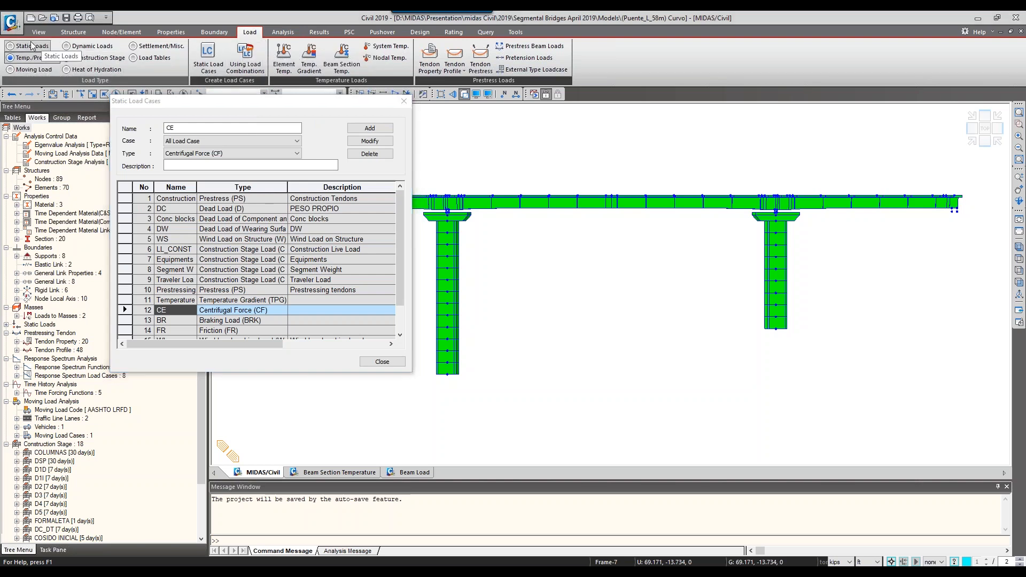
click(207, 49)
click(190, 121)
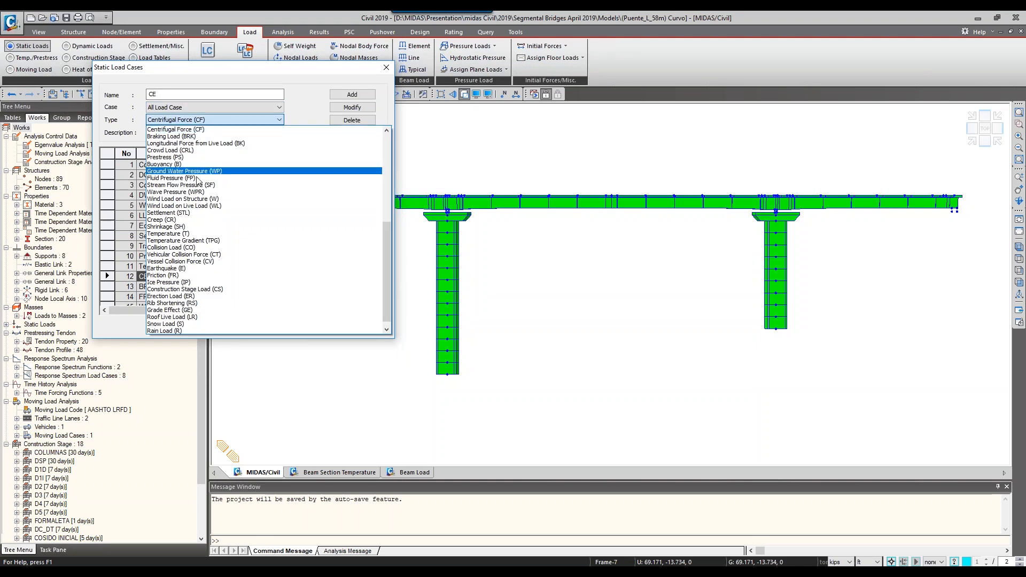
click(212, 129)
click(387, 67)
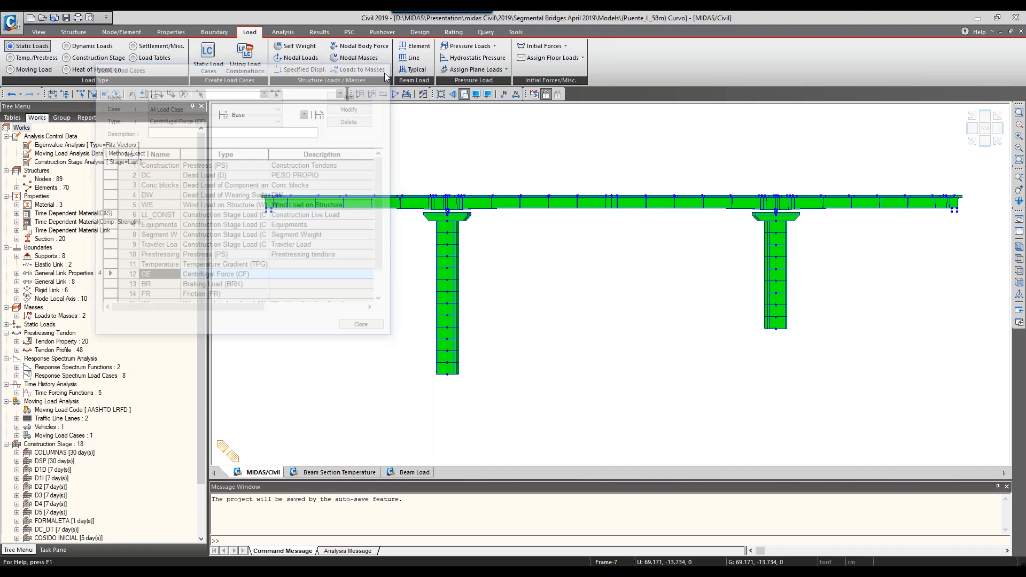
Apply a uniform element beam load of -0.07 kips/ft in Local y to all deck elements under load case CE
click(414, 47)
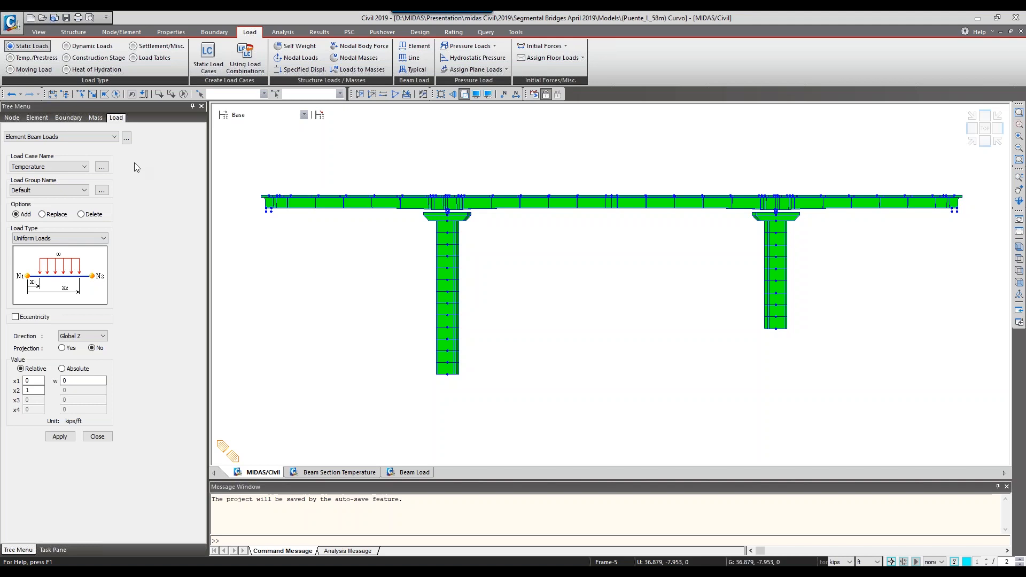
click(64, 167)
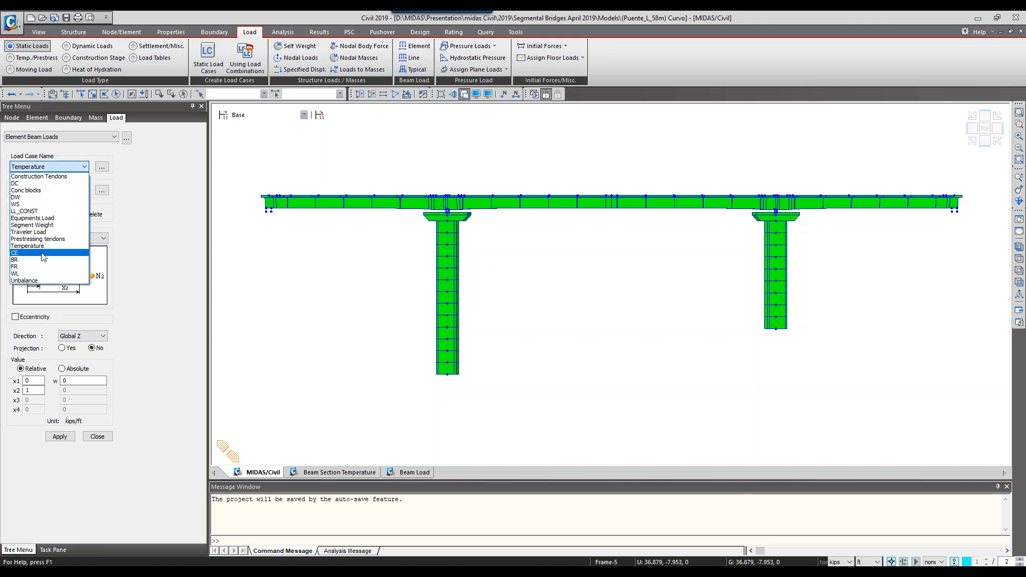
click(44, 253)
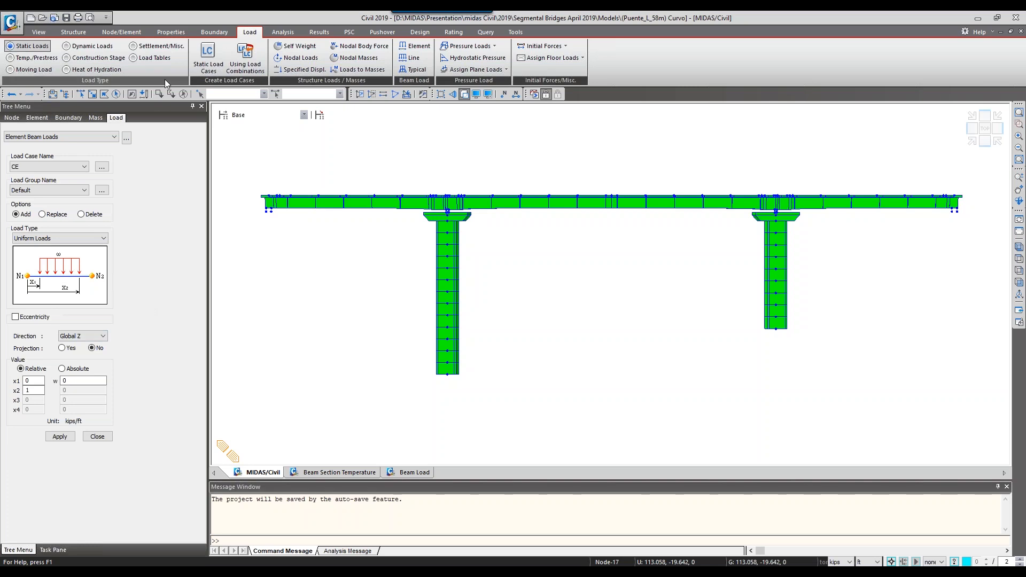
click(92, 94)
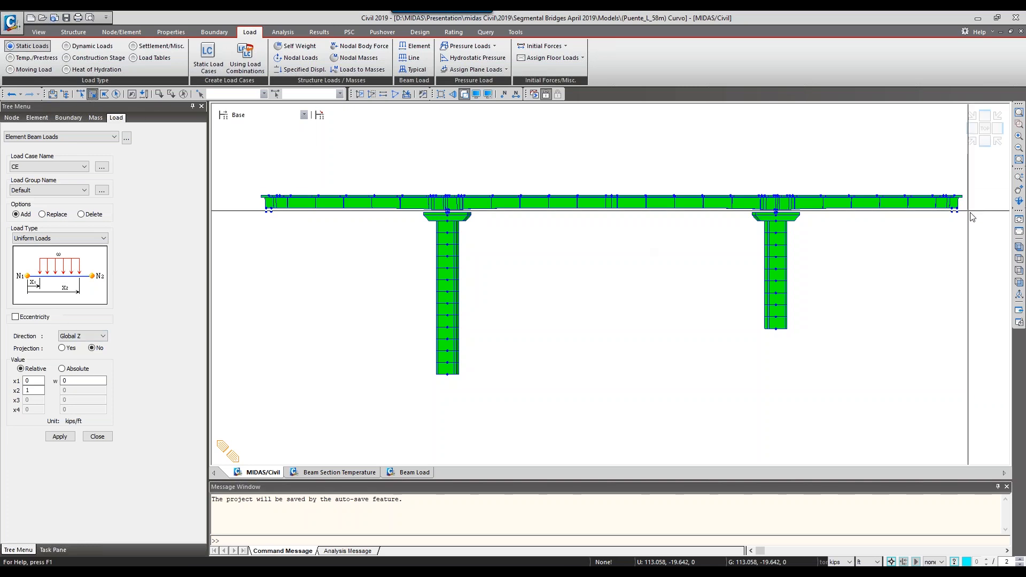
drag(970, 203, 233, 171)
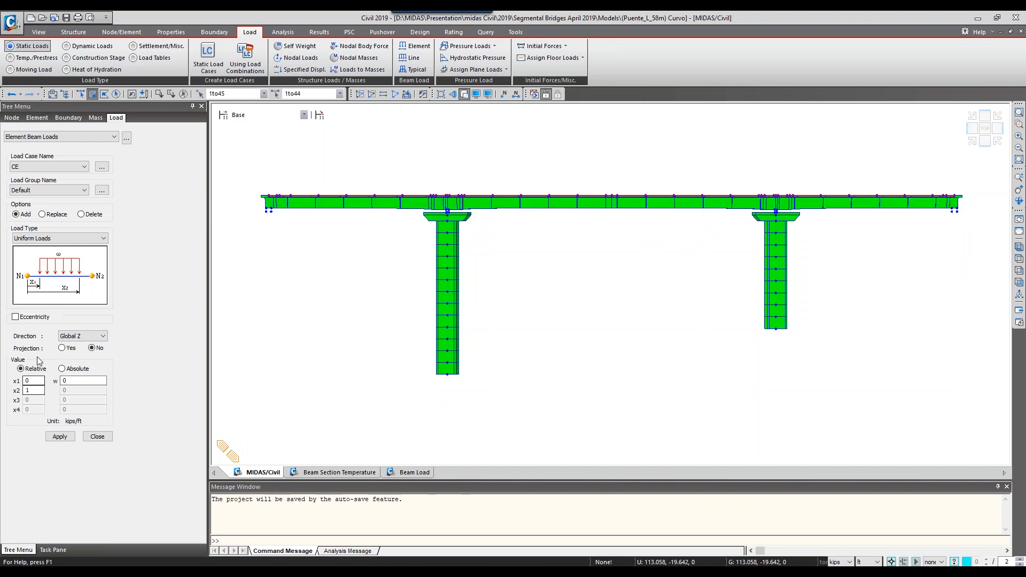
click(80, 336)
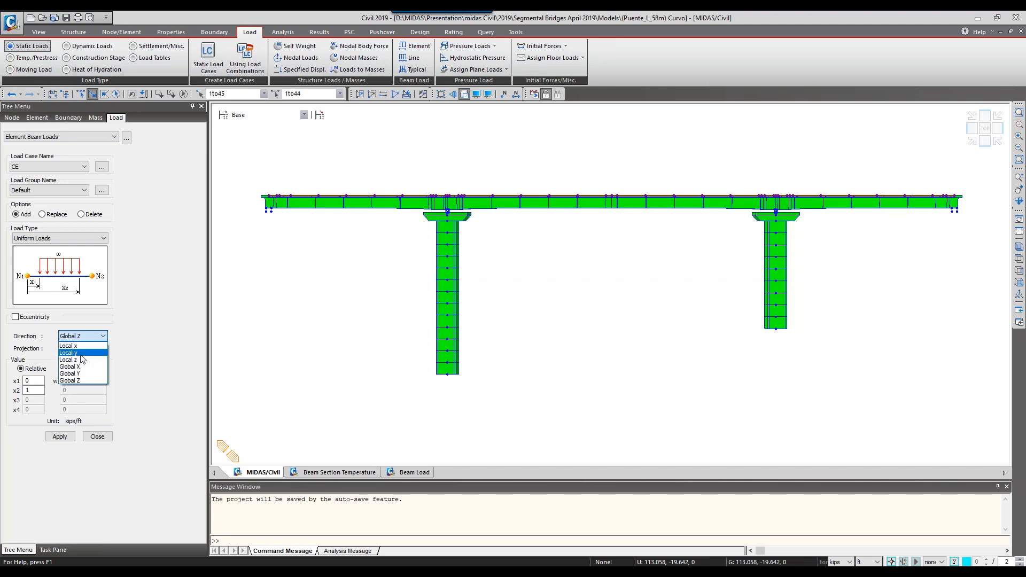
click(81, 353)
click(83, 380)
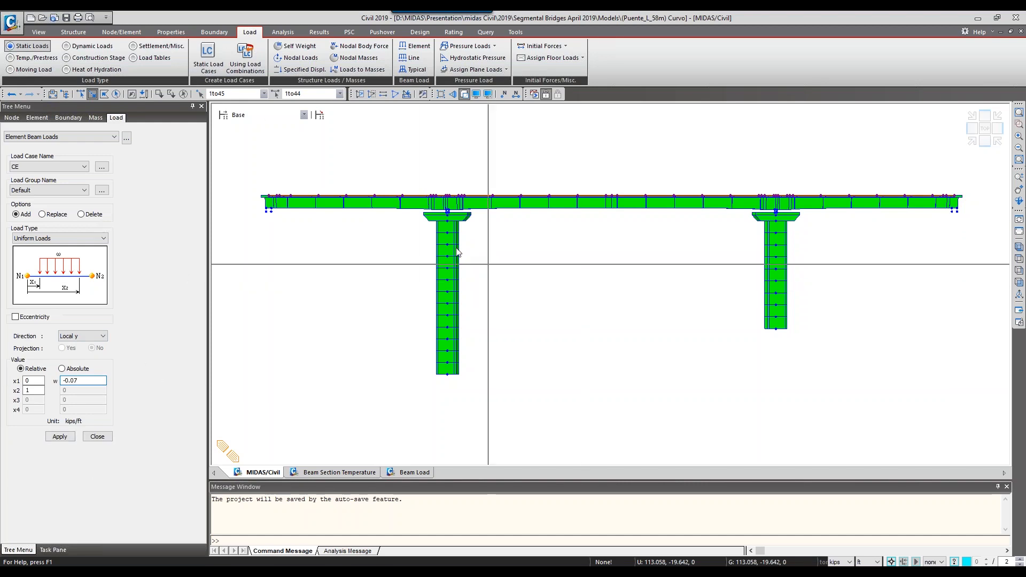
ctrl+middle_drag(396, 240, 442, 268)
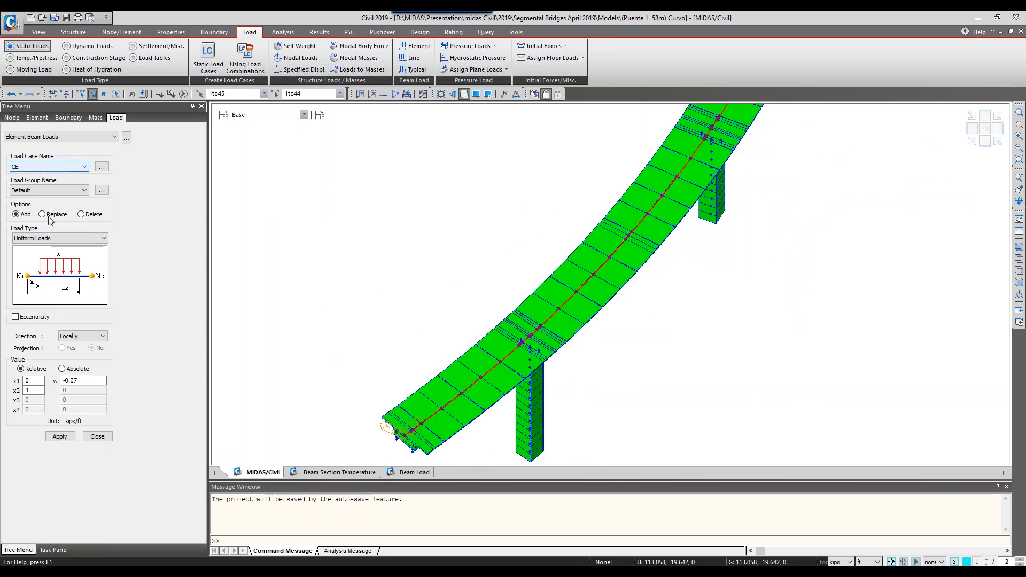
click(59, 436)
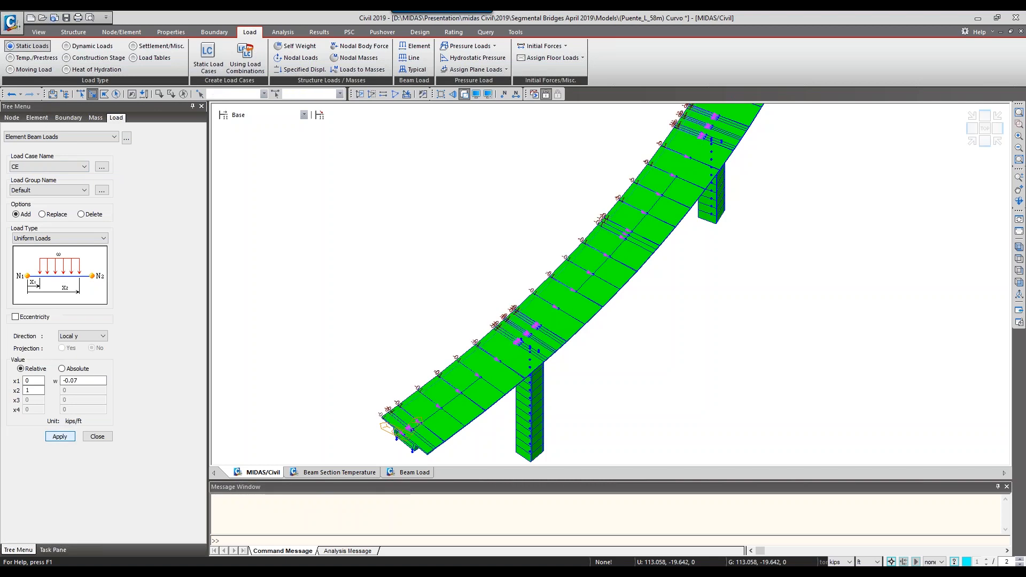
Examine the direction and distribution of the centrifugal loads along the curved deck from several 3D angles
ctrl+middle_drag(555, 366, 583, 335)
scroll(575, 267, up, 5)
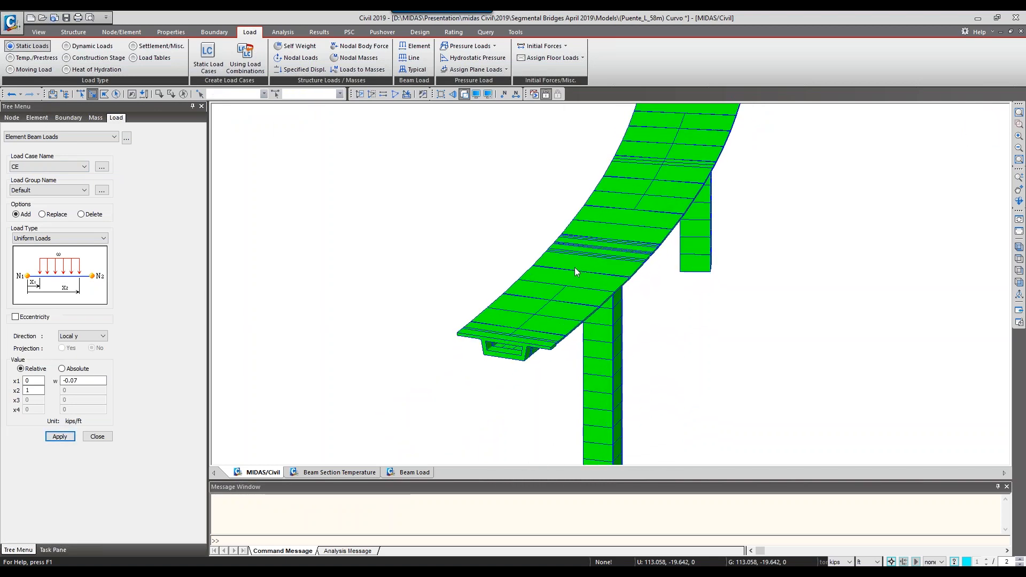
scroll(620, 279, down, 2)
ctrl+middle_drag(620, 279, 719, 180)
middle_drag(454, 290, 474, 289)
scroll(473, 288, down, 4)
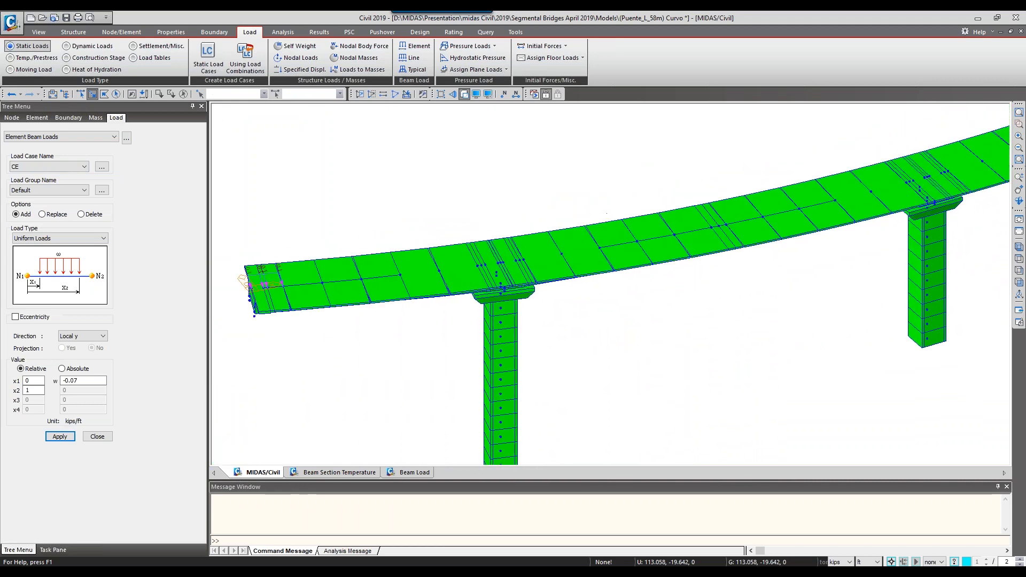
scroll(516, 284, up, 3)
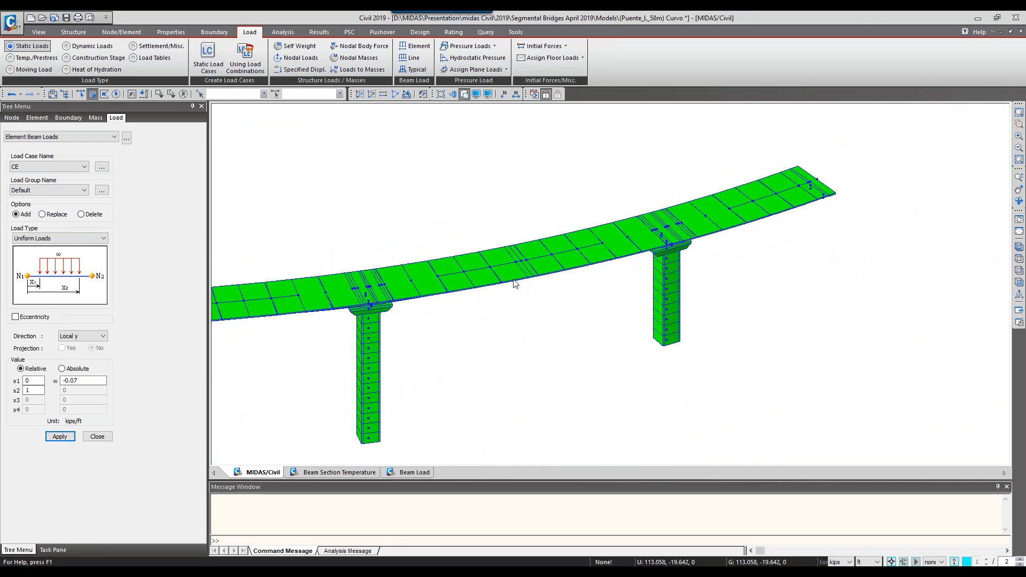
middle_drag(525, 278, 591, 265)
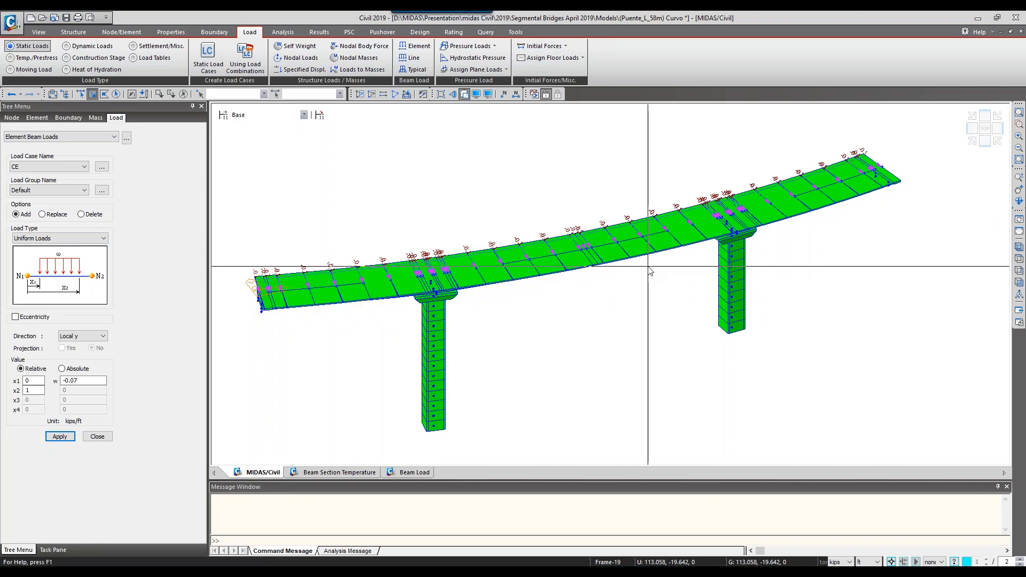
scroll(541, 297, up, 3)
middle_drag(540, 298, 590, 292)
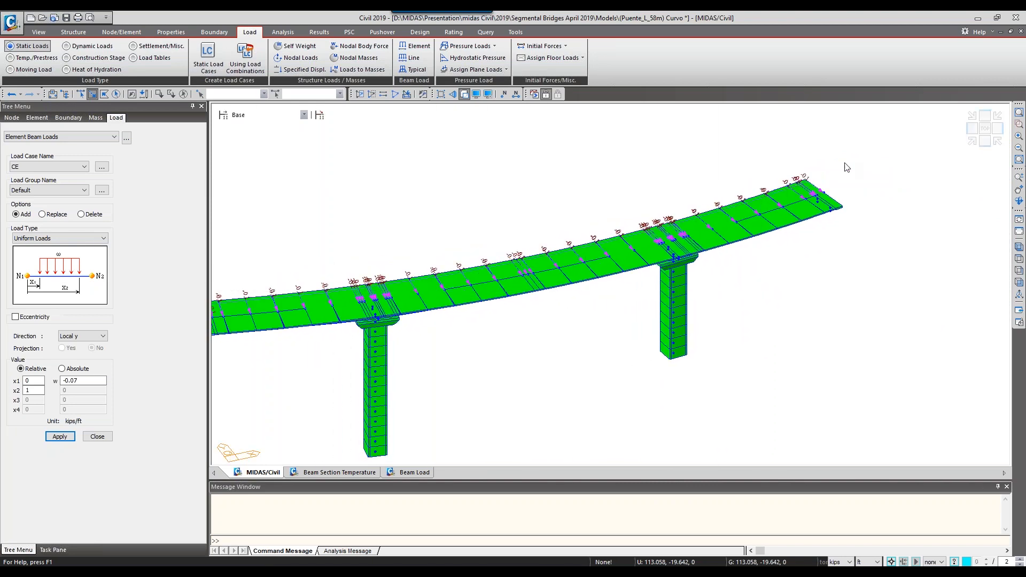
click(972, 142)
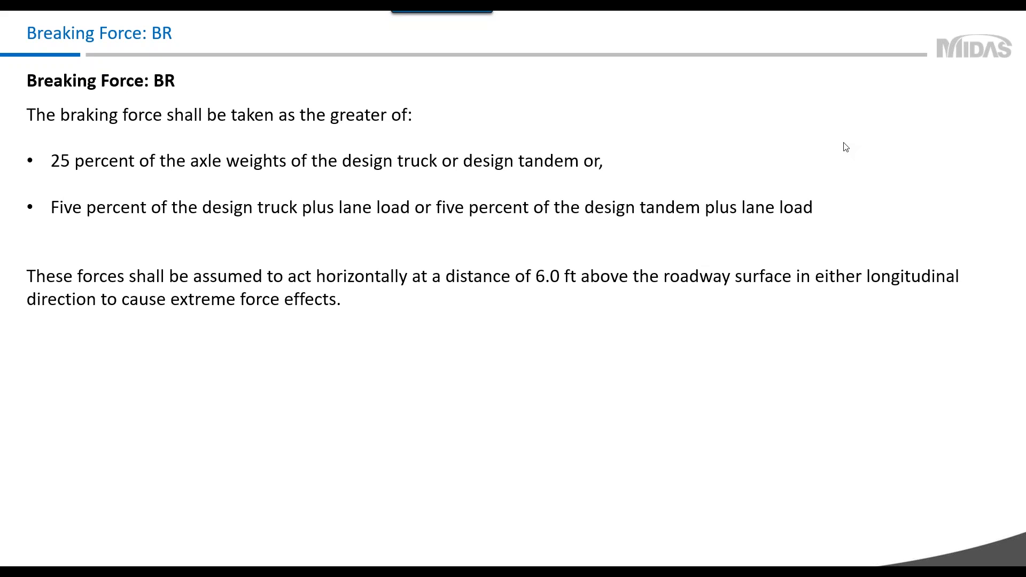
Review the BR load case and its Braking Load (BRK) type in the static load case definitions
key(alt+Tab)
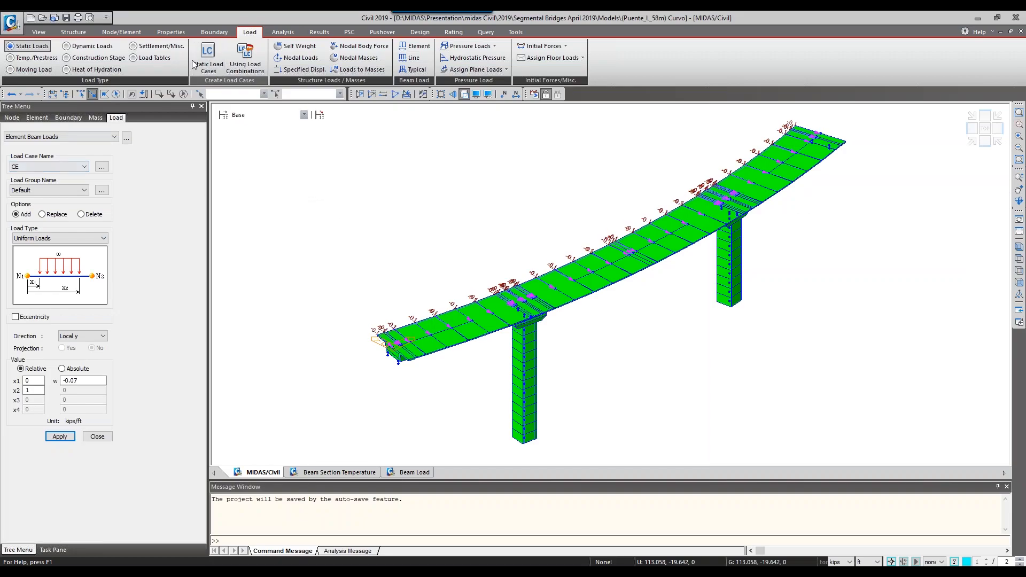
click(207, 69)
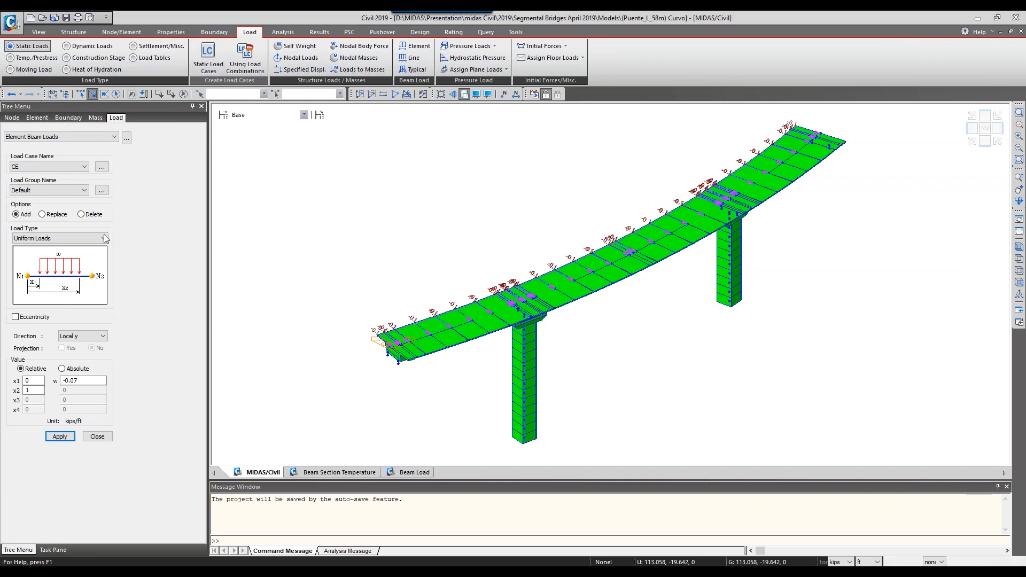
click(64, 237)
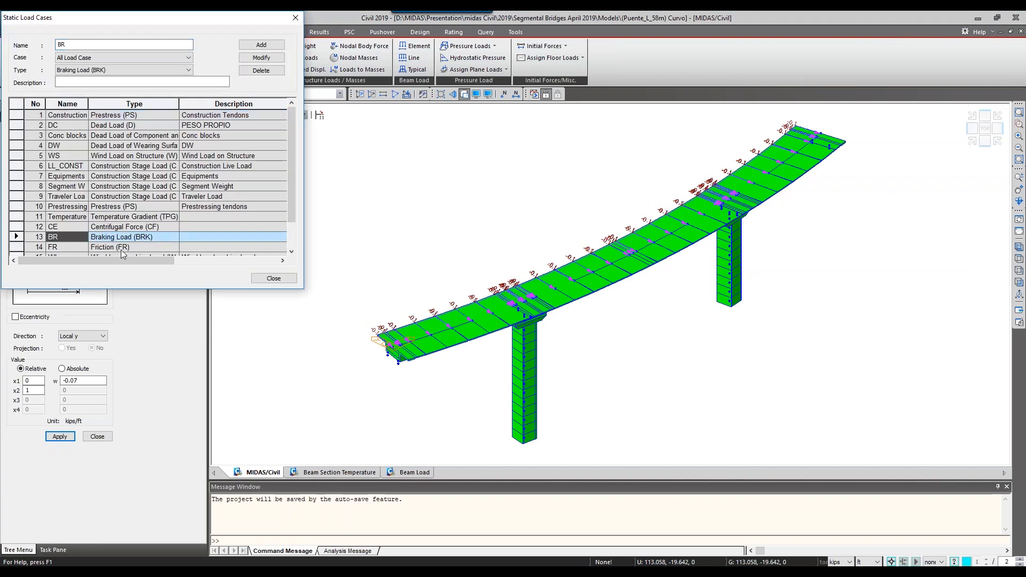
click(295, 18)
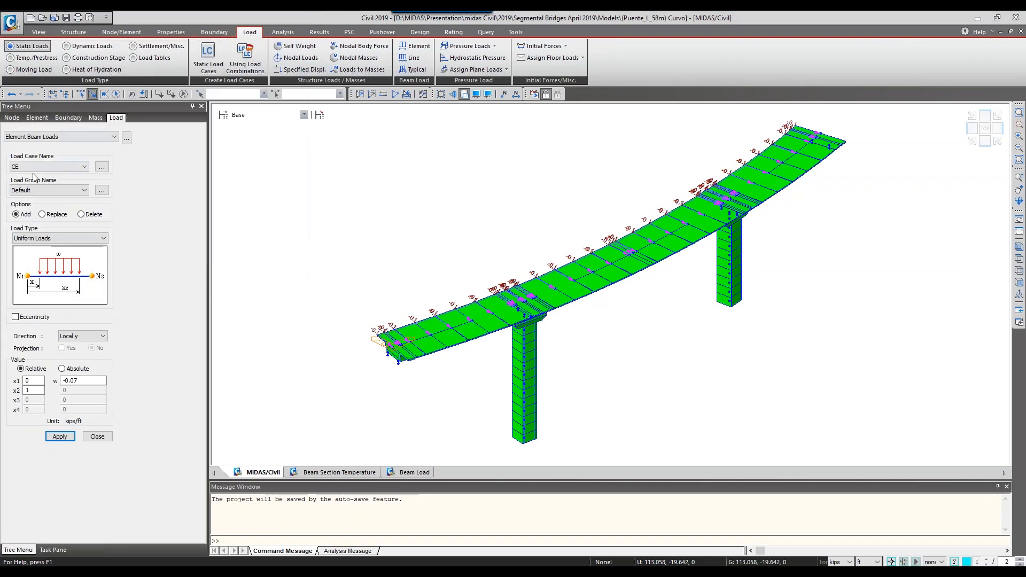
Choose load case BR for the element beam load and enable eccentricity with the Offset option
click(81, 167)
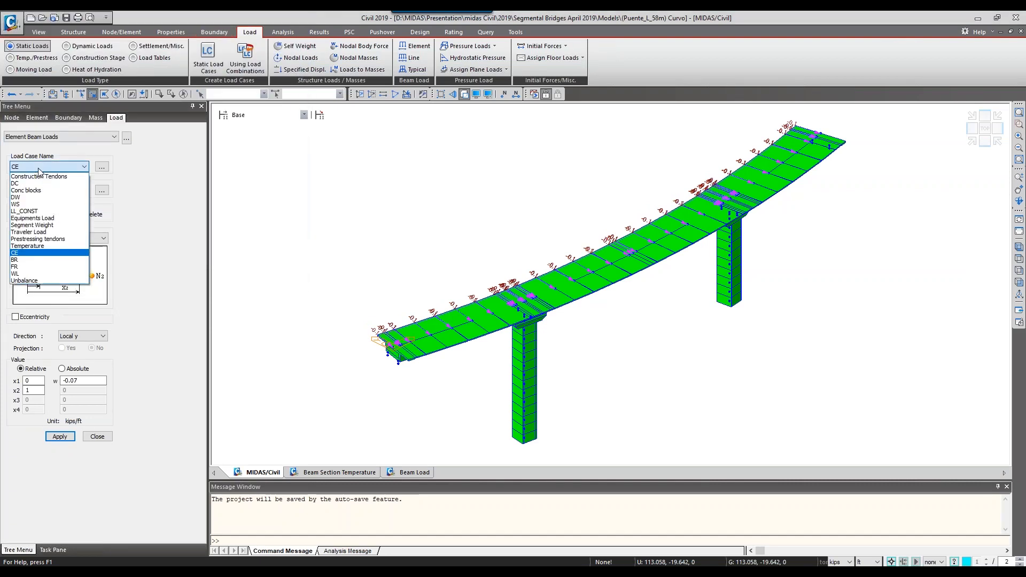
click(24, 260)
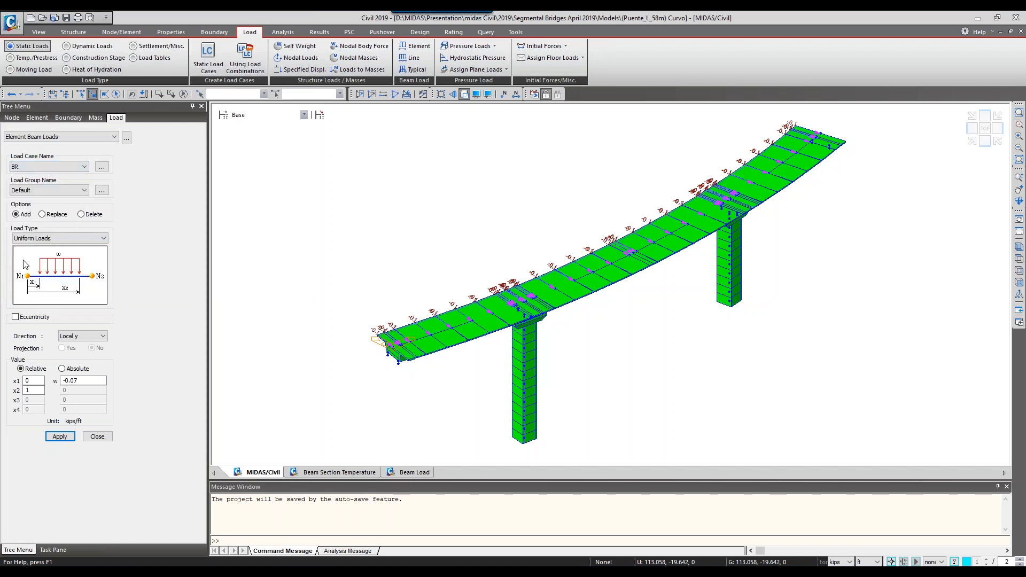
click(29, 319)
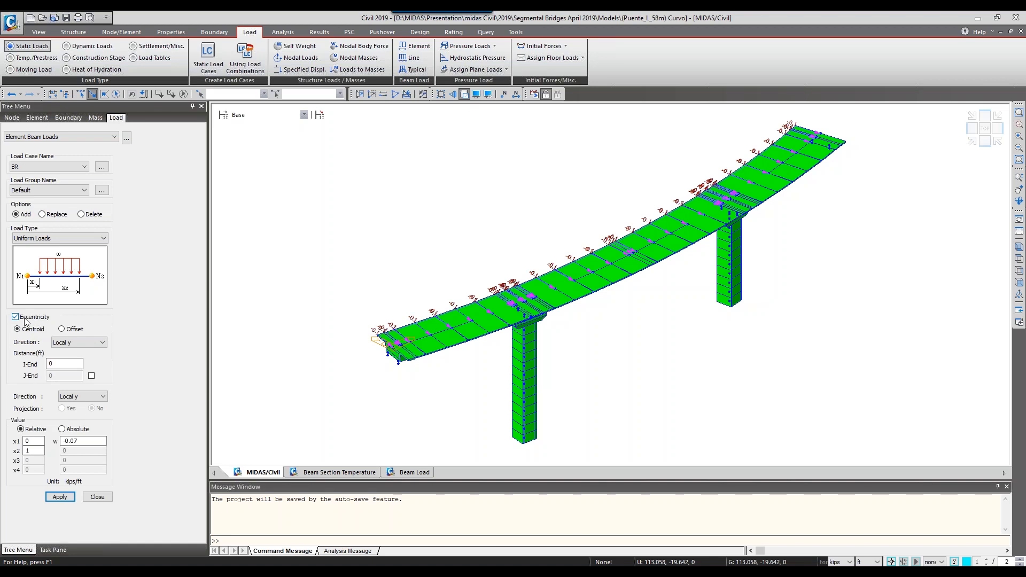
click(61, 328)
Inspect the section data of the Terminal section in the works tree, including its dimensions and offset reference
right_click(391, 562)
click(447, 382)
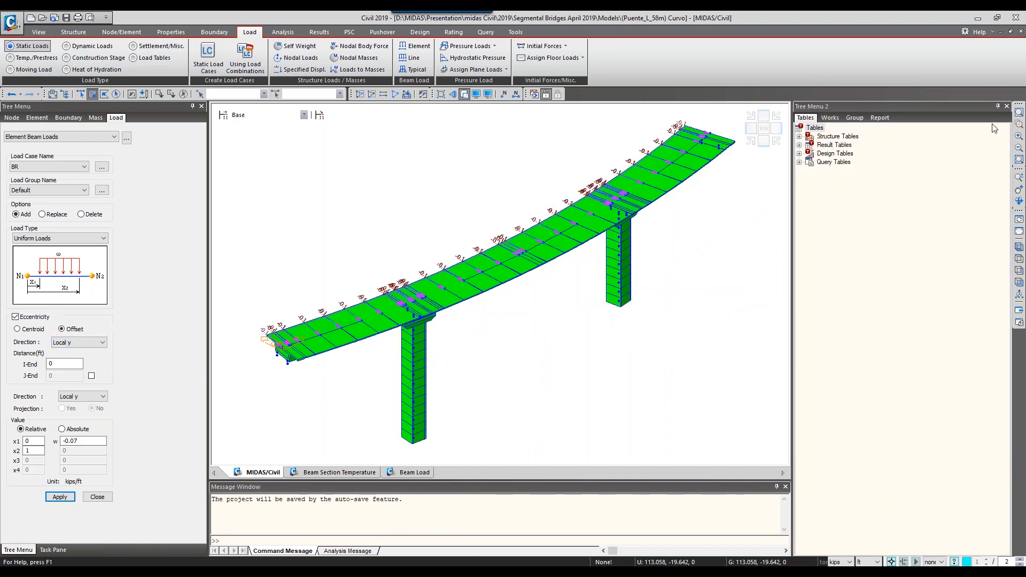
click(855, 118)
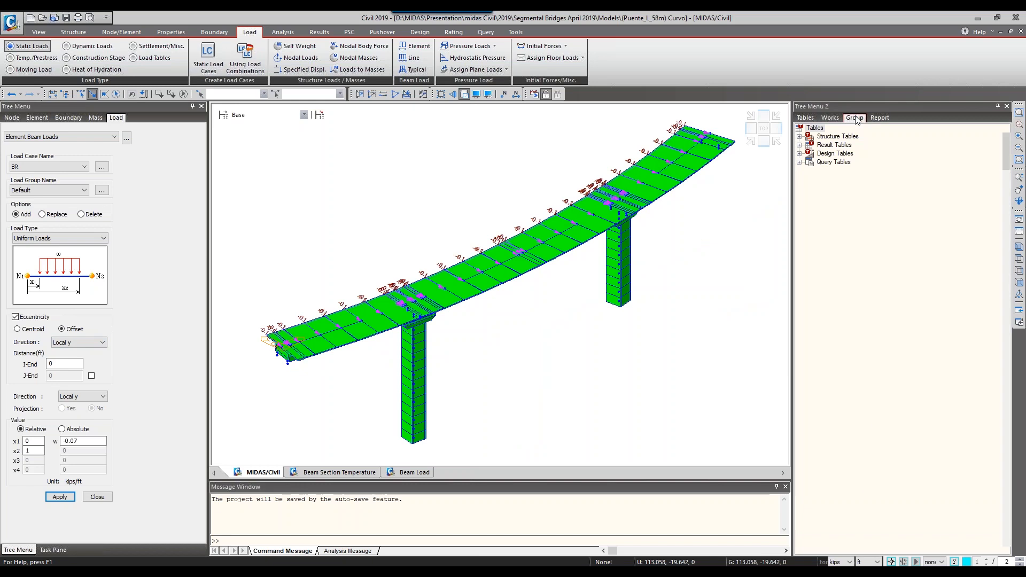
click(830, 117)
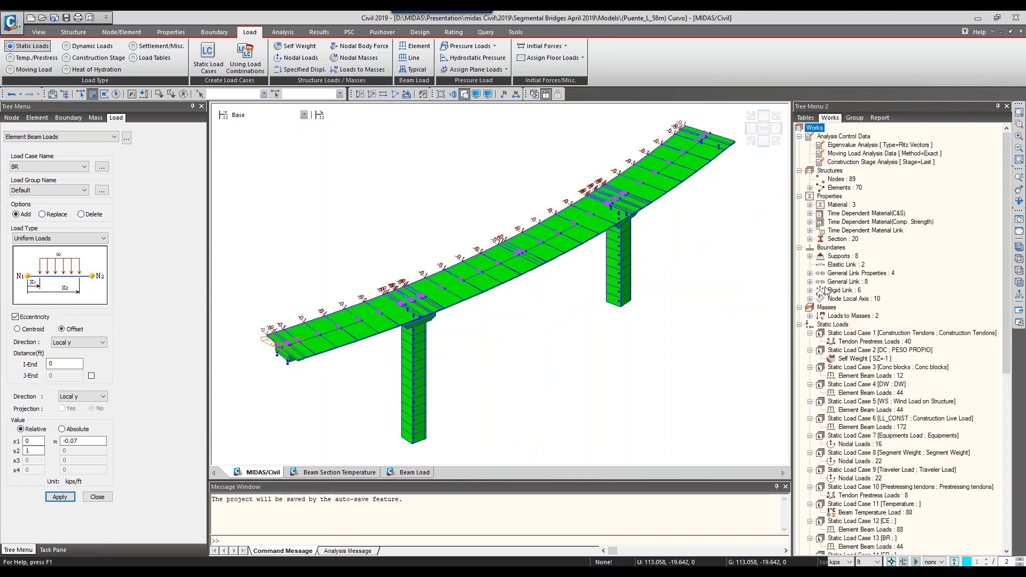
click(809, 239)
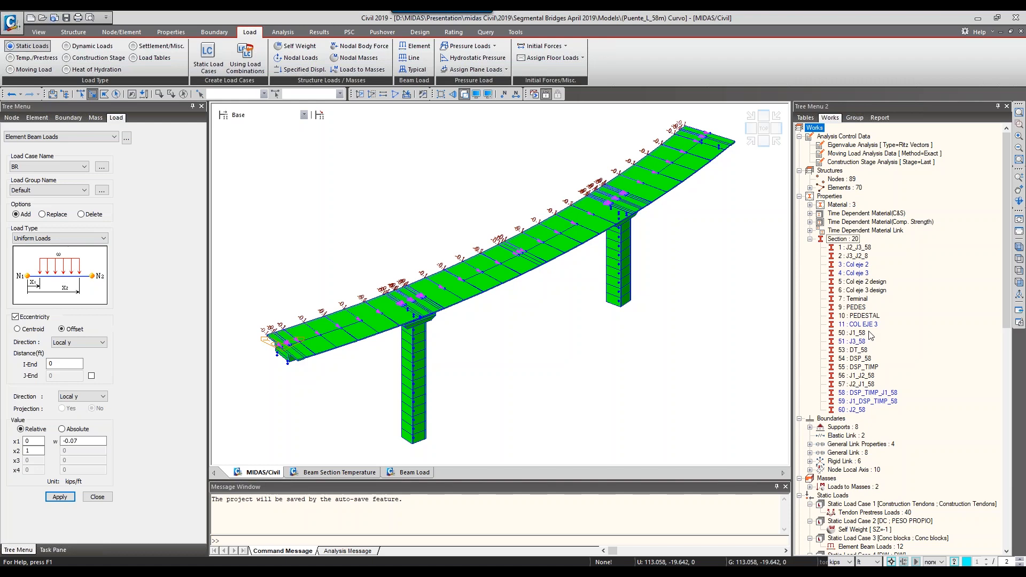
right_click(850, 300)
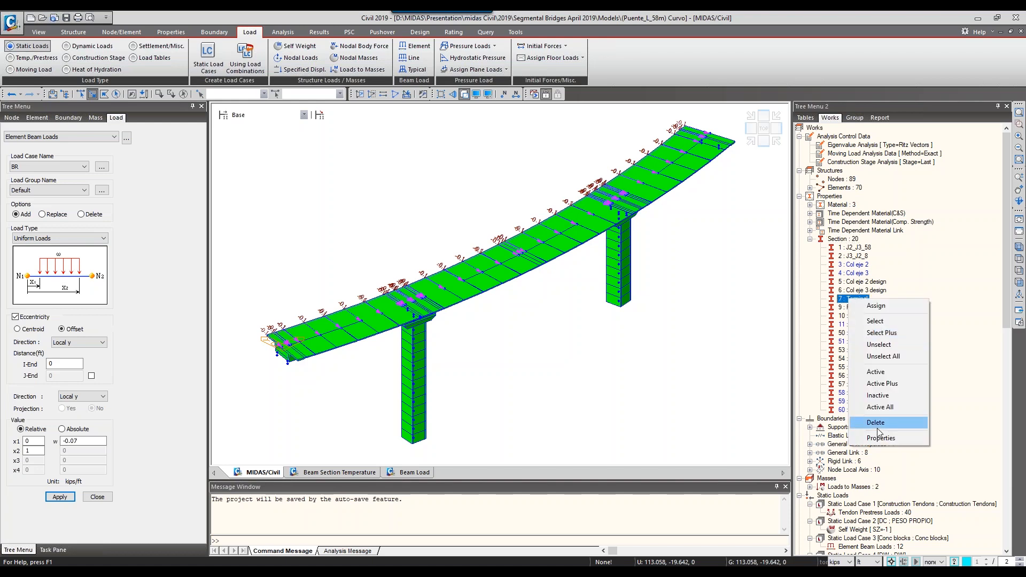
click(887, 438)
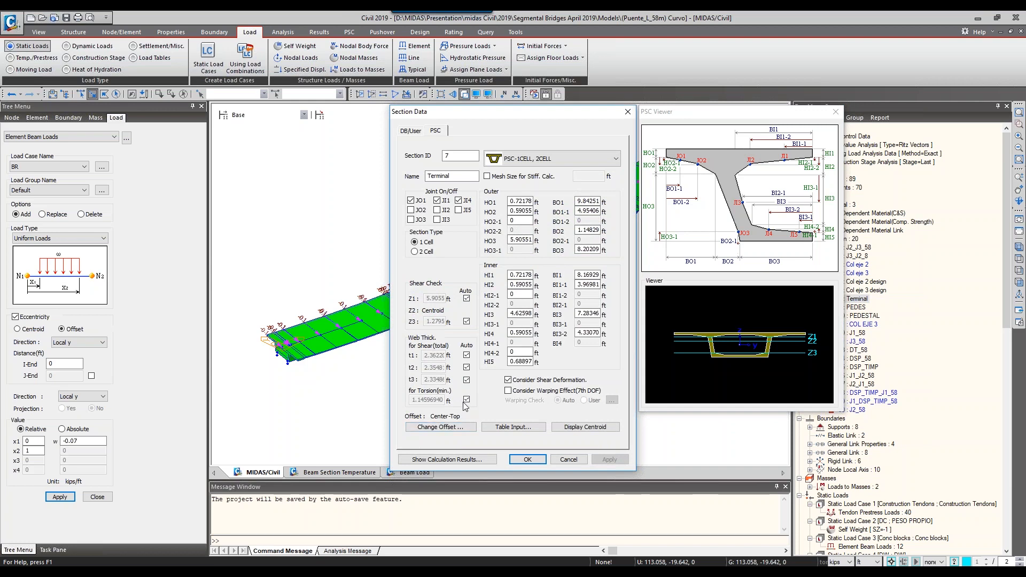
drag(541, 111, 408, 130)
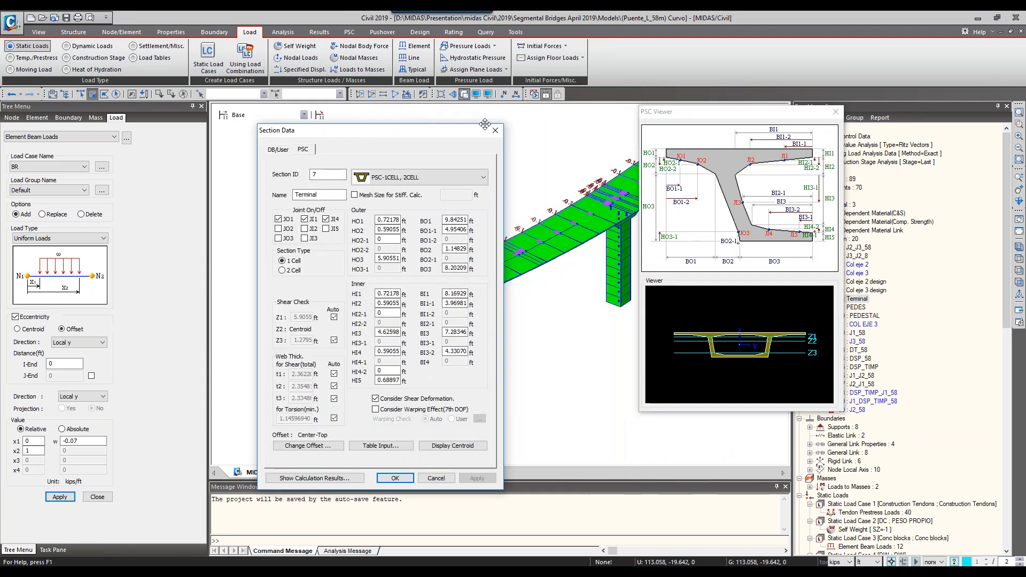
click(495, 131)
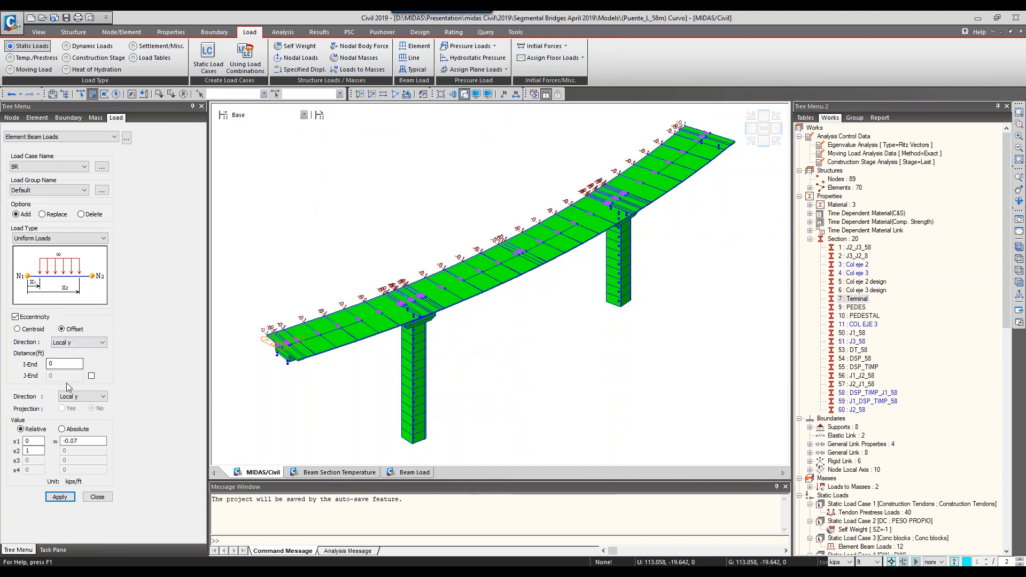
Set the load eccentricity to 6 ft in Global Z at the I-End and select deck elements 1to44
click(77, 342)
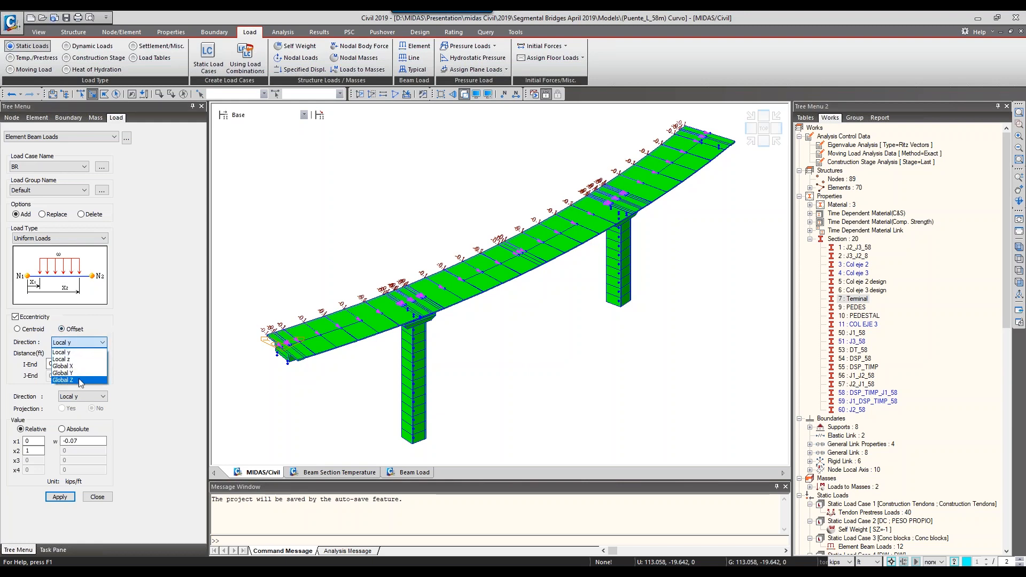
click(79, 379)
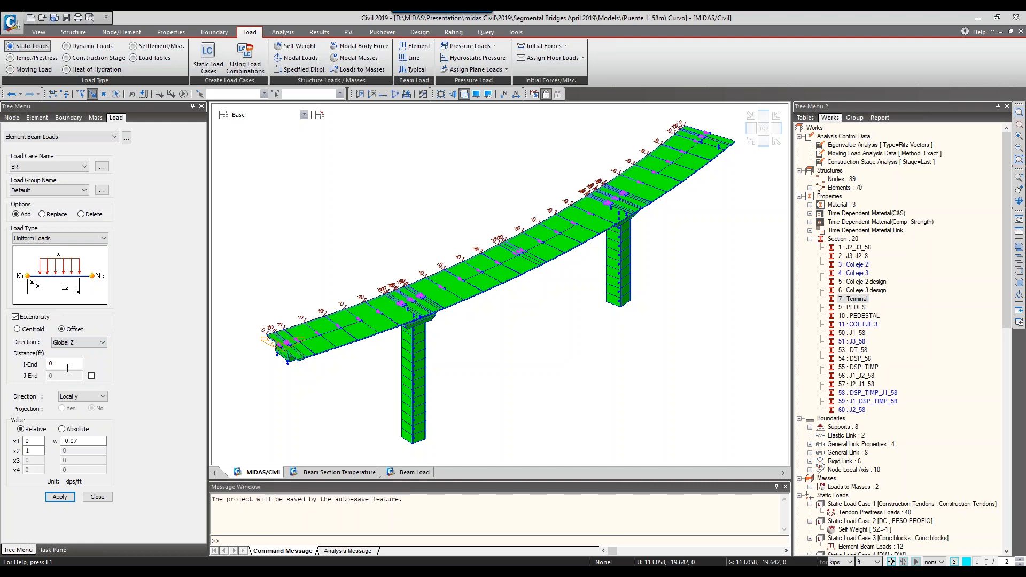
click(67, 368)
click(130, 96)
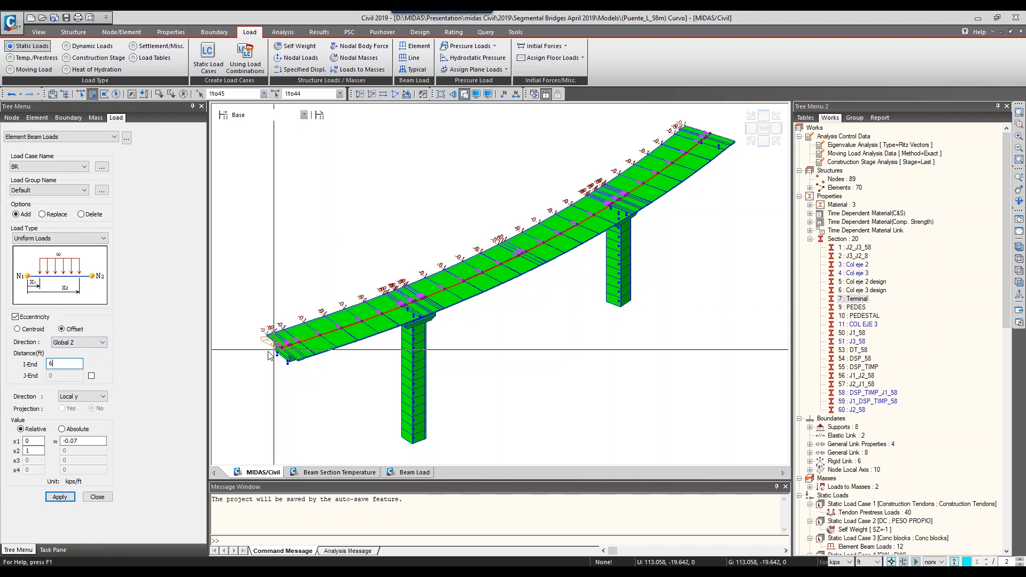
Apply a uniform load of 0.20 kips/ft in Local x to the selected deck elements under load case BR
click(94, 398)
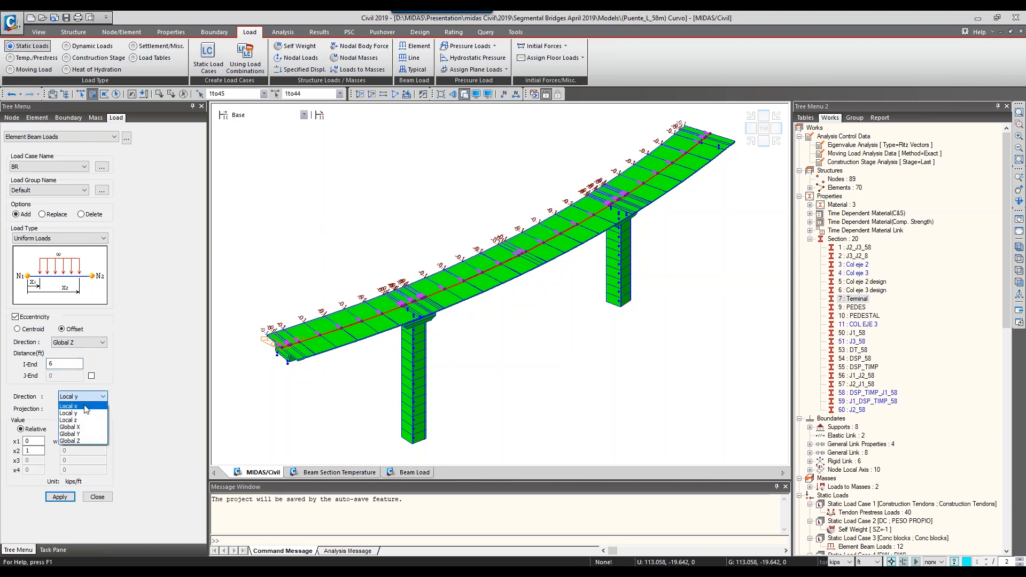
click(83, 407)
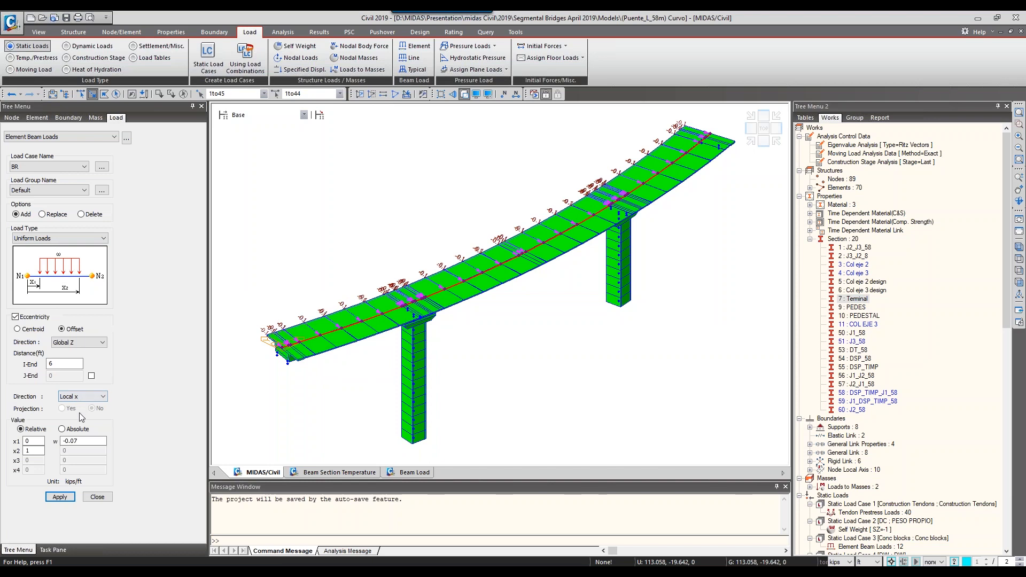
drag(88, 442, 61, 442)
text(0.2)
click(51, 497)
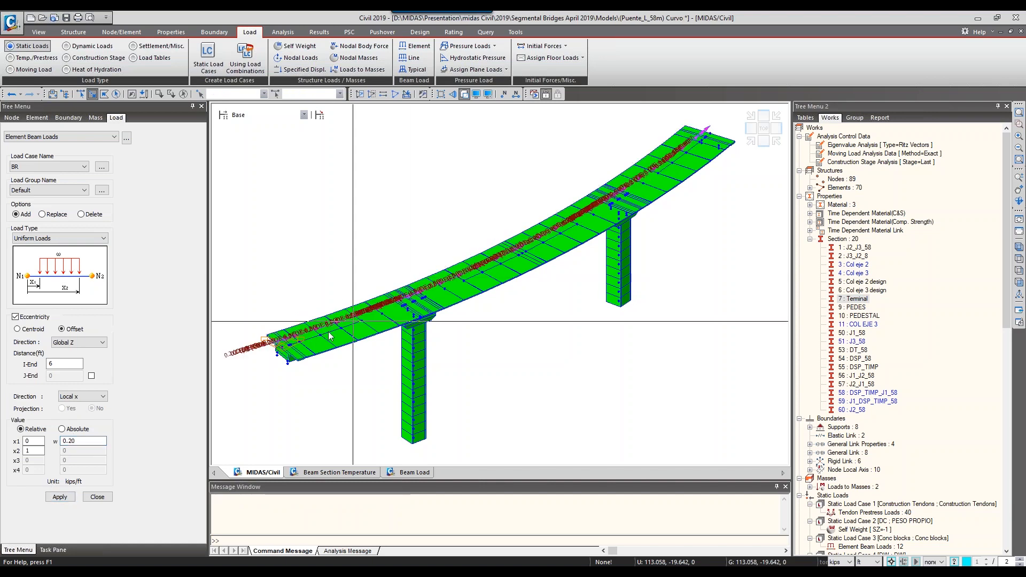
Examine the direction of the braking loads and their height above the deck from several 3D angles
scroll(326, 303, up, 4)
scroll(326, 303, up, 4)
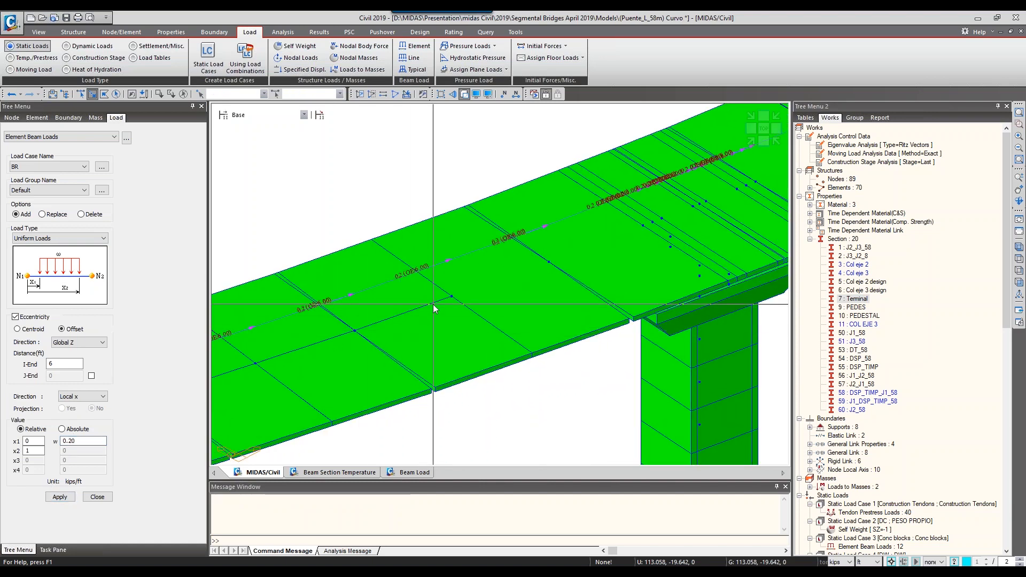
scroll(435, 306, down, 1)
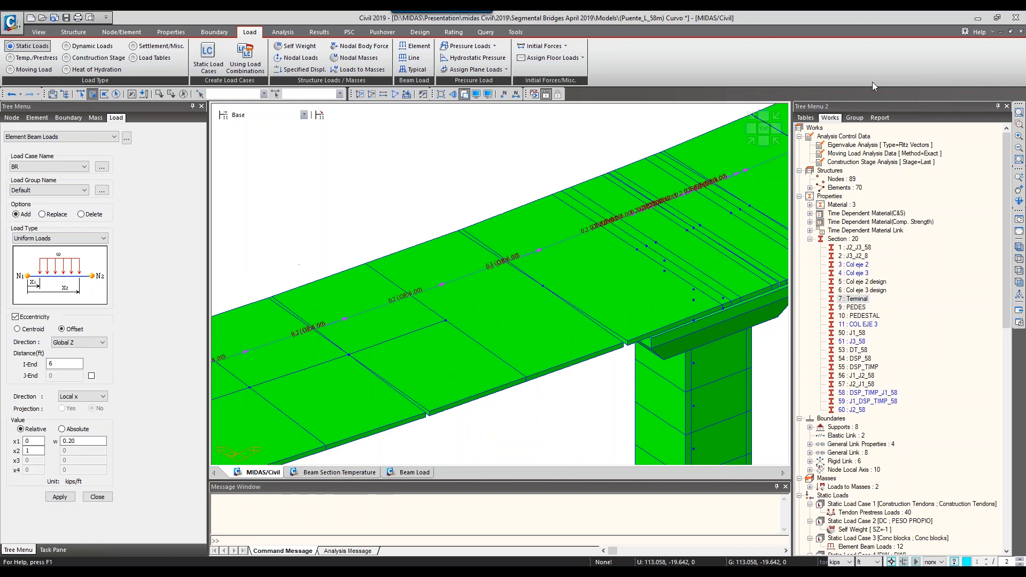
click(762, 143)
ctrl+middle_drag(439, 198, 456, 179)
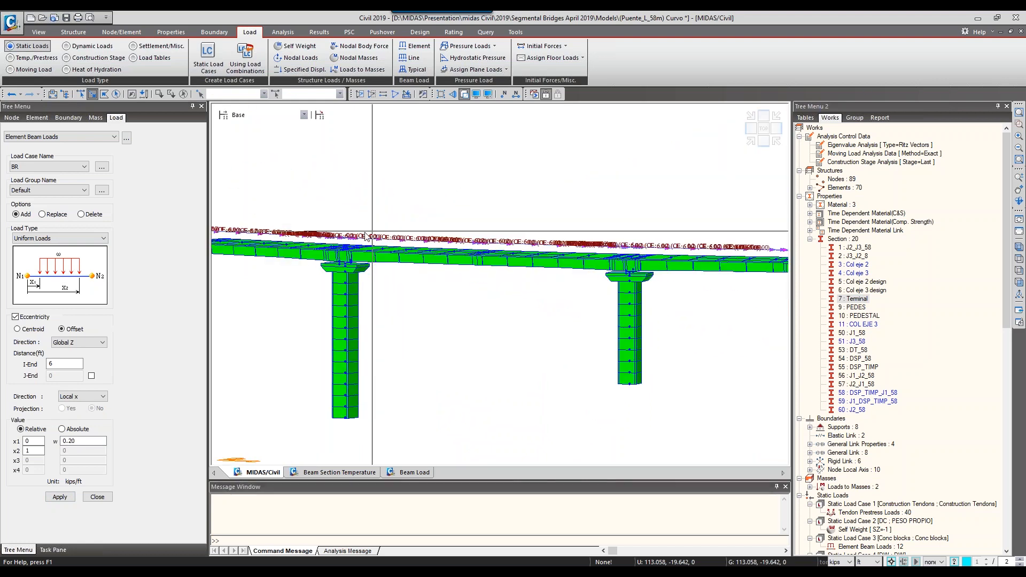
scroll(353, 238, up, 5)
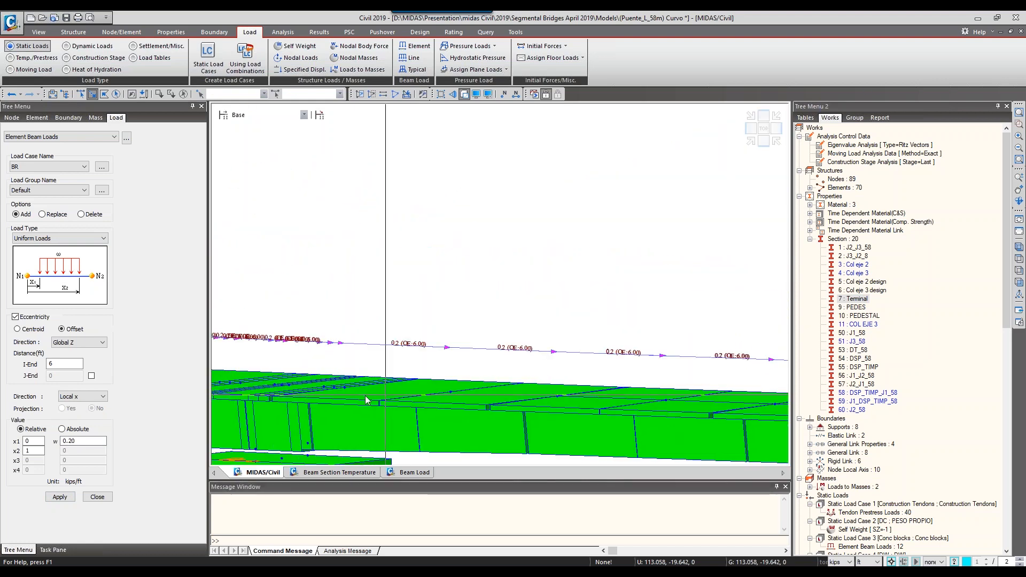
ctrl+middle_drag(395, 373, 408, 389)
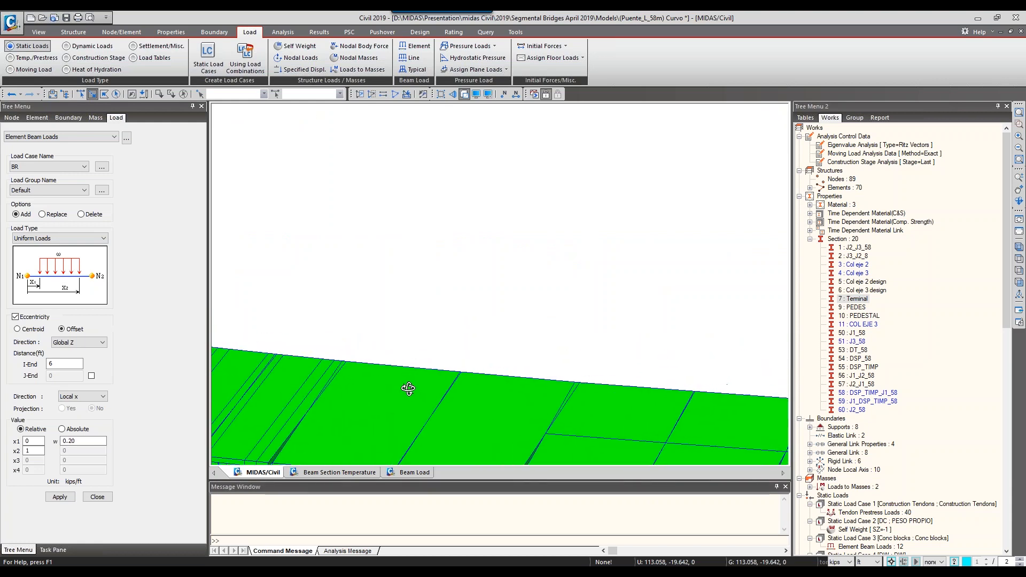
middle_drag(458, 419, 446, 230)
middle_drag(478, 317, 463, 232)
ctrl+middle_drag(464, 304, 444, 237)
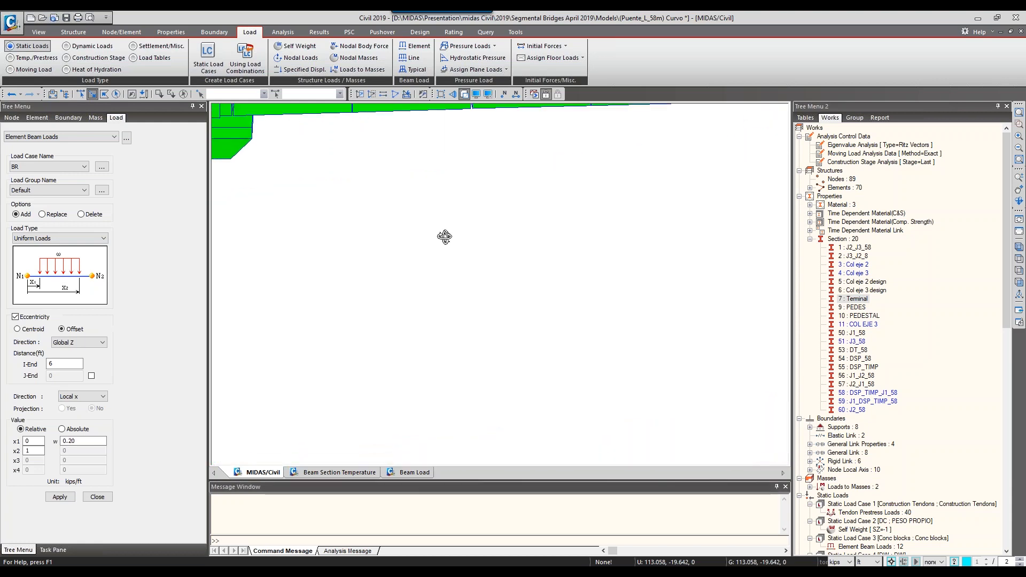
scroll(487, 414, down, 3)
middle_drag(520, 215, 534, 383)
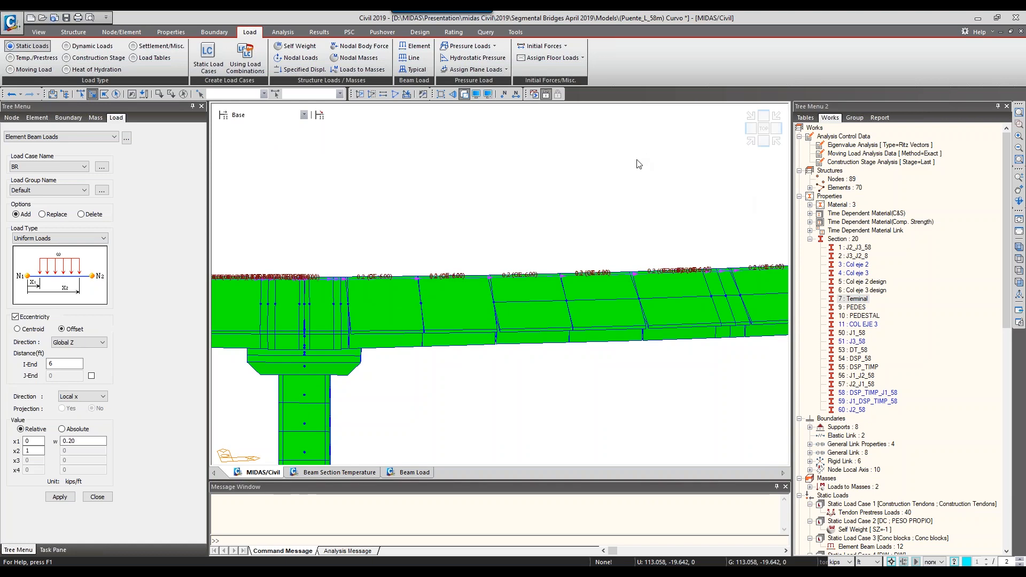
scroll(473, 289, down, 5)
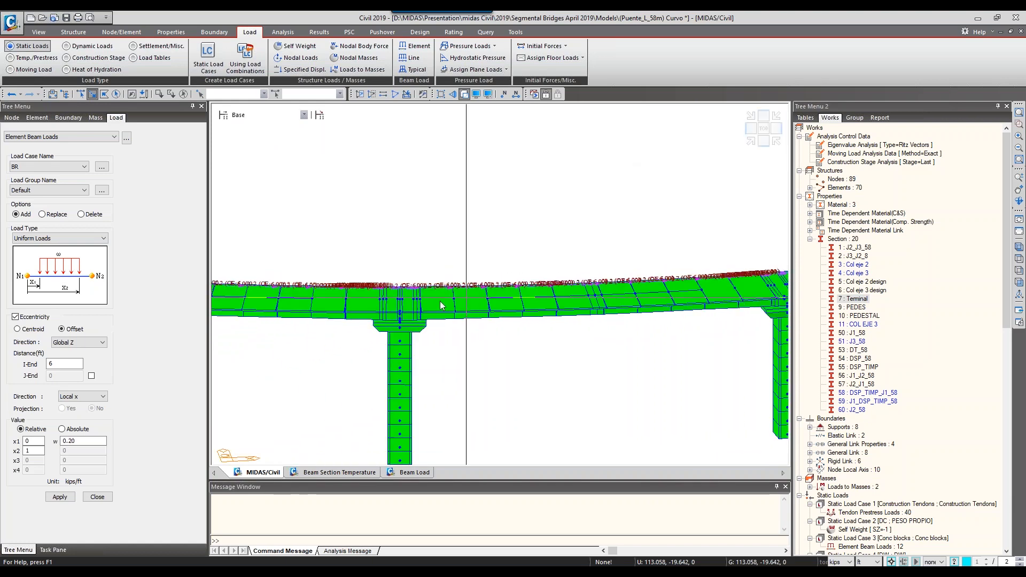
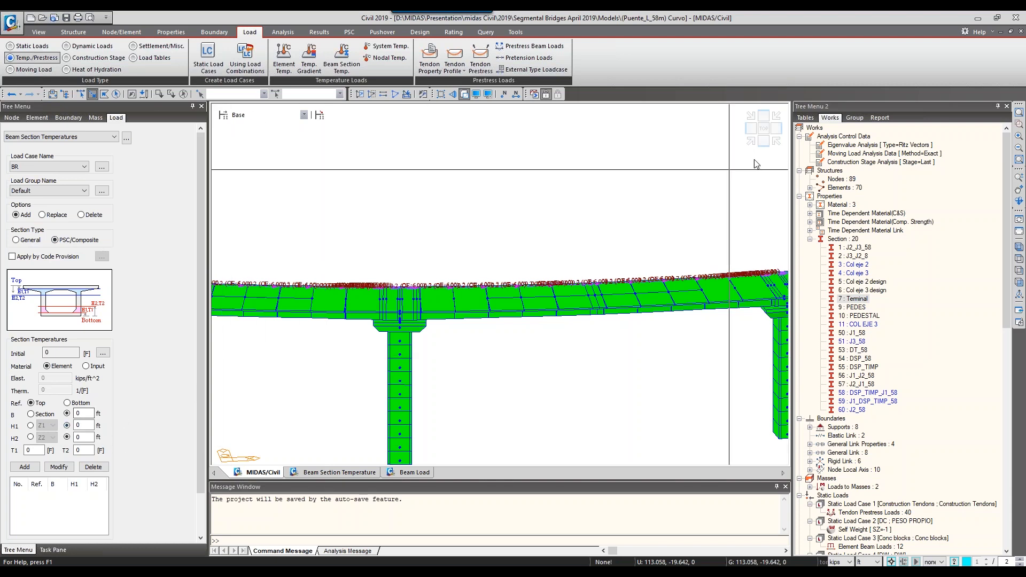
Choose the Temperature load case for the beam section temperatures and select deck elements 1to44
click(1007, 106)
scroll(588, 234, up, 2)
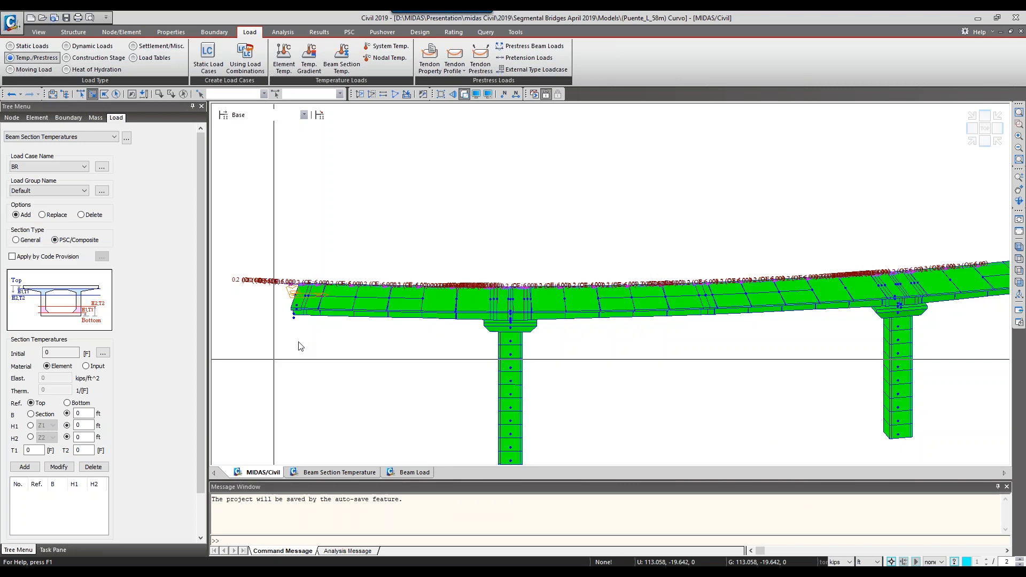
middle_drag(300, 343, 367, 203)
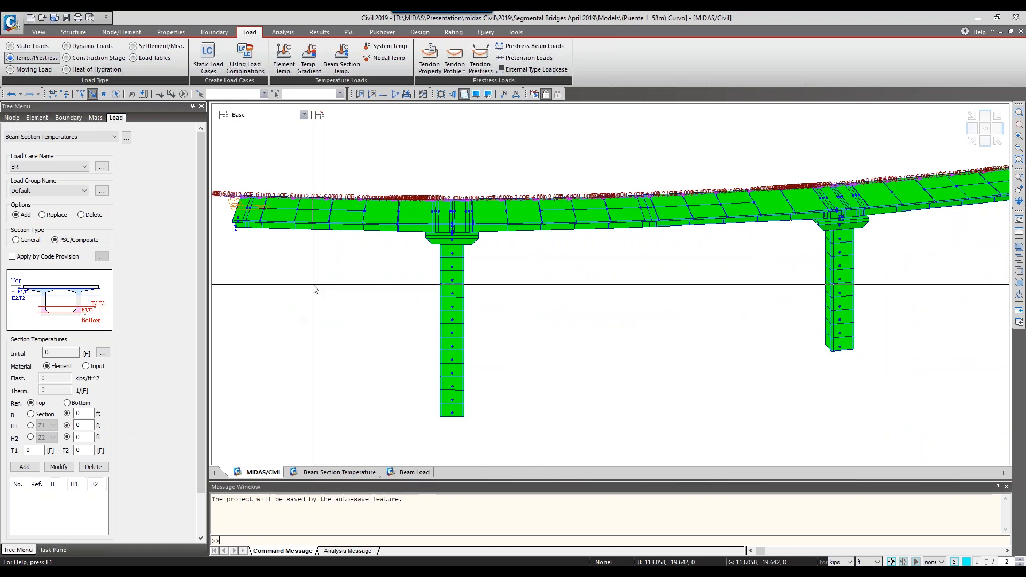
ctrl+middle_drag(314, 286, 306, 329)
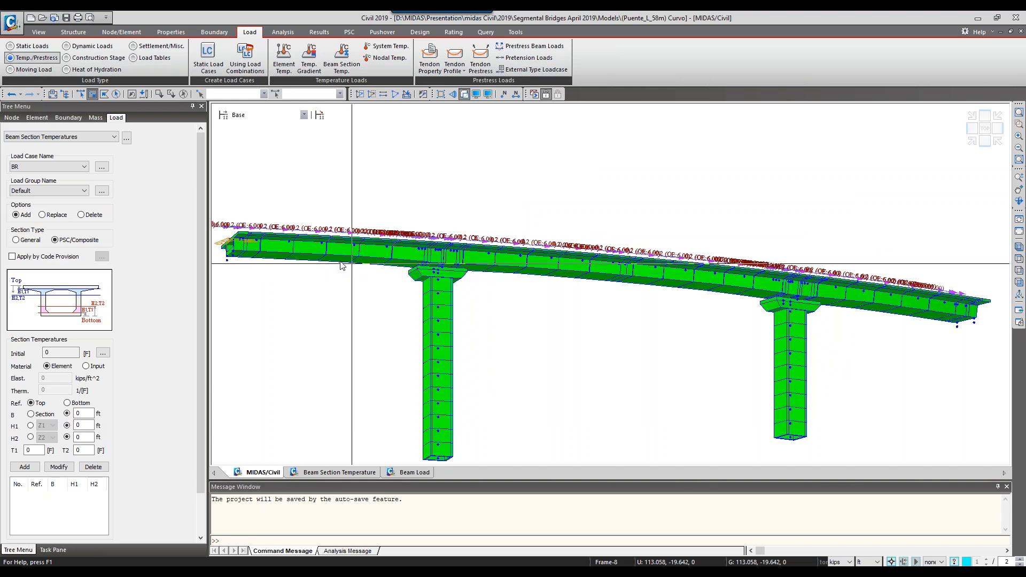
click(48, 167)
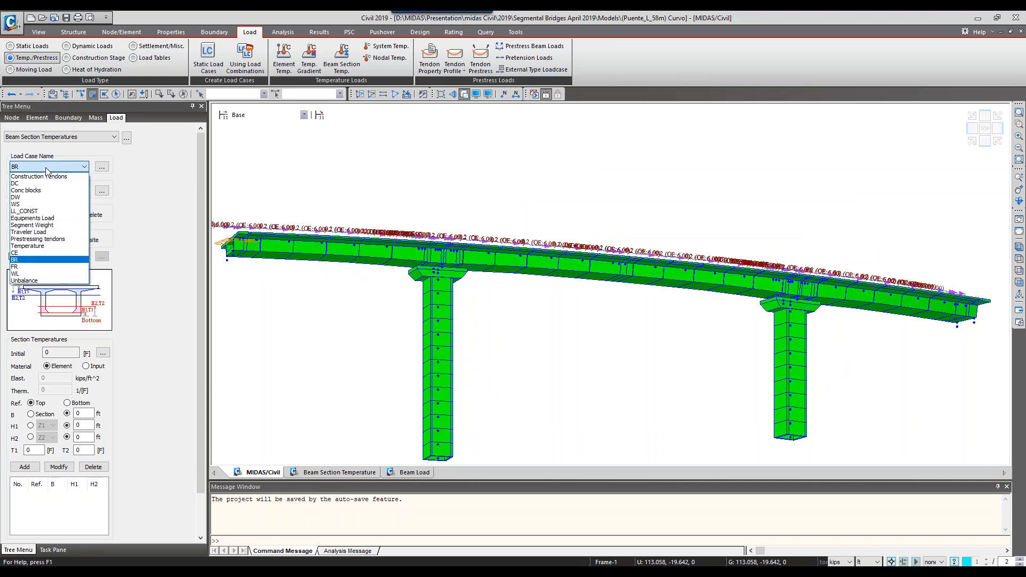
click(31, 247)
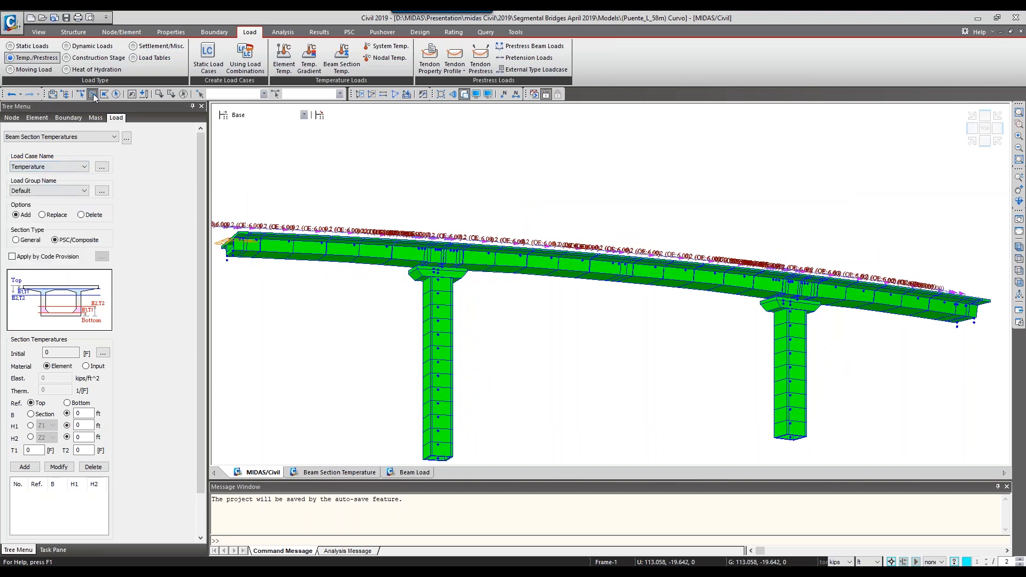
click(130, 96)
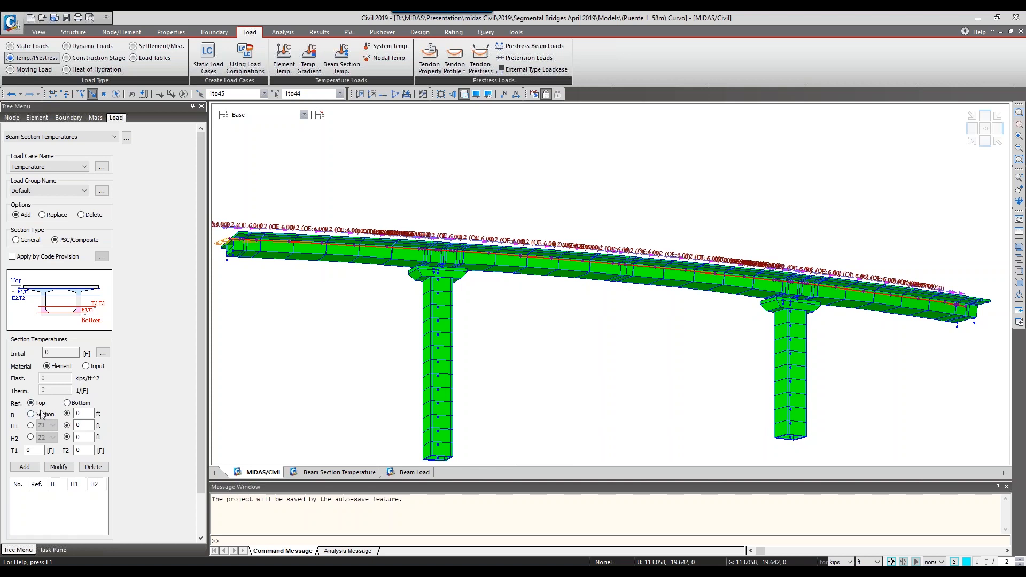
Add a top-referenced section temperature entry with B 30 ft, H1 0 ft, H2 0.33 ft, T1 54 °F and T2 14 °F
click(79, 413)
click(82, 426)
double_click(85, 437)
text(0.33)
double_click(35, 452)
text(54)
key(Tab)
text(14)
click(23, 468)
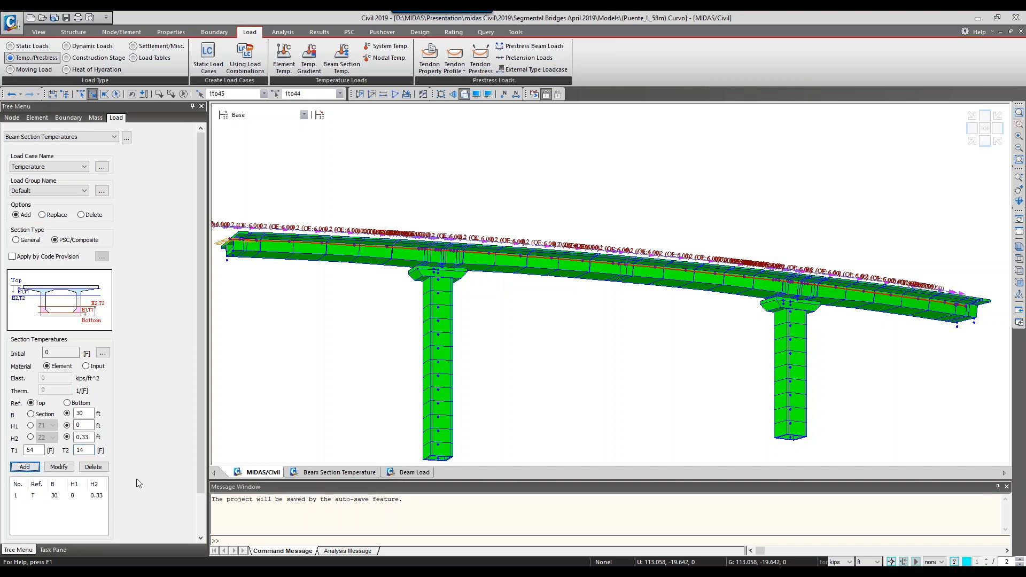
Apply the beam section temperature gradient to the selected deck elements and check it on the bridge model
scroll(195, 413, down, 2)
click(59, 504)
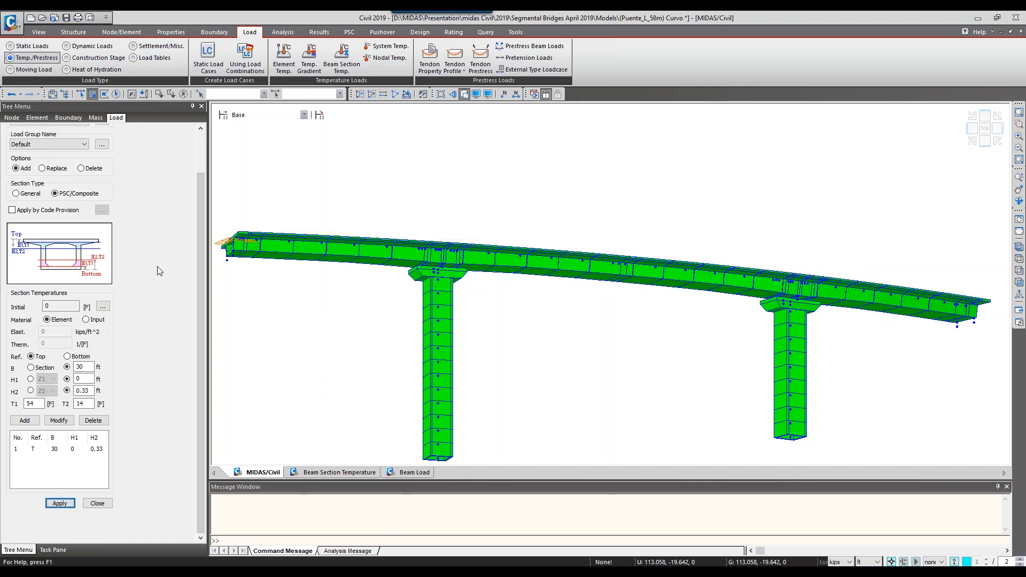
ctrl+middle_drag(467, 289, 435, 325)
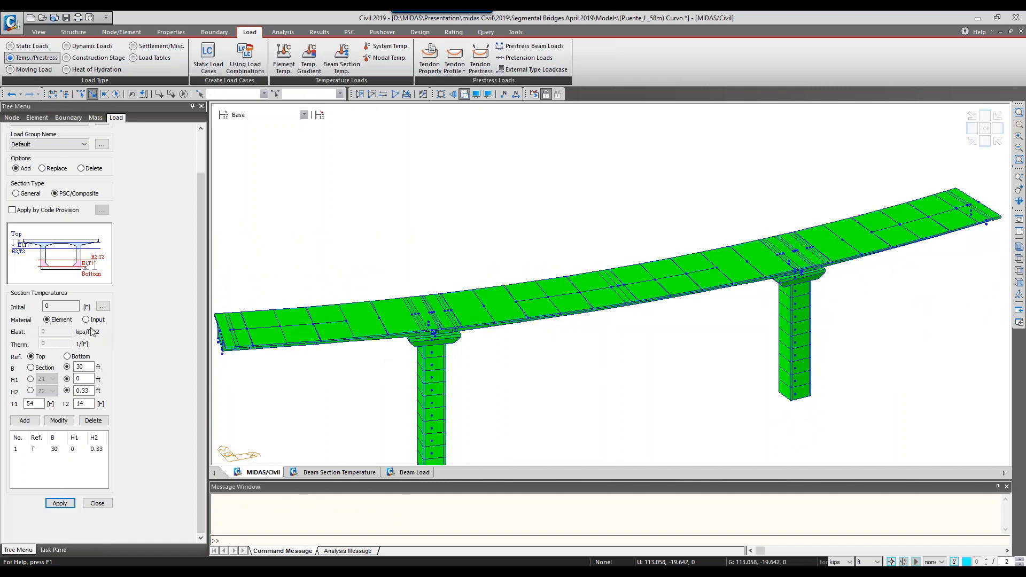
Review the initial temperature in the structure type settings and the temperature unit in the unit system settings, leaving both without changes
click(102, 306)
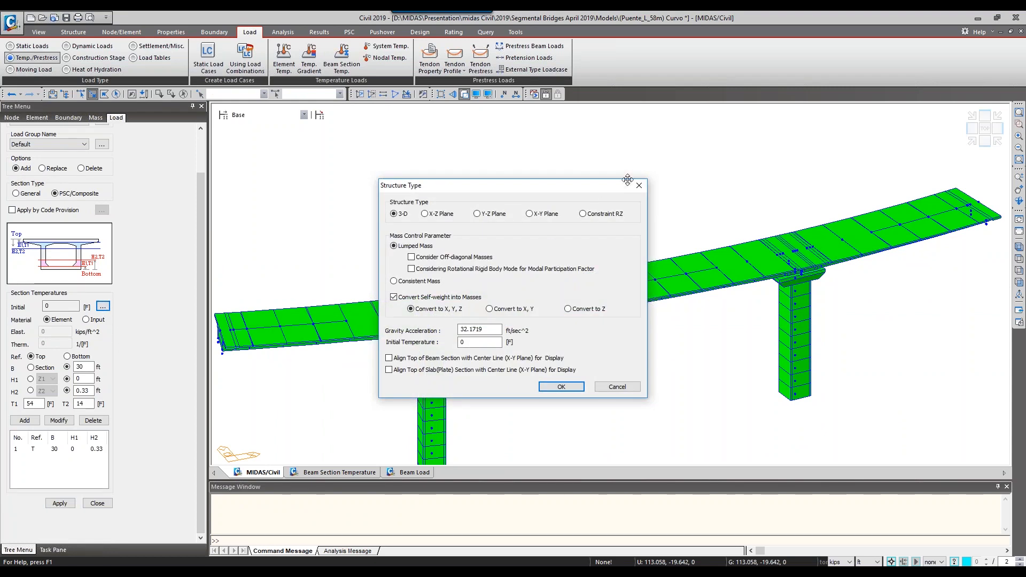
click(638, 187)
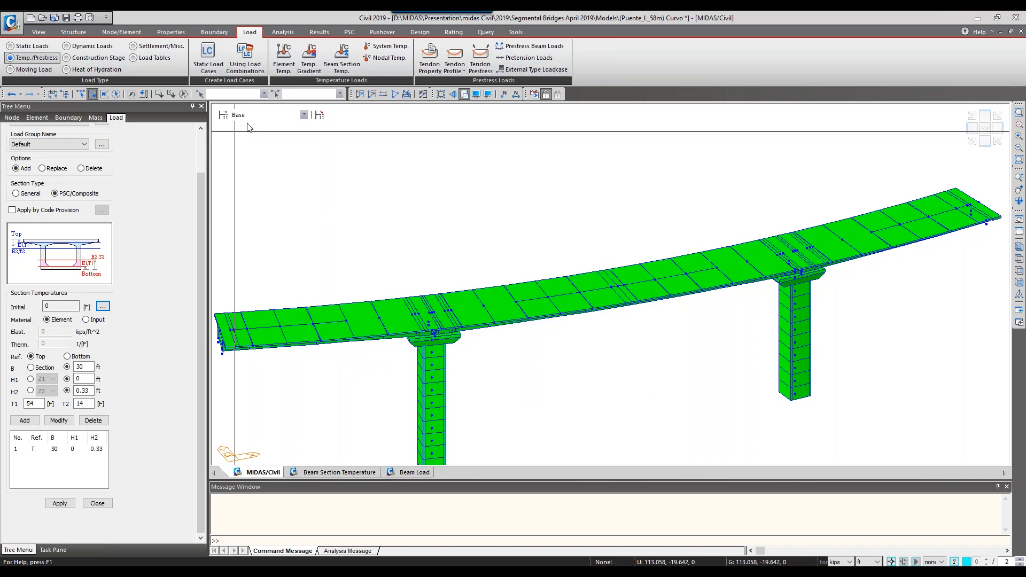
click(516, 33)
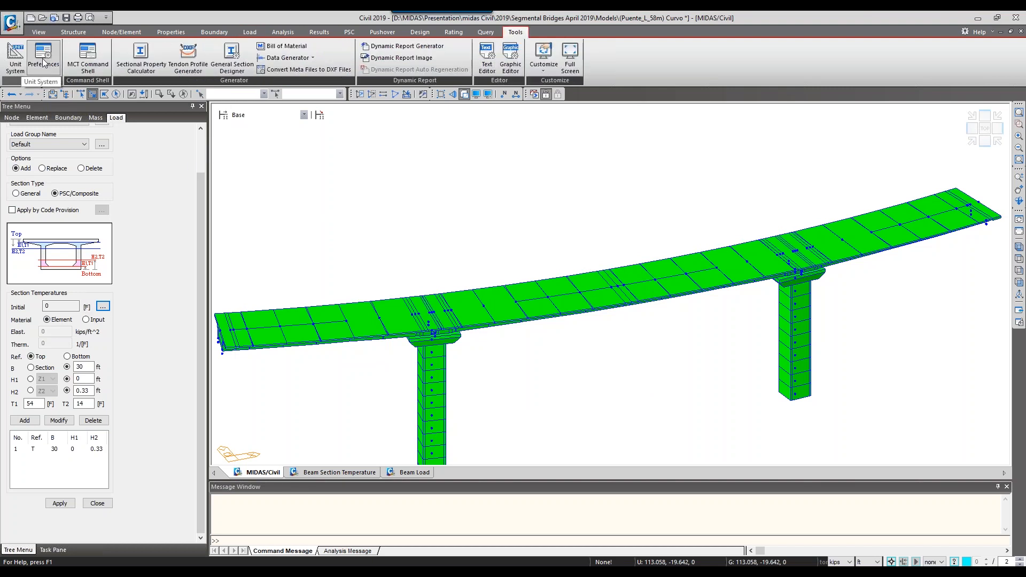
click(16, 70)
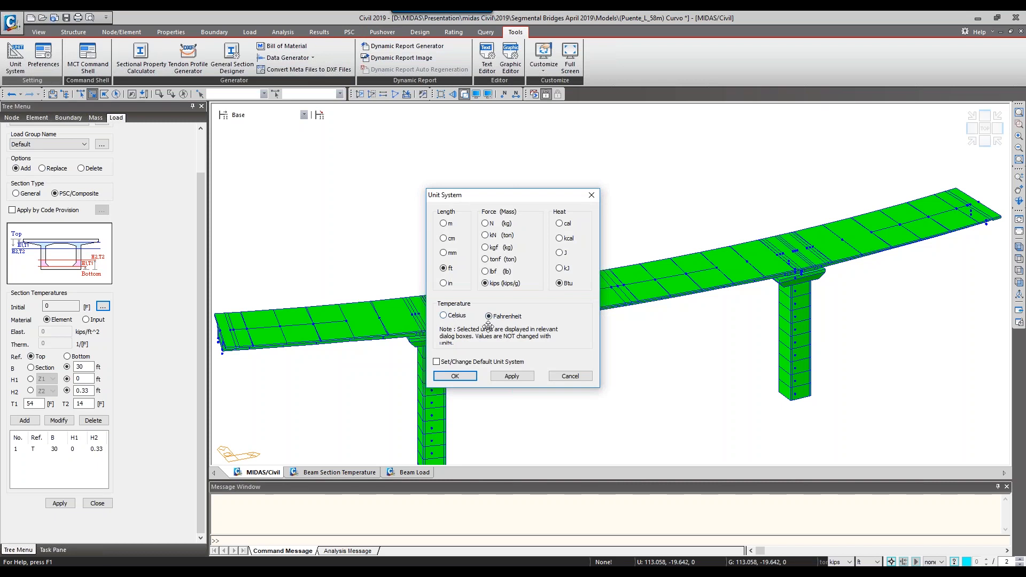
click(589, 195)
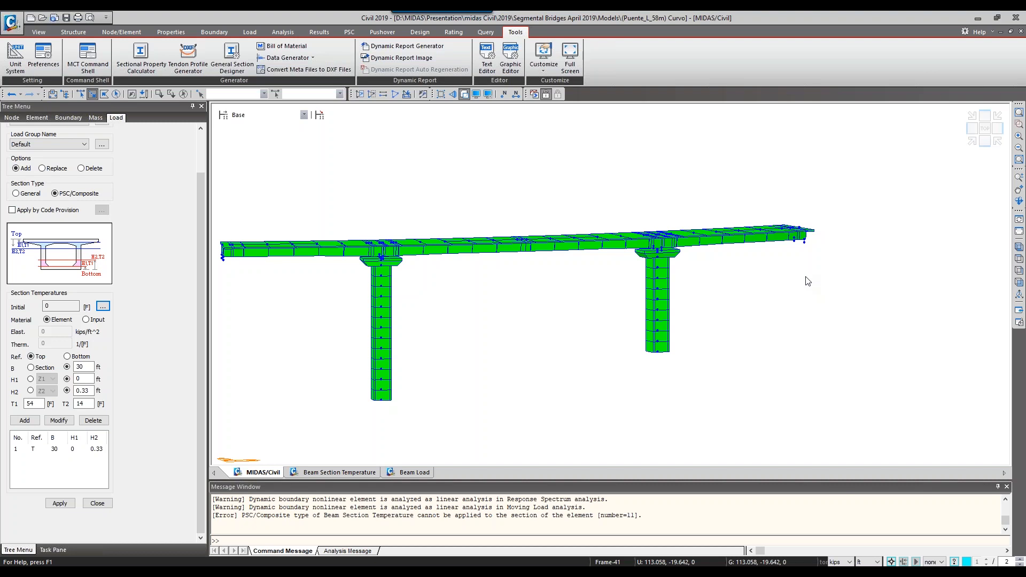
Run the analysis of the bridge model and display the My beam diagram for the BR static load case
key(F5)
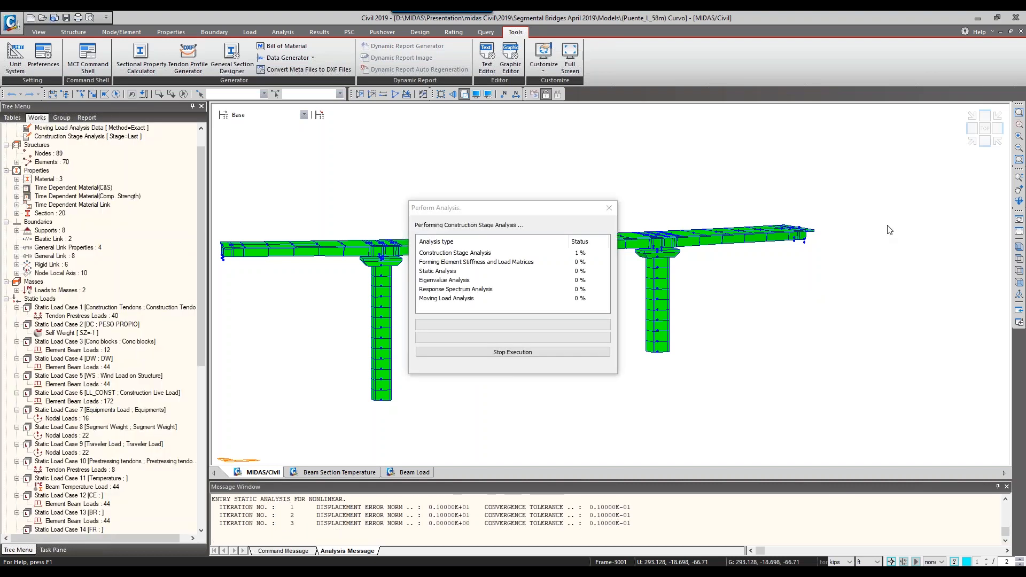
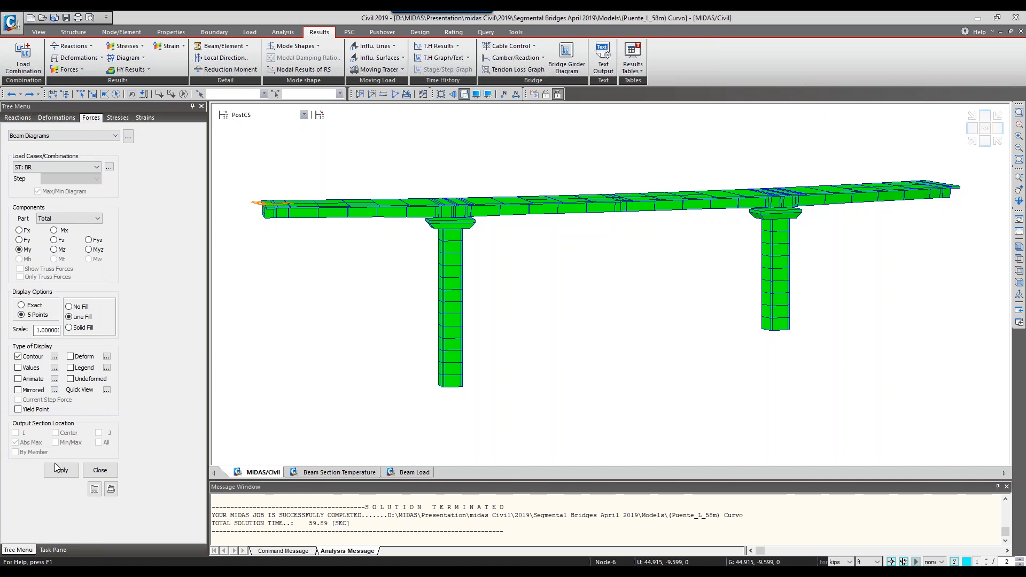
click(60, 470)
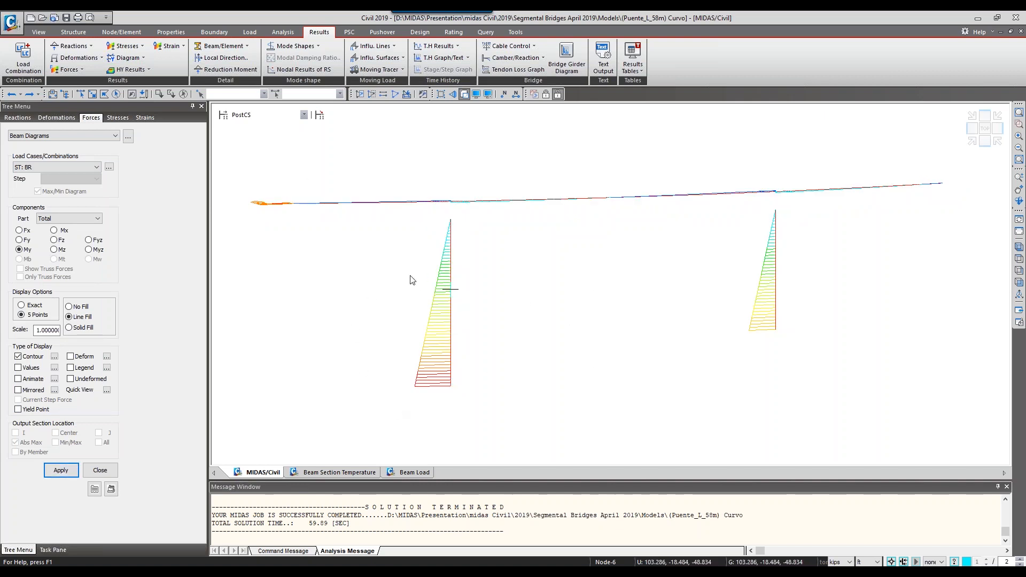
Display the My beam diagram for the CE static load case
click(62, 169)
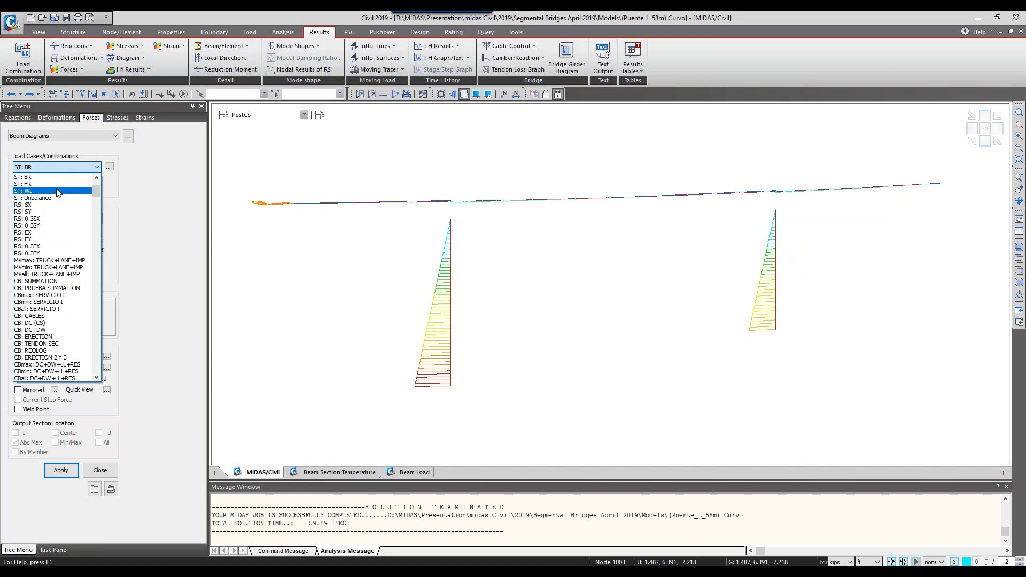
scroll(60, 192, up, 3)
click(60, 195)
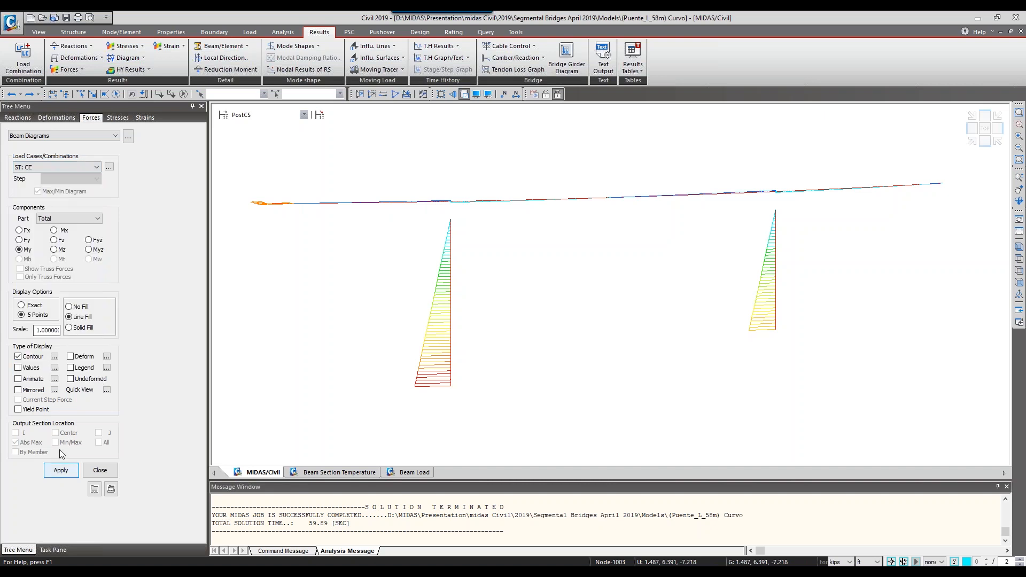
click(61, 470)
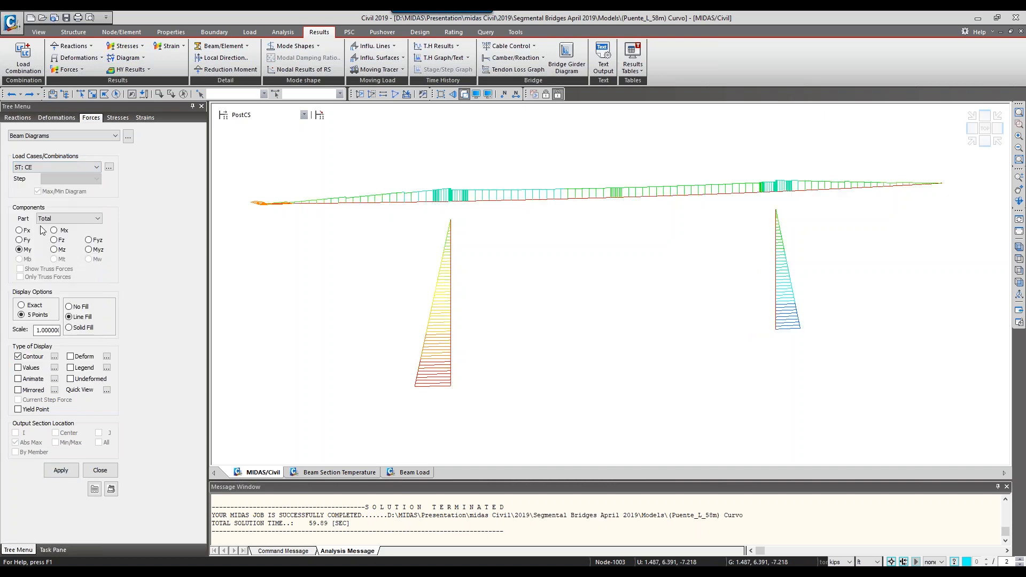
middle_drag(339, 298, 346, 367)
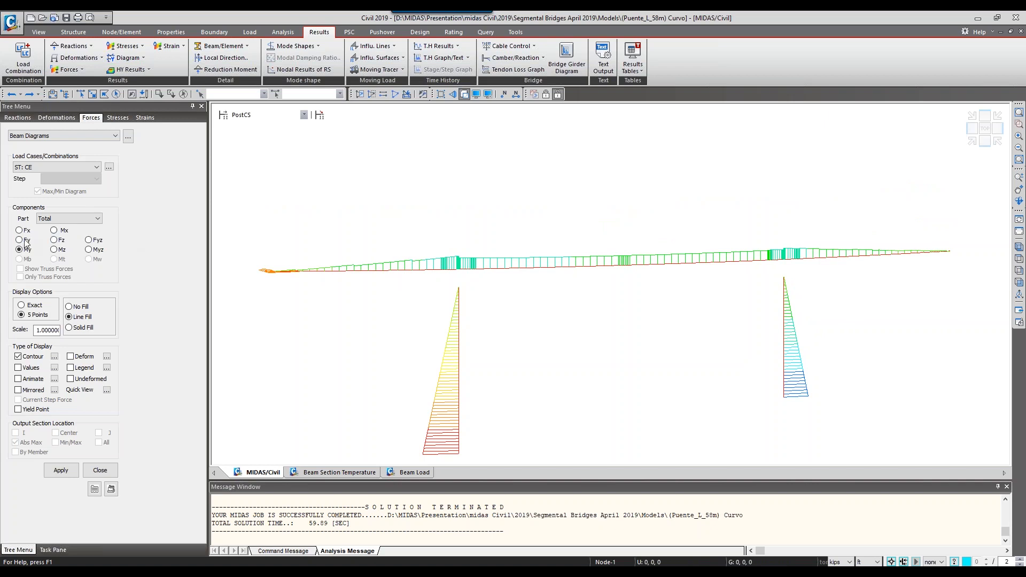
Display the torsion Mx beam diagram for the CE load case with its legend turned on
click(50, 167)
click(6, 262)
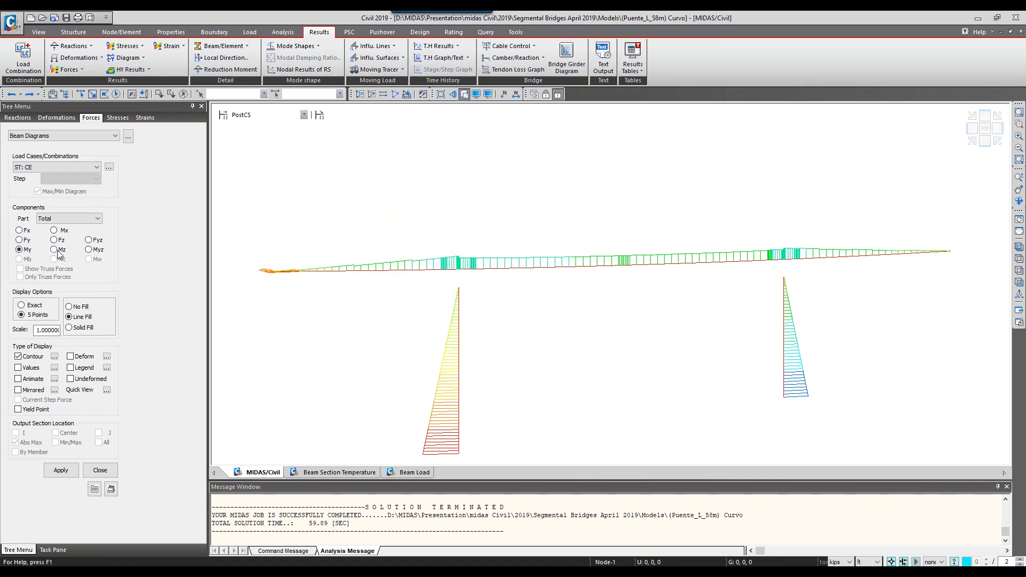
click(60, 470)
middle_drag(606, 286, 511, 335)
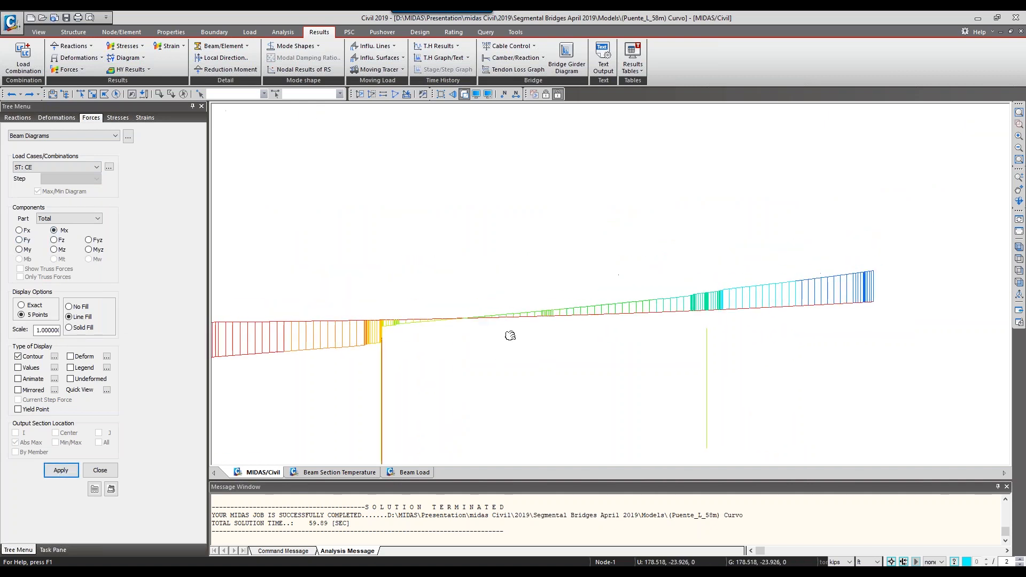
scroll(507, 316, down, 3)
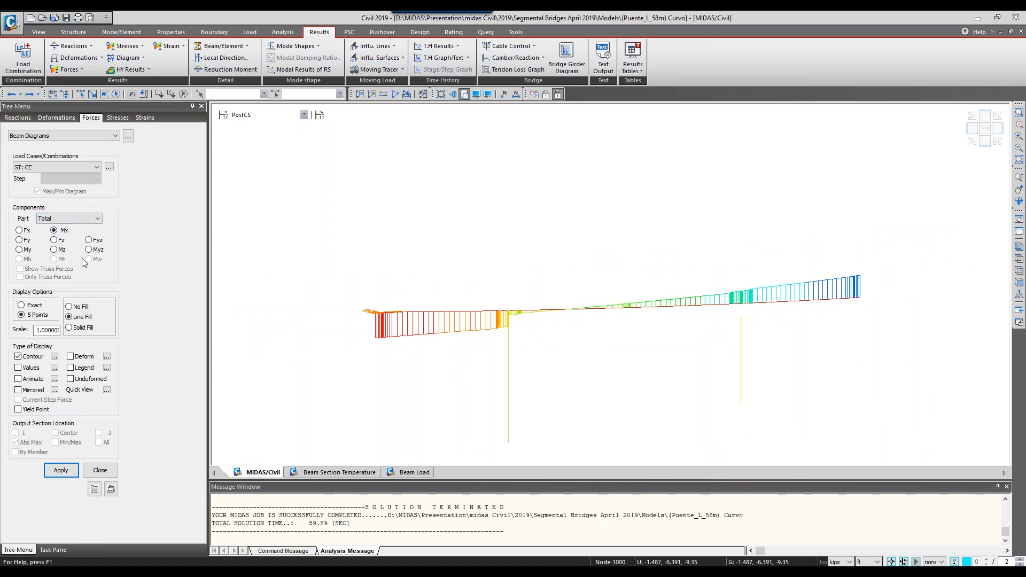
click(94, 367)
click(107, 367)
click(499, 332)
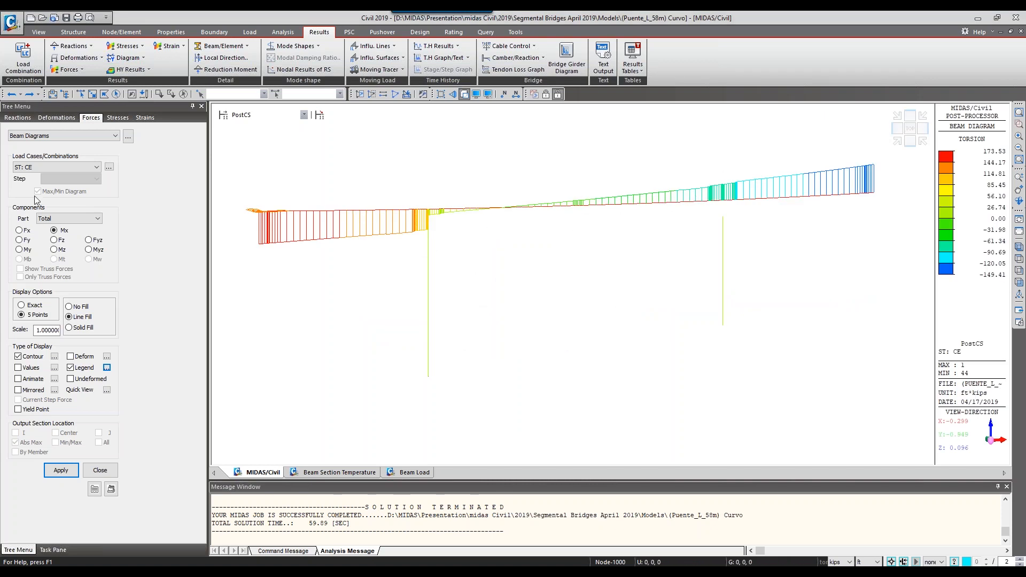
click(67, 167)
click(67, 168)
middle_drag(346, 232, 372, 260)
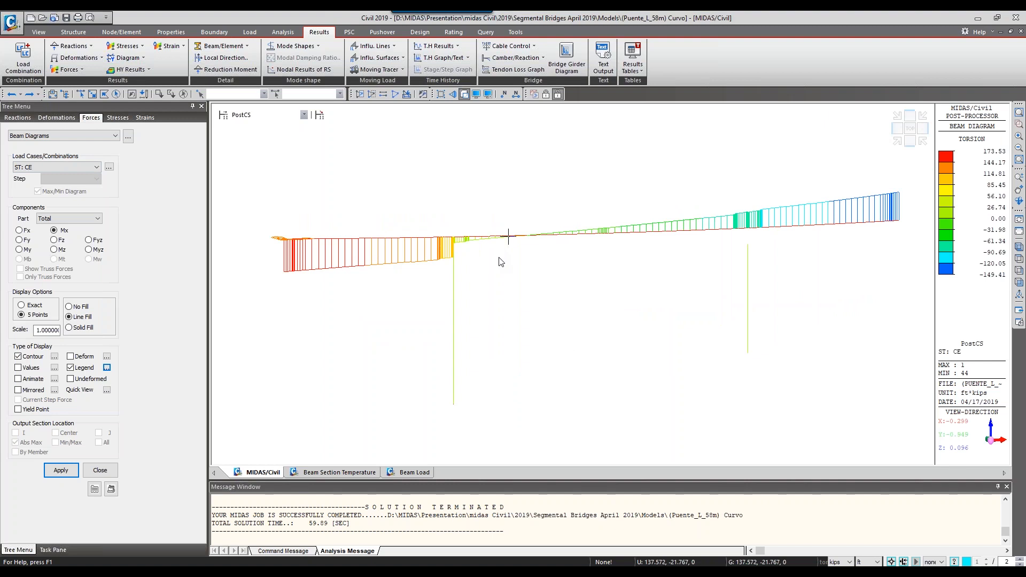
scroll(492, 260, down, 2)
mouse_move(905, 134)
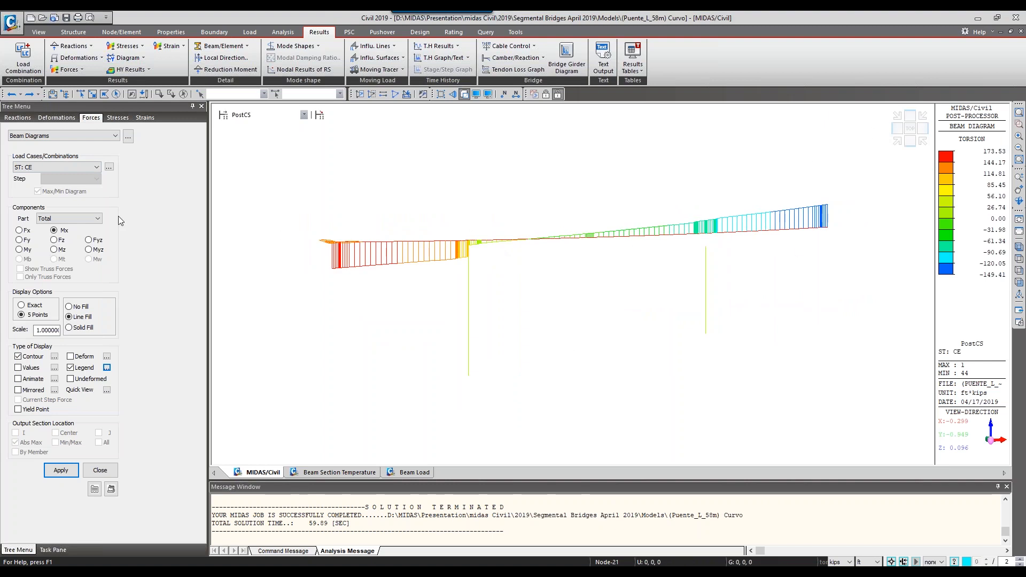
click(81, 165)
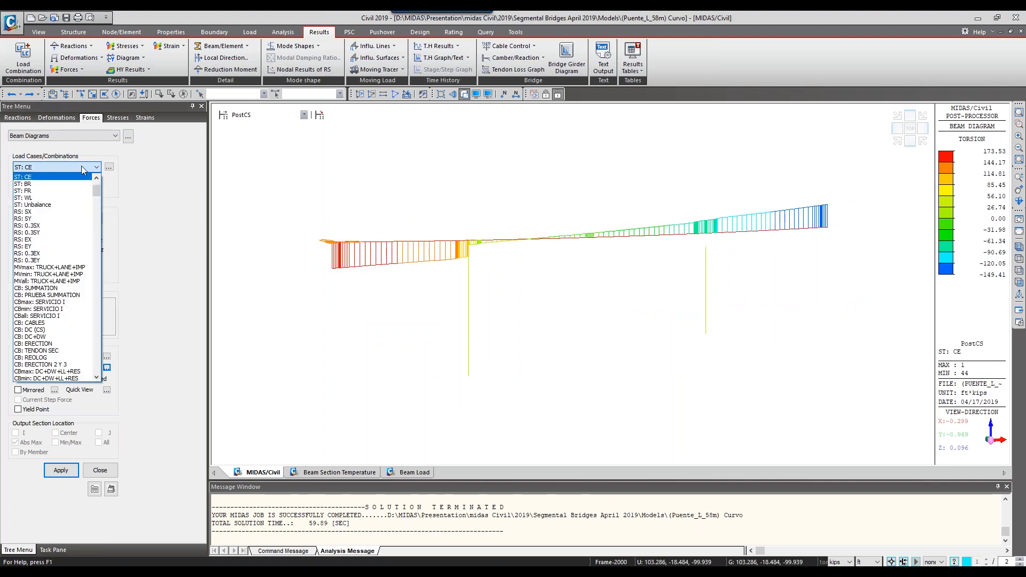
click(84, 176)
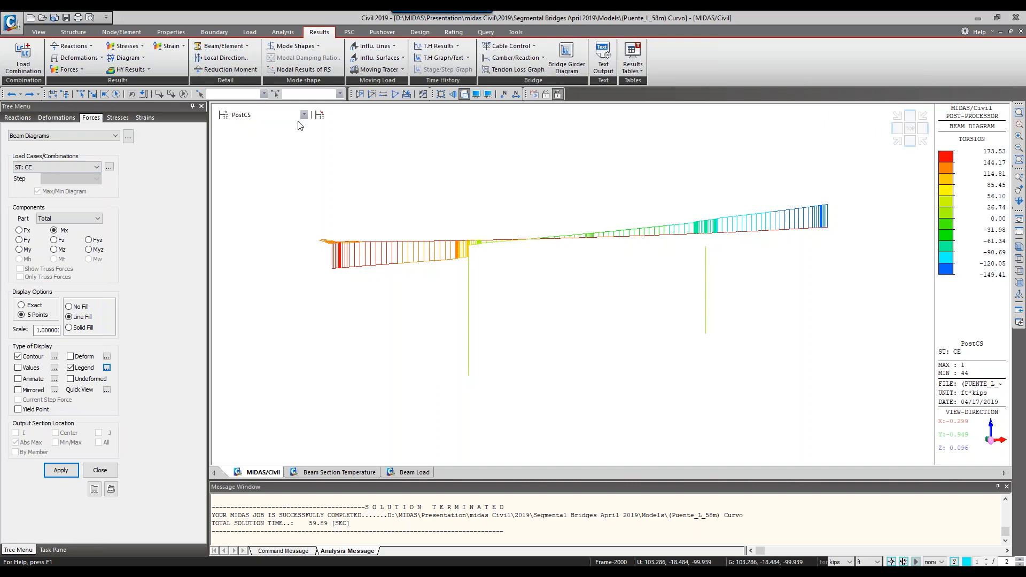
Close the beam diagram settings and switch from the PostCS stage to construction stage DSP
click(271, 116)
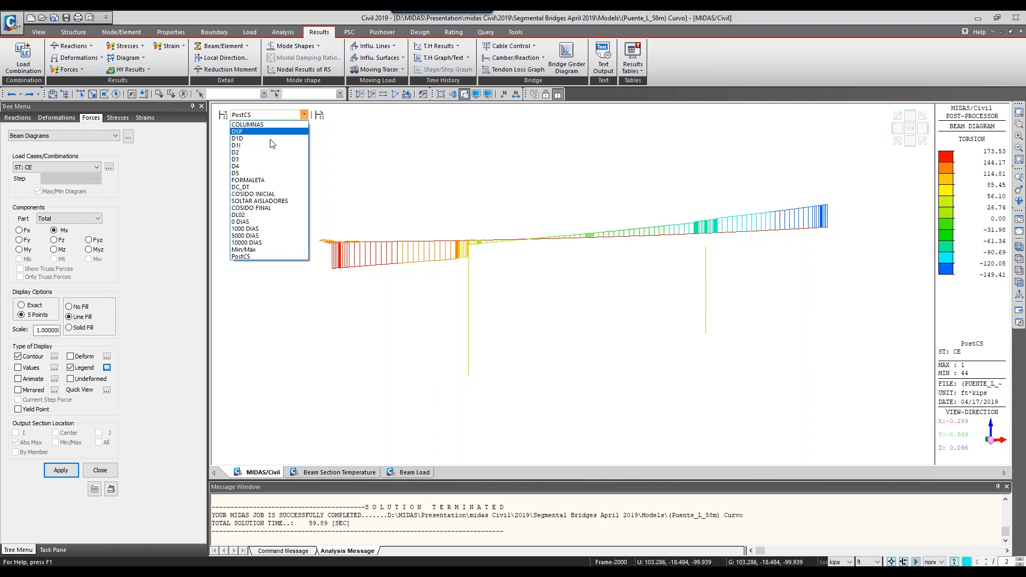
click(157, 379)
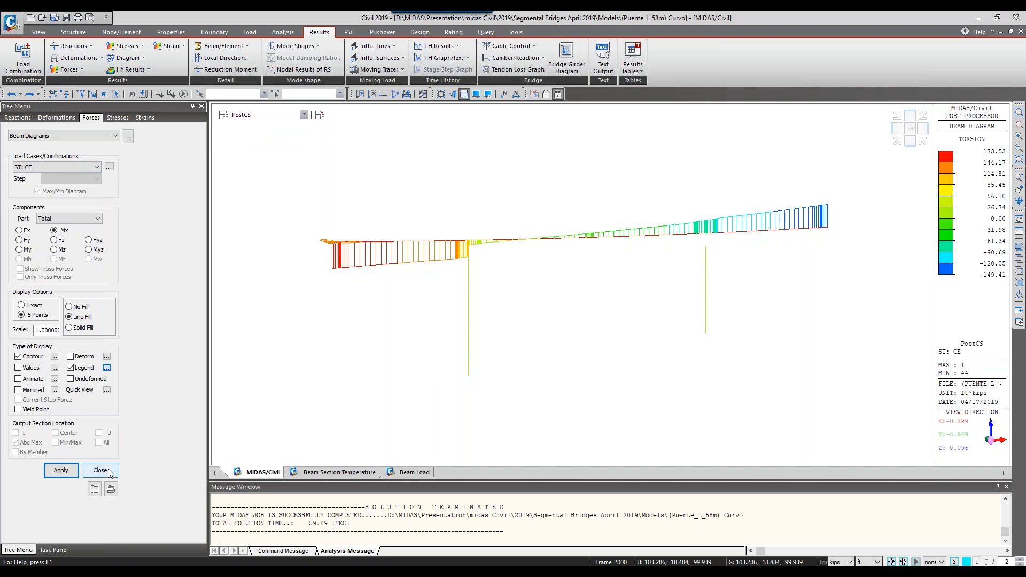
click(100, 470)
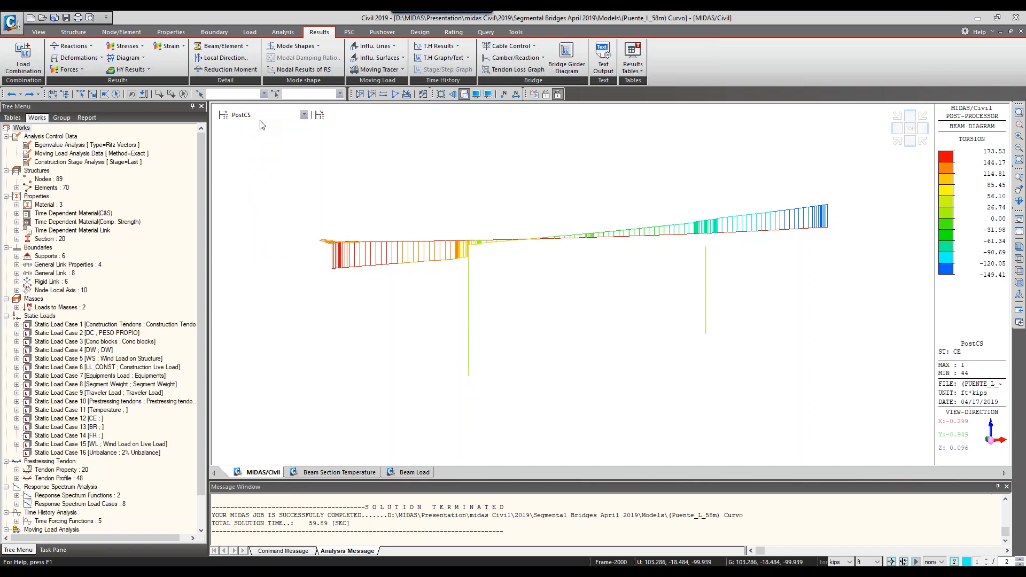
click(282, 116)
click(267, 125)
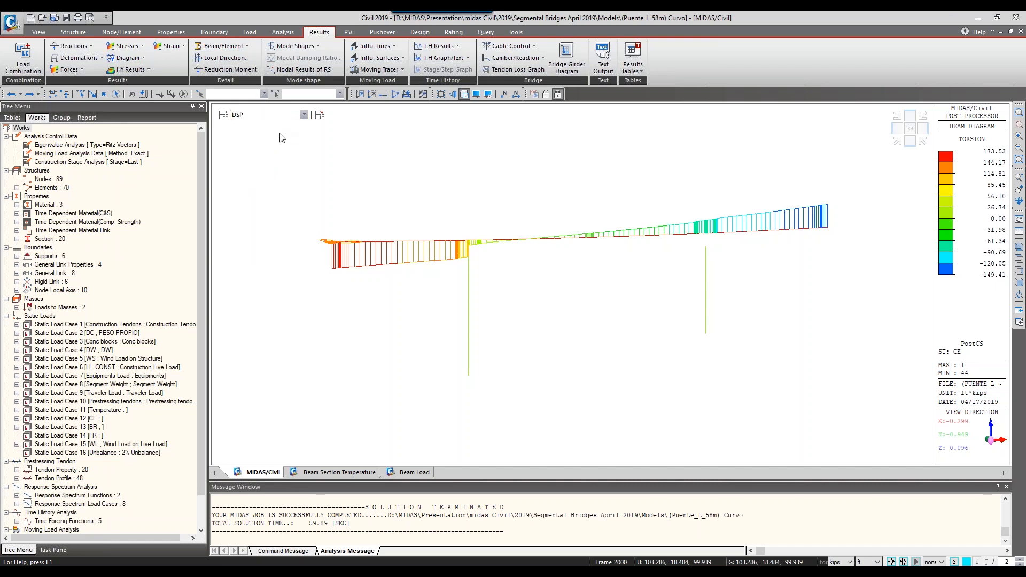
Open the beam diagram force results for construction stage DSP with the CS: Summation load case
right_click(283, 165)
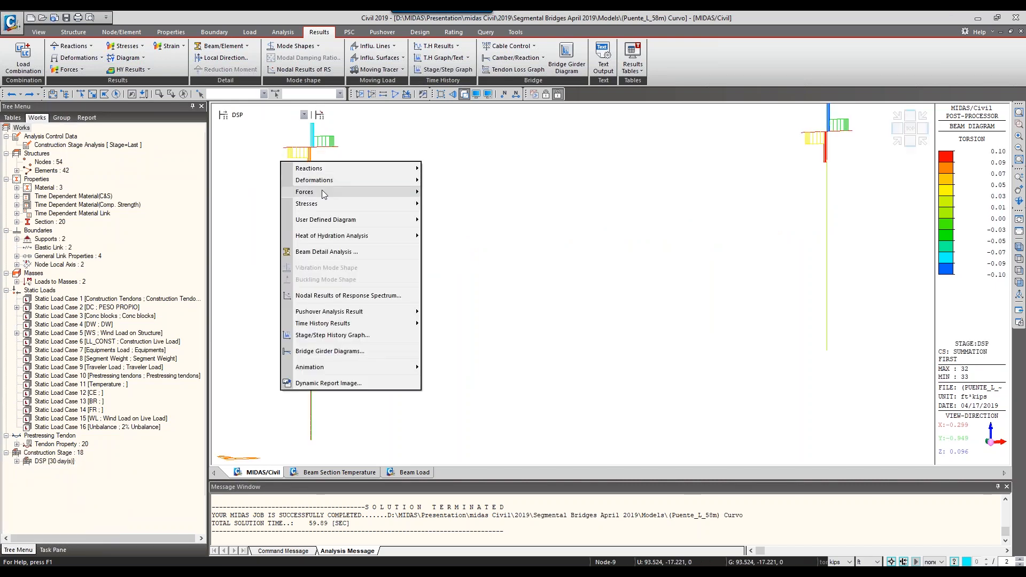
mouse_move(322, 192)
click(444, 216)
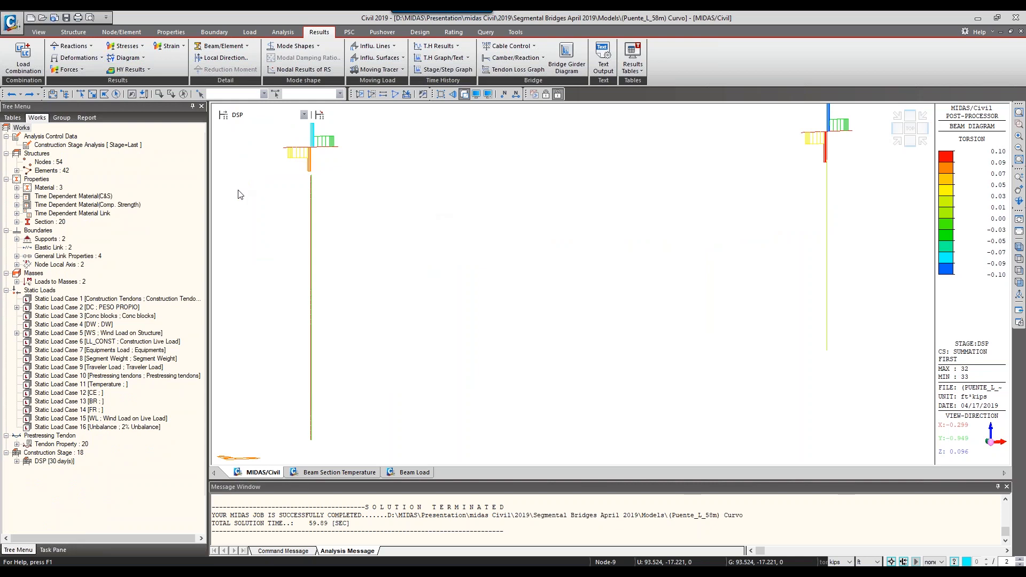
click(74, 167)
click(132, 167)
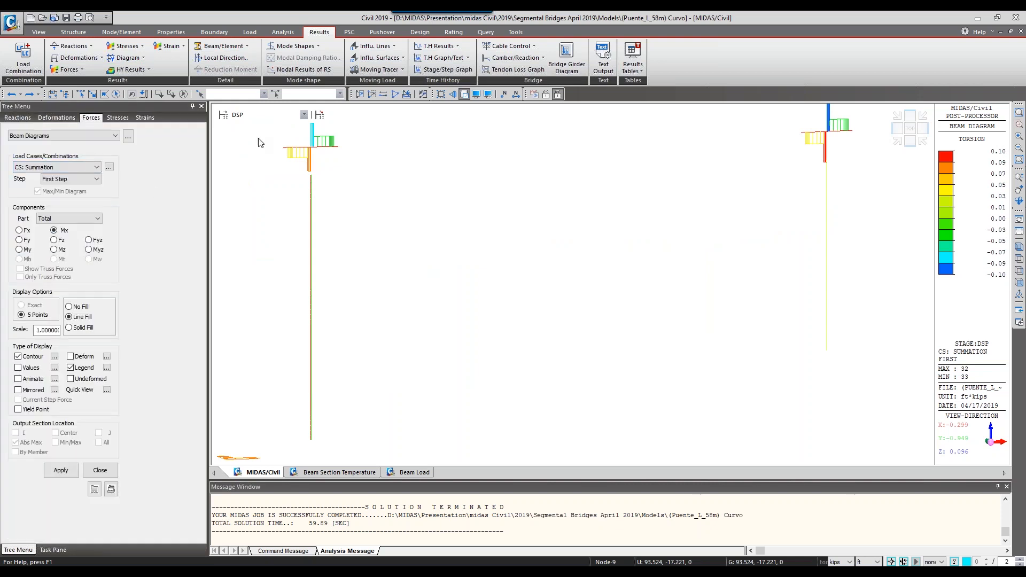
click(285, 116)
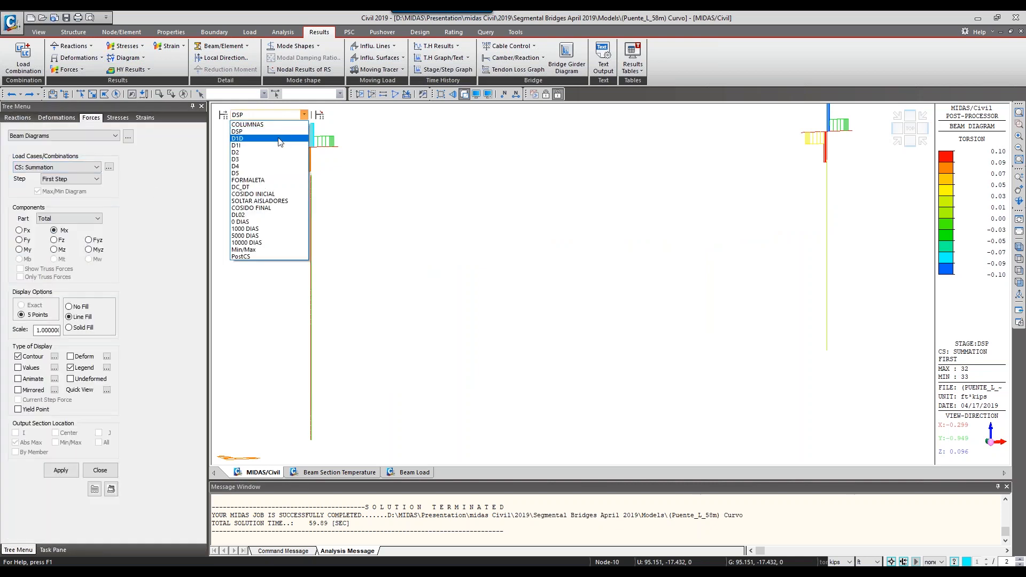
click(285, 117)
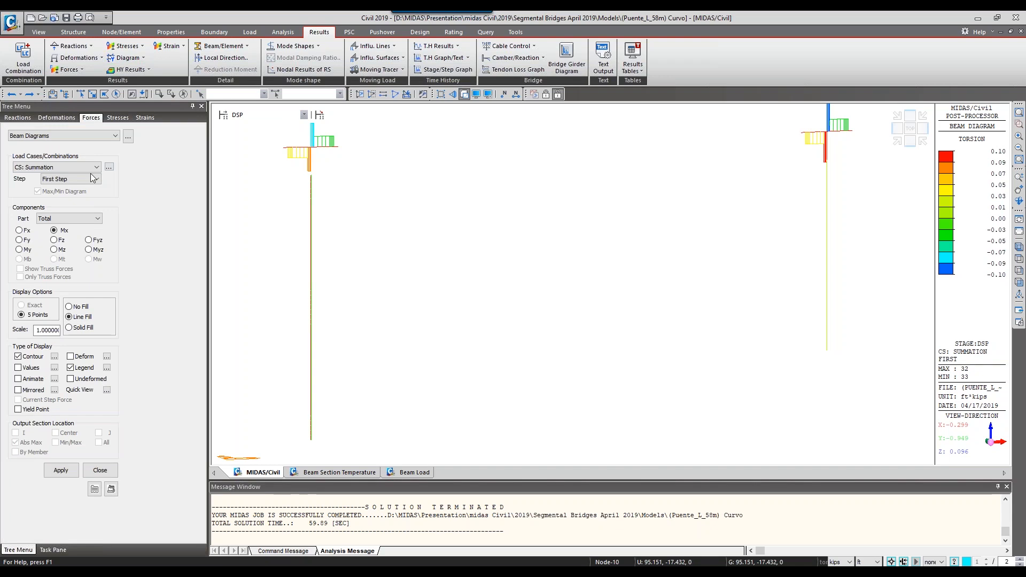
Display the Fz shear diagram and the Fx axial force diagram for construction stage D2
click(54, 241)
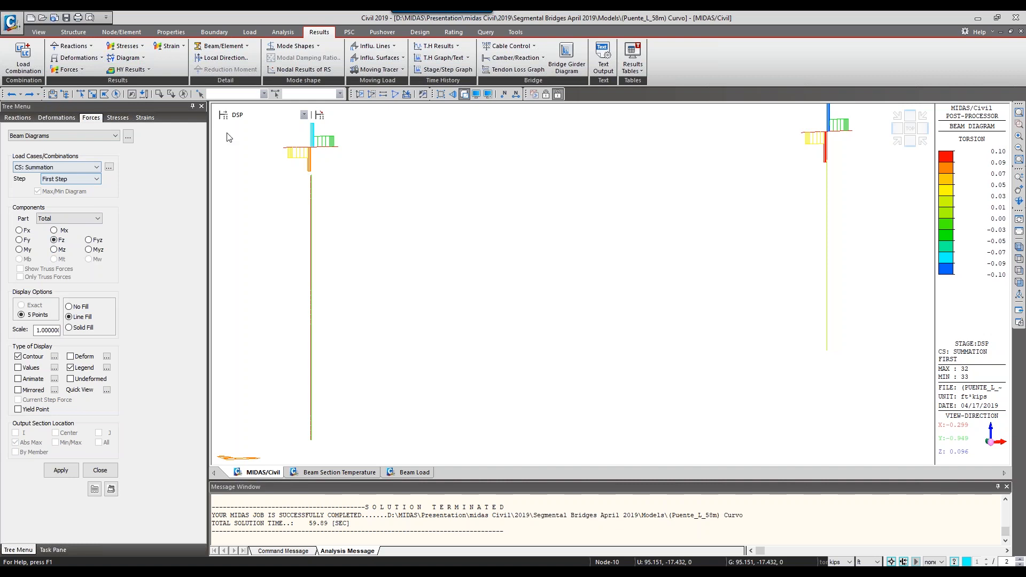
click(238, 116)
click(252, 153)
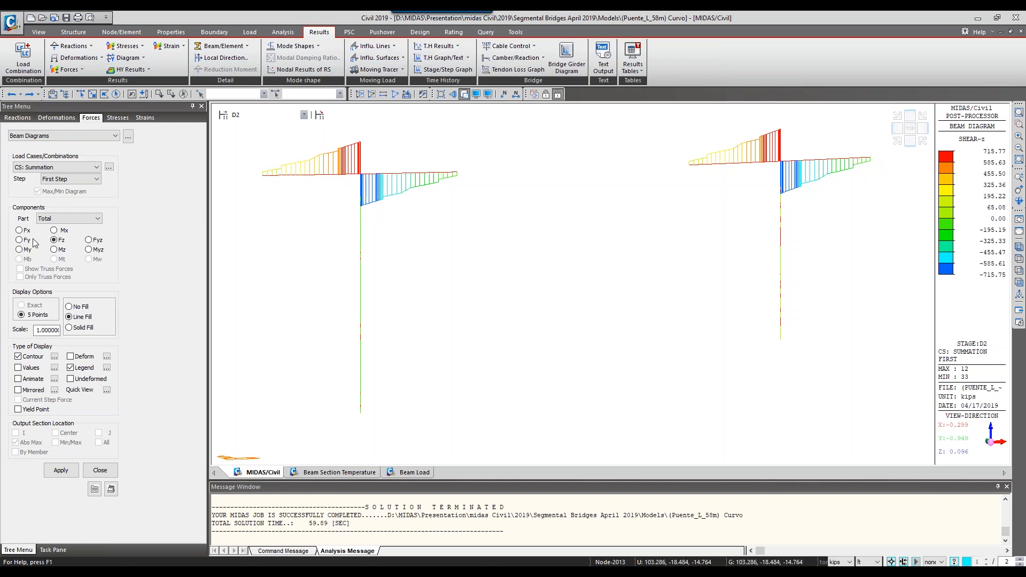
click(19, 229)
click(67, 473)
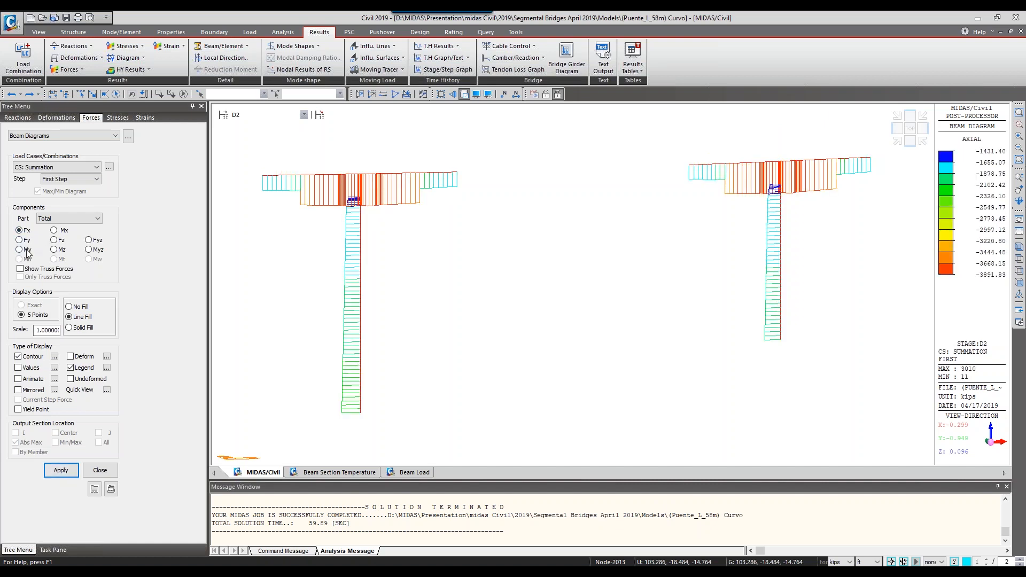
Display the My moment diagram for construction stage D2 and for stage D3
click(27, 250)
click(60, 470)
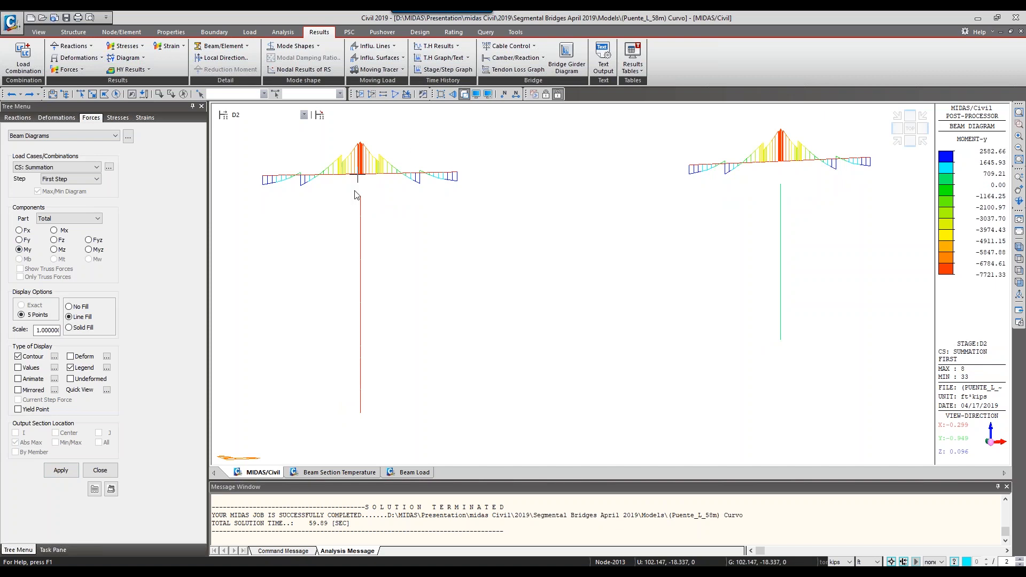
click(266, 114)
click(258, 152)
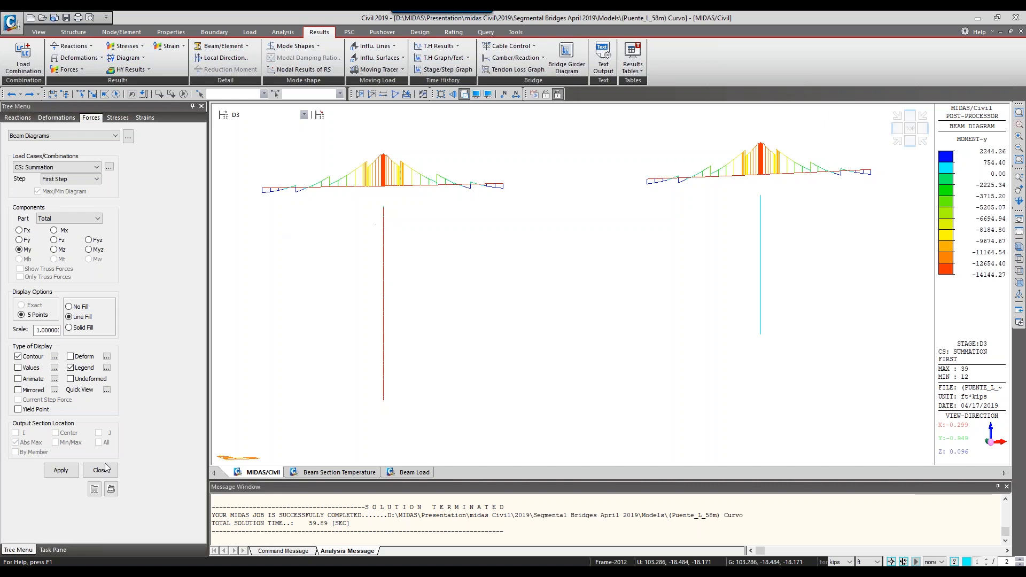
Show the second tree menu alongside the stage D3 moment diagram
right_click(278, 562)
click(299, 379)
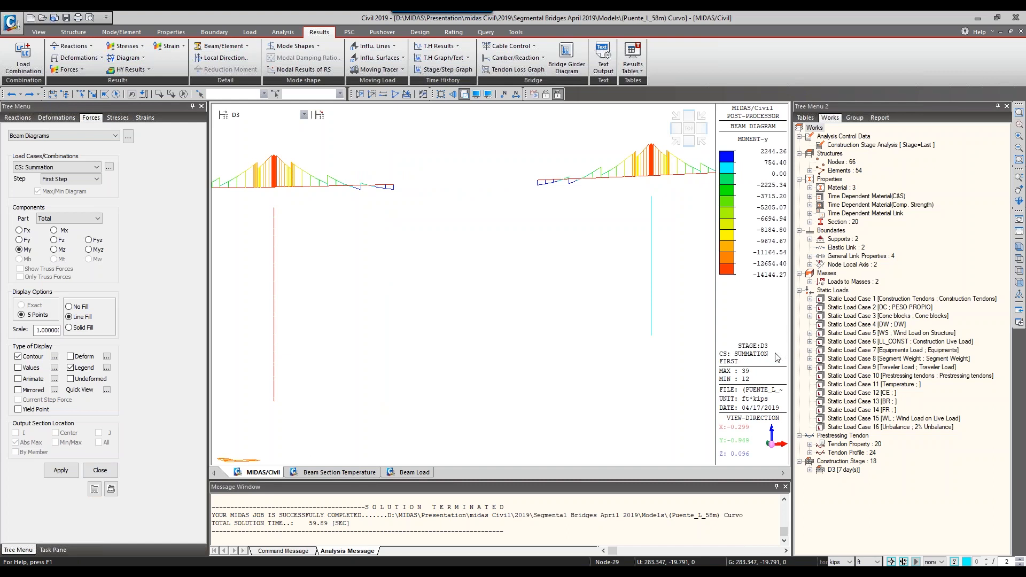
Display the nodal loads of static load case 7, Equipments Load, on the stage D3 moment diagram
click(810, 350)
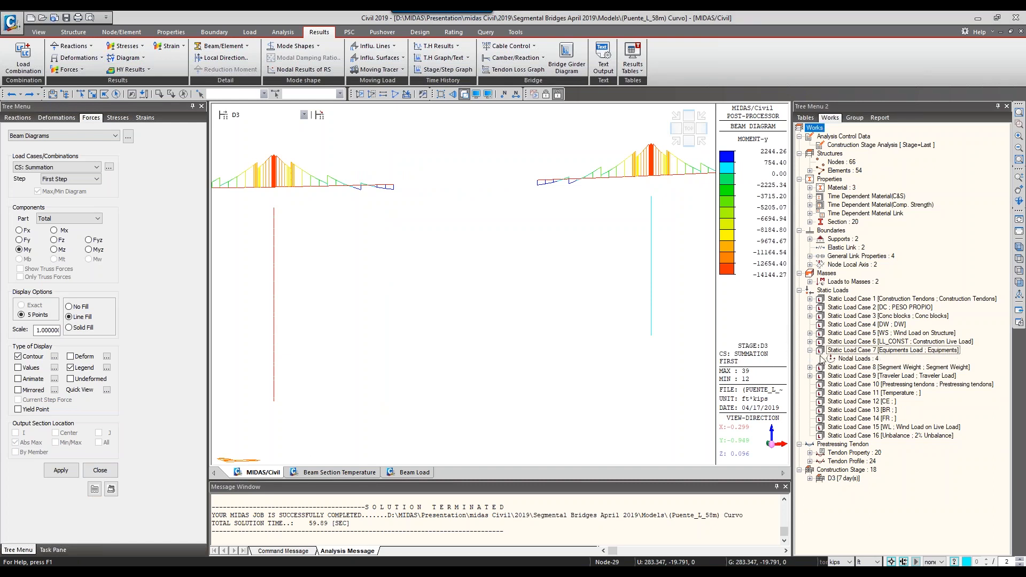
right_click(844, 361)
click(855, 380)
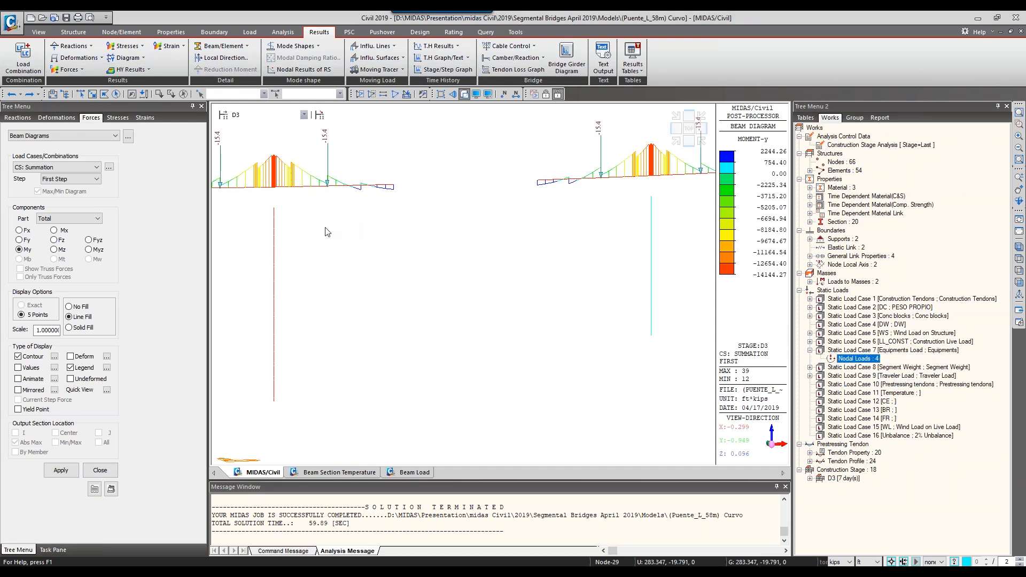
Display the nodal loads of static load case 9, Traveler Load, and examine them in top and isometric views
click(810, 376)
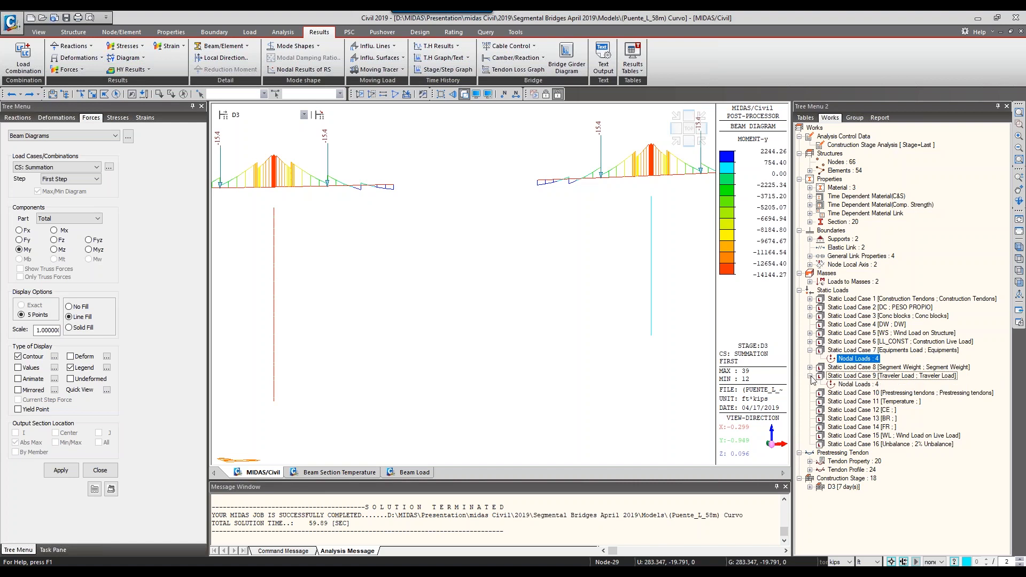
right_click(844, 385)
click(860, 407)
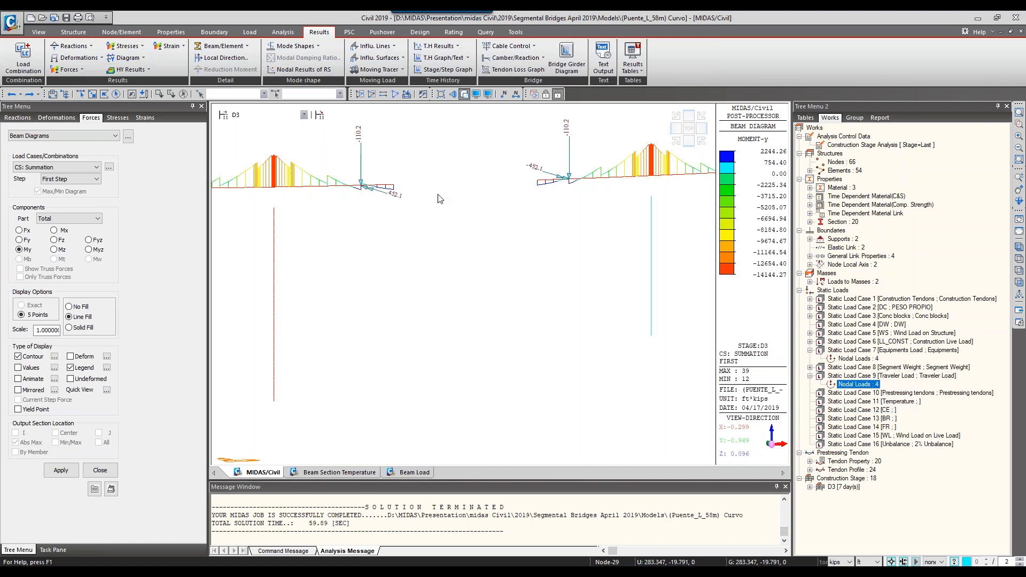
middle_drag(402, 262, 481, 302)
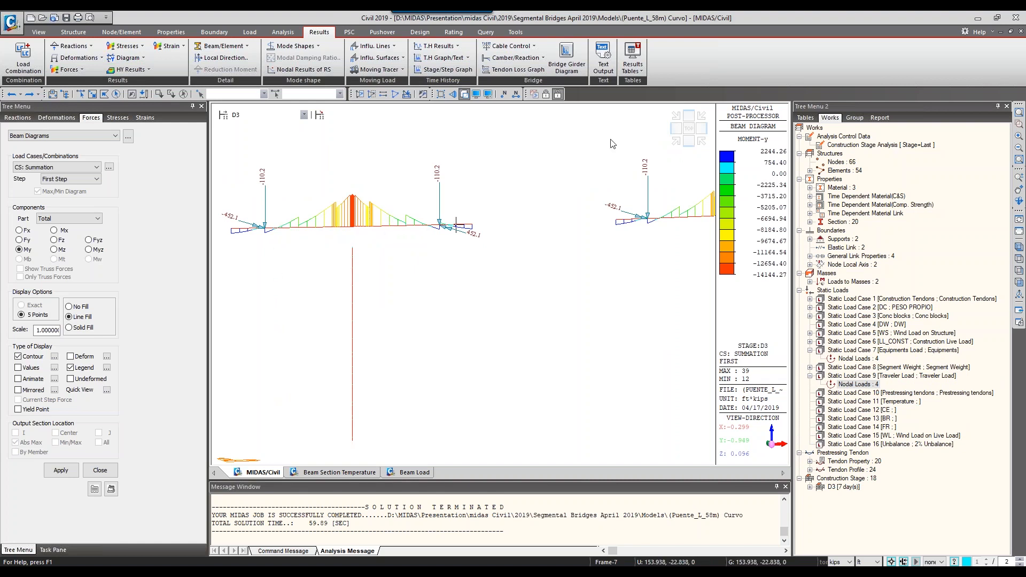
click(689, 128)
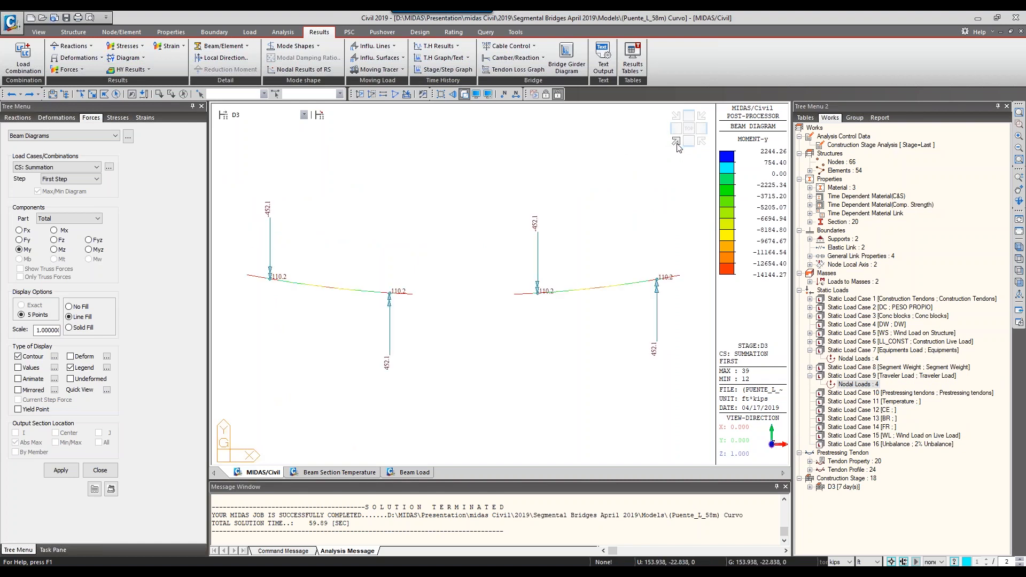
click(675, 142)
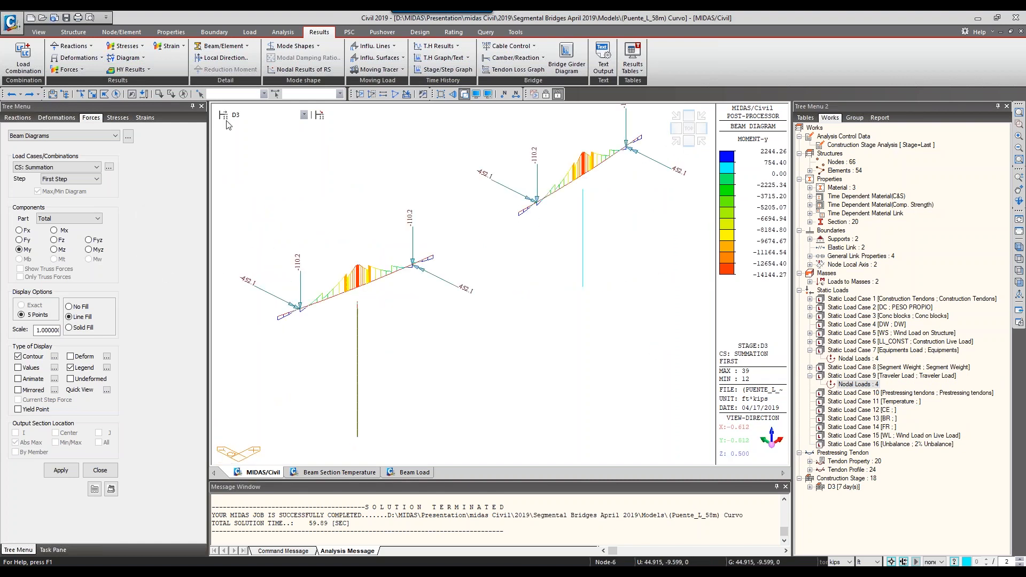
Switch the My moment diagram to construction stage D5 and check the list of defined construction stages
click(267, 115)
click(257, 174)
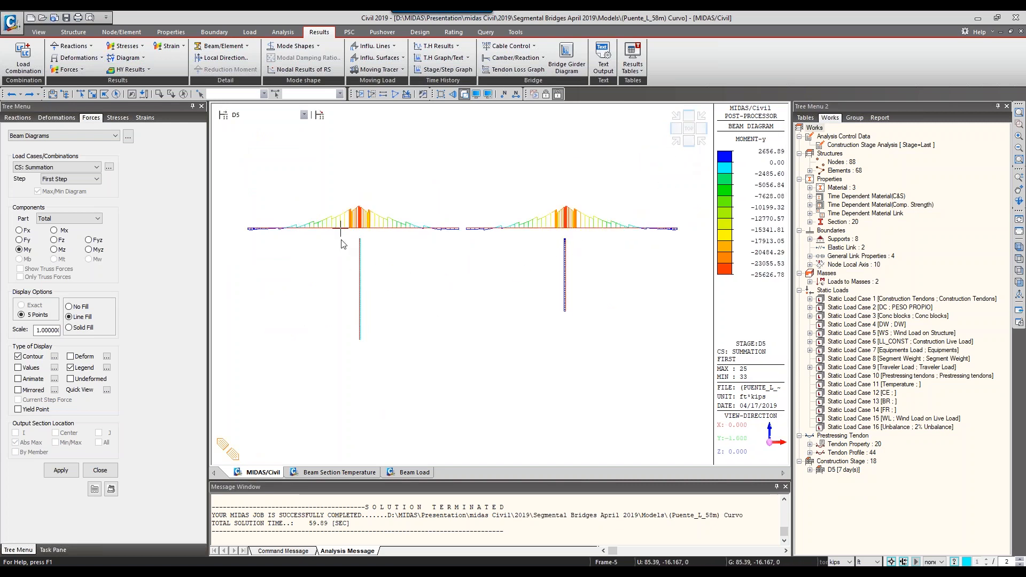
click(289, 115)
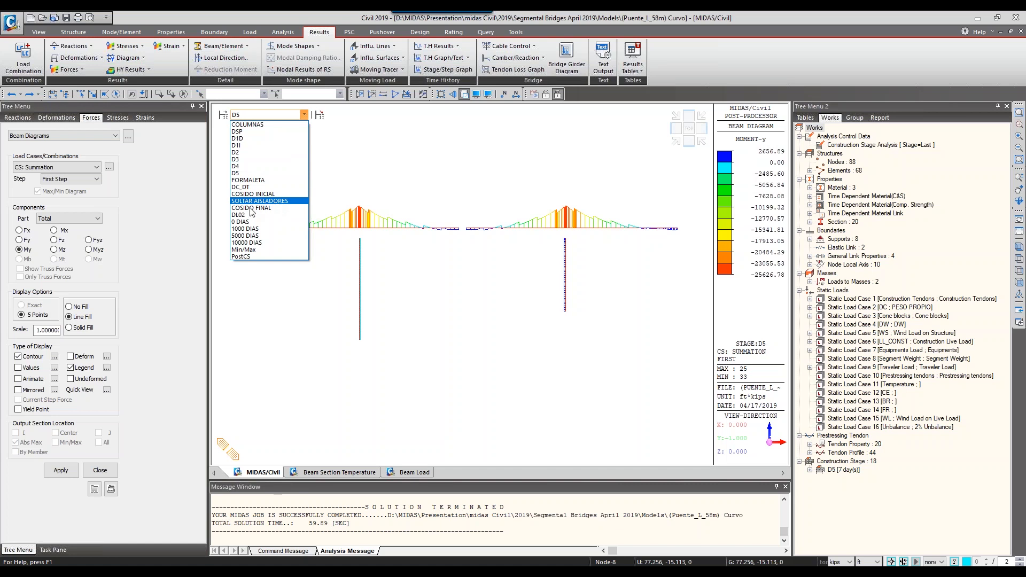
click(227, 116)
click(226, 115)
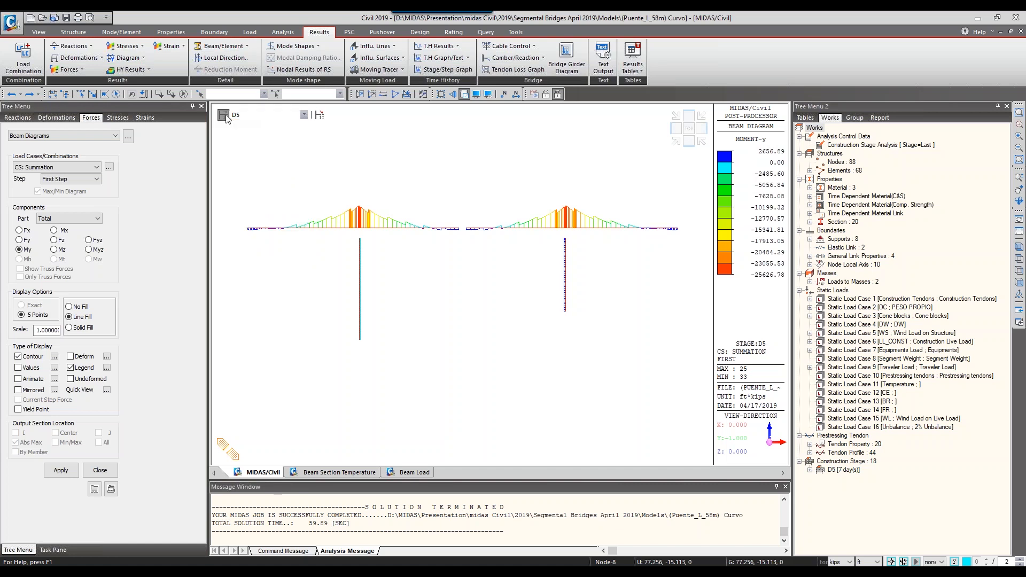
drag(545, 230, 399, 229)
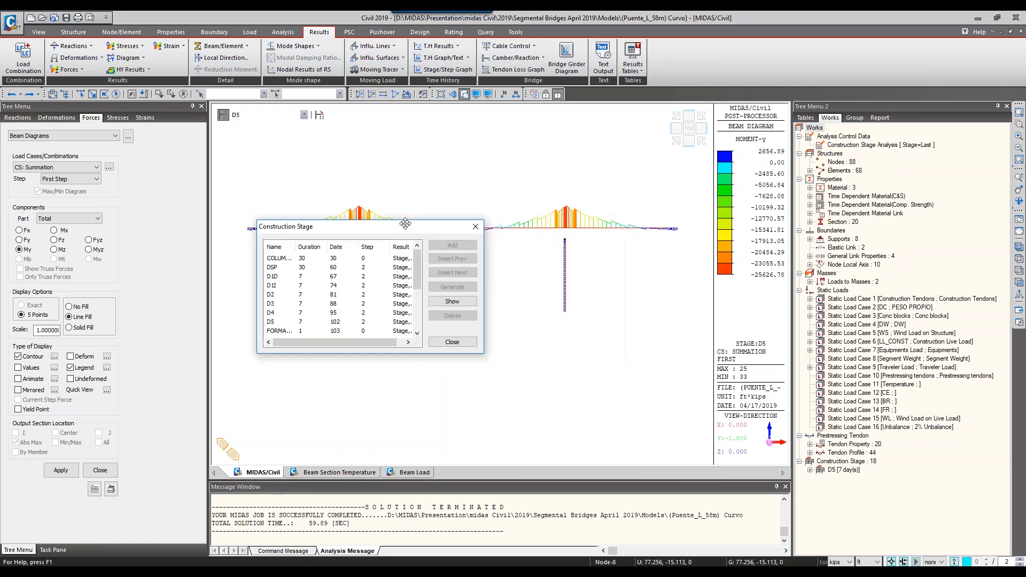
click(474, 228)
Display the Fx axial force diagram and the My moment diagram for the CS: Tendon Primary load case at stage D5
click(71, 167)
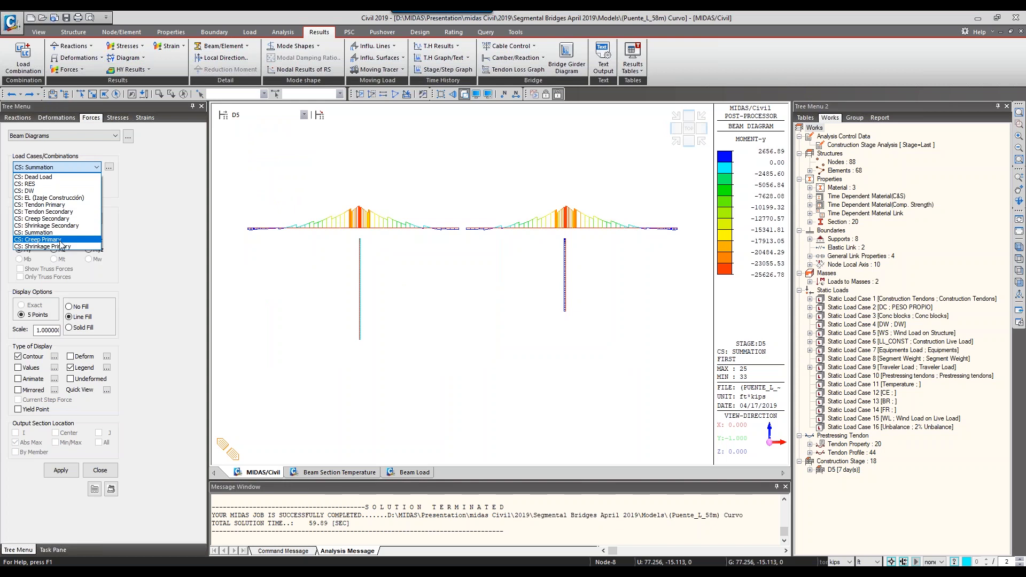
click(82, 206)
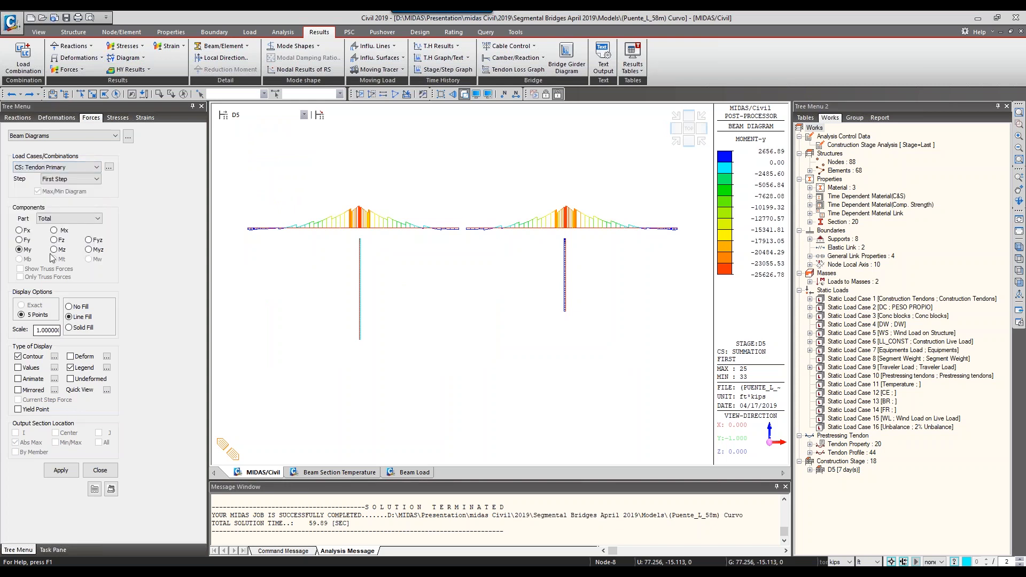
click(24, 231)
click(55, 470)
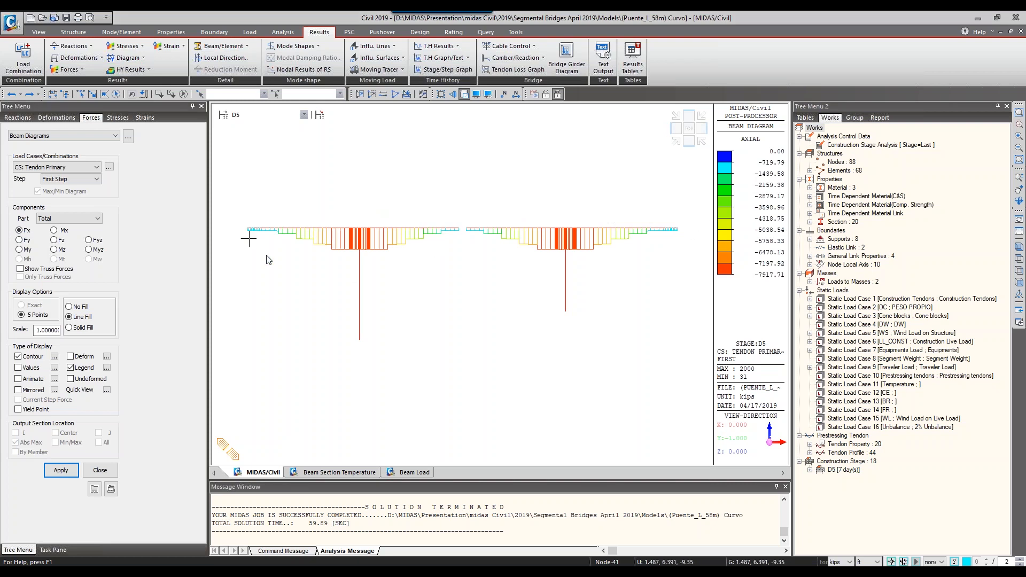
mouse_move(332, 222)
click(293, 116)
click(293, 116)
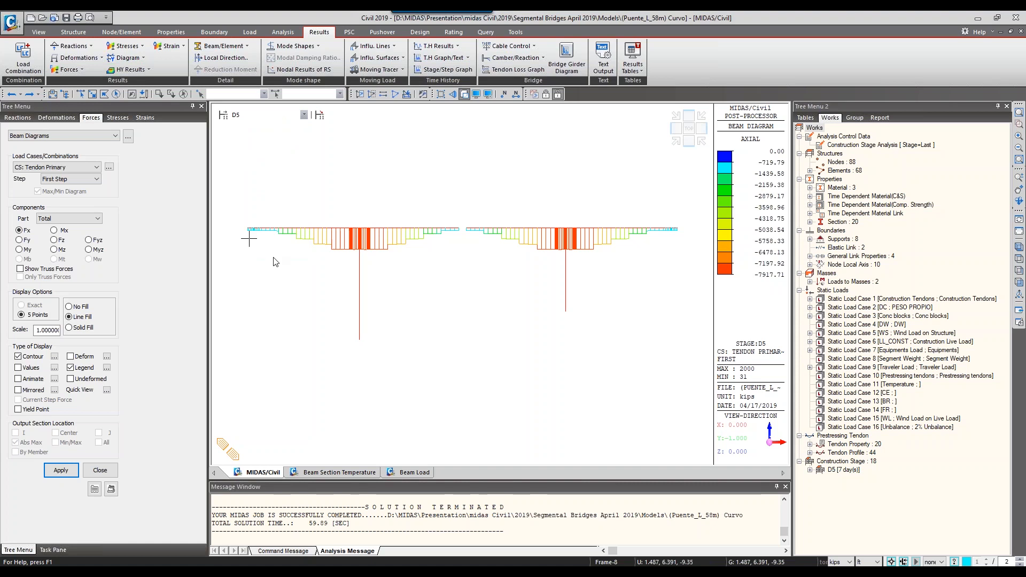
click(23, 251)
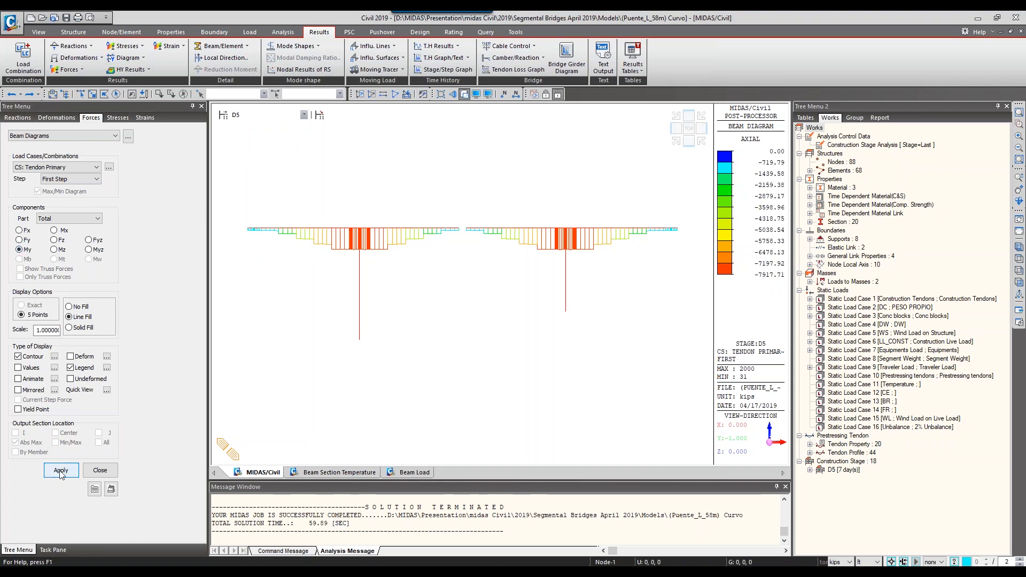
click(59, 470)
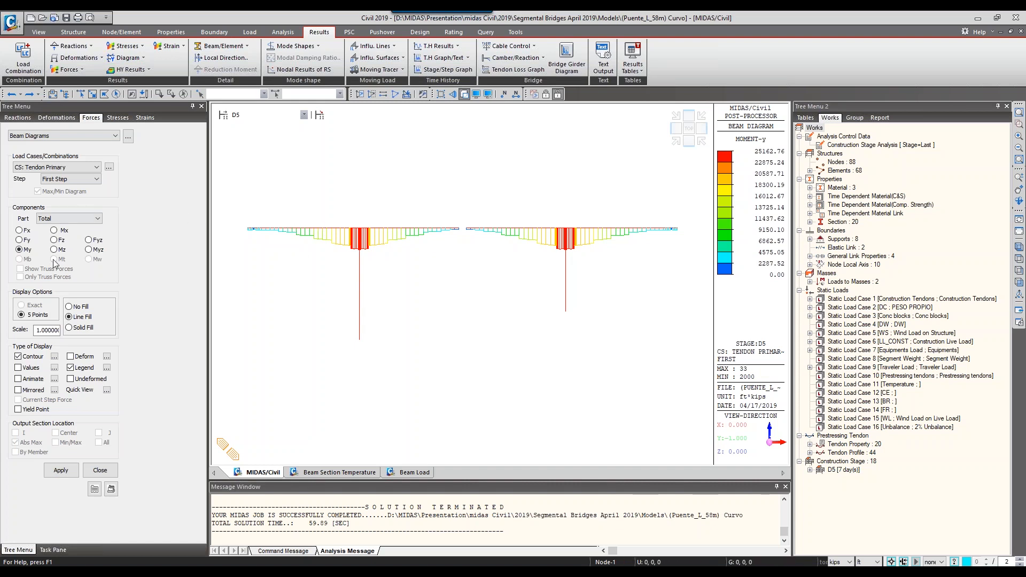
Display the My moment diagram for CS: Summation at stage D5 and save it as a dynamic report image with the default name
click(58, 167)
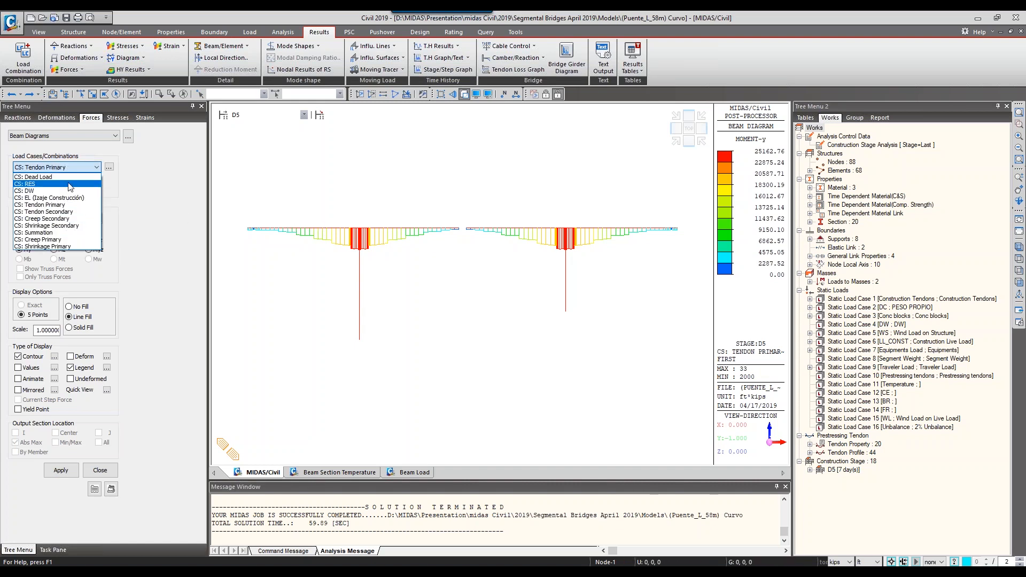
click(56, 234)
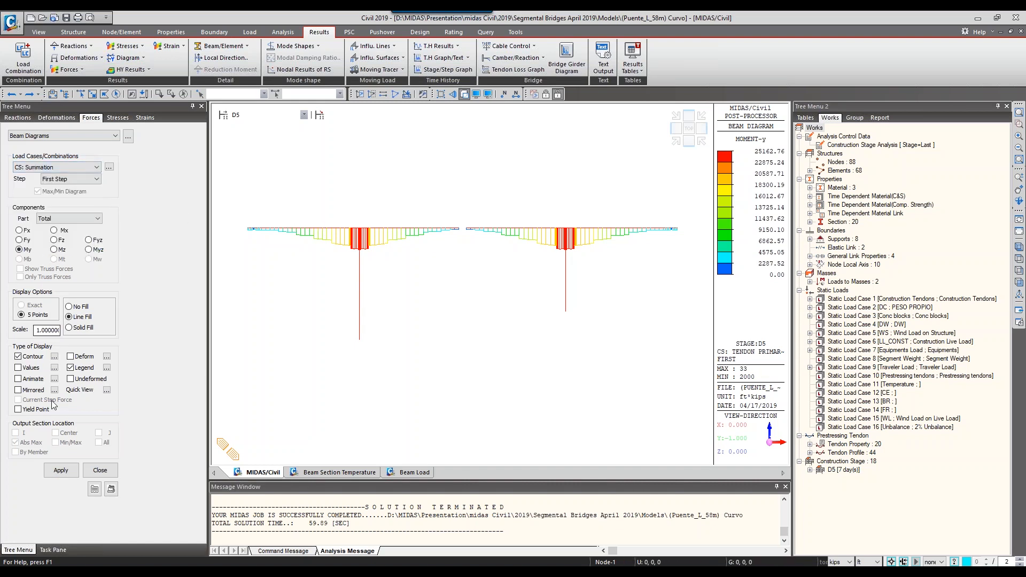
click(61, 470)
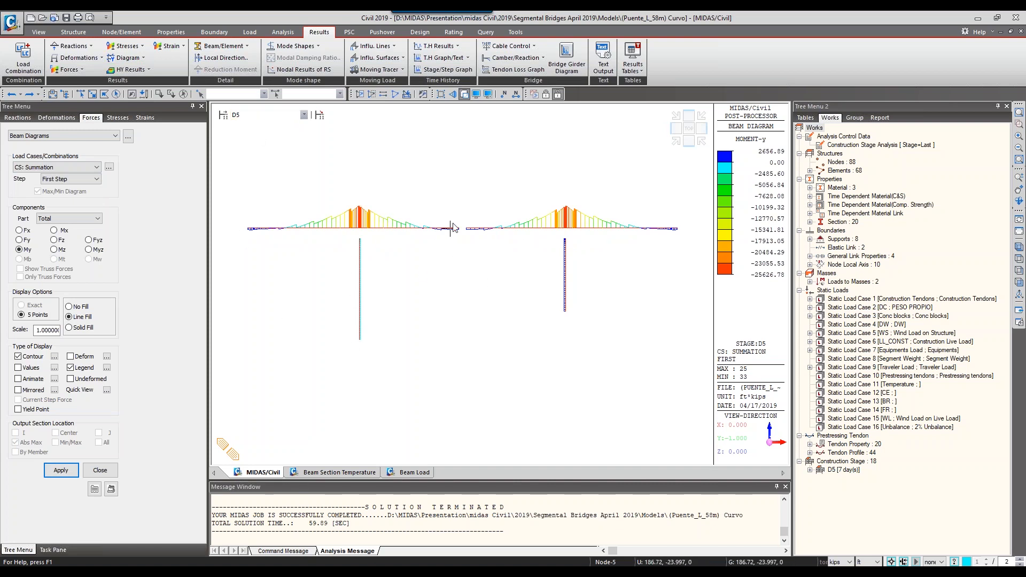
right_click(425, 247)
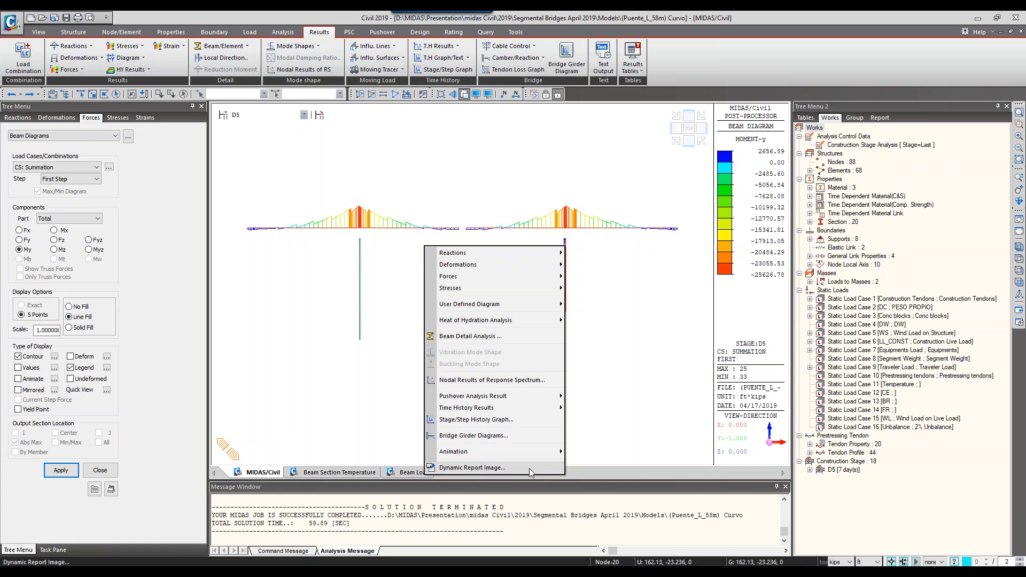
click(509, 469)
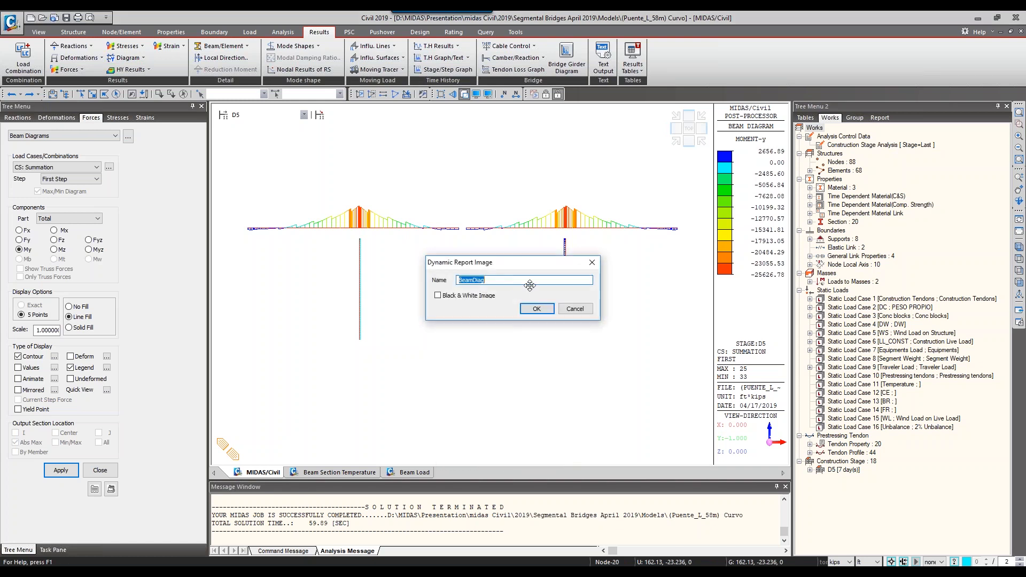
click(535, 309)
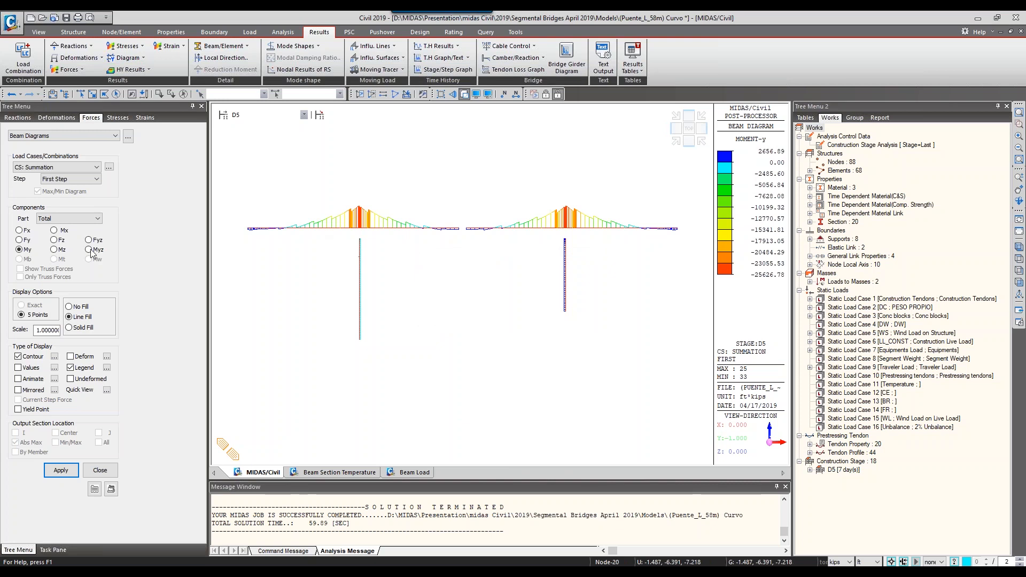
Display the Fz shear diagram for CS: Summation at stage D5 and save it as a dynamic report image
click(55, 240)
click(60, 470)
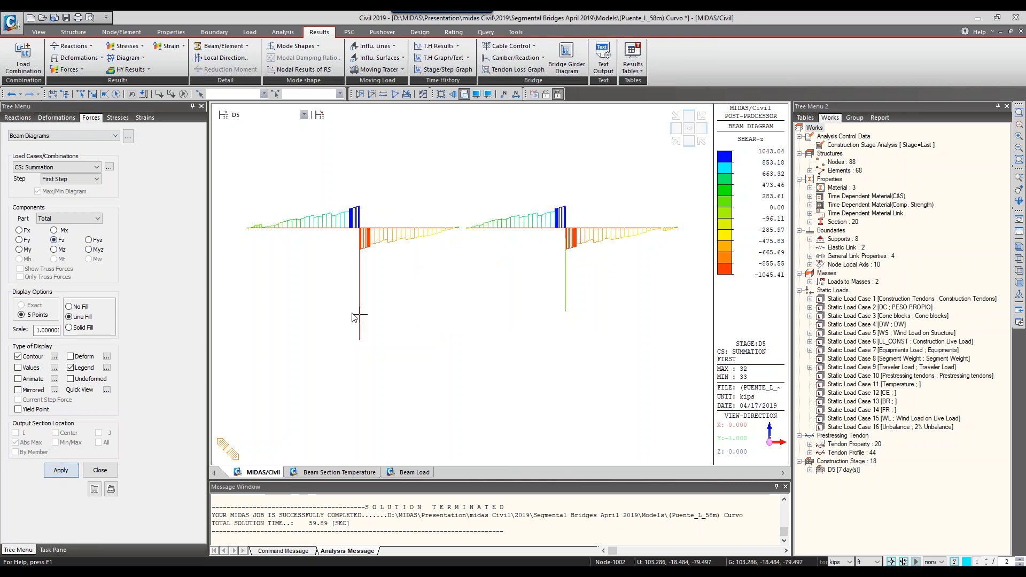
right_click(357, 312)
click(406, 533)
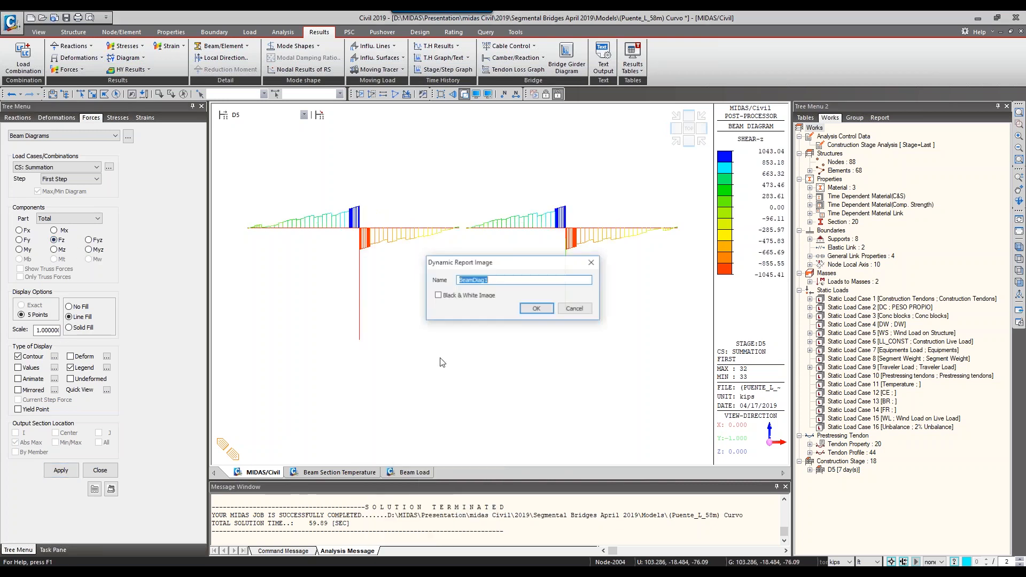
click(537, 308)
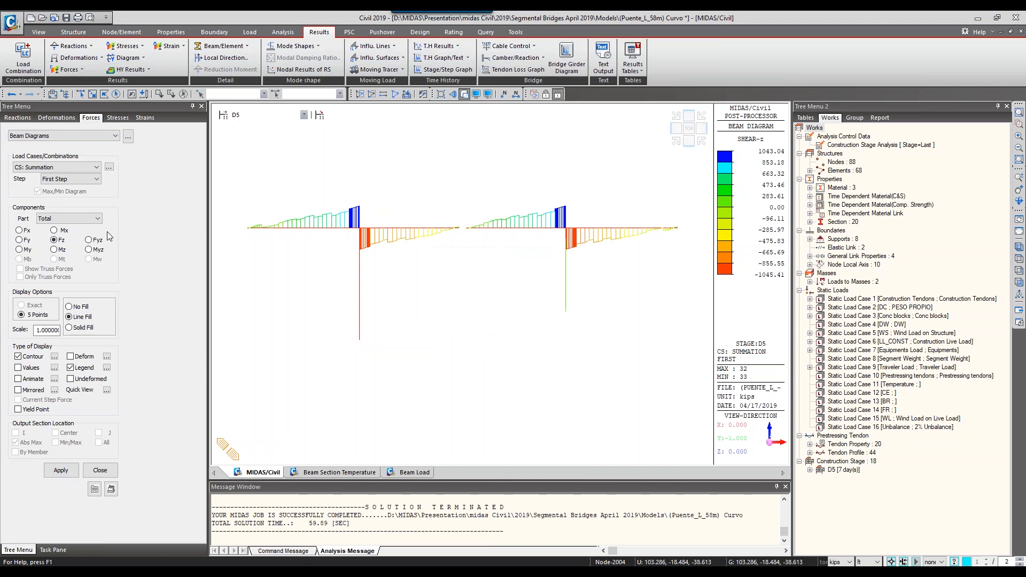
Display the Fx axial force diagram for CS: Summation at stage D5 and save it as a dynamic report image
click(19, 229)
click(60, 471)
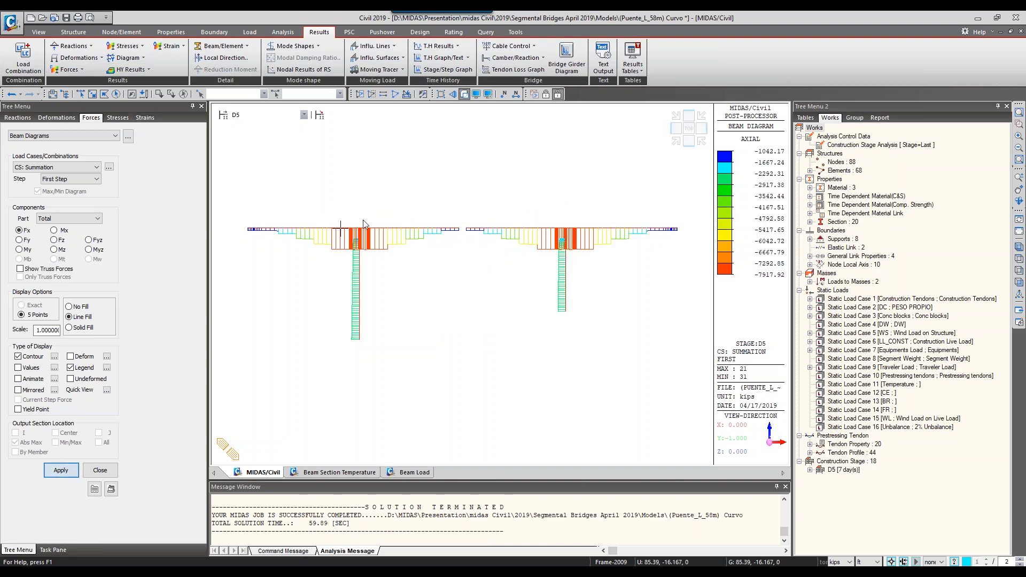
right_click(418, 318)
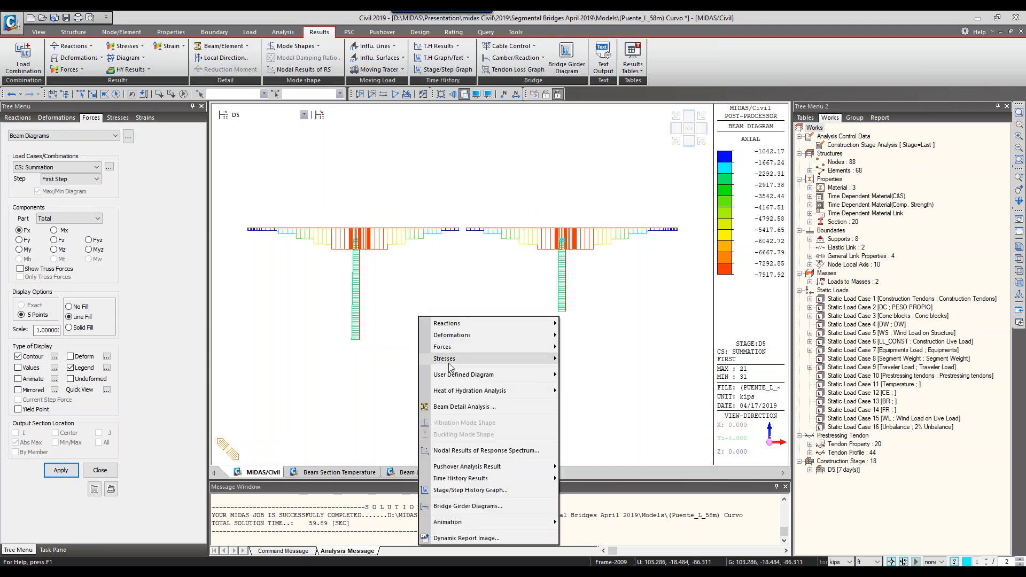
click(454, 538)
click(536, 309)
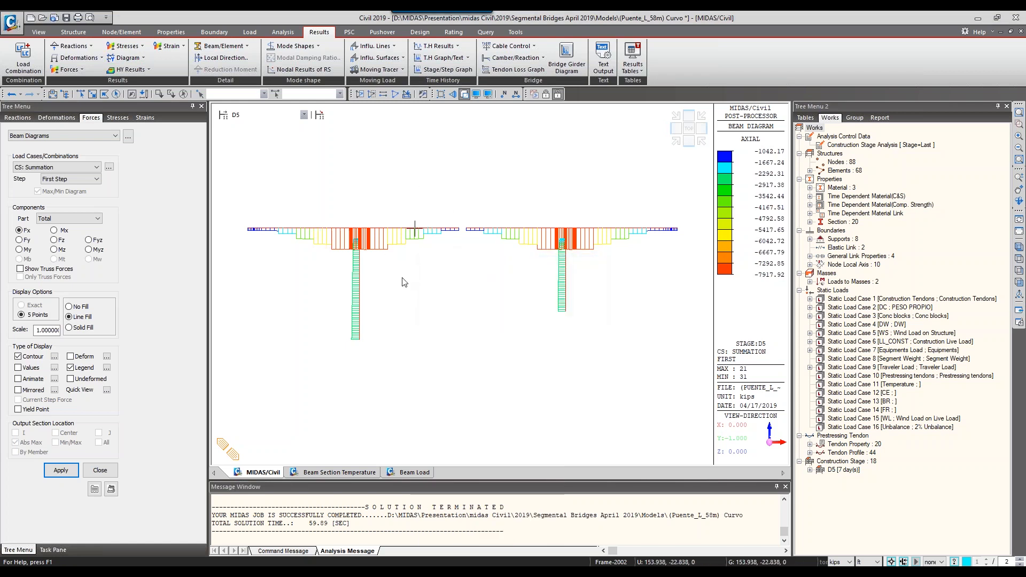
mouse_move(415, 229)
Display the CS: Summation My moment diagram for construction stage DC_DT and for stage 10000 DIAS
click(279, 115)
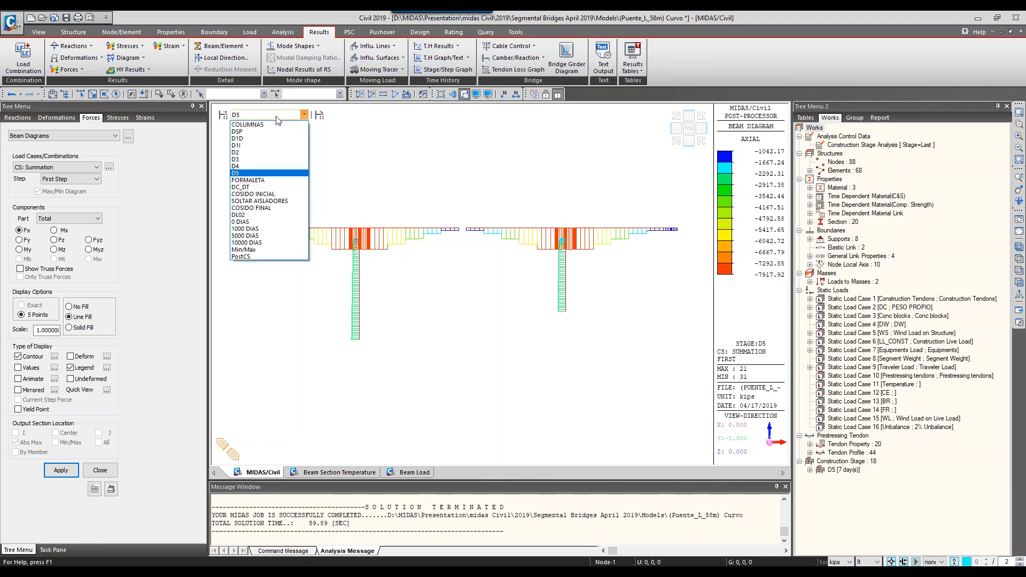
click(241, 187)
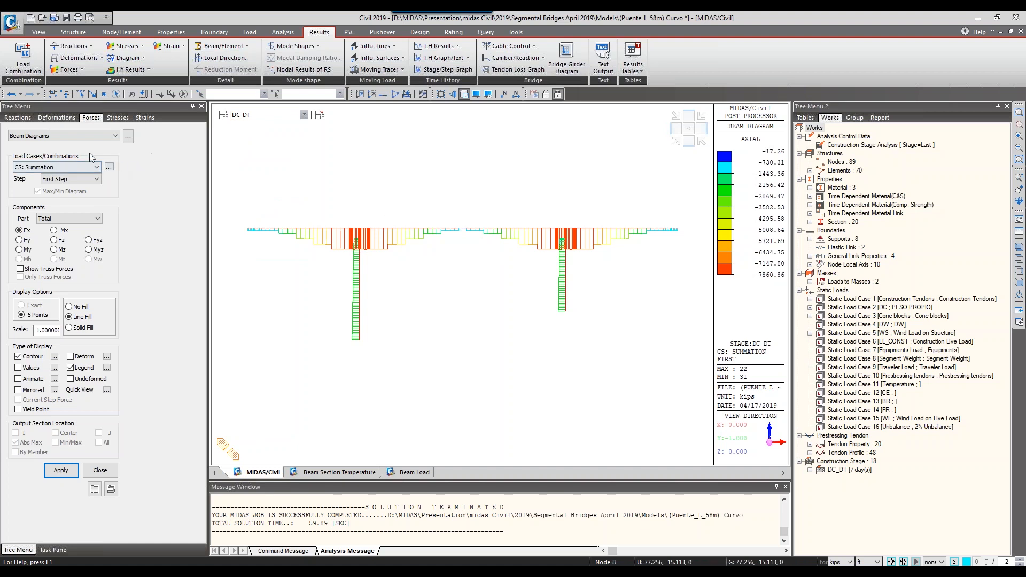
click(27, 249)
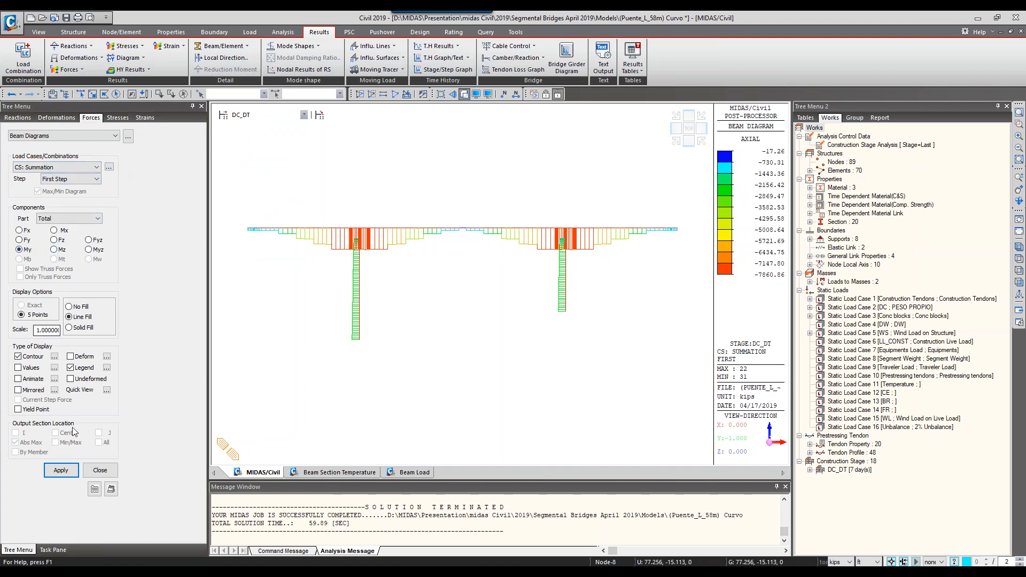
click(61, 472)
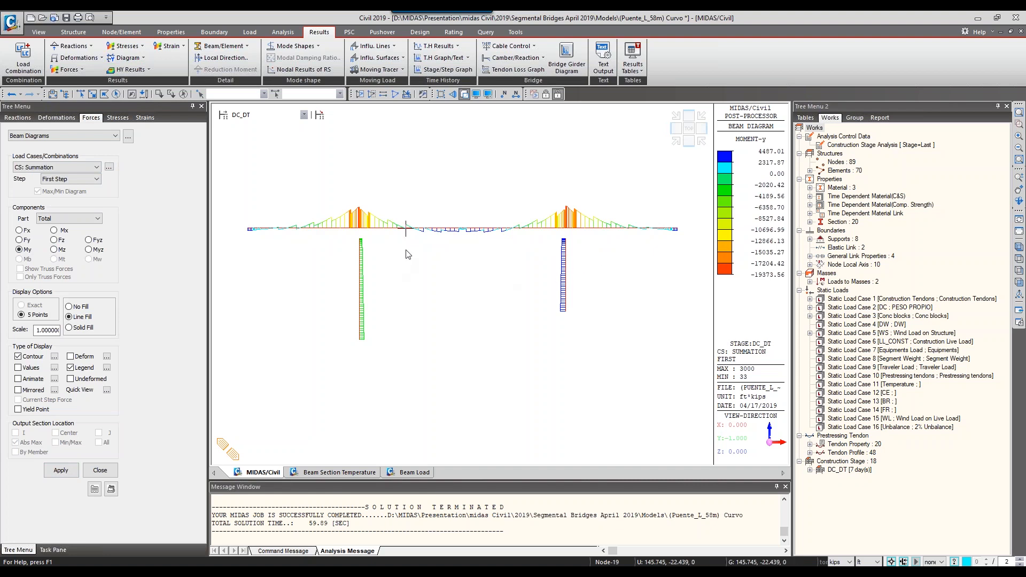
click(257, 116)
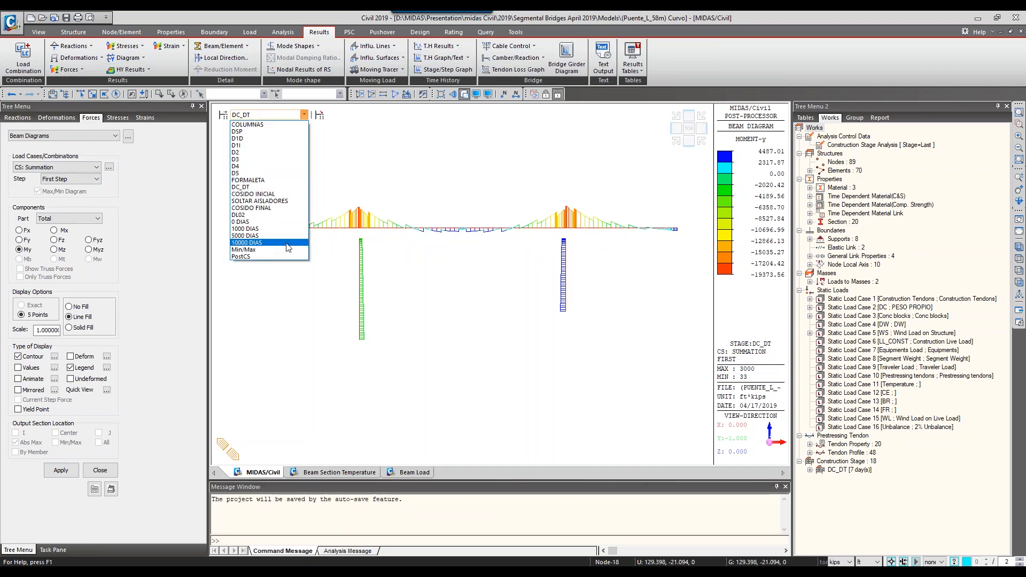
click(288, 243)
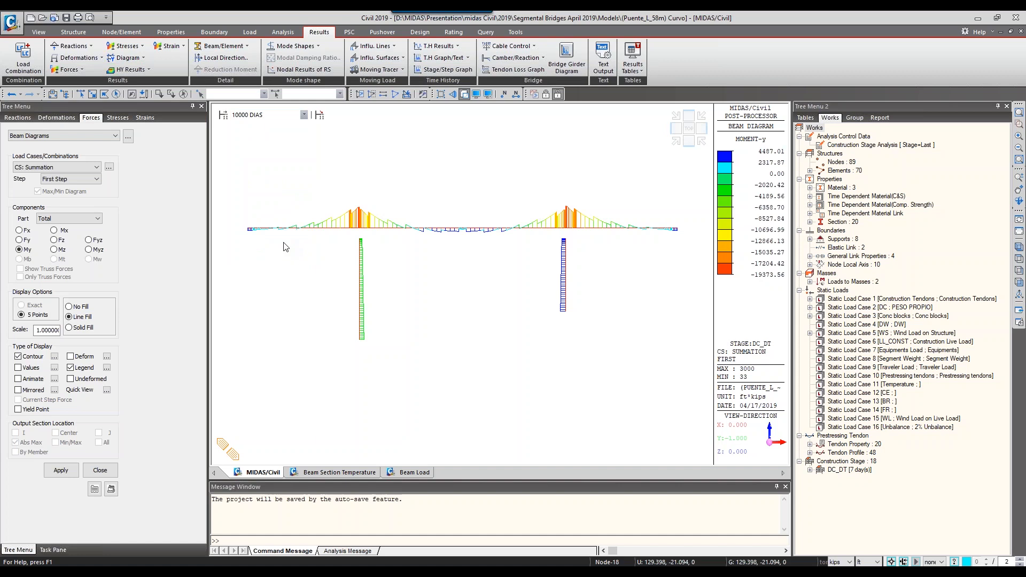
Display the My moment diagram for CS: Tendon Secondary at construction stage 10000 DIAS
click(61, 470)
click(81, 167)
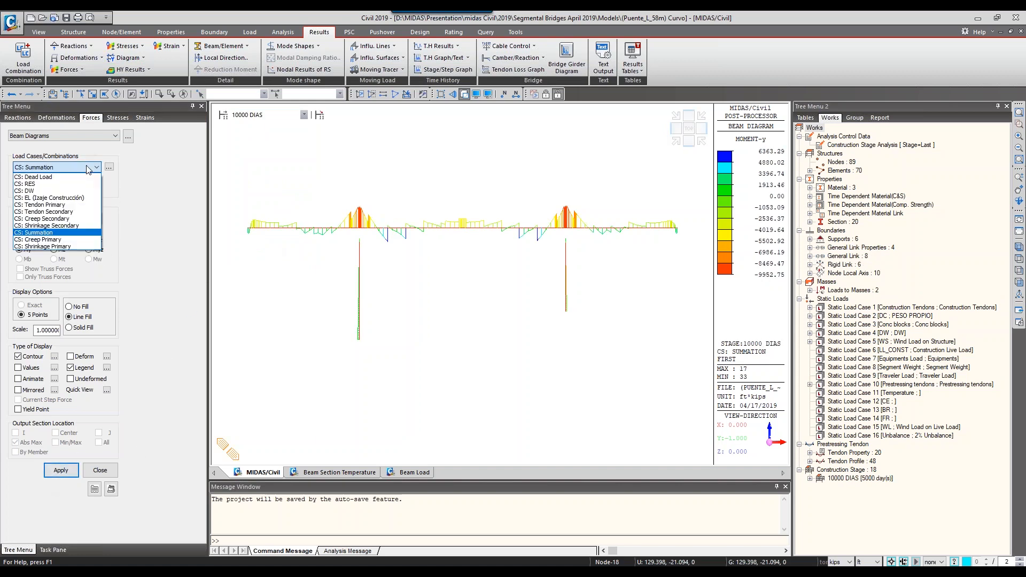
click(80, 212)
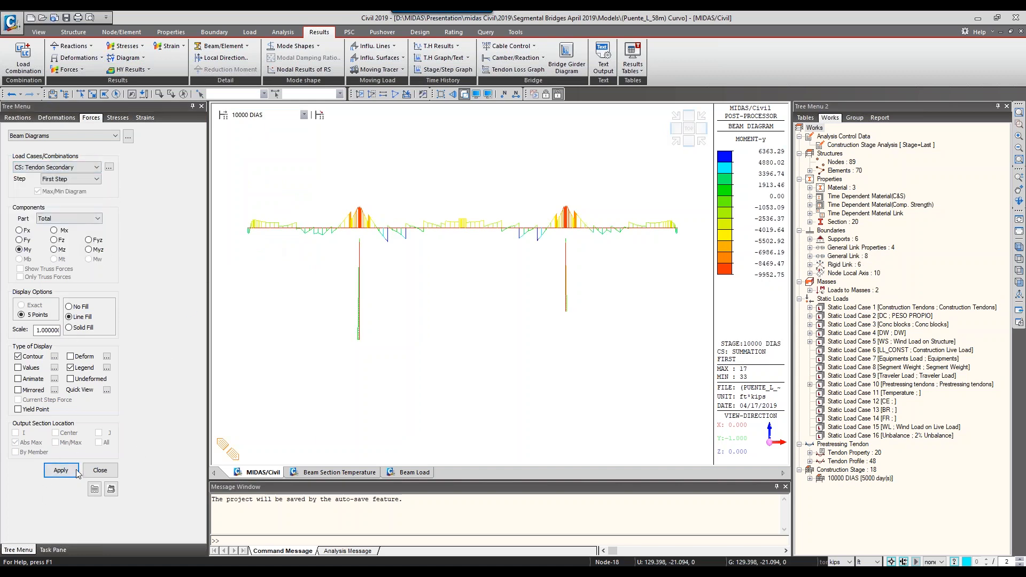
click(62, 470)
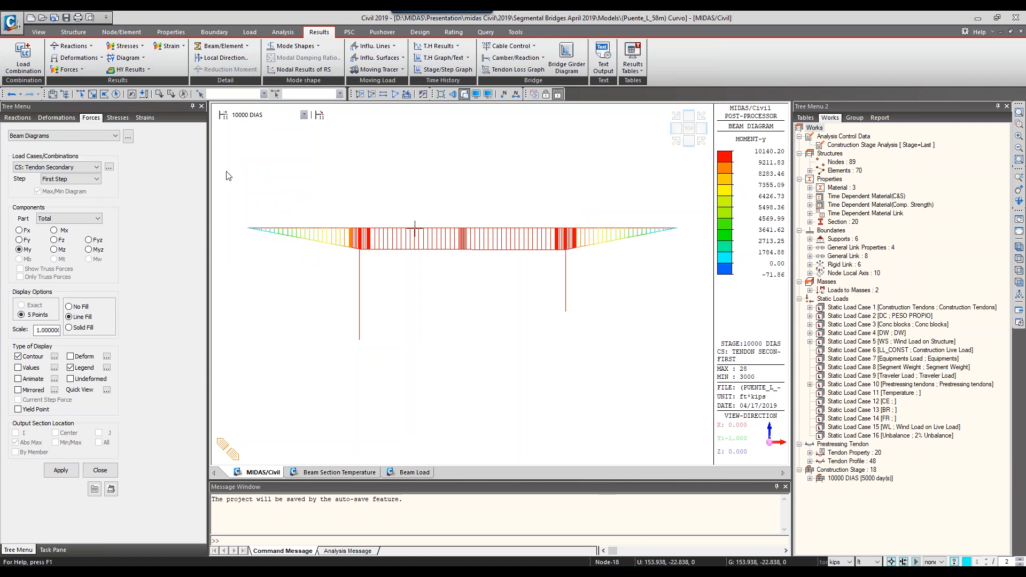
mouse_move(301, 236)
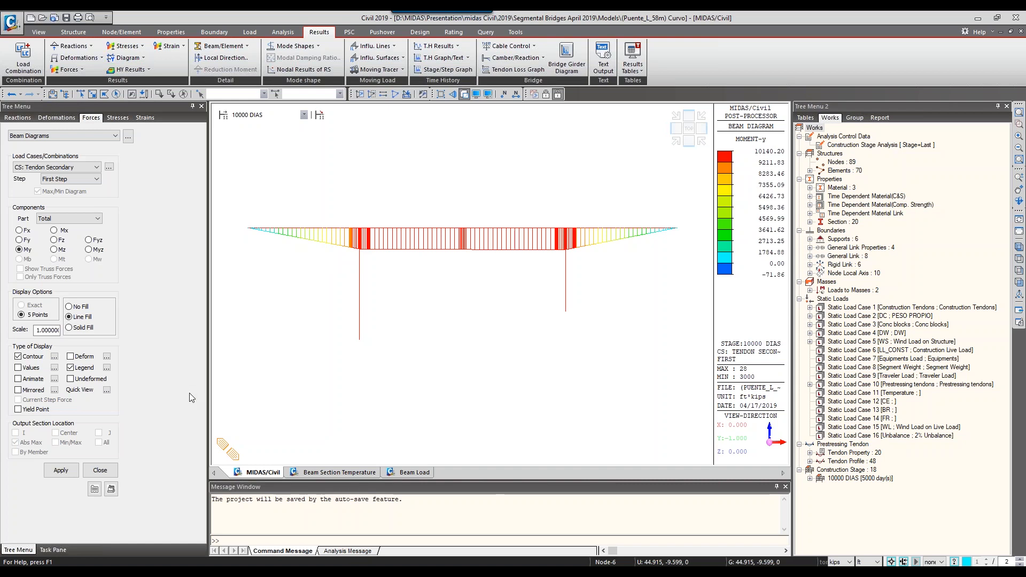
Check the dynamic report tree and display the Fz shear diagram for CS: Tendon Secondary at stage 10000 DIAS
click(108, 474)
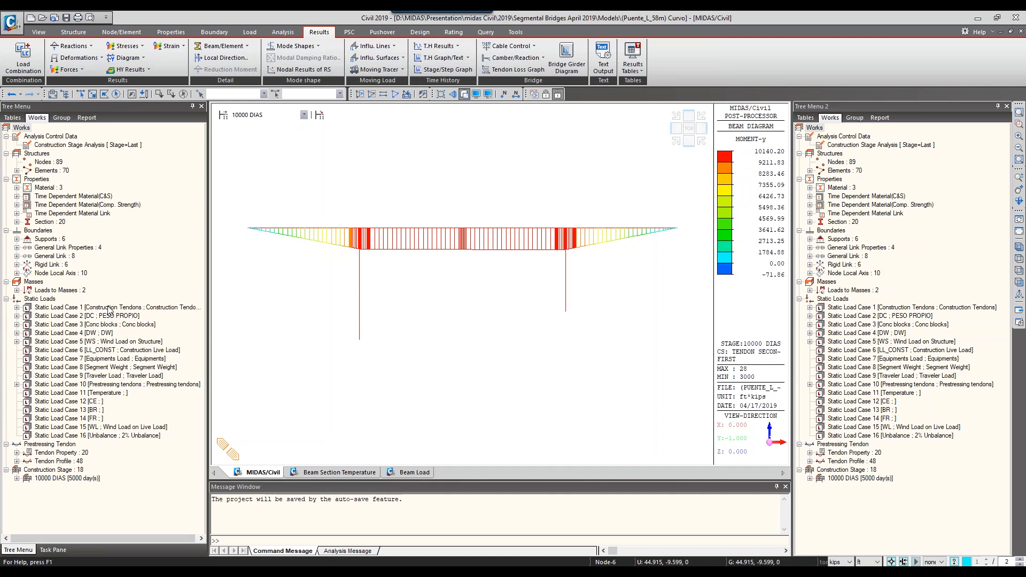
click(94, 119)
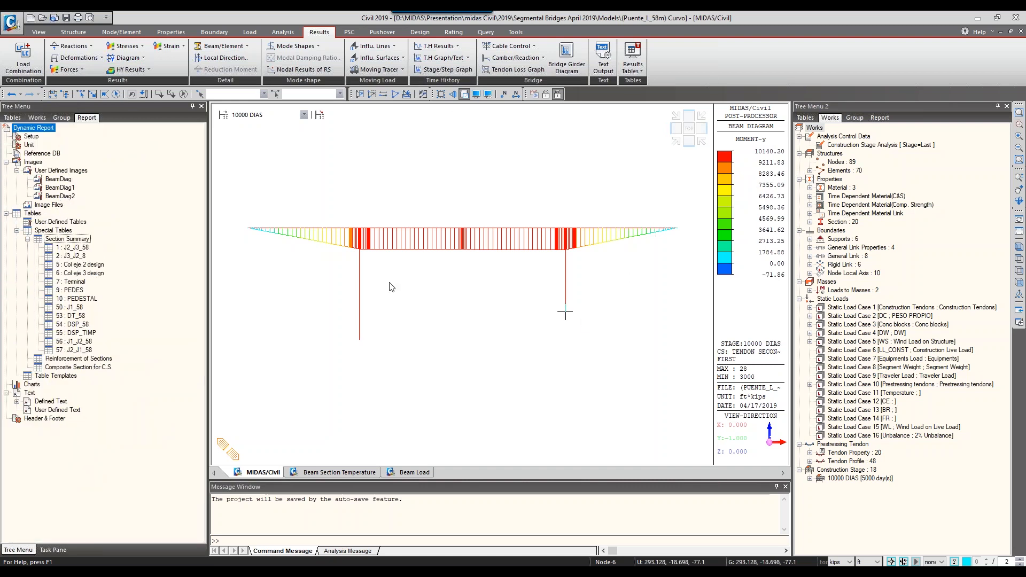
right_click(253, 236)
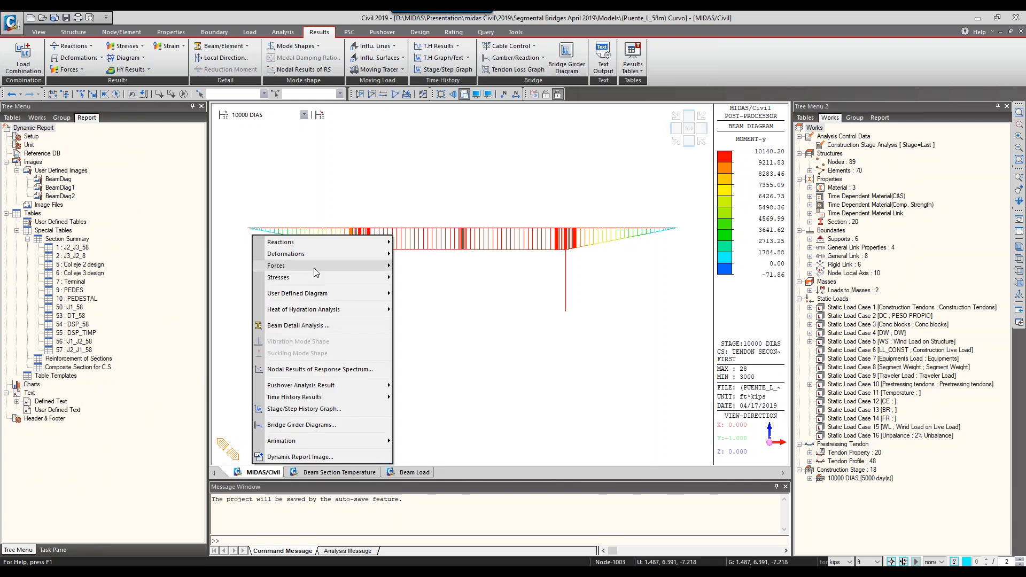
mouse_move(313, 268)
click(427, 289)
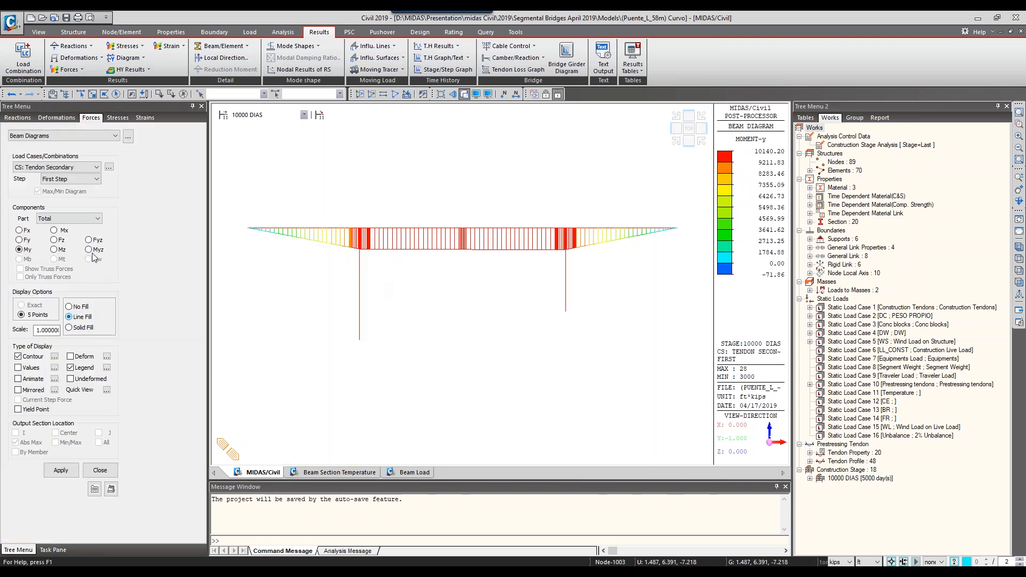
click(62, 241)
click(61, 470)
Display the Fz shear diagram for CS: Summation at construction stages D4 and DC_DT
click(270, 116)
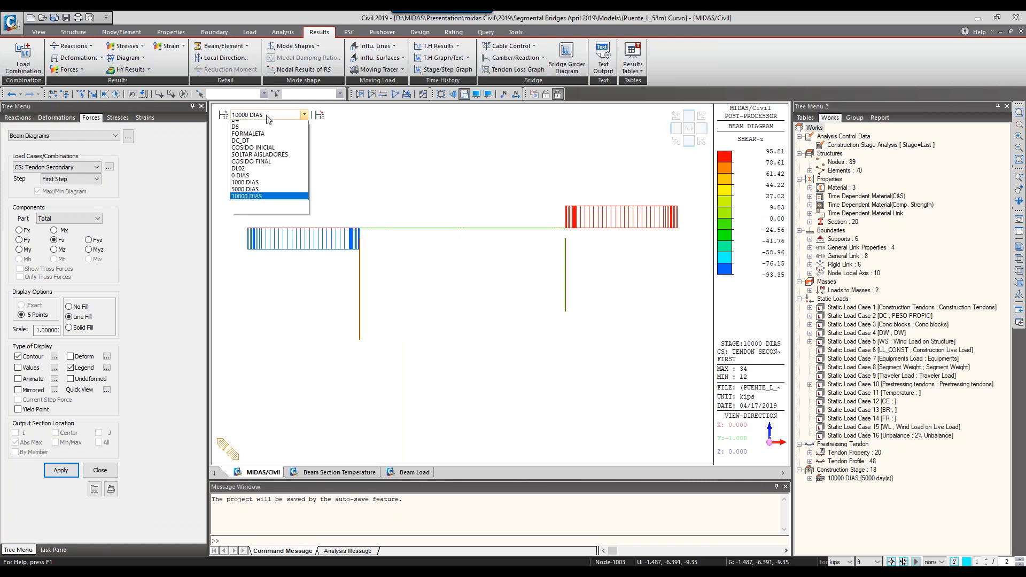
click(264, 170)
click(304, 116)
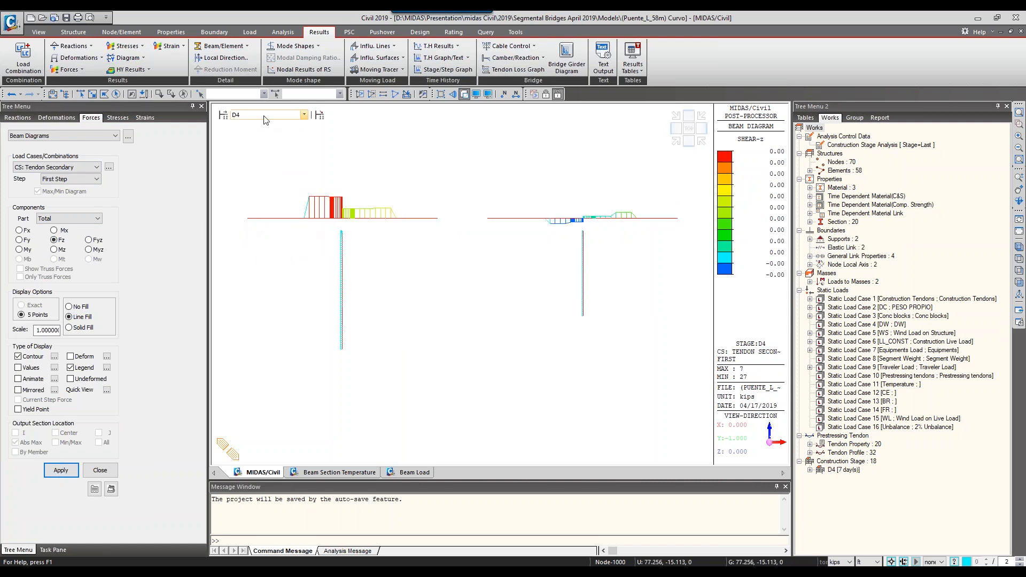
click(87, 171)
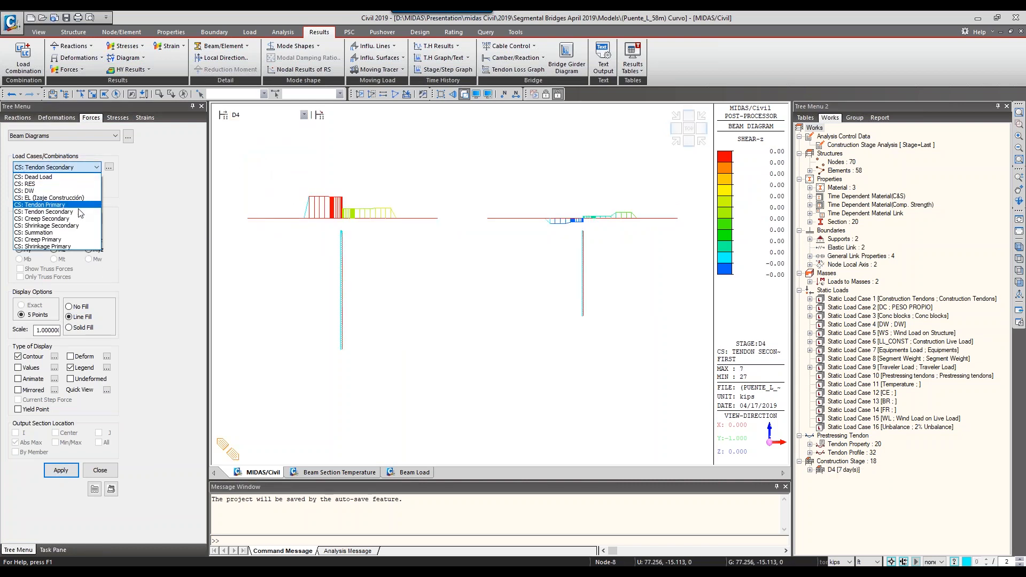
click(48, 243)
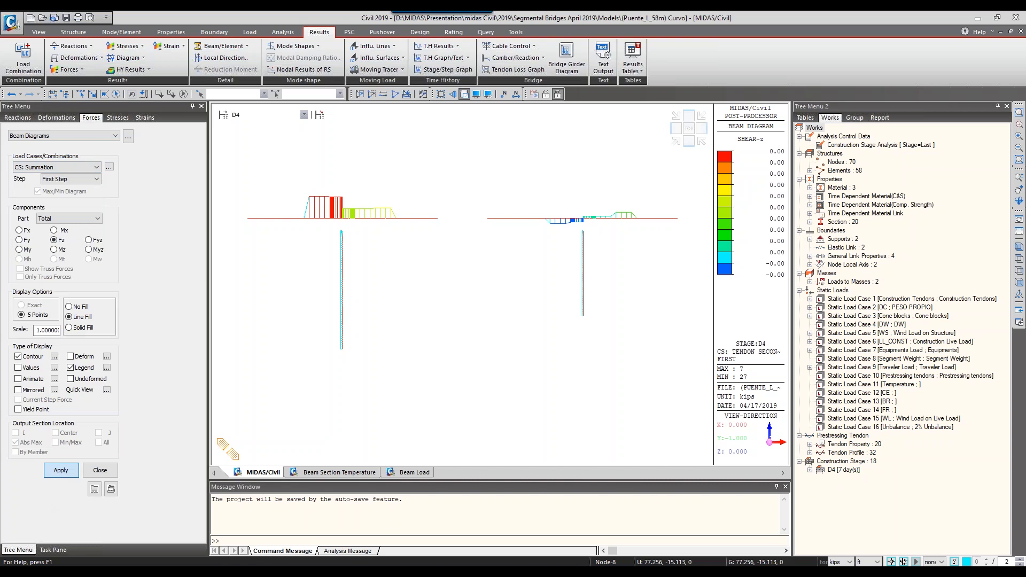
click(66, 471)
click(262, 116)
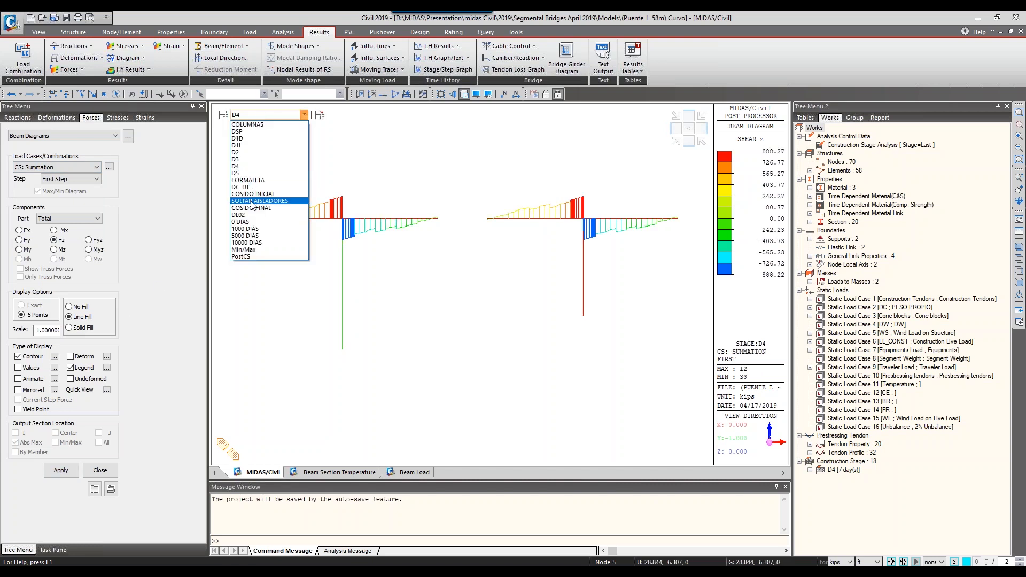
click(242, 187)
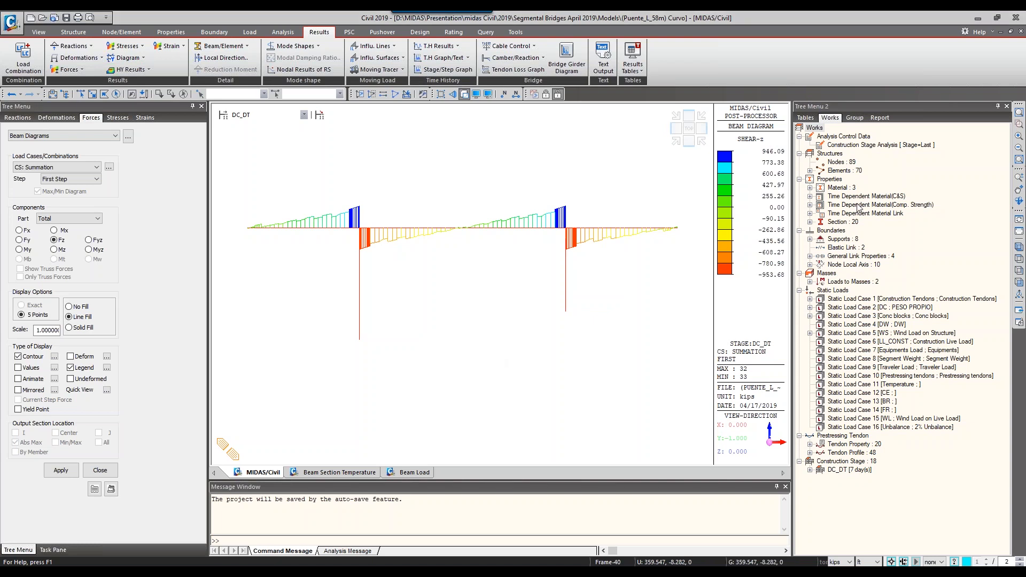
Switch to the presentation and read the live load deflection criteria slide
key(alt+Tab)
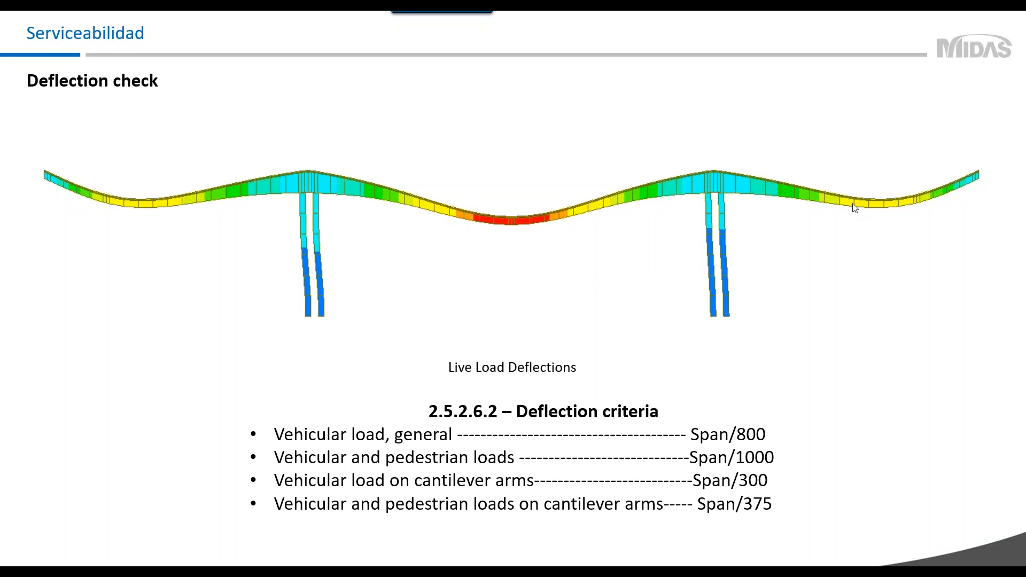
key(alt+Tab)
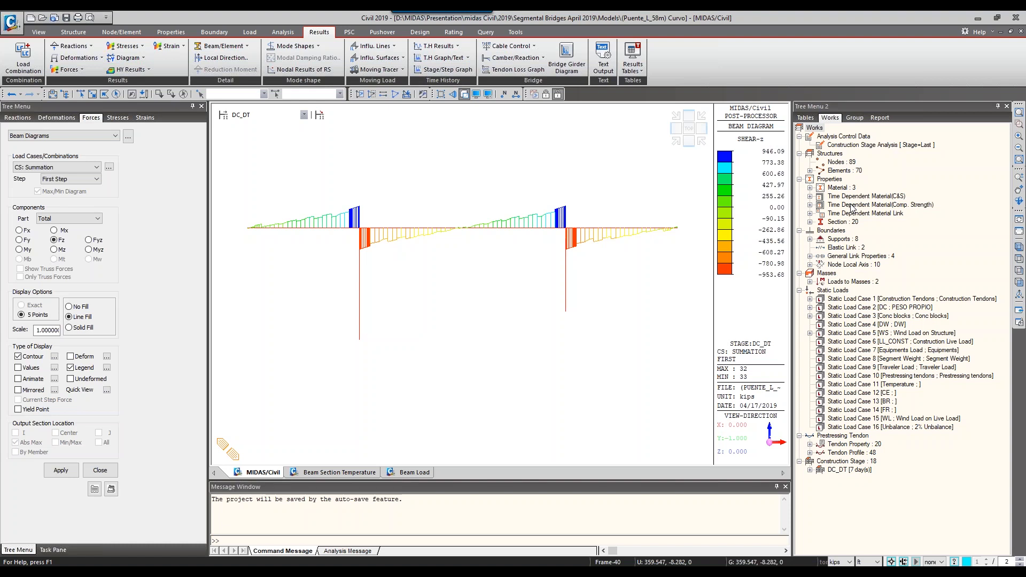
key(alt+Tab)
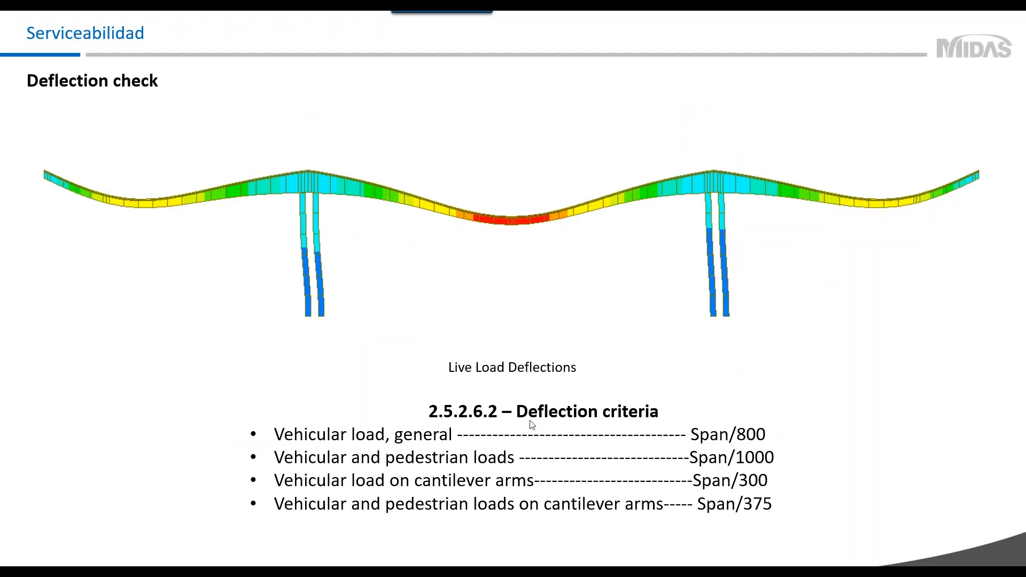
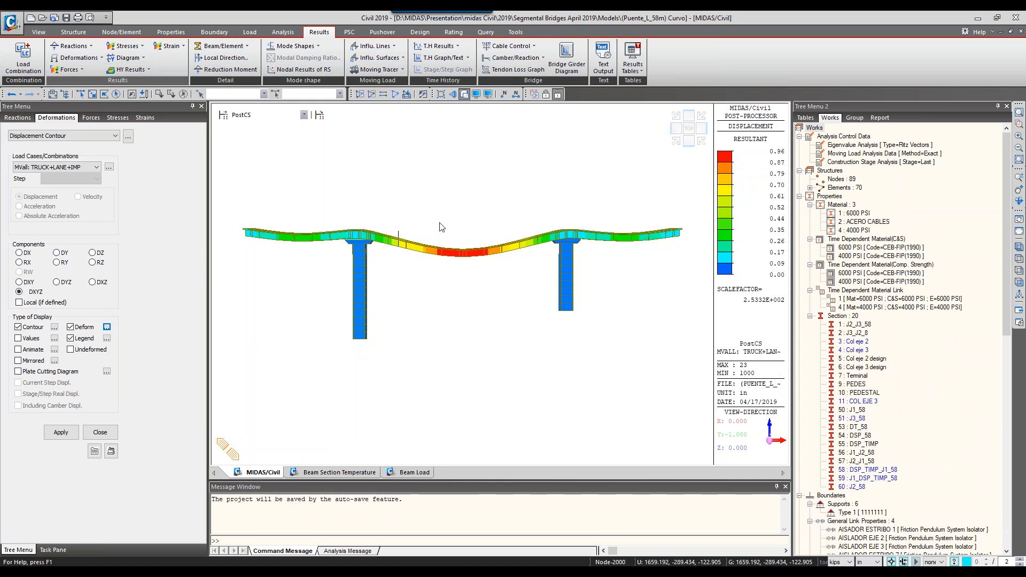
Display the DZ displacement contour for MVall: TRUCK+LANE+IMP at PostCS and save it as a dynamic report image
click(93, 252)
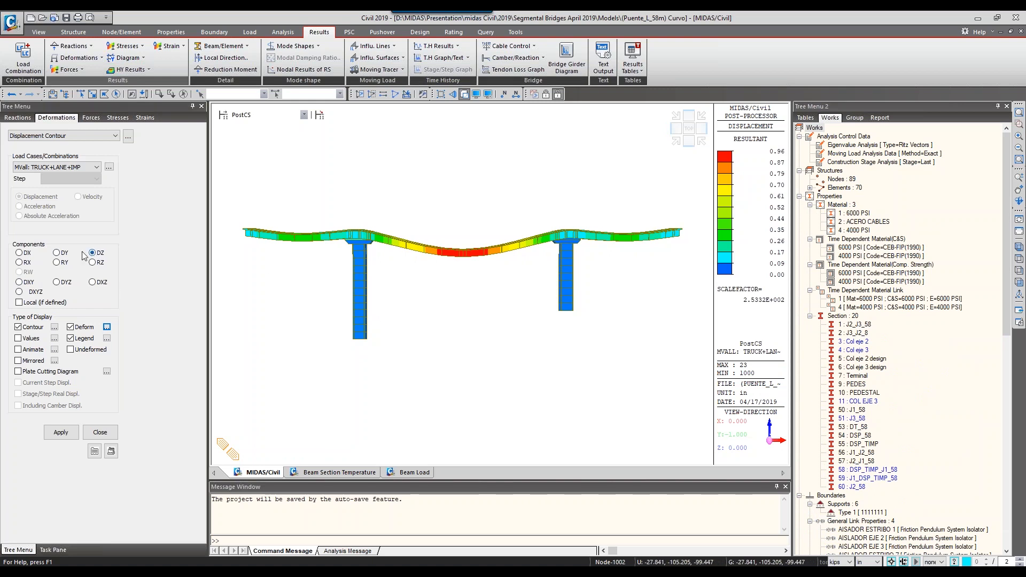
click(61, 432)
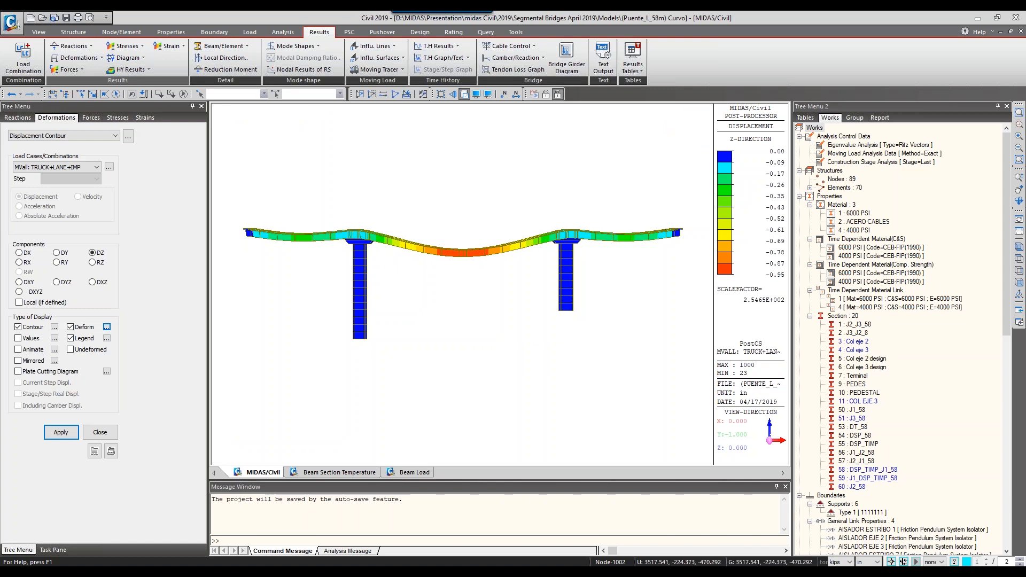
ctrl+middle_drag(545, 269, 537, 250)
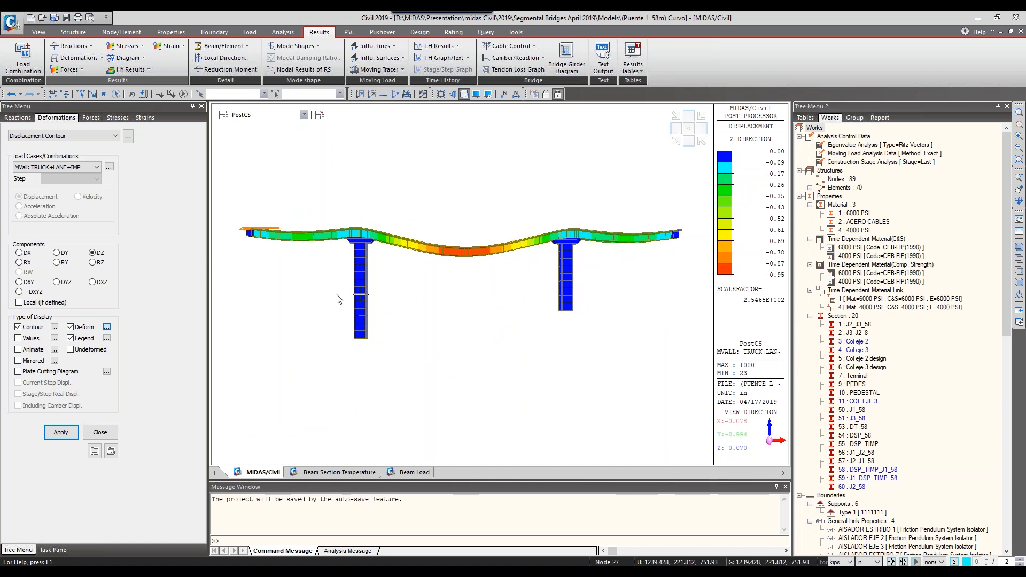
mouse_move(330, 299)
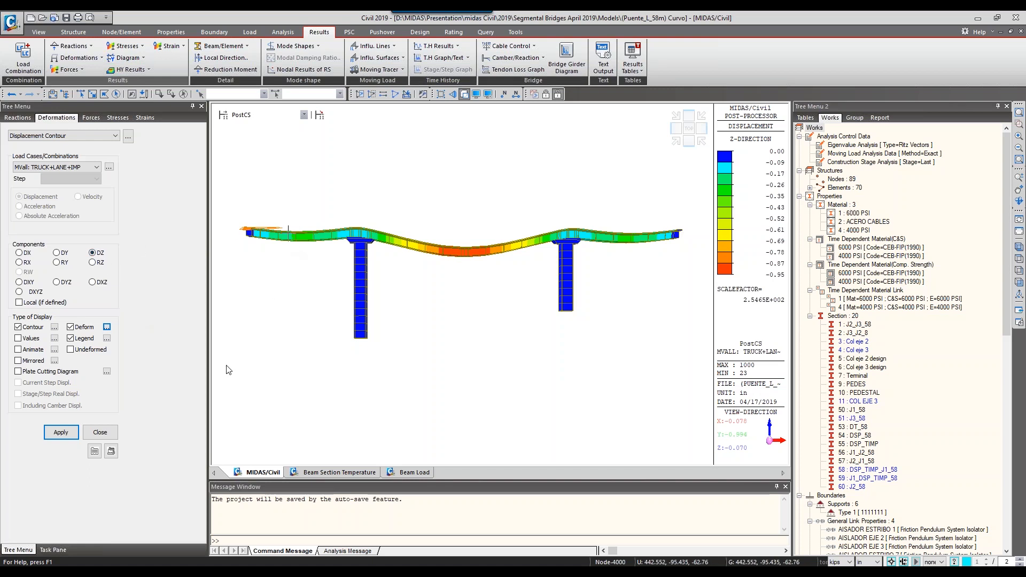
right_click(318, 277)
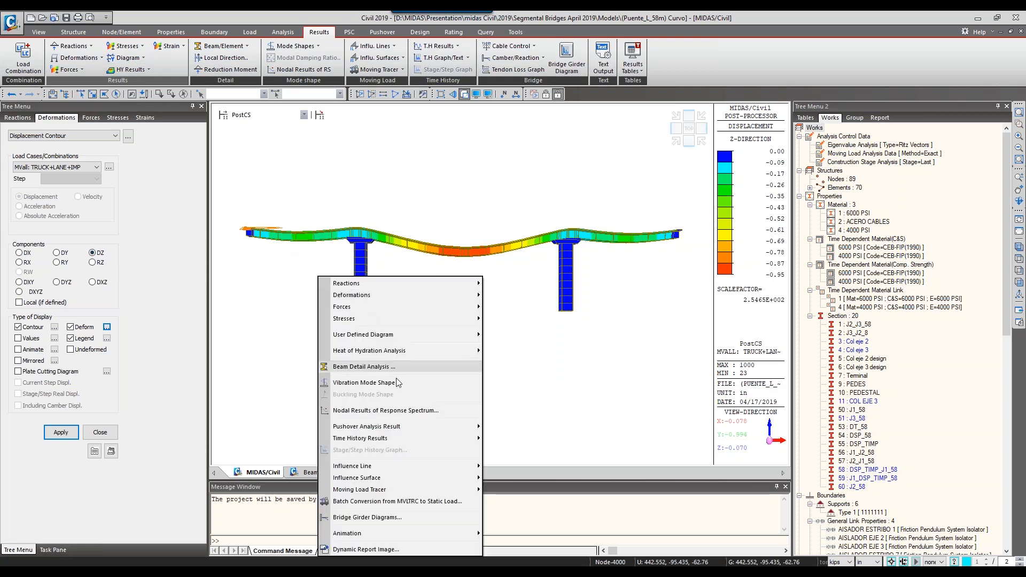
click(358, 550)
click(535, 308)
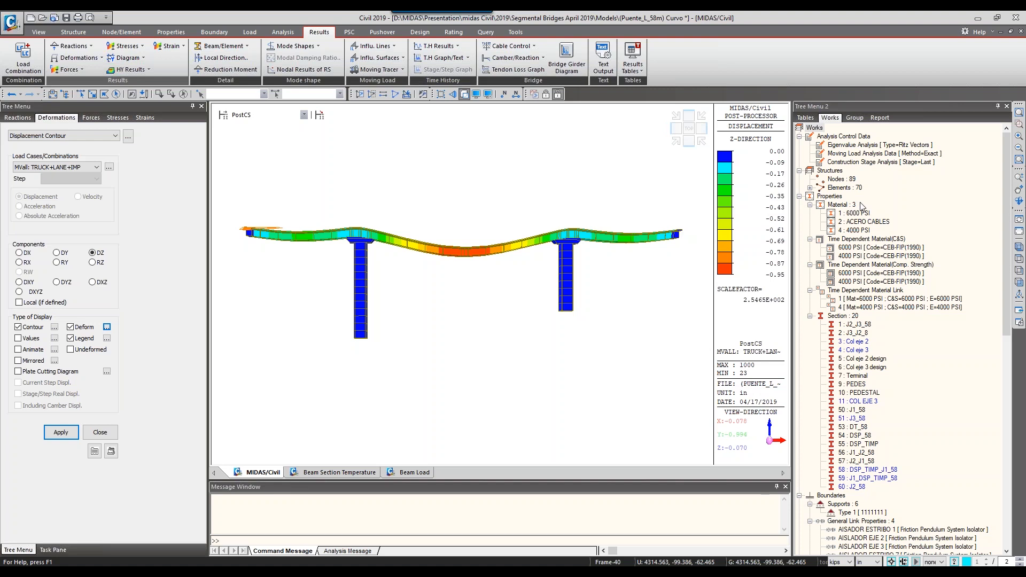
Return the bridge model to preprocessing mode and start the Transverse Analysis Model Wizard
key(alt+Tab)
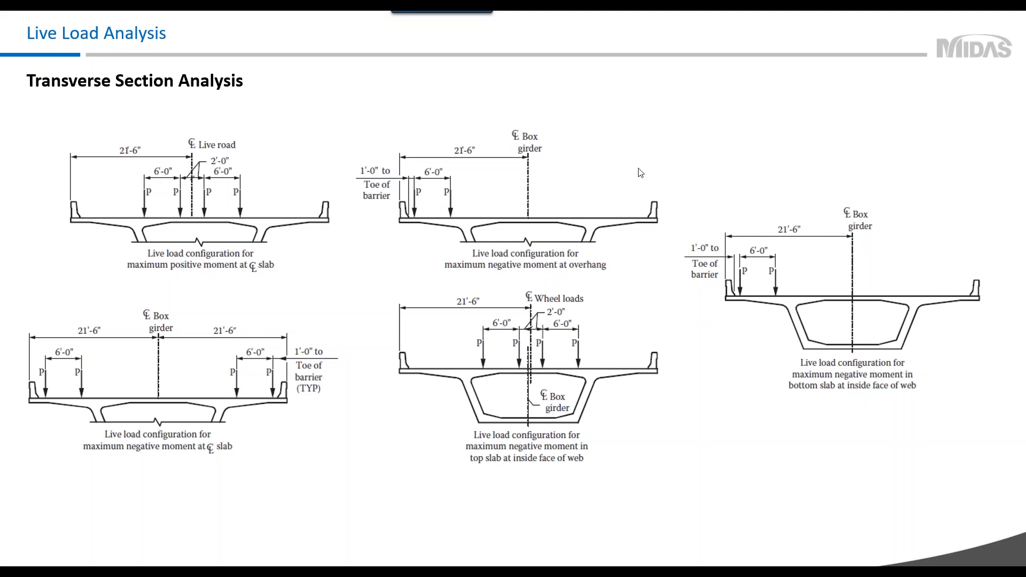
key(alt+Tab)
click(546, 96)
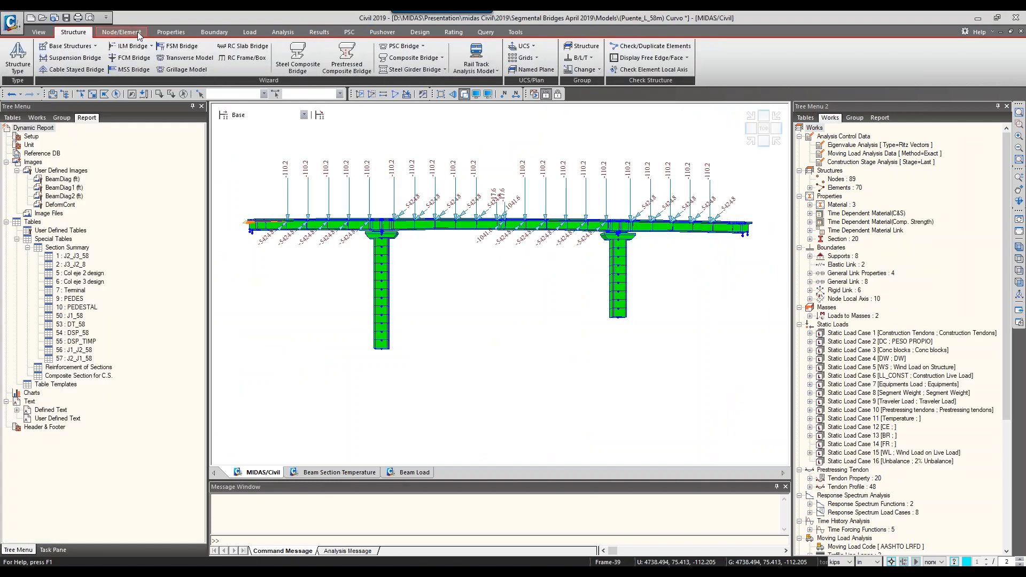
click(189, 58)
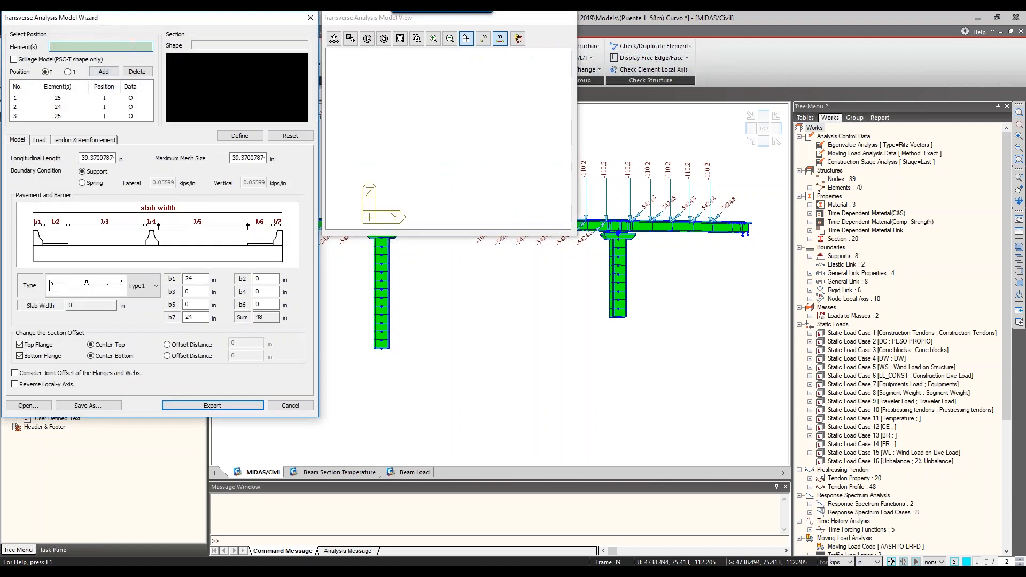
drag(335, 17, 152, 199)
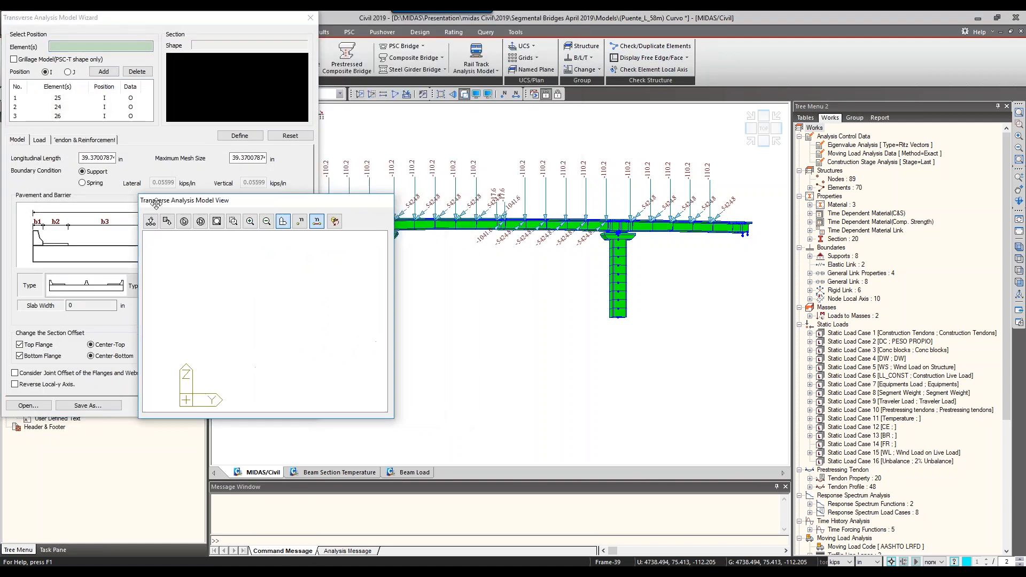
click(78, 45)
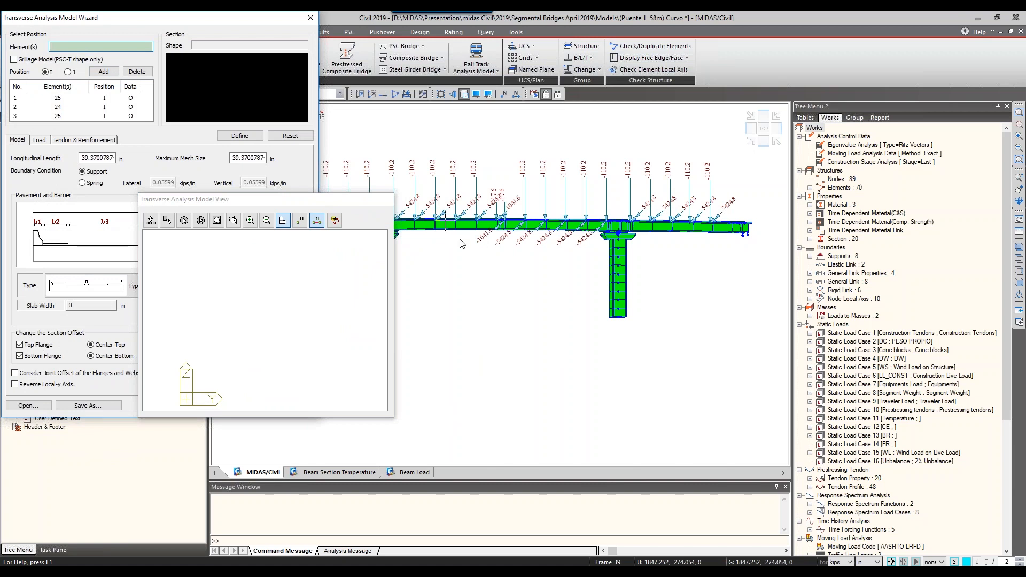
click(488, 237)
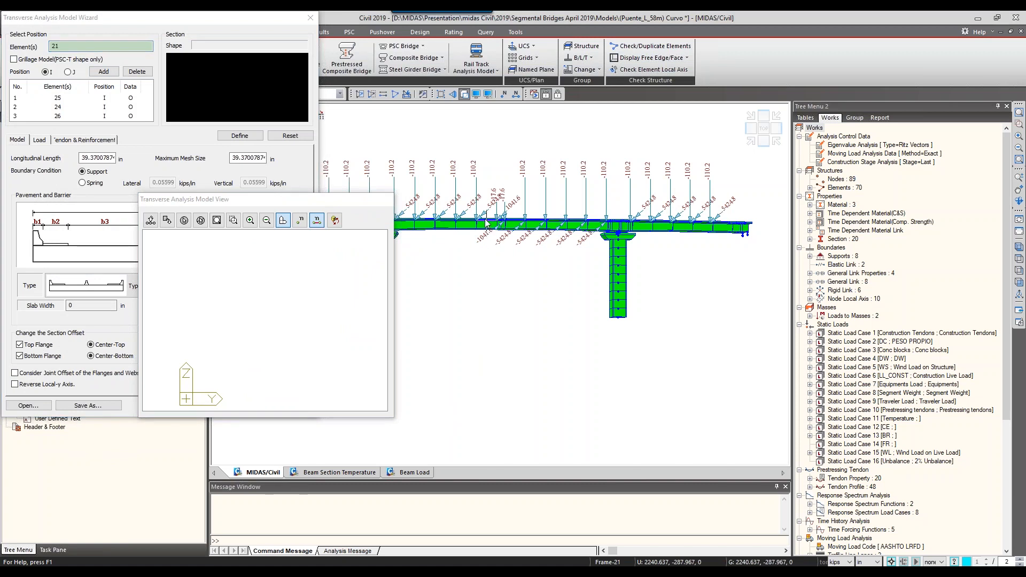
click(122, 48)
click(514, 235)
drag(209, 199, 187, 146)
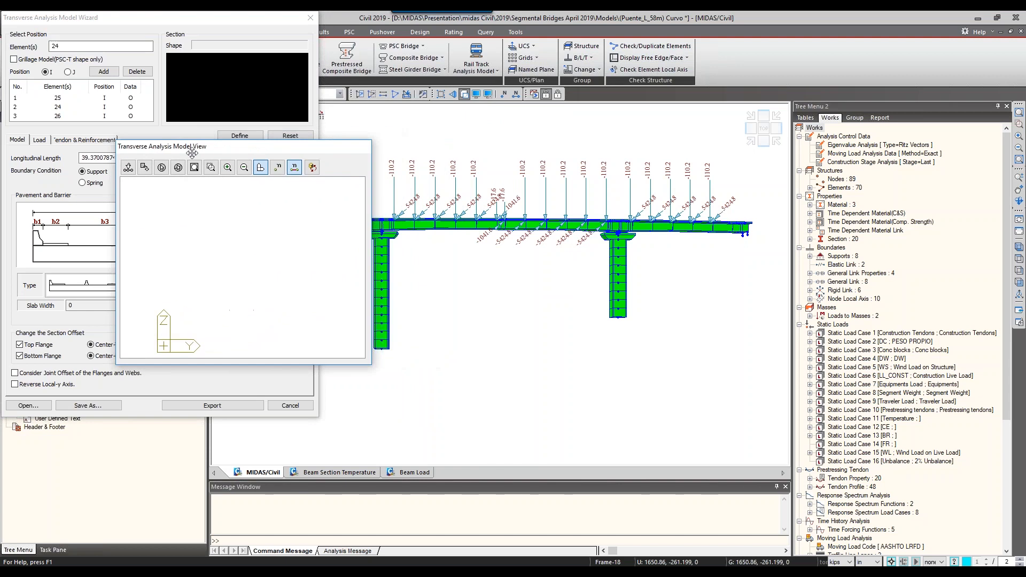
click(504, 233)
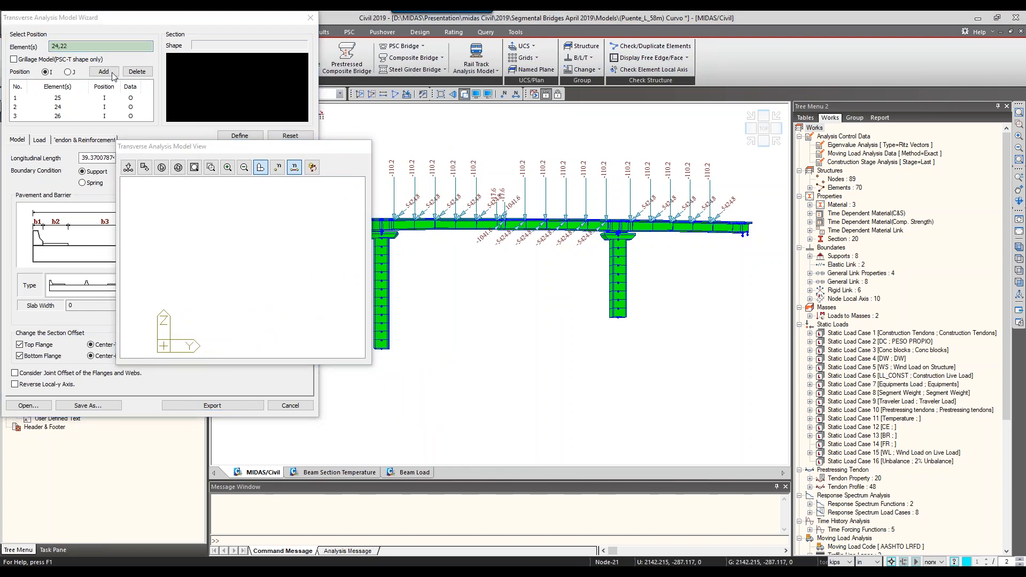
click(119, 46)
text(,22)
drag(119, 46, 23, 48)
key(Delete)
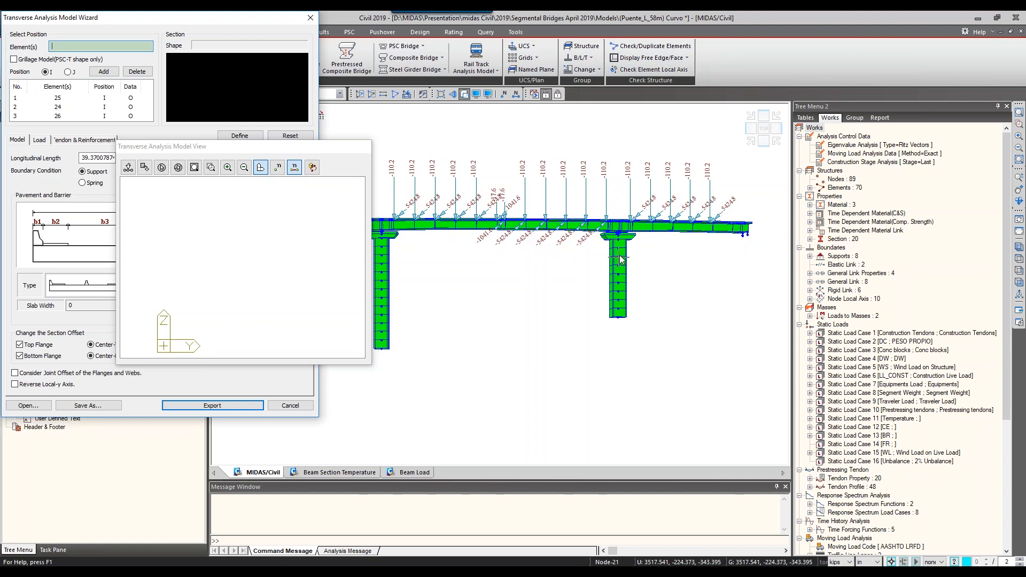
Add girder element 25 at position J to the transverse analysis sections and load its single-cell section for setup
click(543, 240)
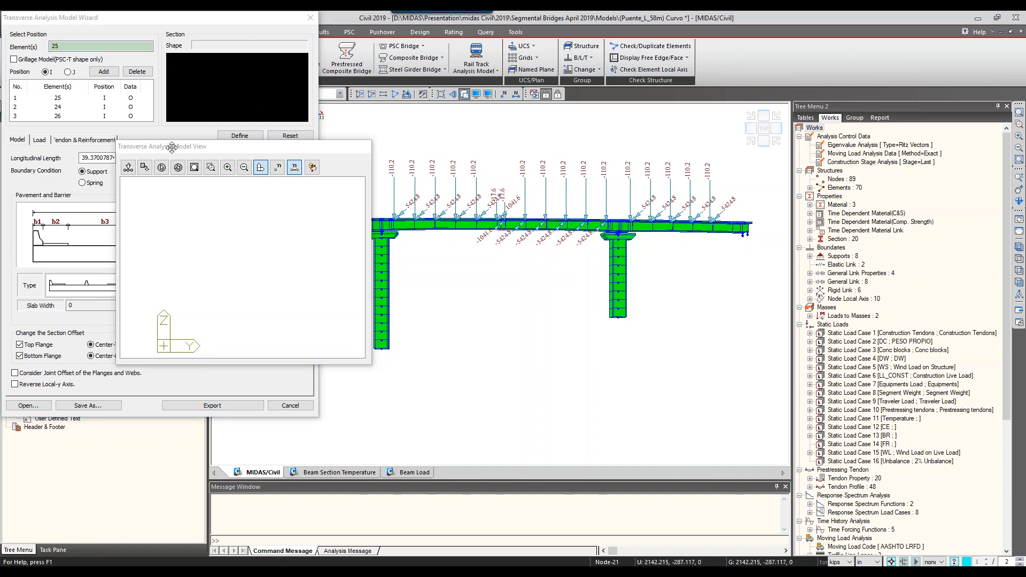
drag(171, 147, 440, 127)
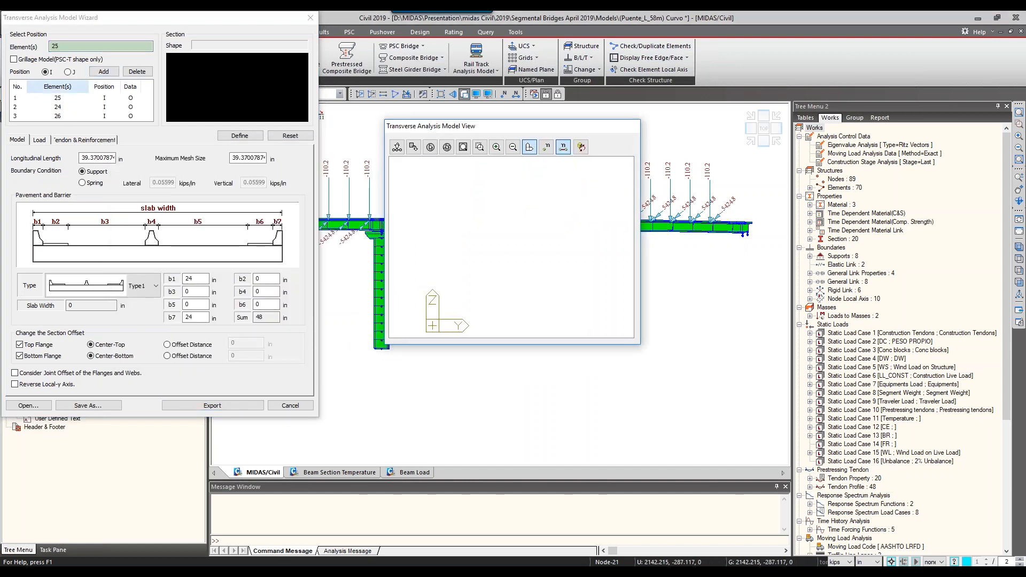
click(68, 72)
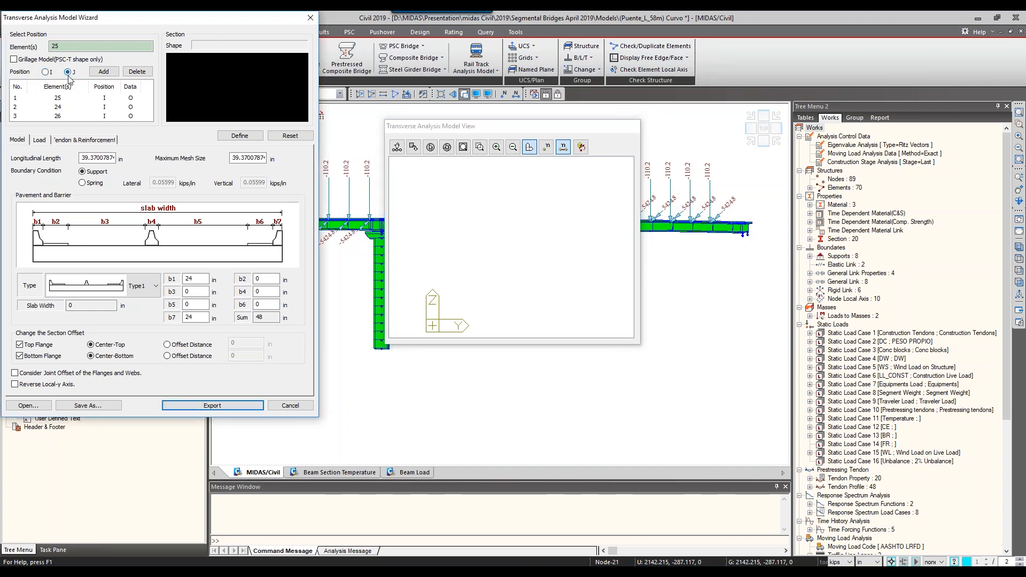
click(104, 72)
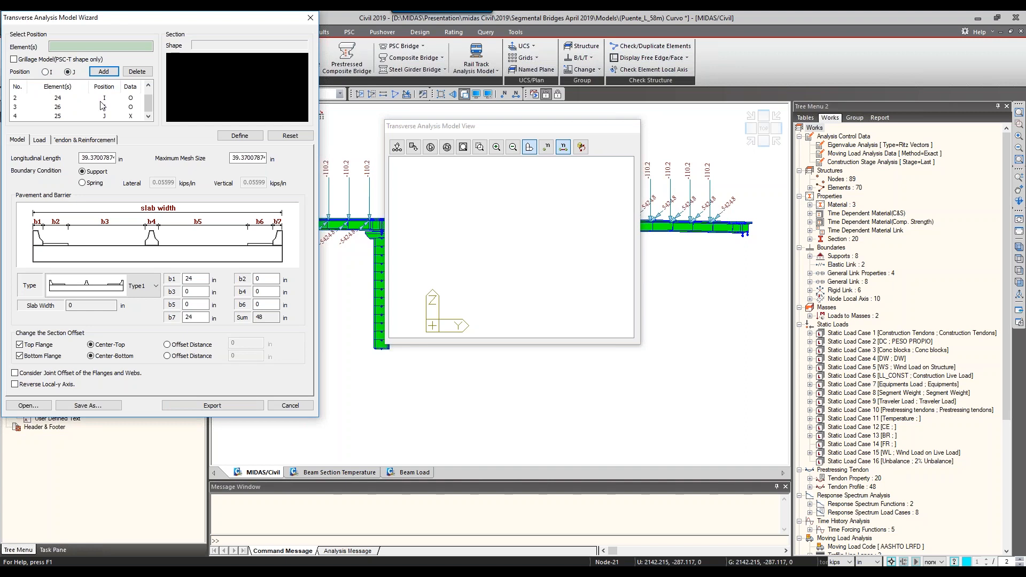
click(74, 116)
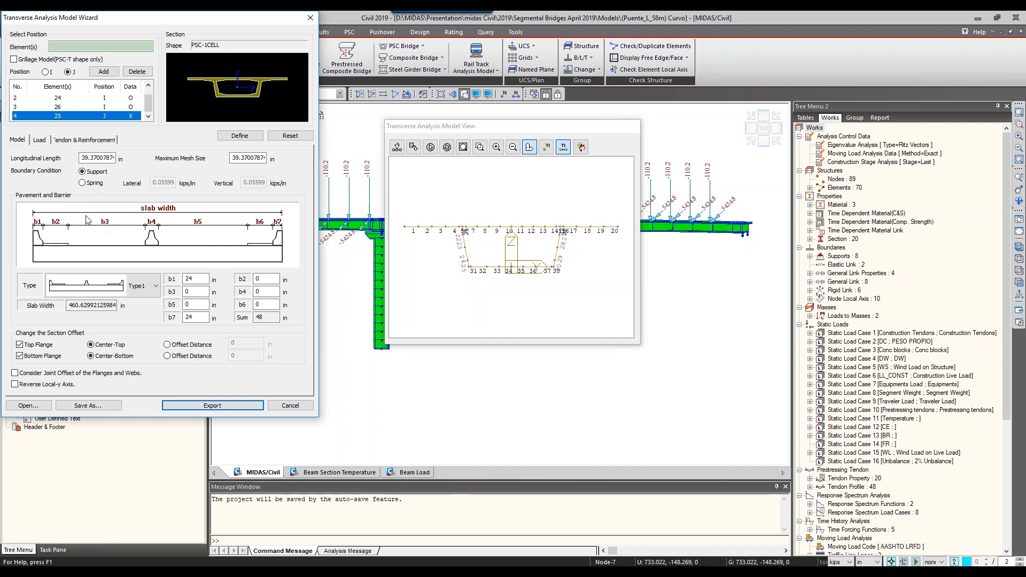
Change the model's length unit to feet
click(878, 563)
click(877, 563)
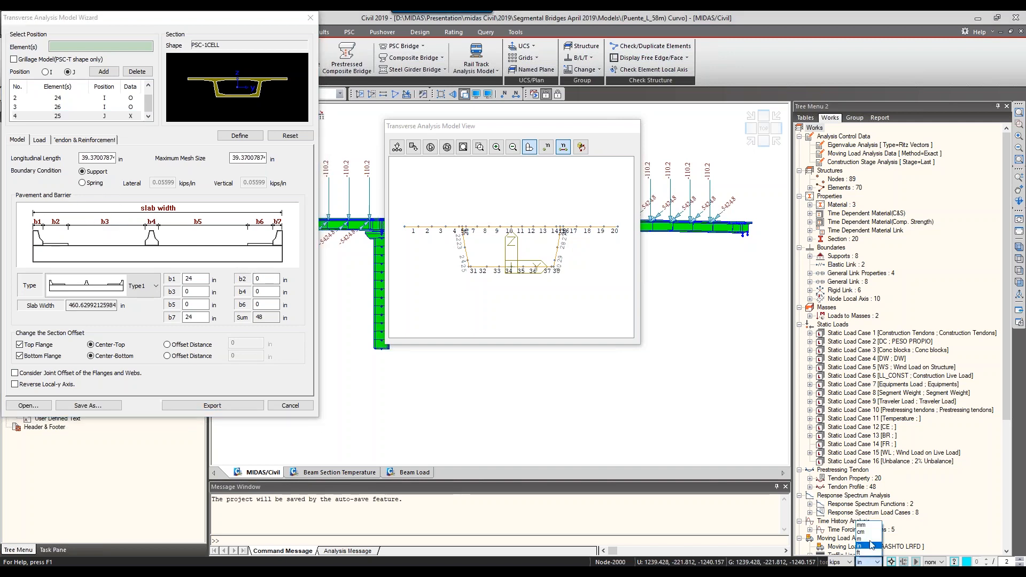
click(861, 554)
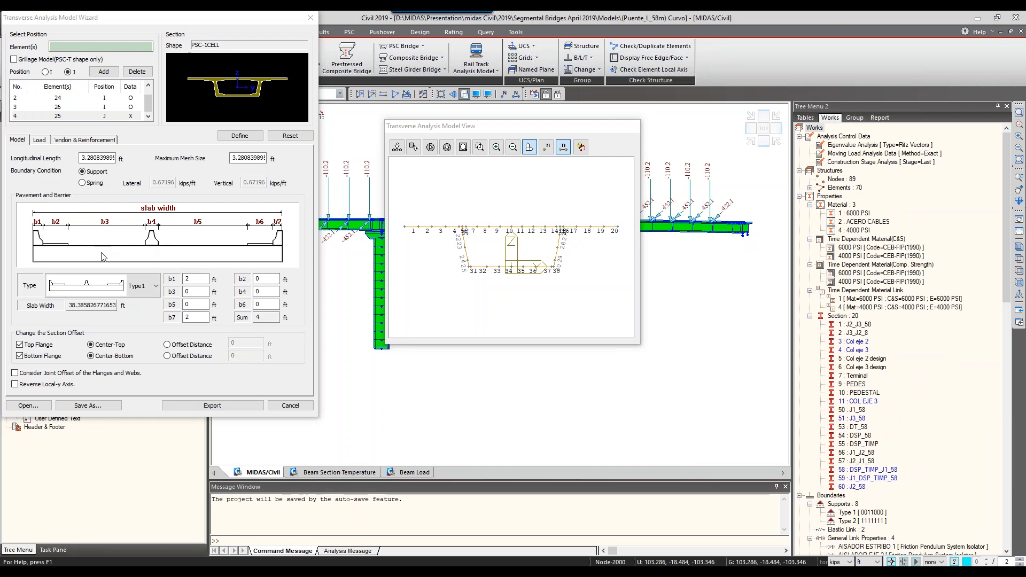
Set the slab layout widths to 12 ft for b3, 3 ft for b4 and 12 ft for b5
click(200, 277)
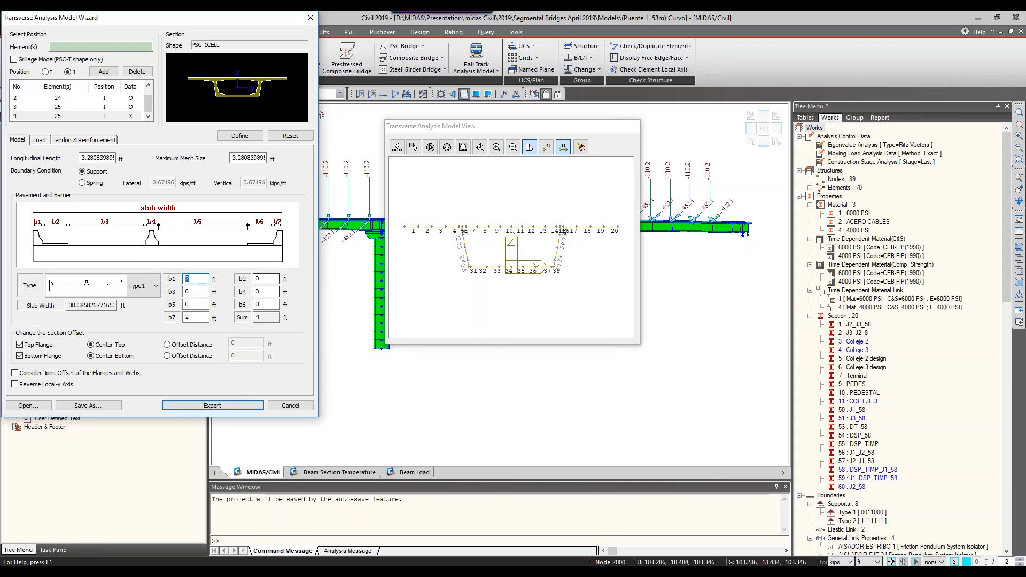
drag(198, 318, 185, 320)
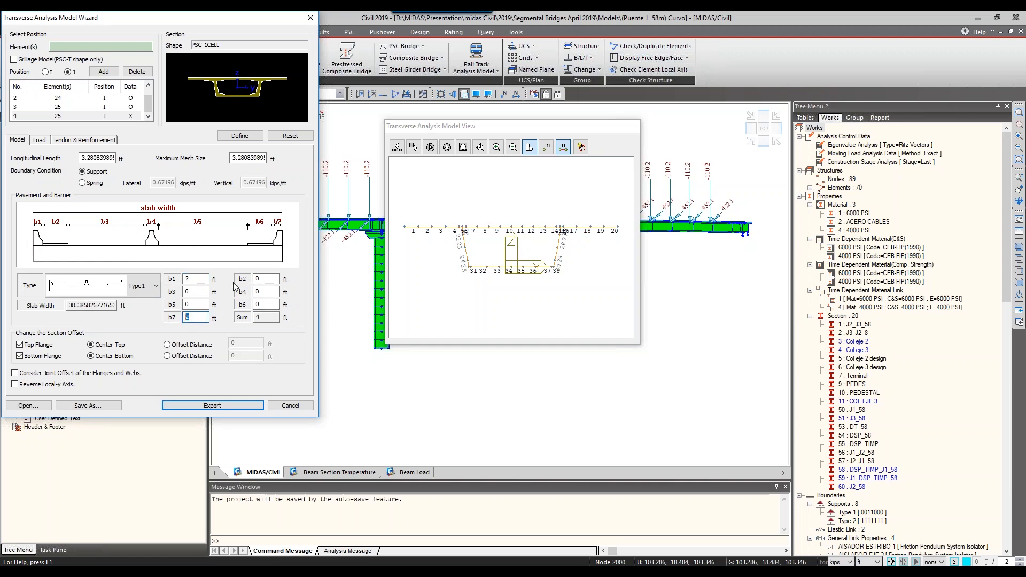
click(265, 291)
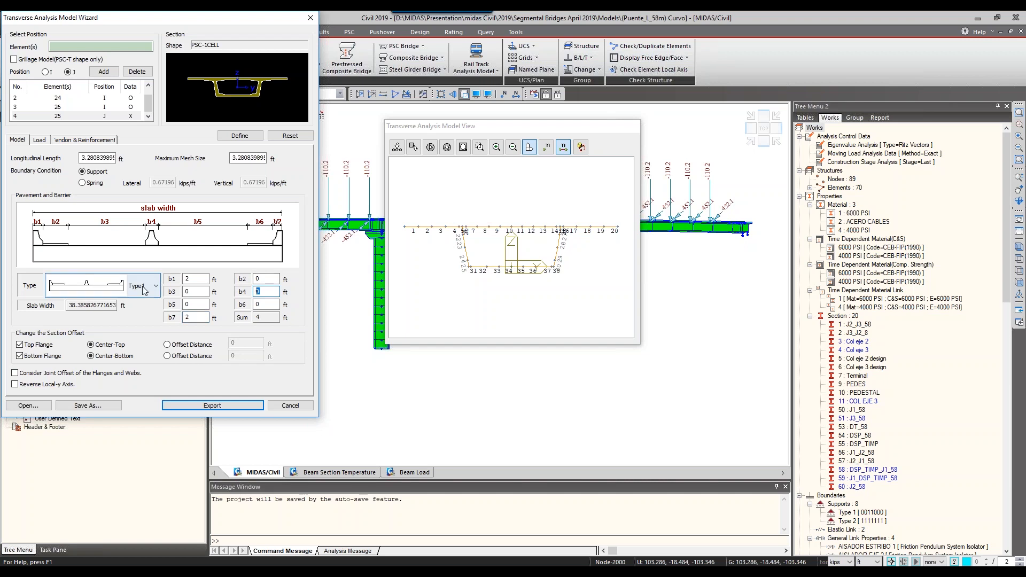
text(3)
click(193, 292)
text(12)
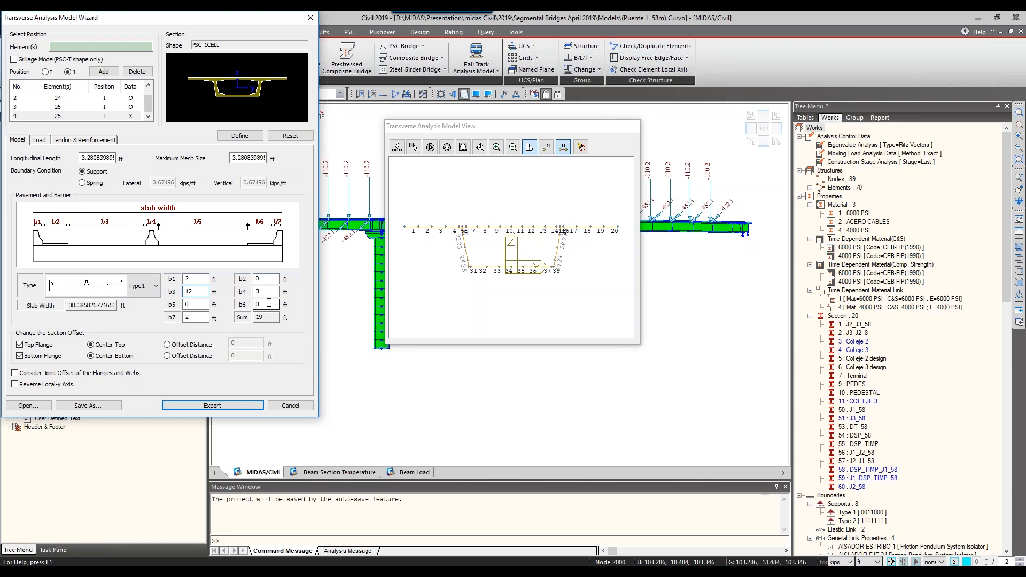
key(Tab)
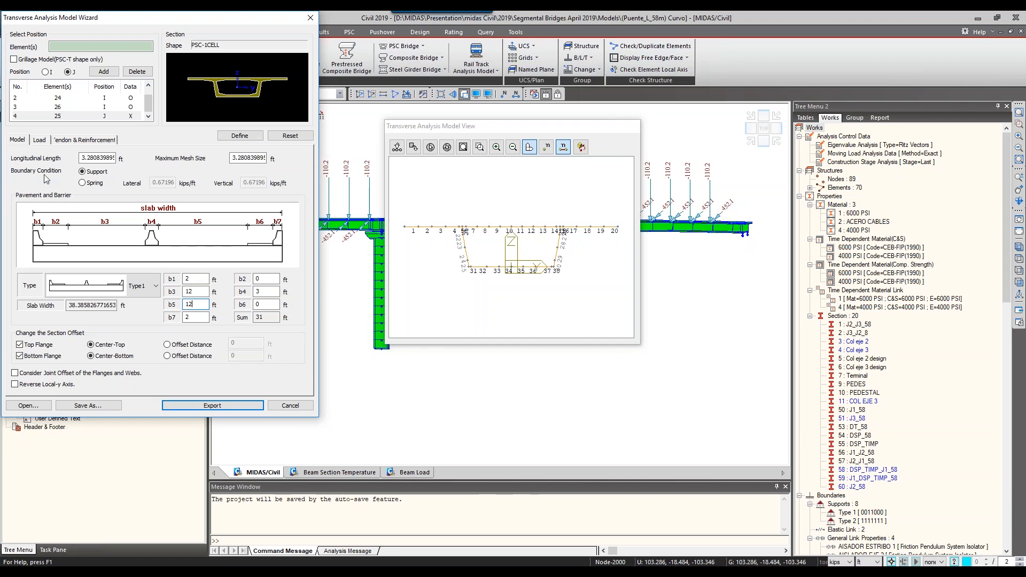
Review the pavement thickness, barrier unit load and live load settings of the transverse model
click(39, 140)
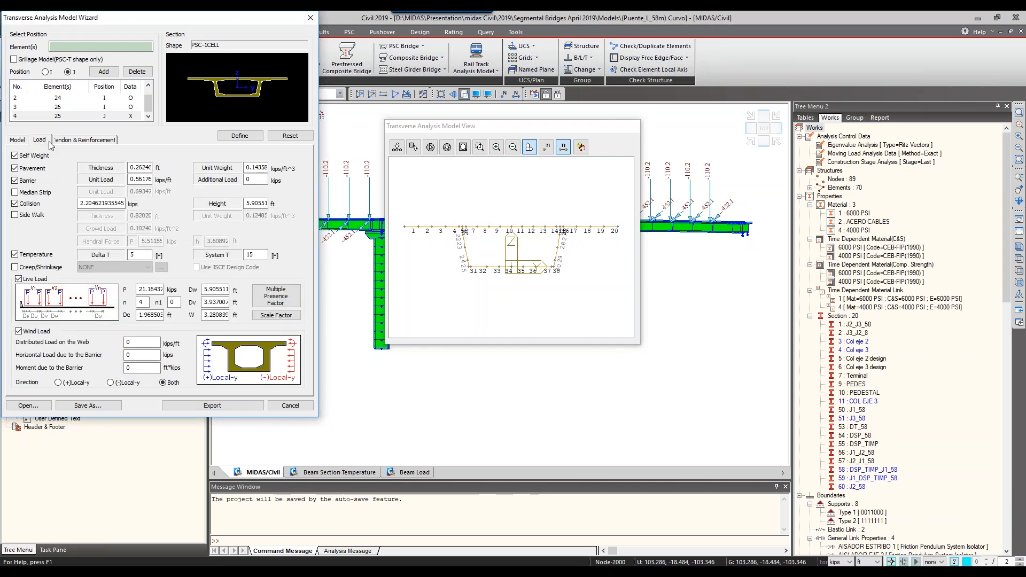
double_click(141, 167)
click(142, 168)
double_click(144, 179)
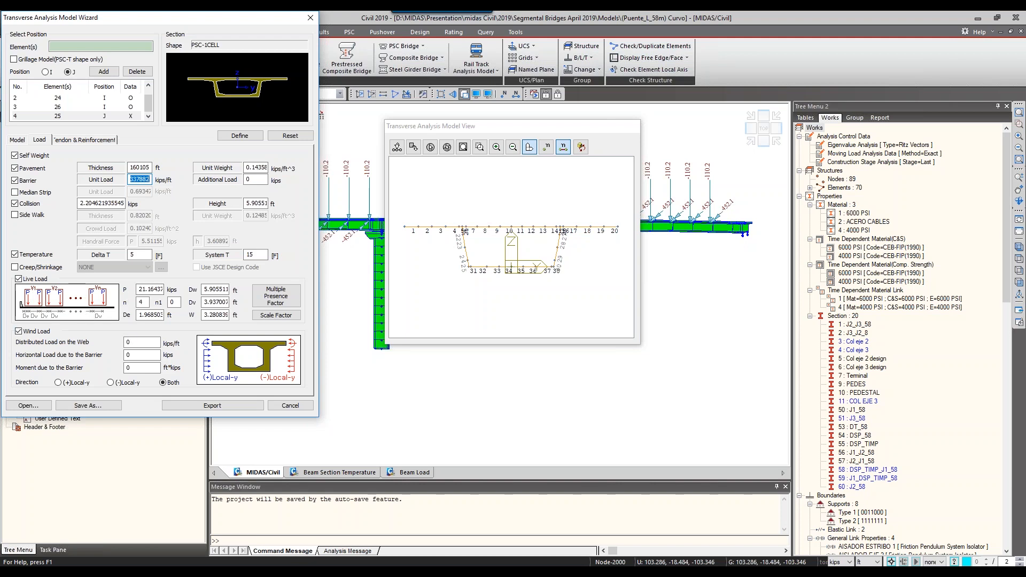
click(139, 289)
click(145, 304)
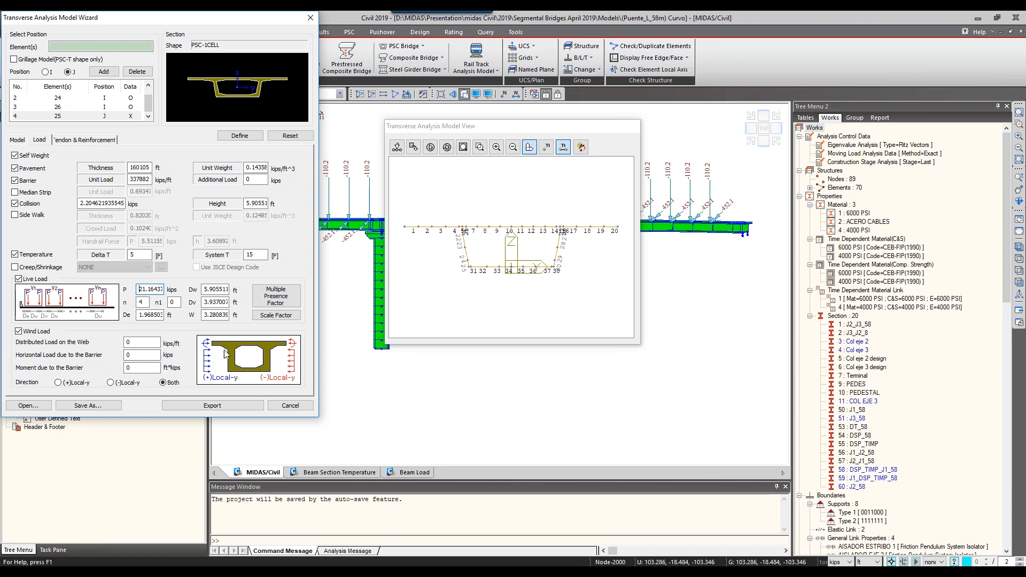
Check the tendon and reinforcement settings, define the data for element 25 at position J, and export its transverse model
click(90, 140)
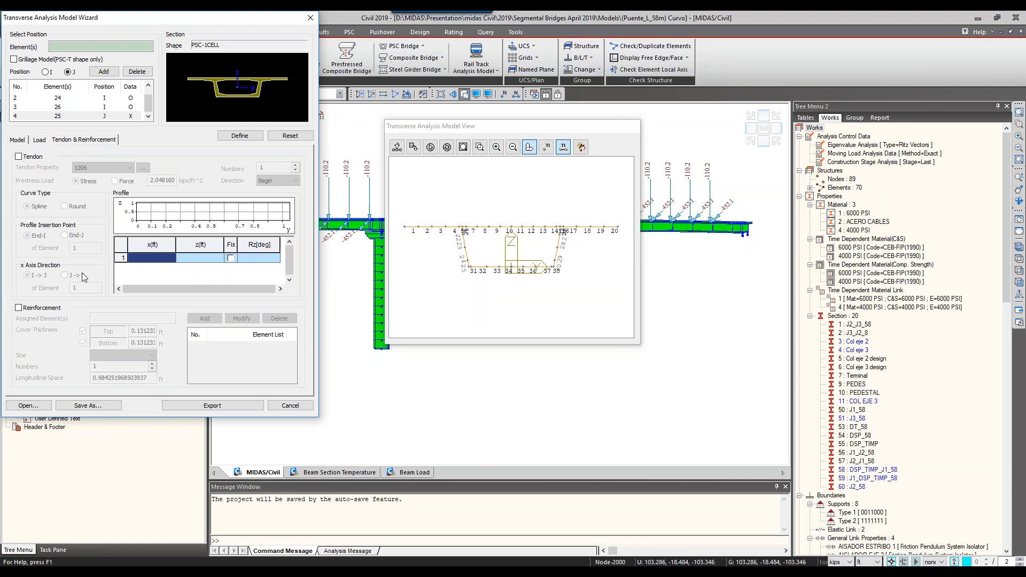
click(231, 136)
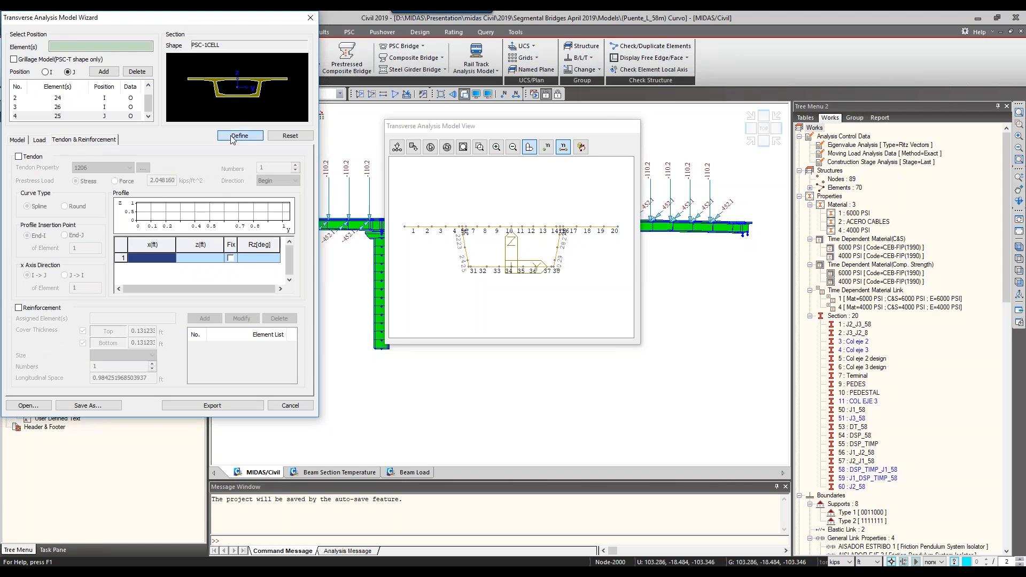
click(106, 117)
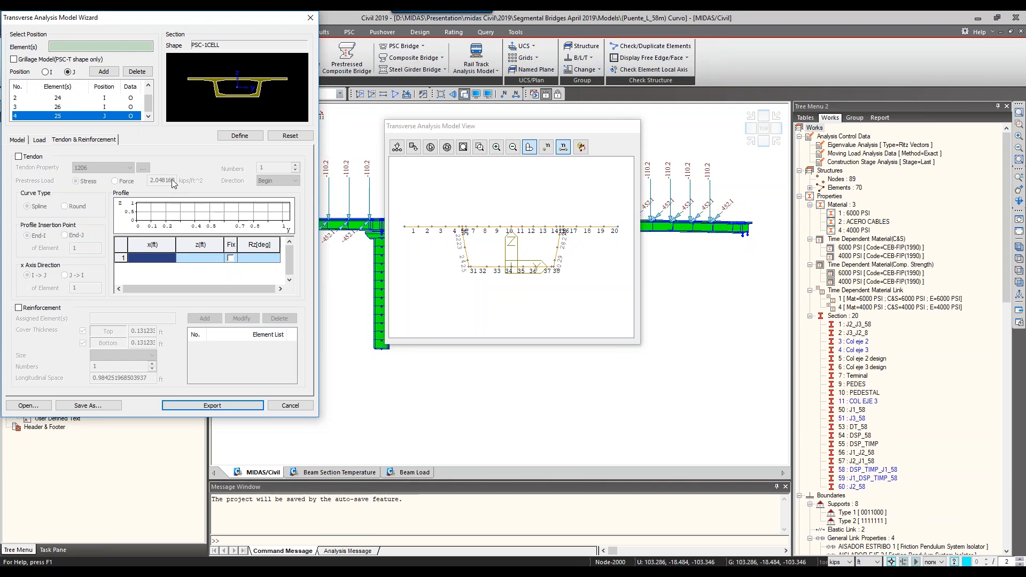
click(207, 406)
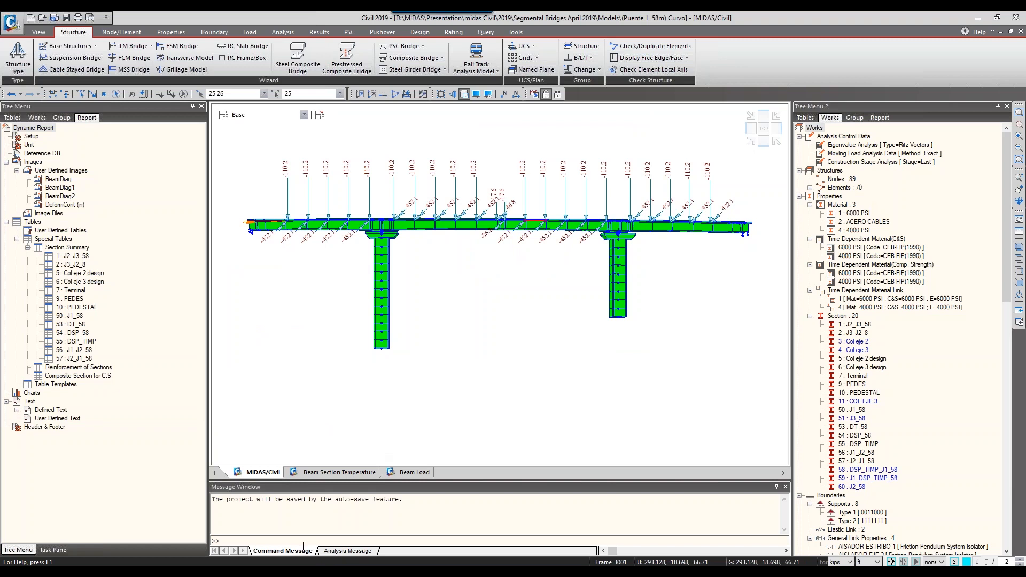
Open the model (Puente_L_58m) Curvo_25-J in the other Civil window and show it as solid sections in front view
mouse_move(279, 568)
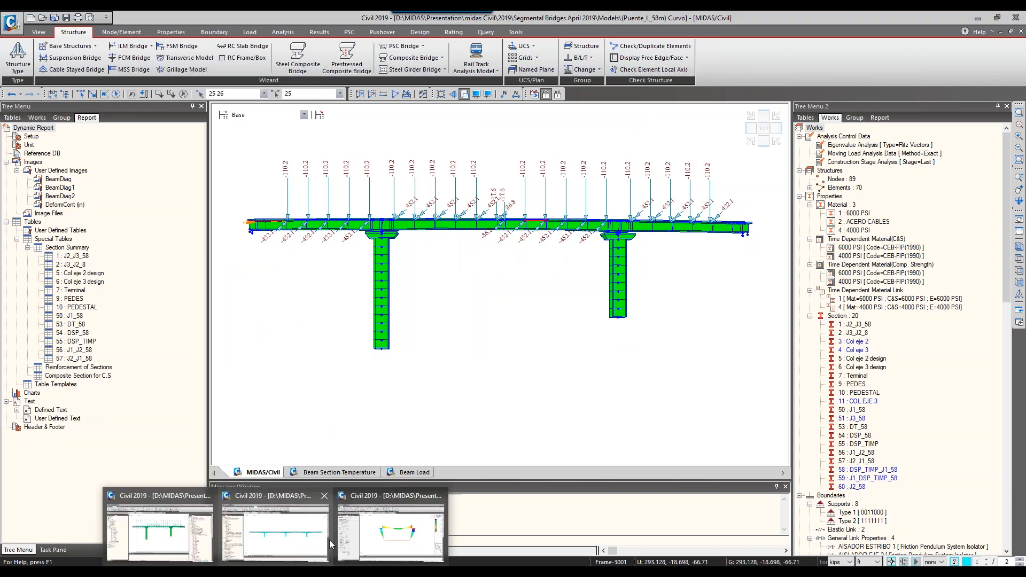
click(387, 526)
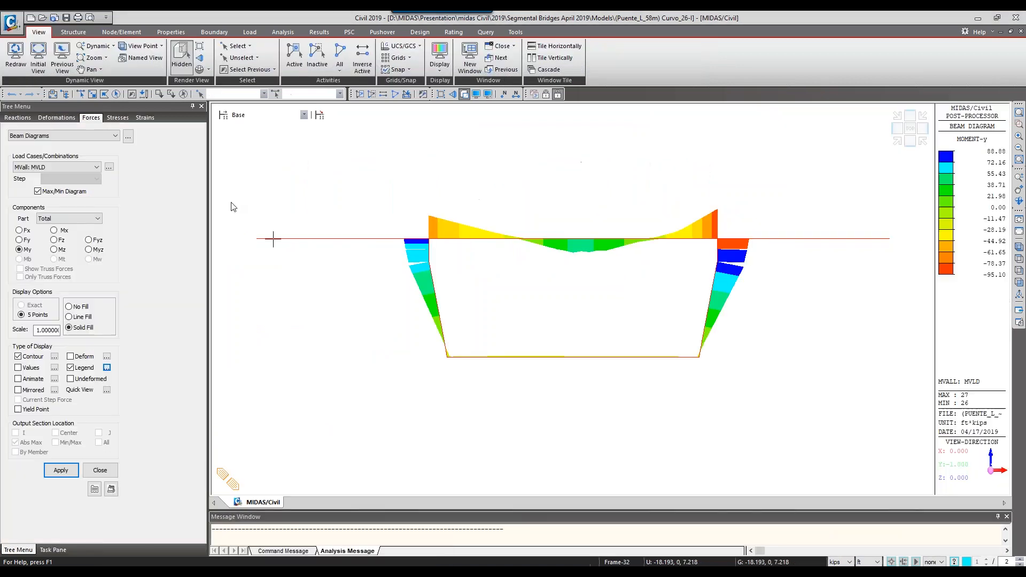
click(43, 18)
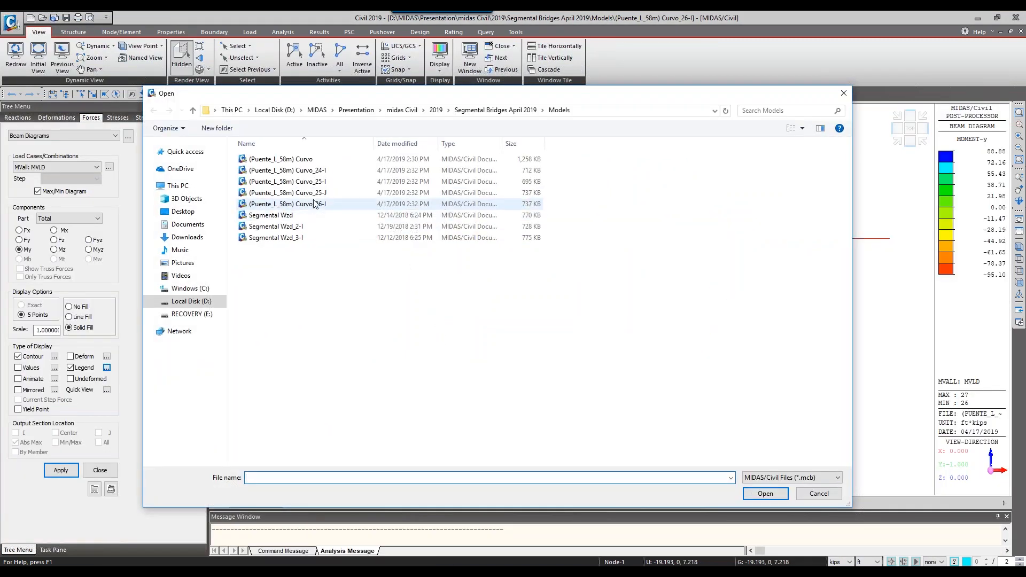
double_click(329, 193)
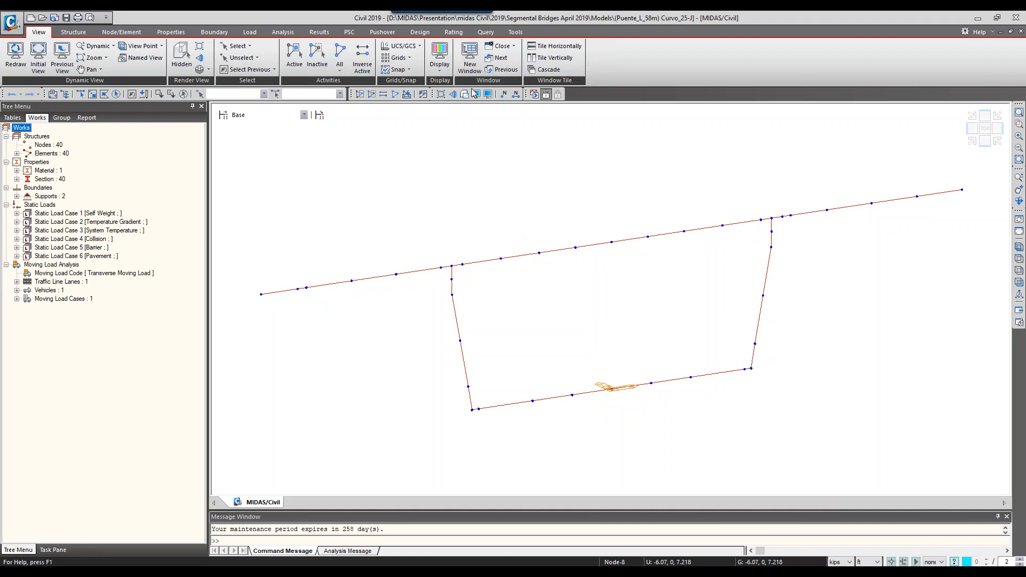
click(463, 95)
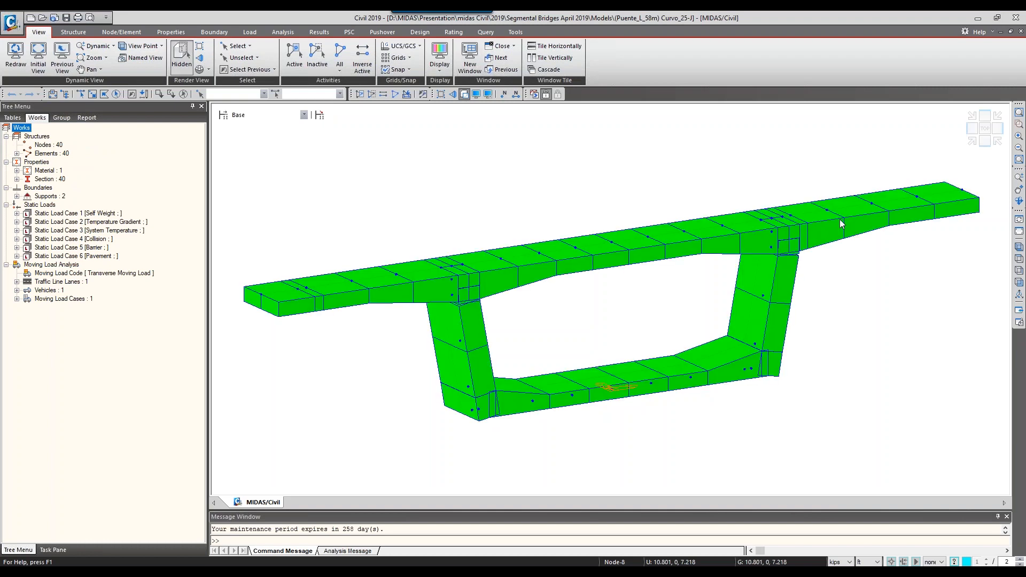
click(985, 141)
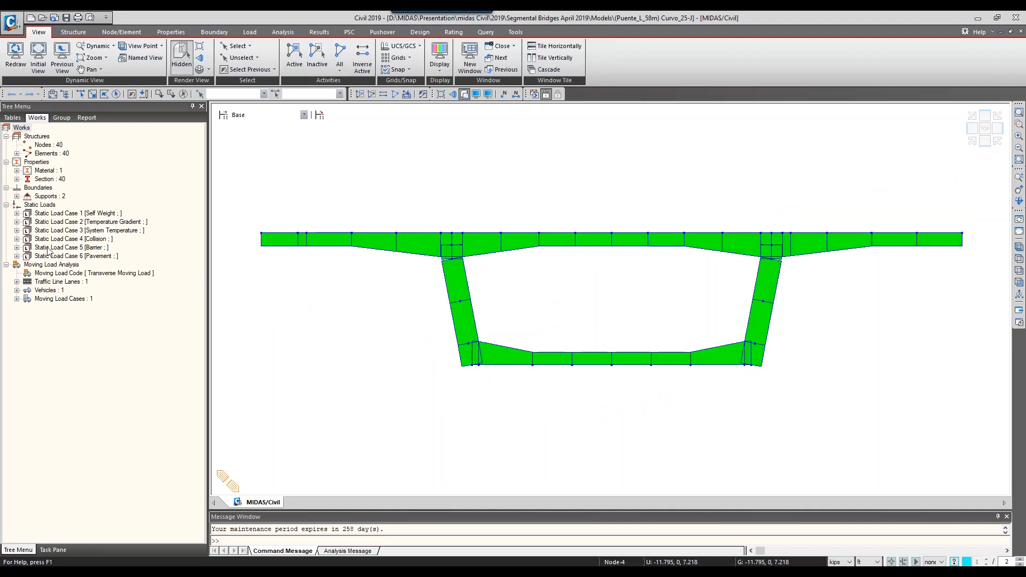
Expand the self weight, temperature gradient, system temperature and collision load cases and display the collision nodal loads
click(17, 214)
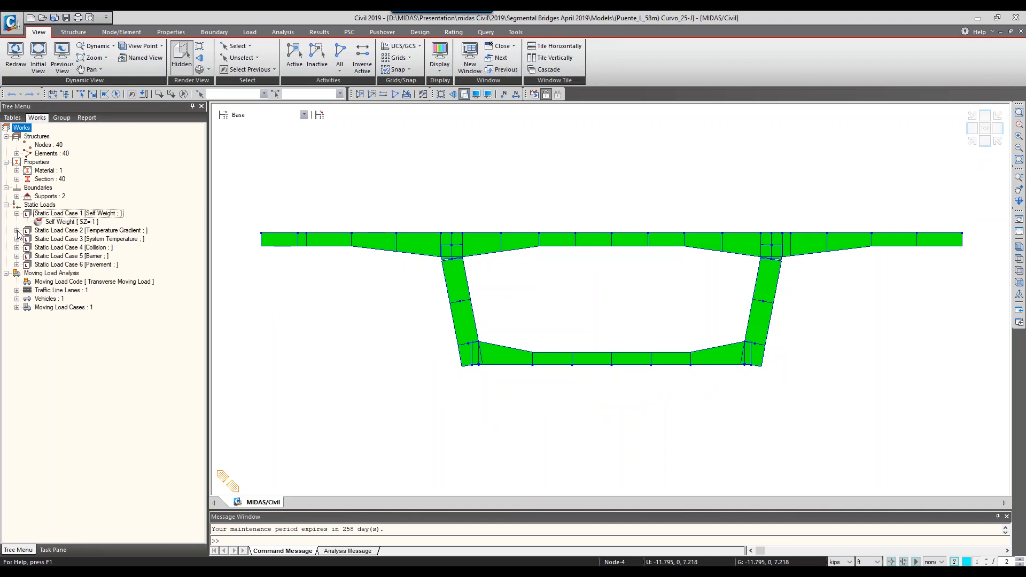
click(17, 230)
click(16, 248)
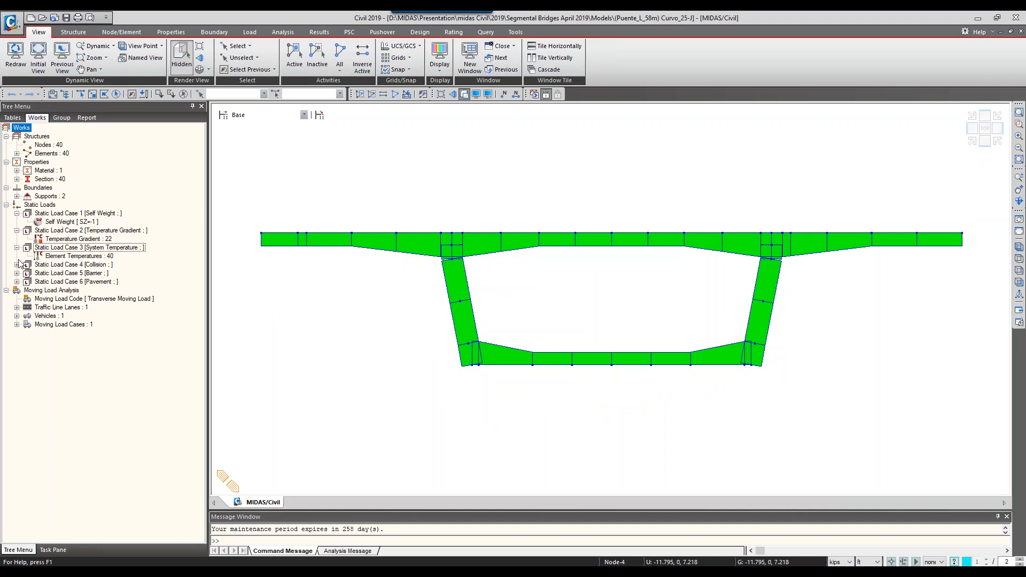
click(16, 264)
right_click(47, 274)
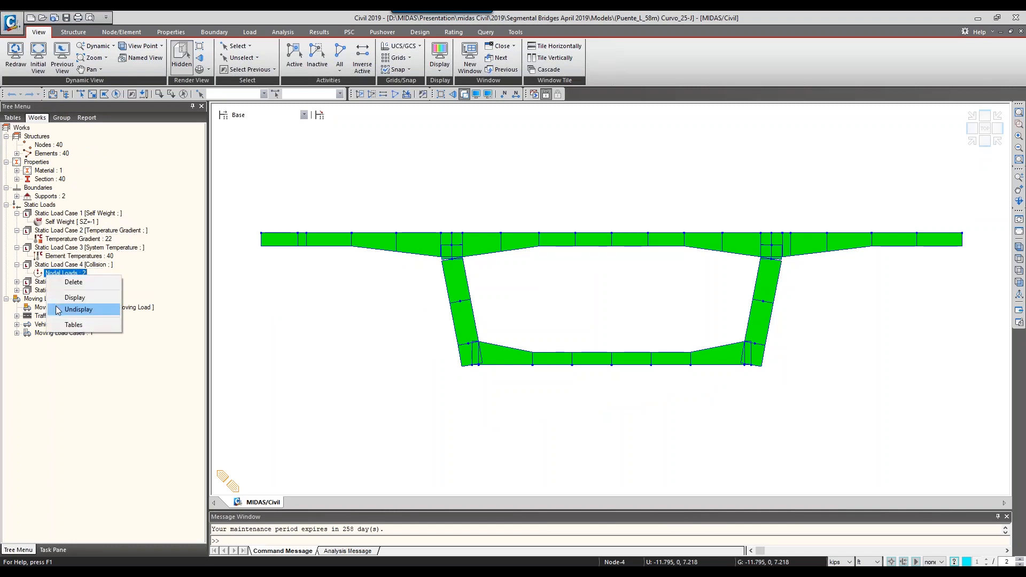
click(75, 298)
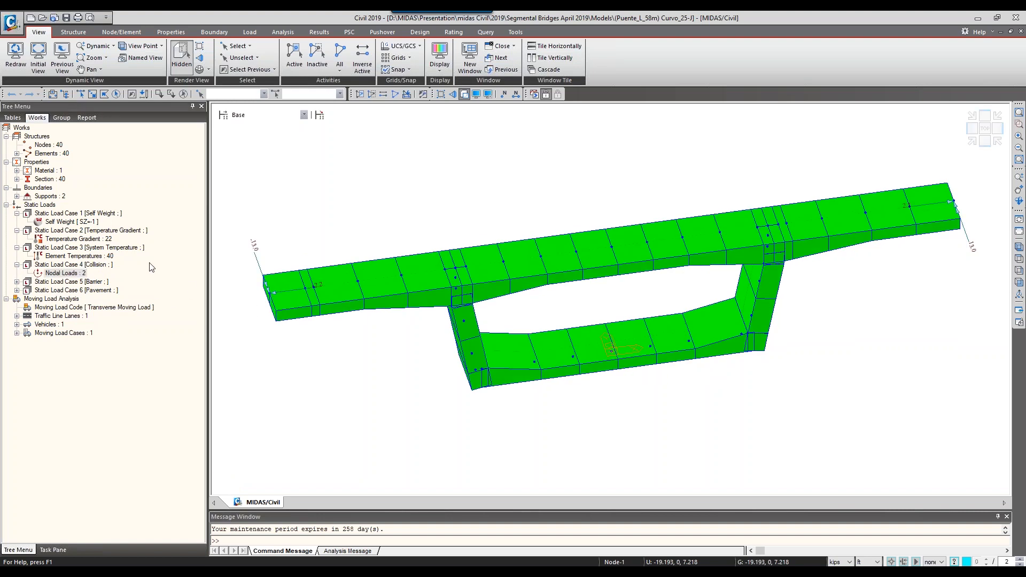
Display the element beam loads of the Barrier load case on the transverse frame
click(17, 281)
click(75, 290)
right_click(63, 292)
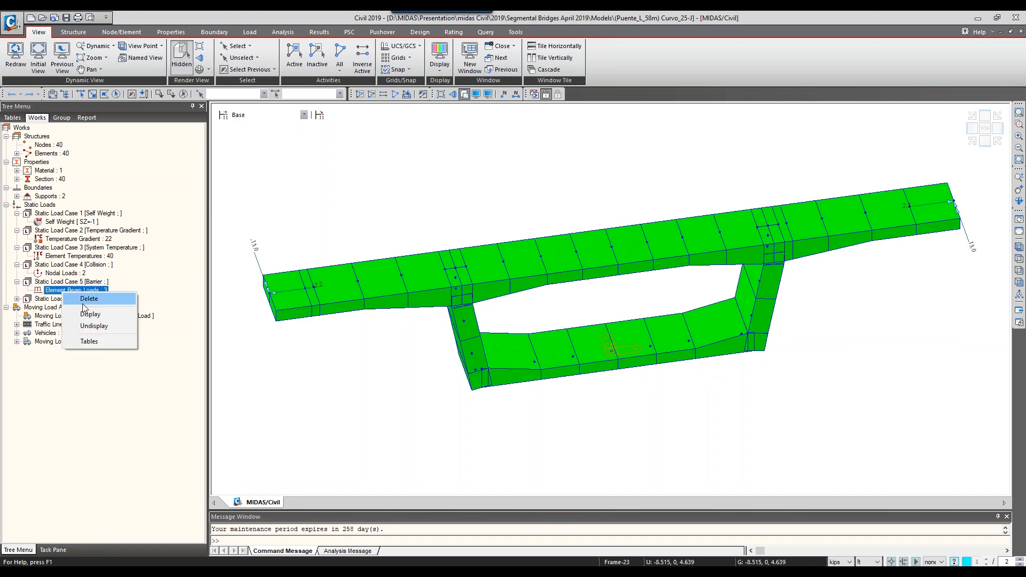
click(83, 316)
middle_drag(424, 329, 345, 282)
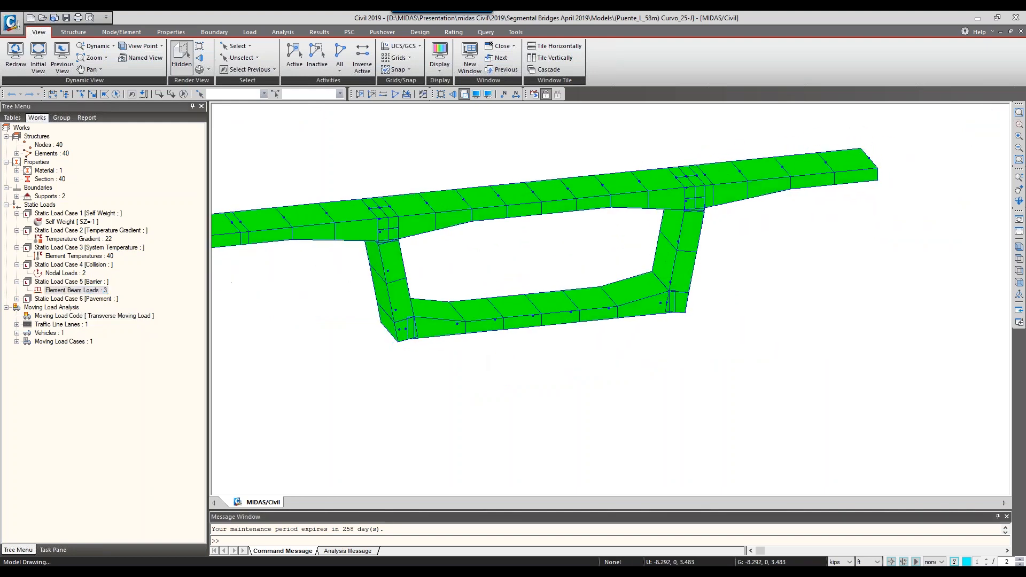
Expand the traffic line lanes and vehicles and inspect the MVHL vehicular load definition
click(16, 325)
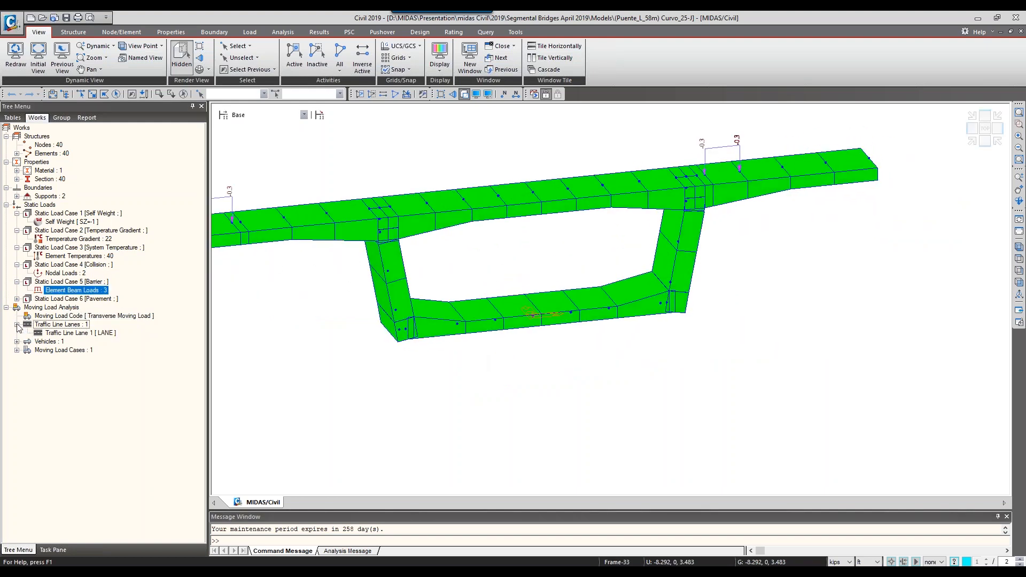
click(17, 341)
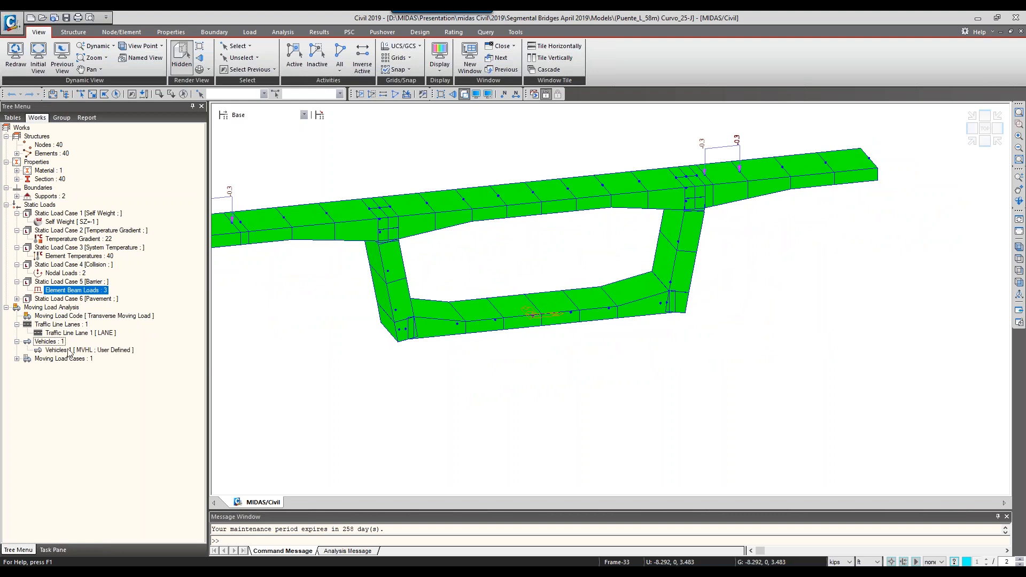
right_click(80, 350)
click(94, 370)
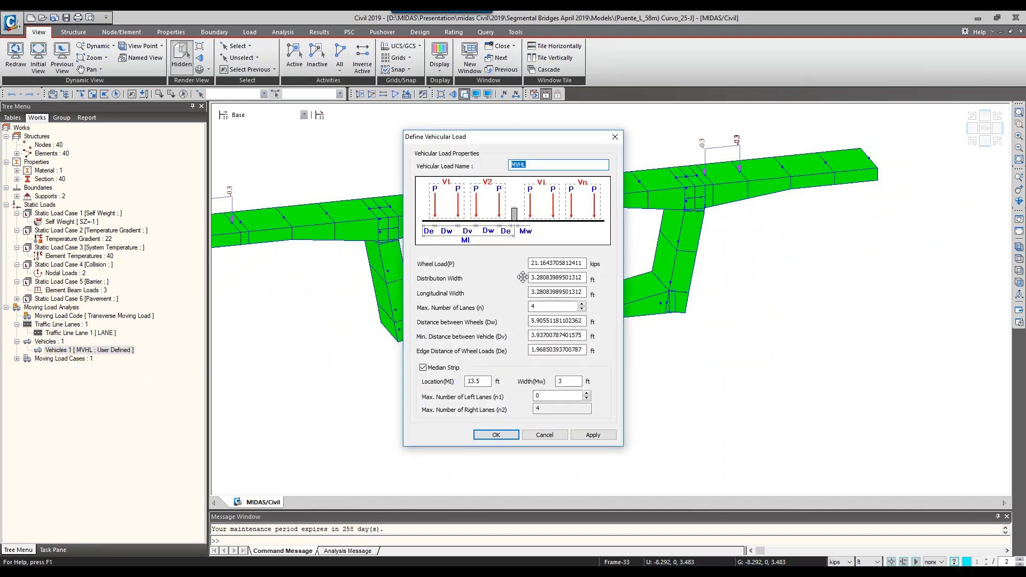
click(616, 140)
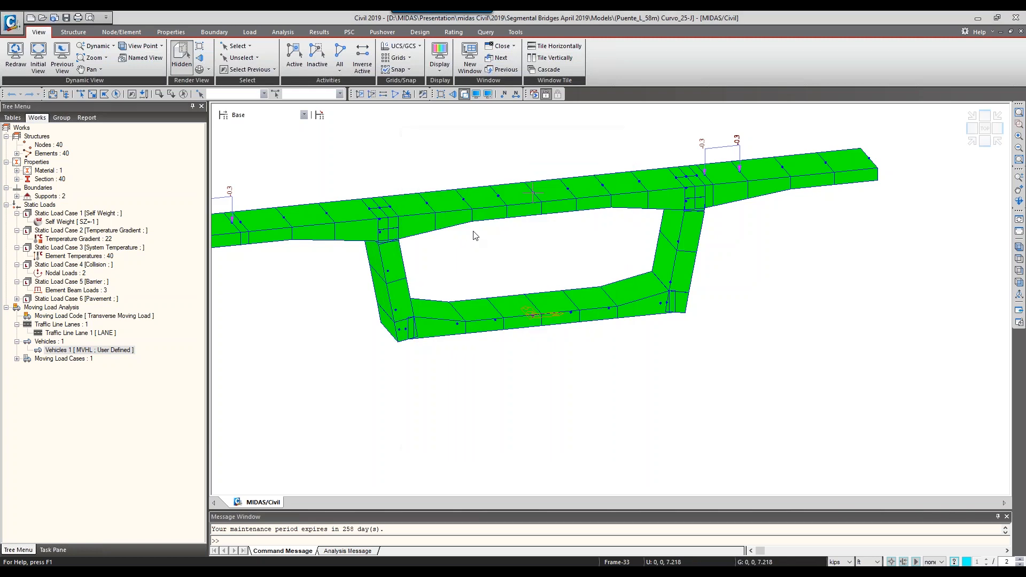
Run the analysis and display the Self Weight My beam diagram on the transverse frame in front view
click(535, 99)
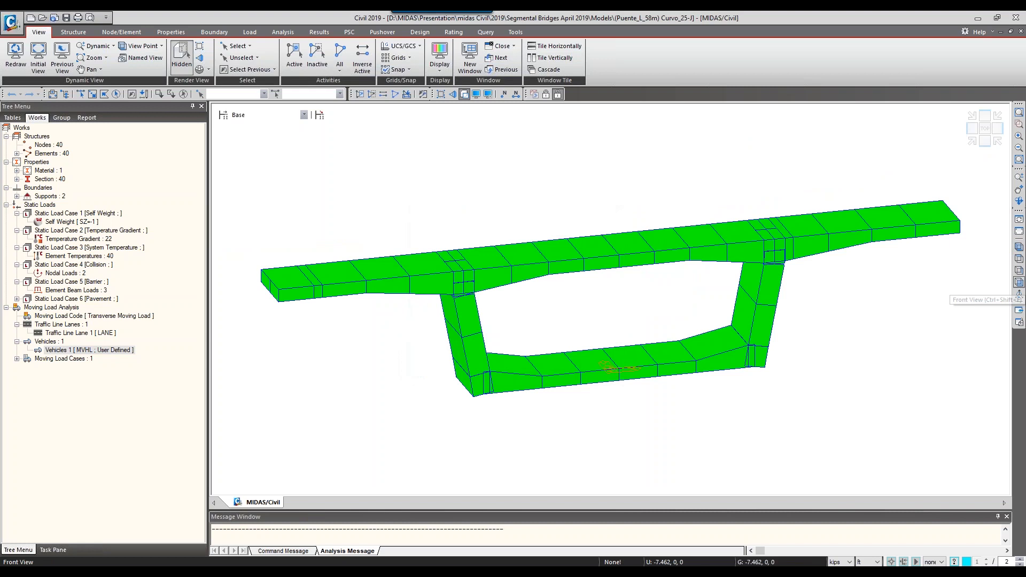
click(1019, 285)
right_click(436, 261)
mouse_move(566, 291)
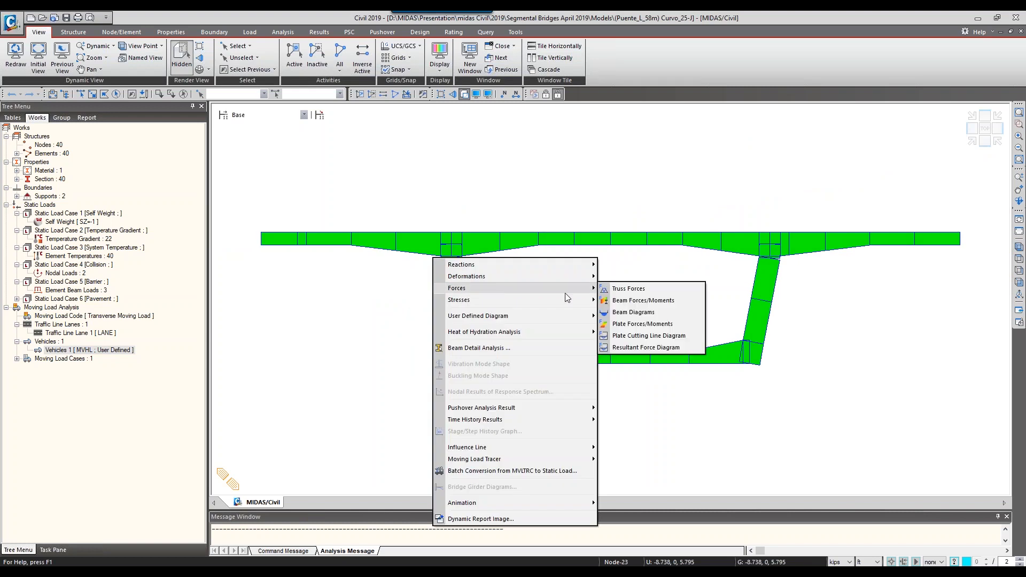
click(626, 324)
right_click(246, 273)
mouse_move(338, 304)
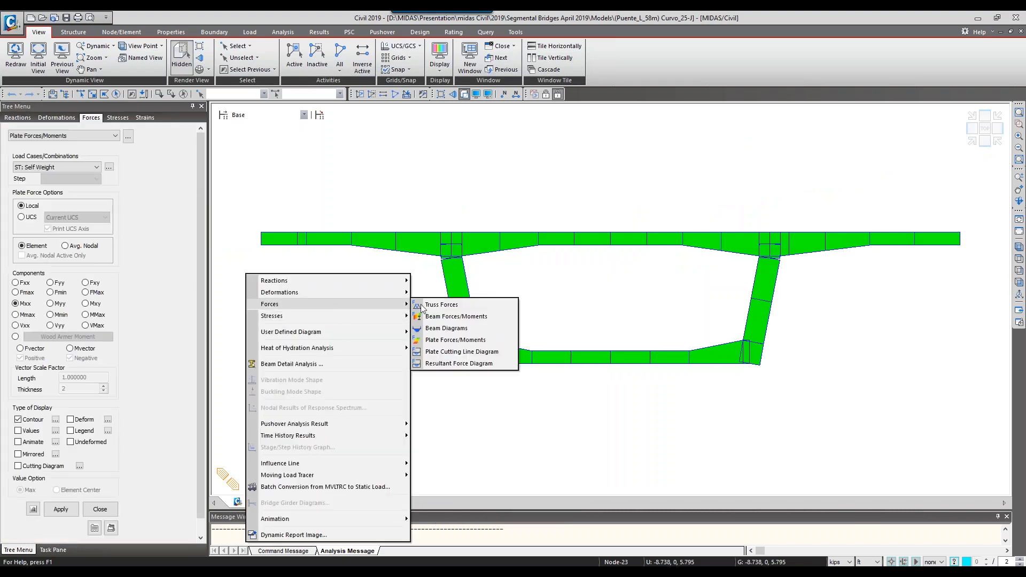
click(448, 328)
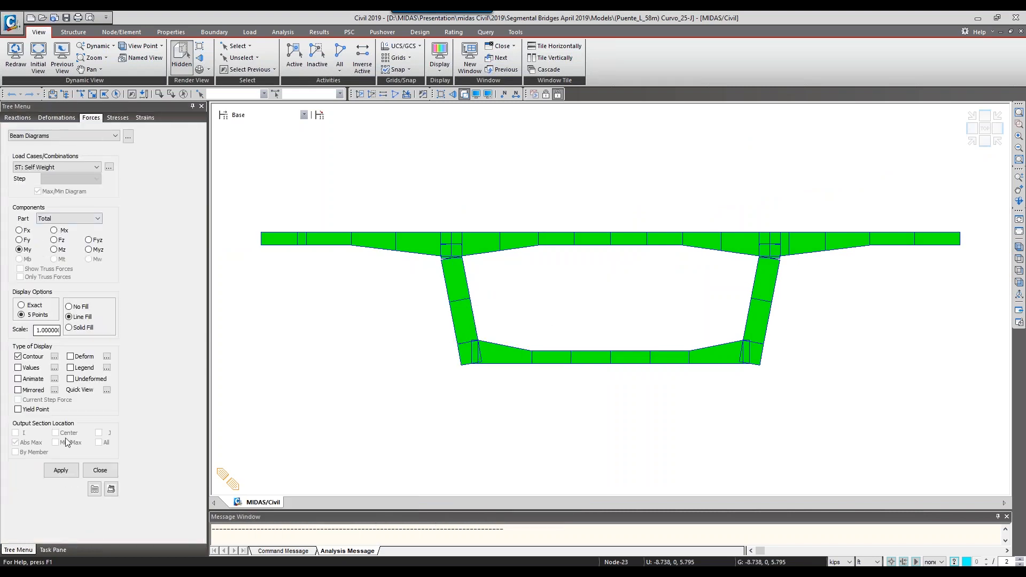
click(61, 470)
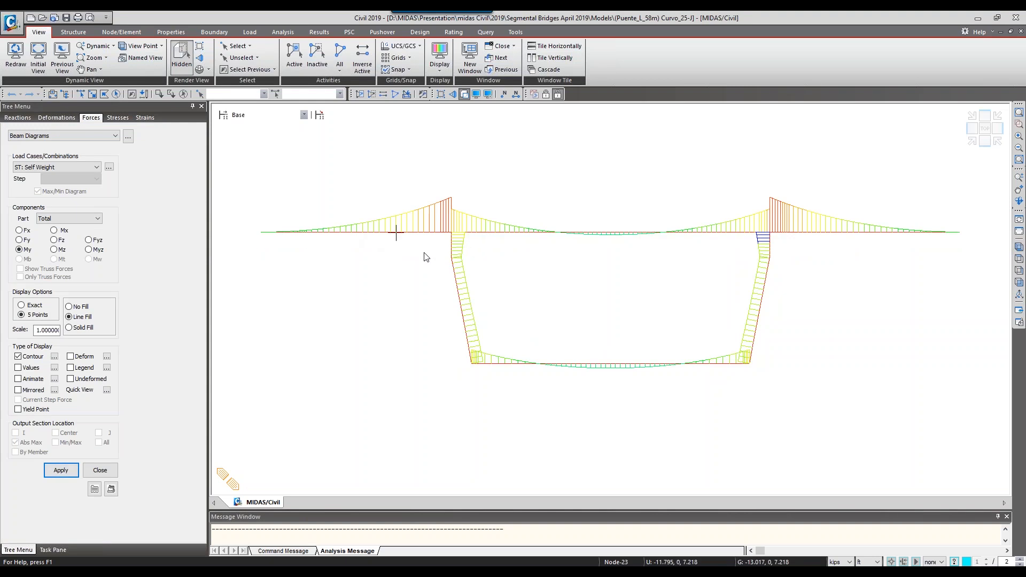
Display the My beam diagram for the MVall: MVLD moving load case
click(64, 168)
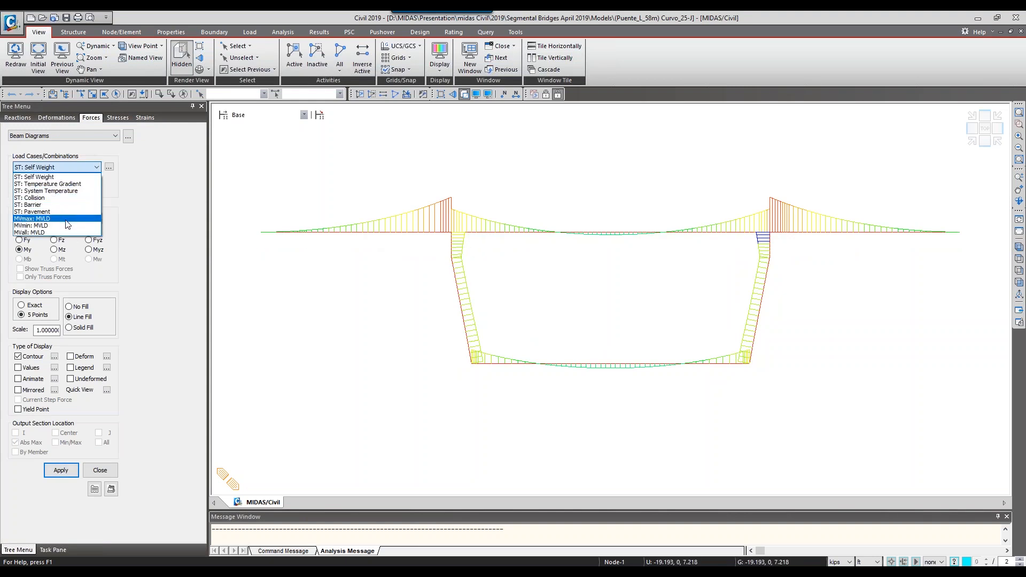
click(53, 233)
click(72, 477)
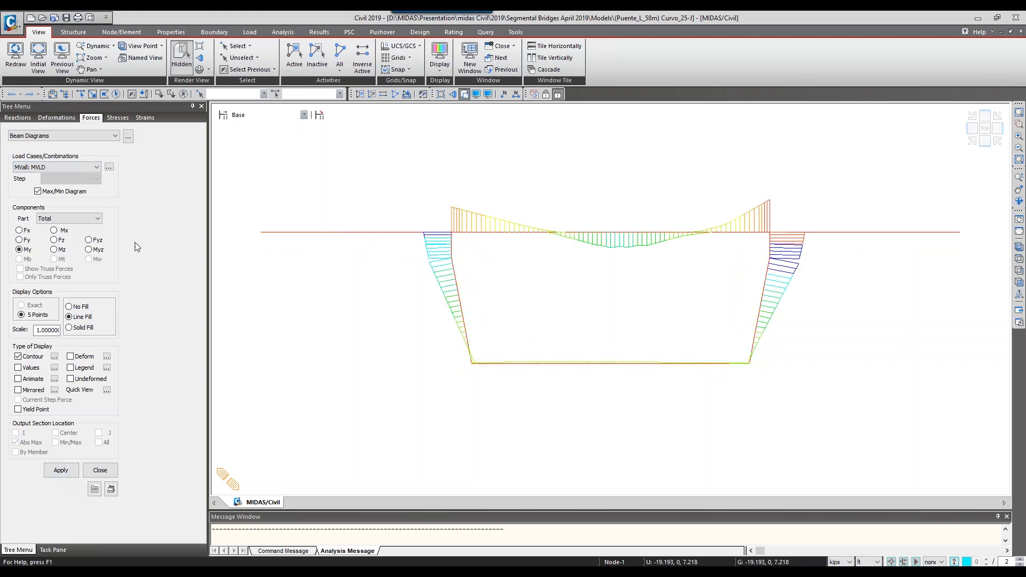
Run the moving load tracer for beam forces/moments on element 7 with the MVmax: MVLD case and component My
click(319, 32)
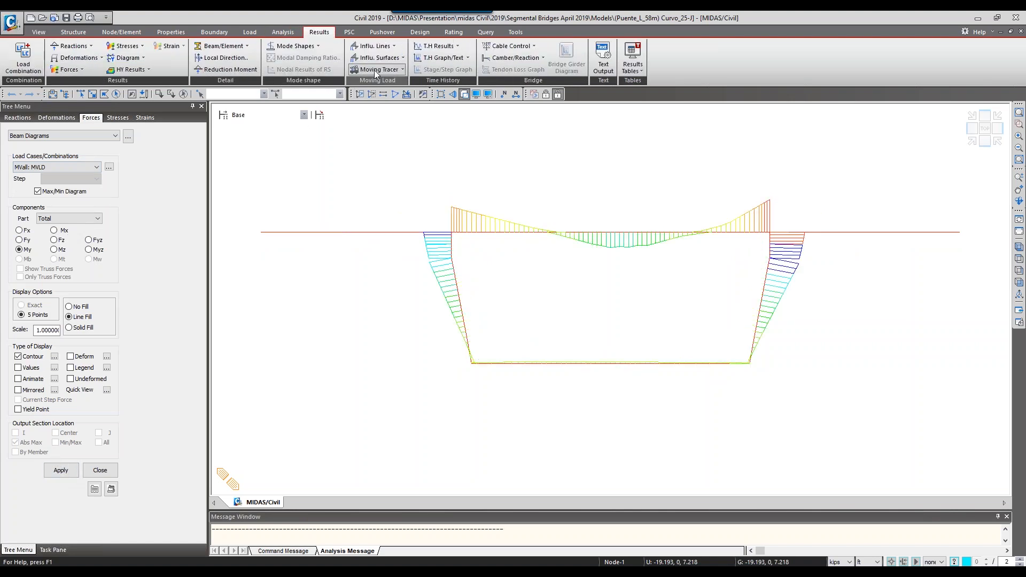
click(363, 75)
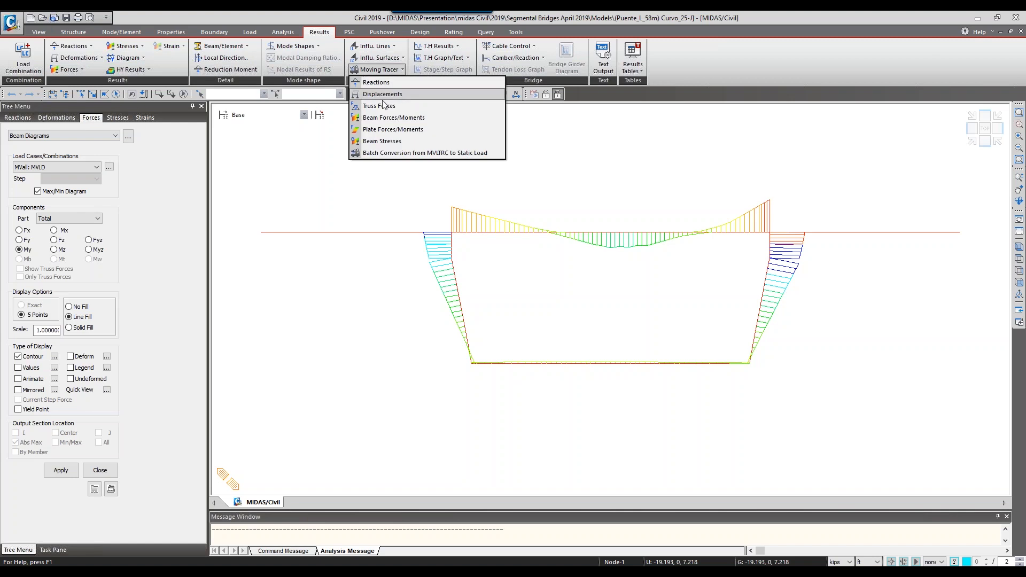
click(377, 122)
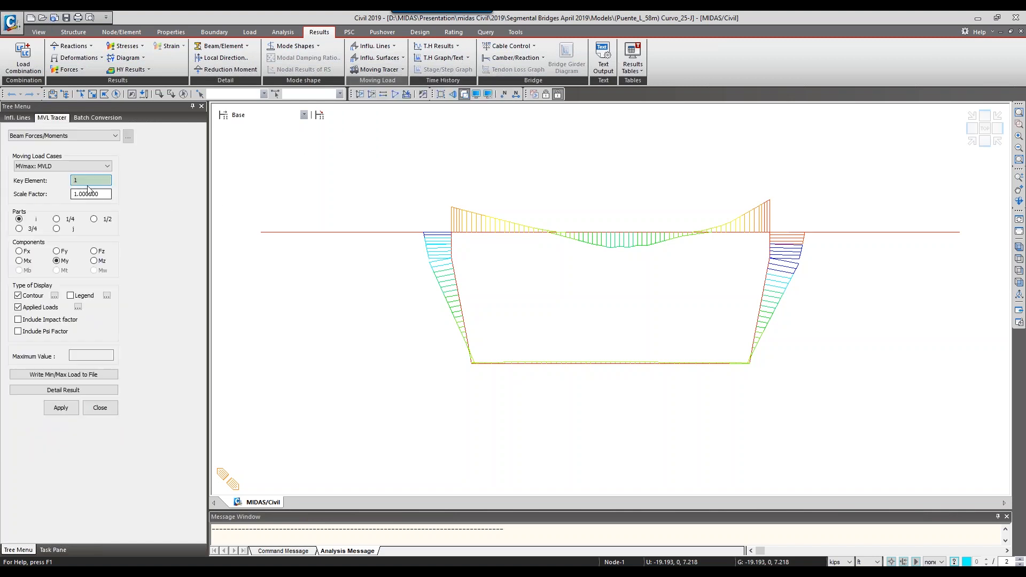
click(476, 231)
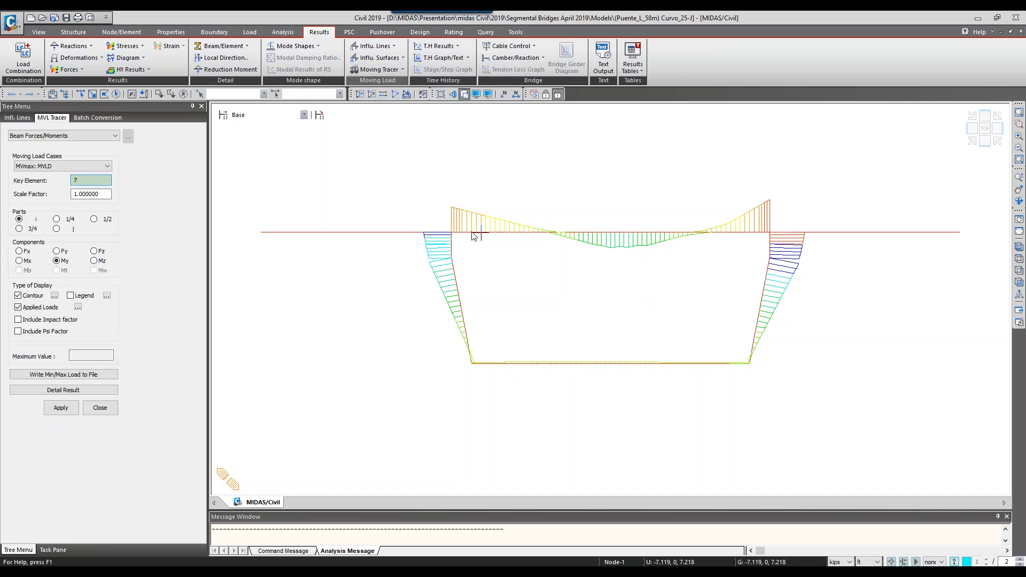
click(66, 407)
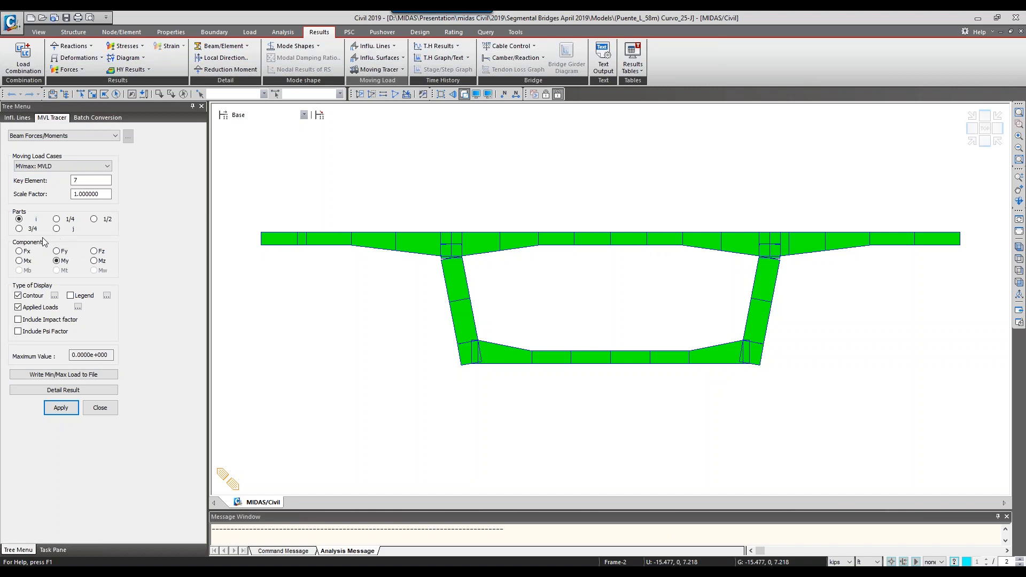
Trace the MVmax: MVLD My moment for the cantilever slab element beside the web and close the tracer
click(78, 181)
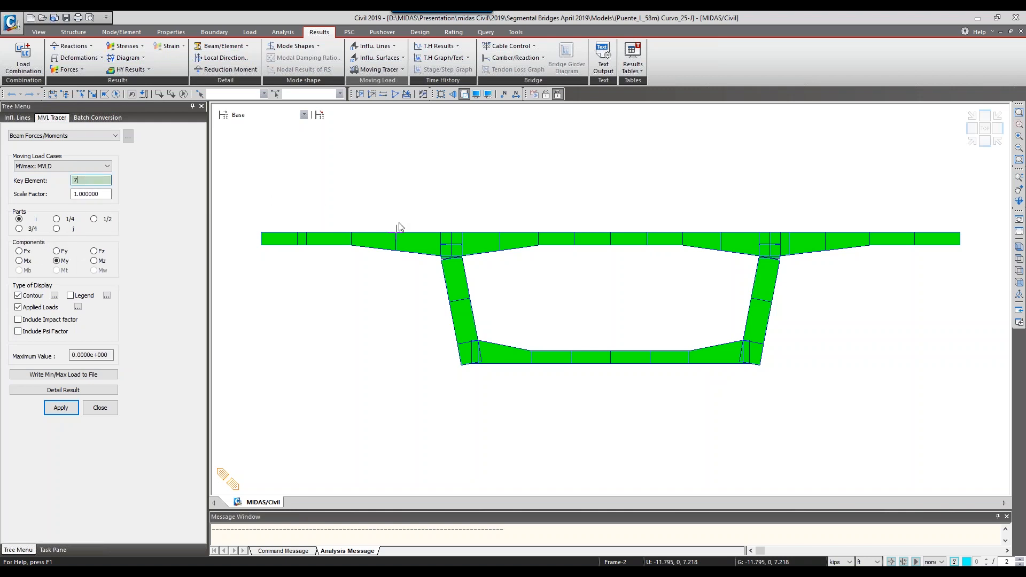
click(417, 234)
click(60, 407)
click(106, 408)
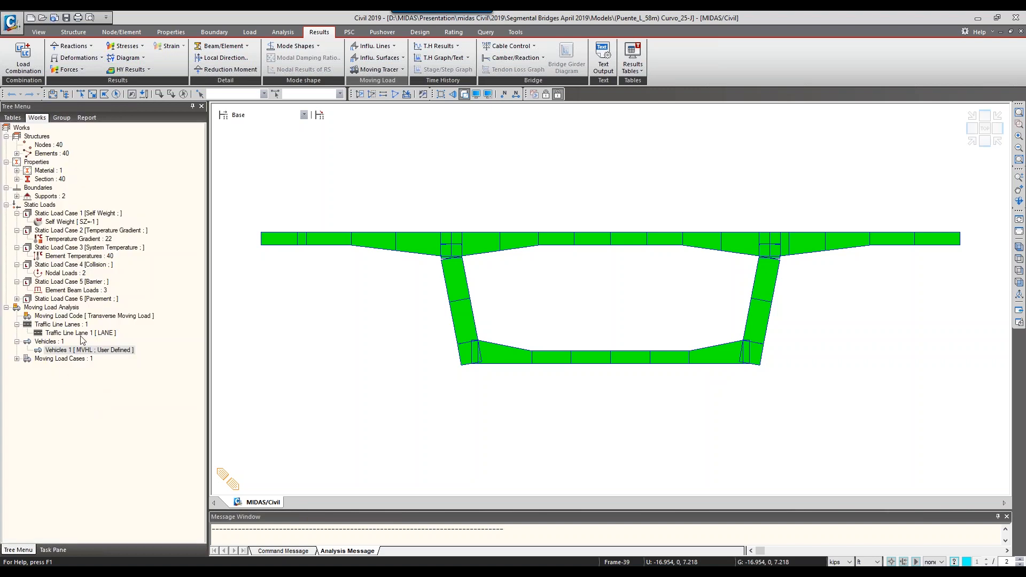
Show the My beam diagram of the frame again for the MVall: MVLD load case
right_click(293, 338)
mouse_move(423, 99)
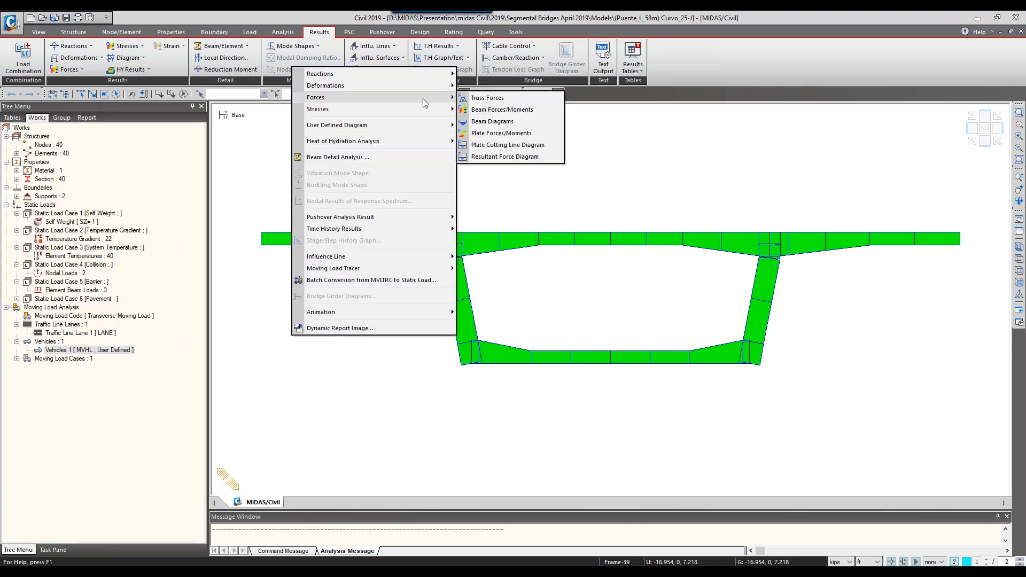
click(485, 123)
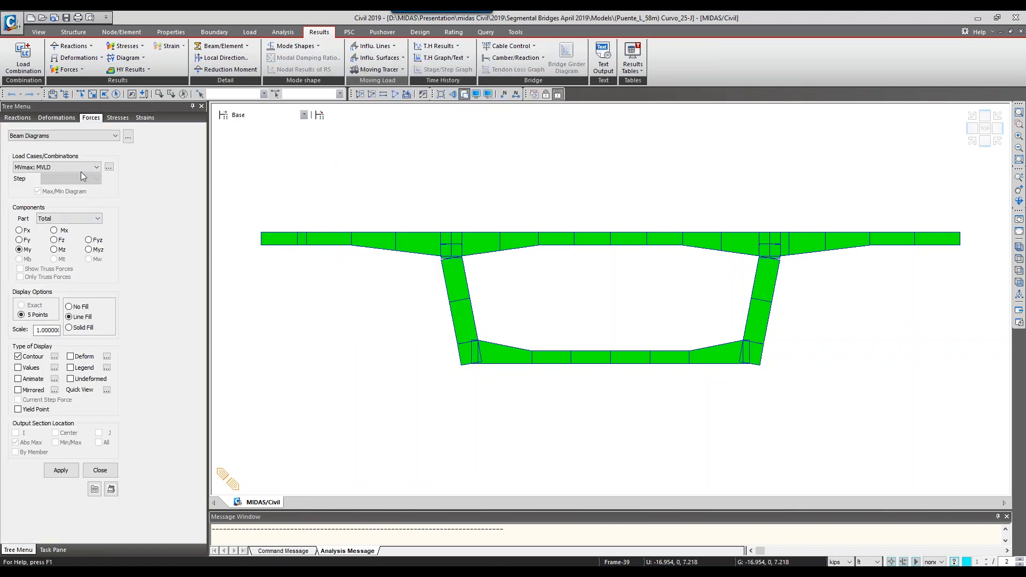
click(81, 170)
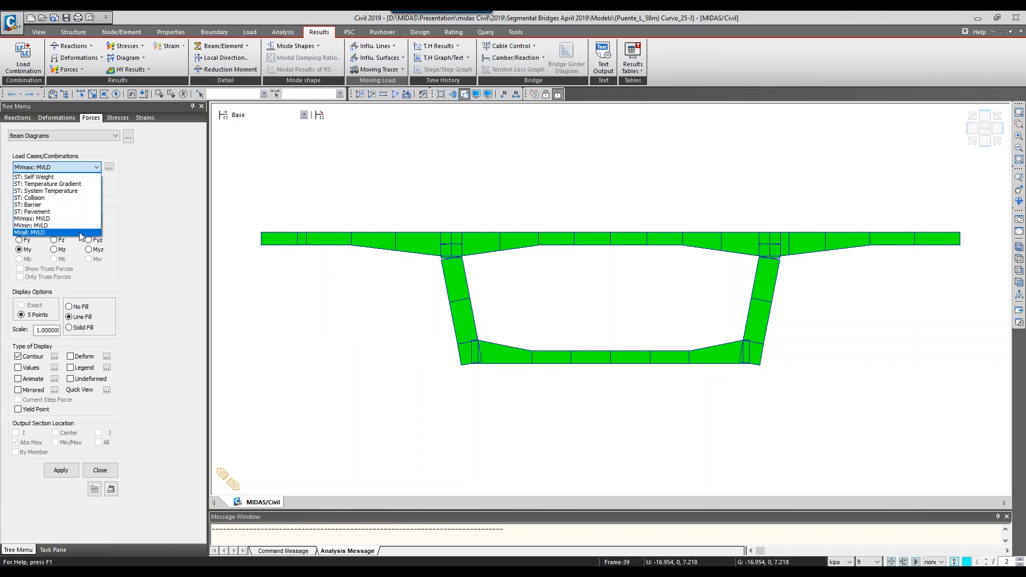
click(52, 233)
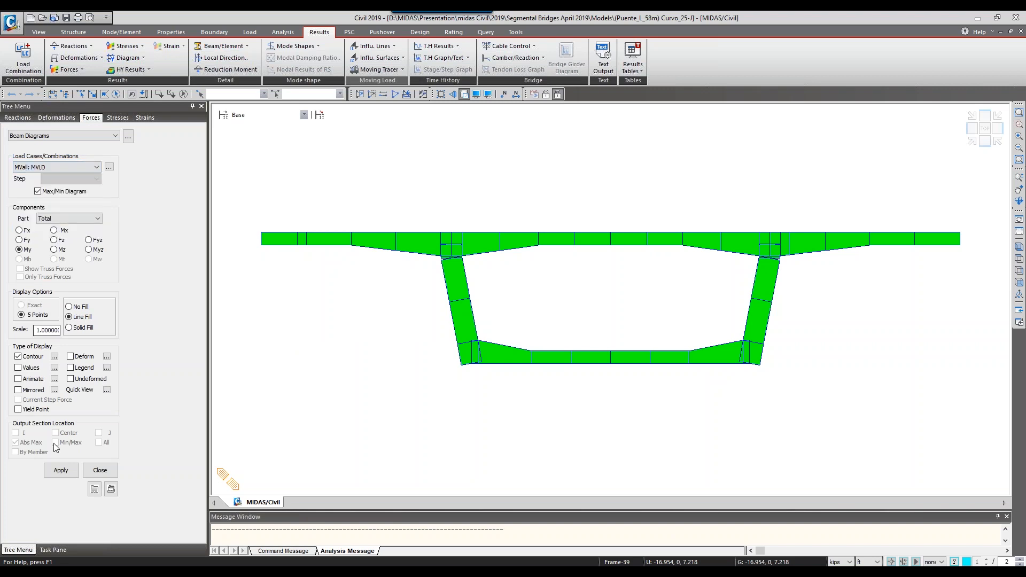
click(60, 471)
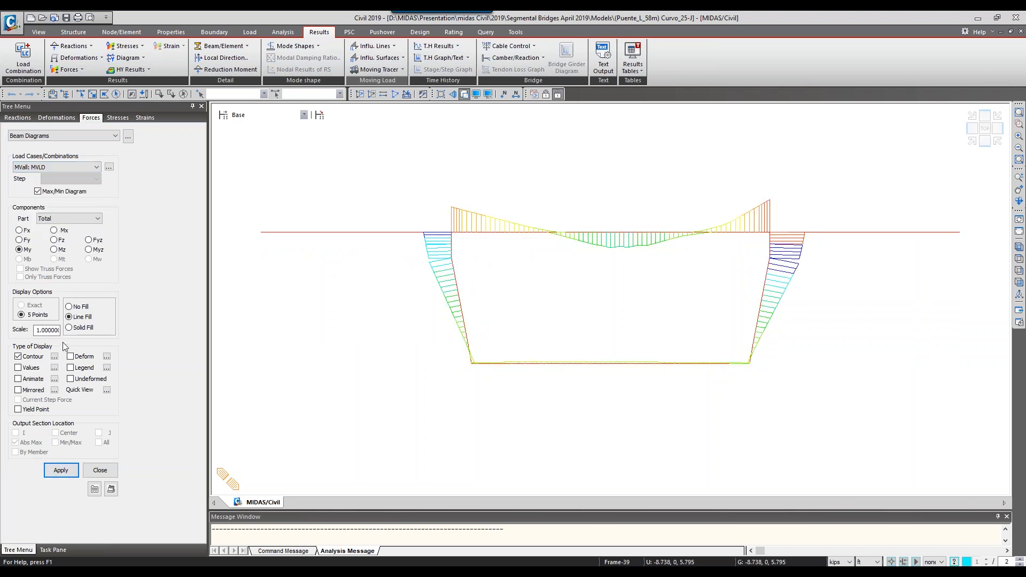
Turn on the legend for the My beam diagram and accept its detail settings
click(70, 368)
click(107, 368)
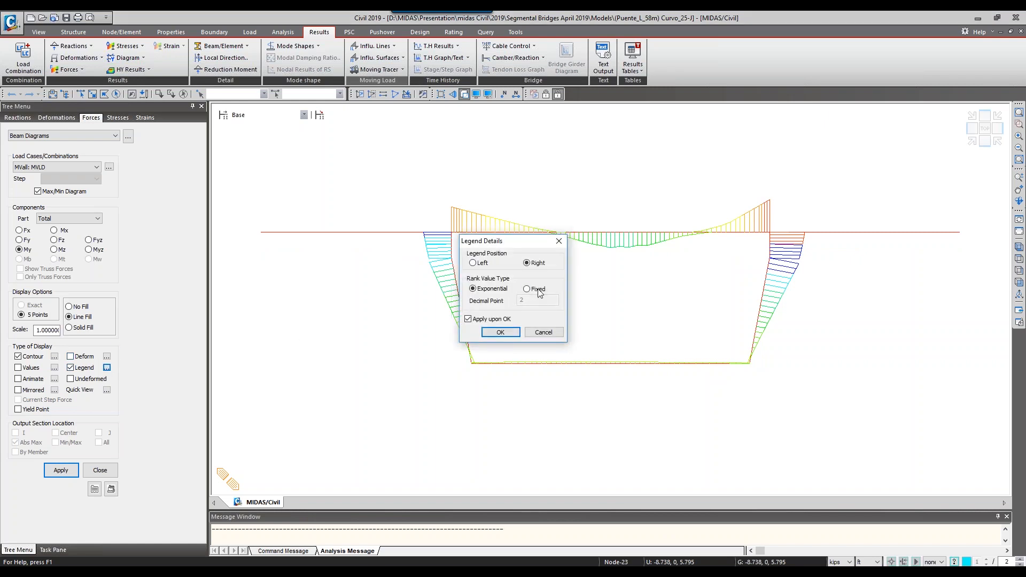
click(500, 332)
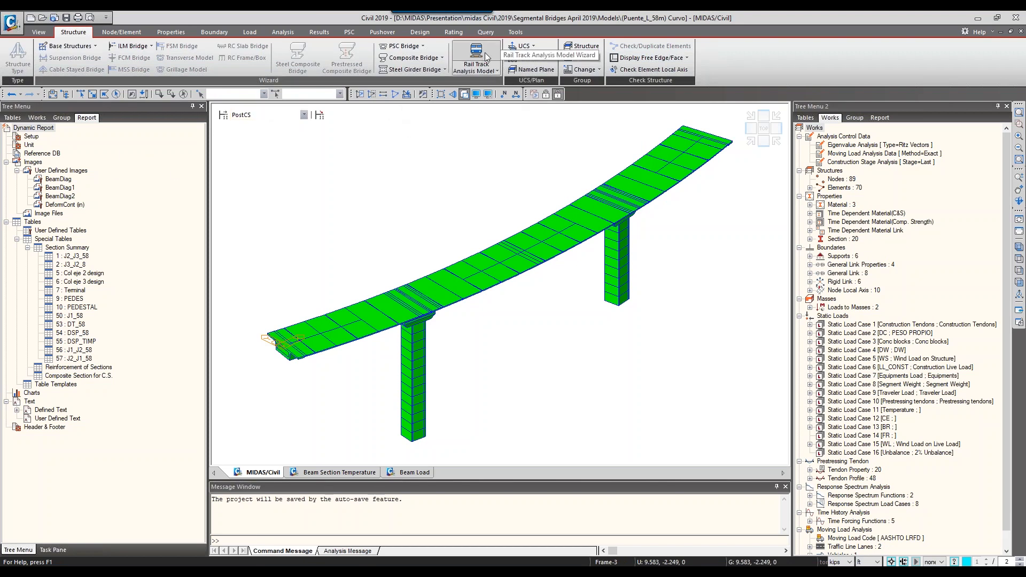
Start a new report document with the Dynamic Report Generator in the (Puente_L_58m) Curvo model
click(516, 33)
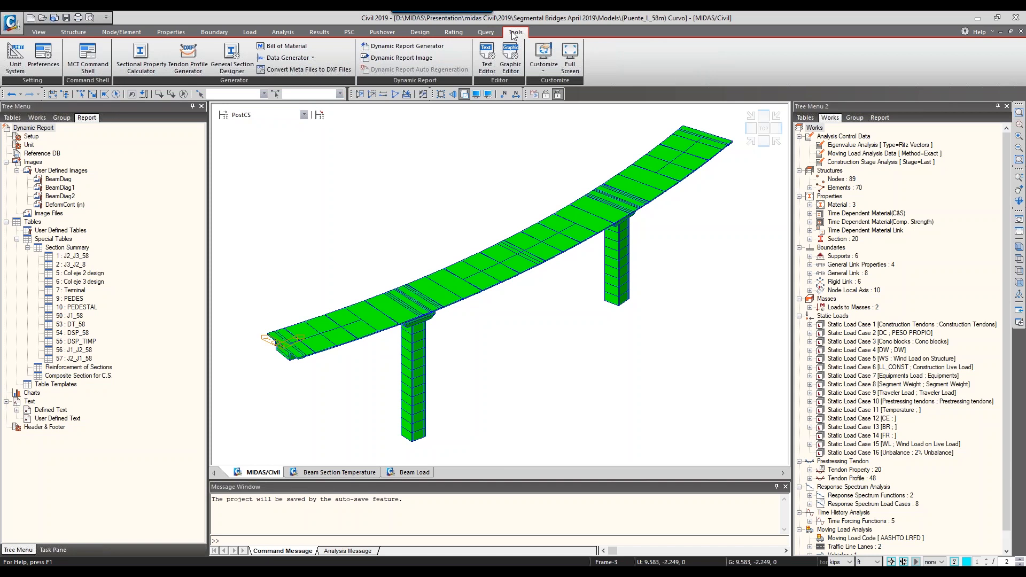
click(425, 47)
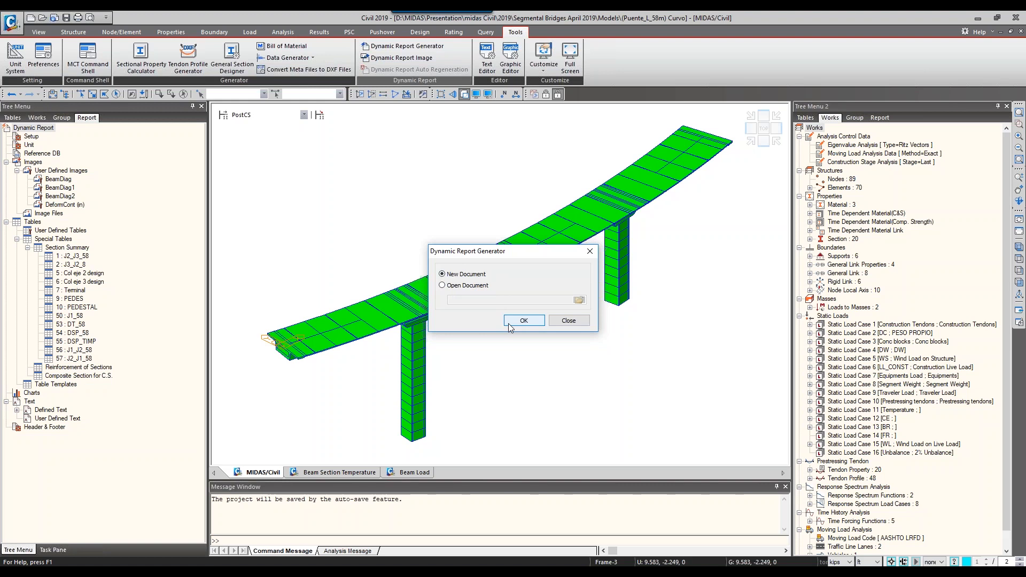
click(523, 320)
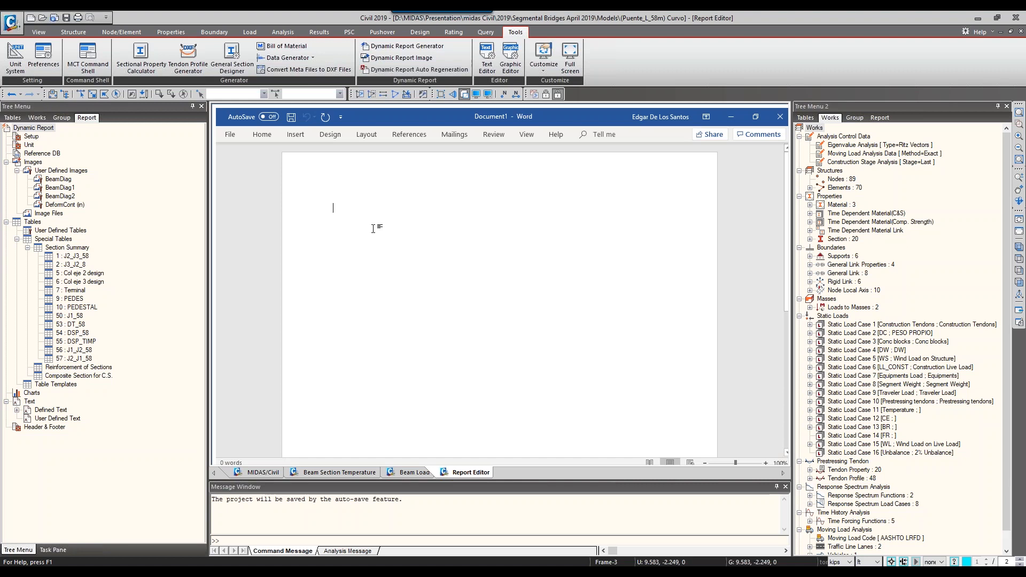
Insert the user-defined image BeamDiag into the report document and look over the placed figure
drag(55, 183, 339, 229)
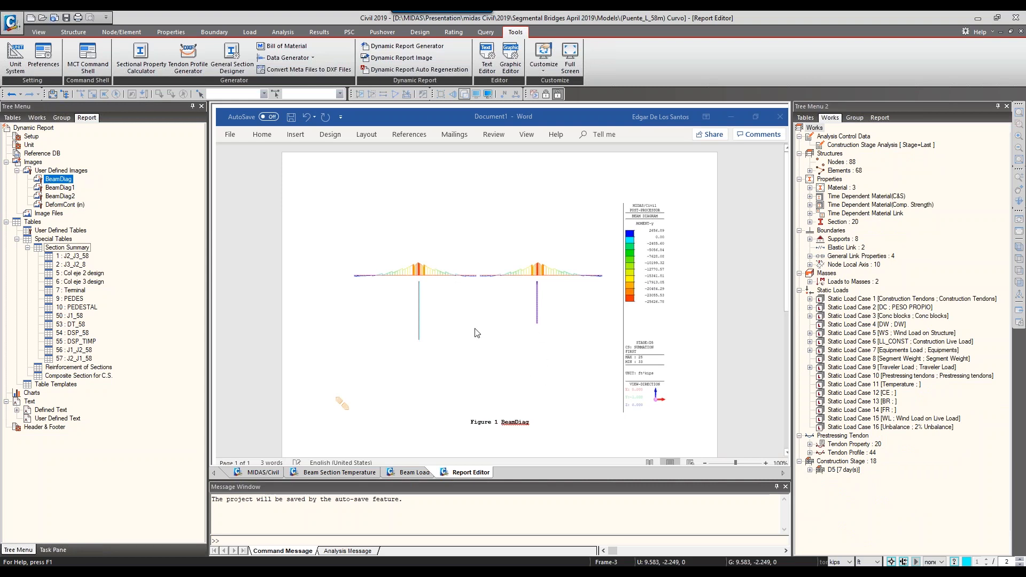
scroll(477, 333, down, 3)
click(489, 393)
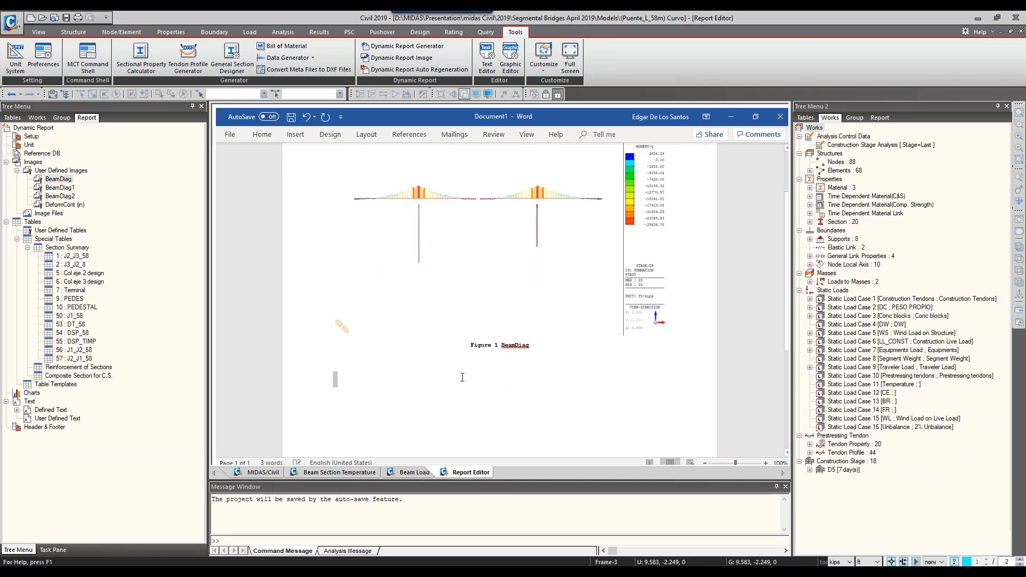
scroll(437, 381, up, 3)
click(415, 191)
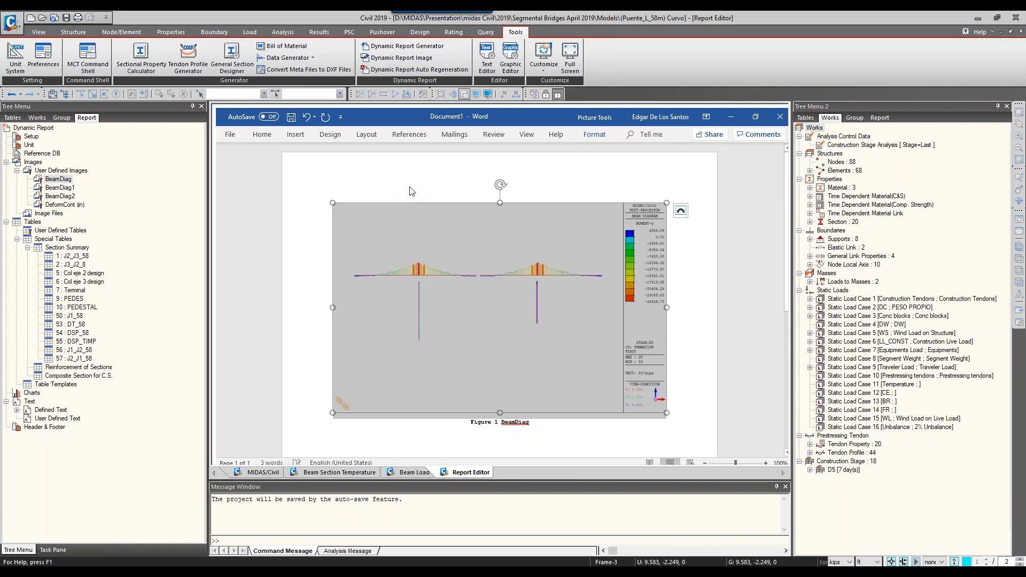
Add the heading "Moment diagram before key segment" on a new line above the BeamDiag figure
click(333, 391)
key(Return)
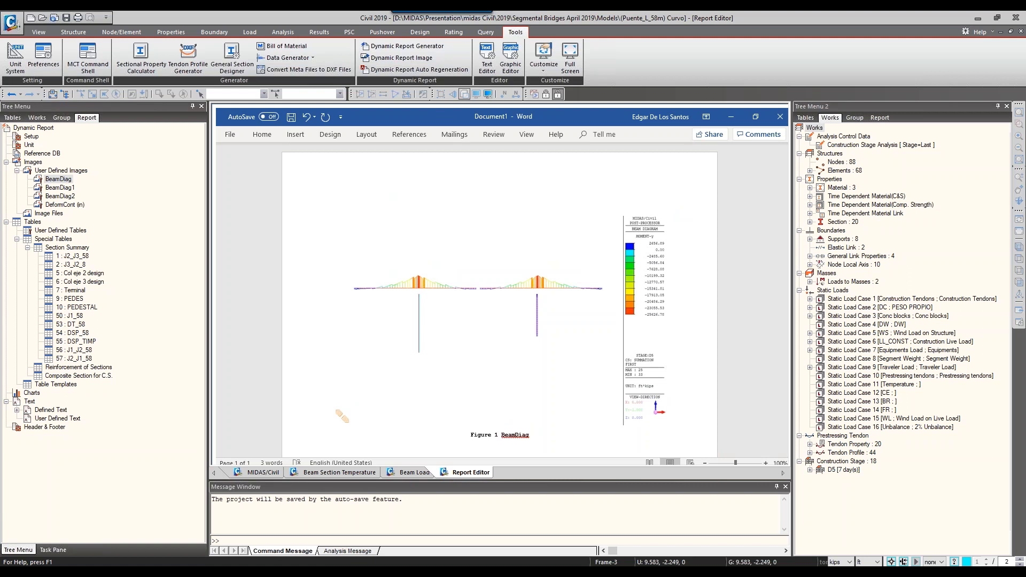
text(Moment diagram before key segment)
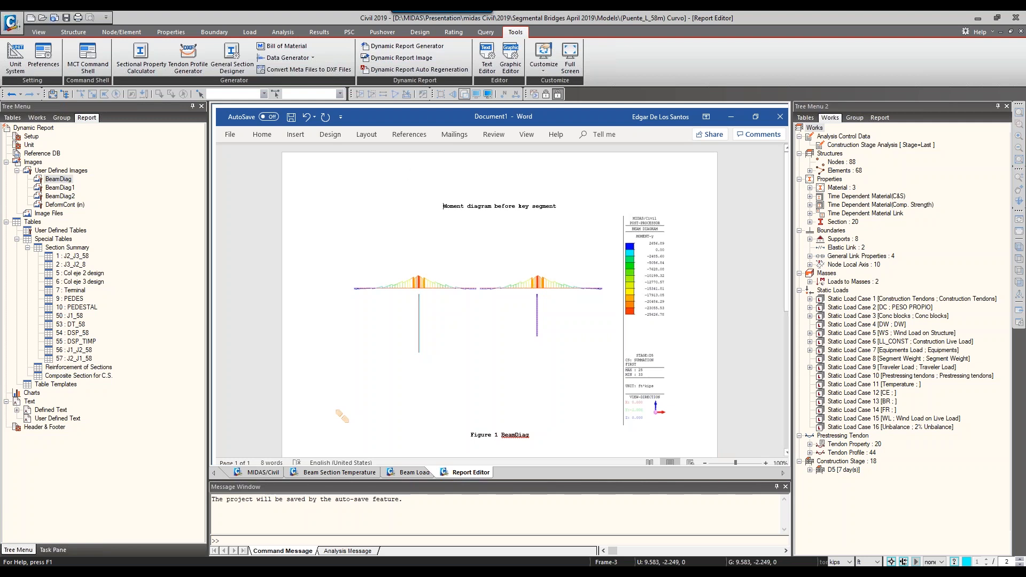
Reword the heading above the figure to "Forces review before key segment"
click(443, 206)
text(Forces revie)
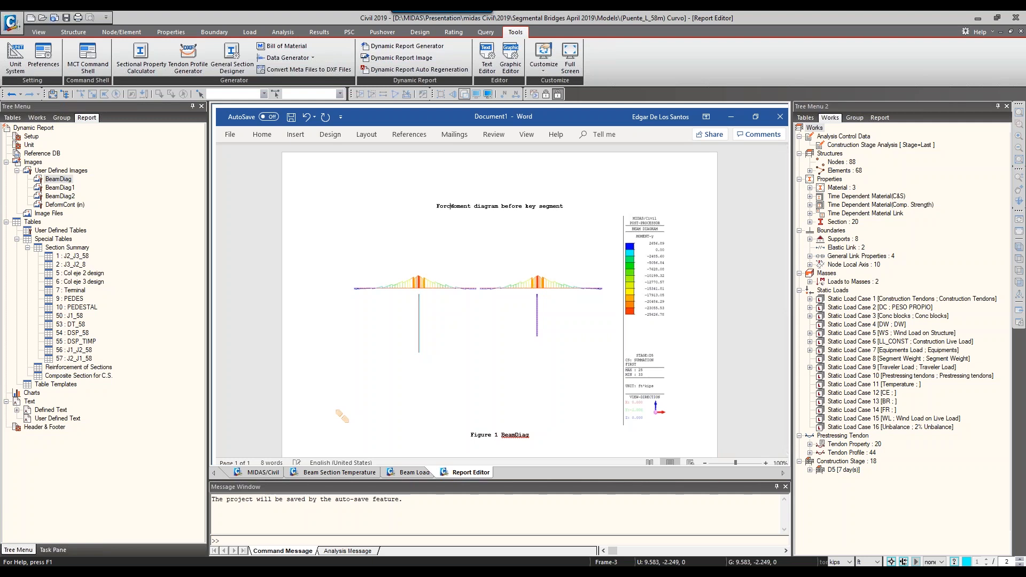
text(w)
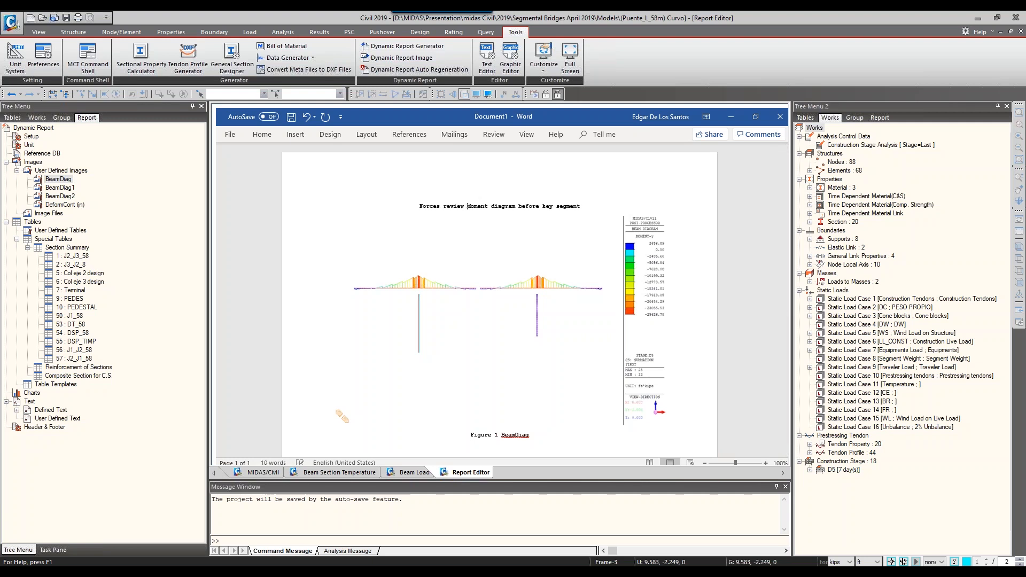
key(Delete)
key(Delete)
key(Delete)
key(Delete)
key(Delete)
key(Delete)
key(Delete)
key(Delete)
key(Delete)
key(Delete)
key(Delete)
key(Delete)
key(Delete)
key(Delete)
key(Delete)
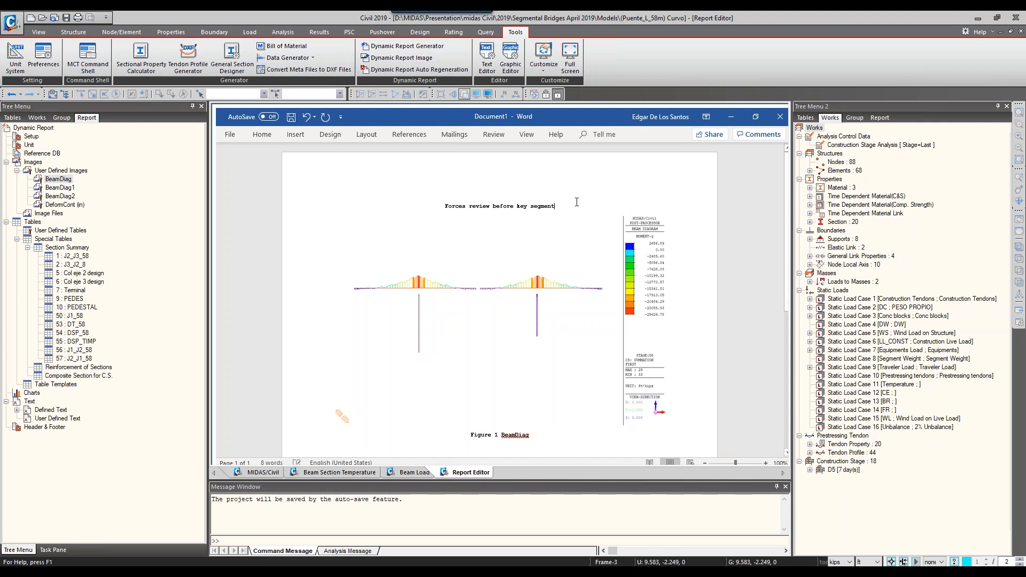
Left-align the heading and end it with a period and a new empty line
click(262, 135)
click(413, 175)
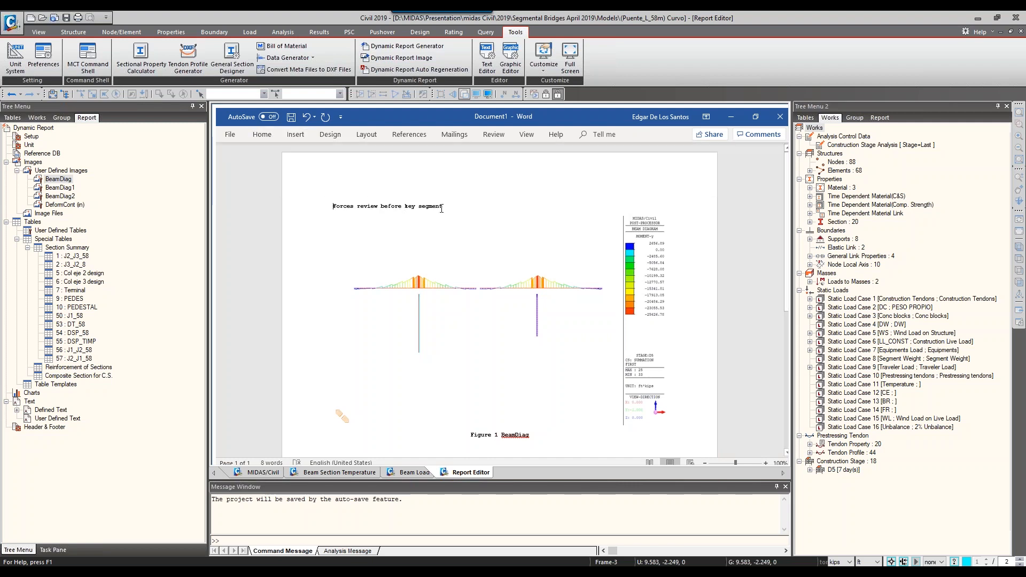
text(.)
key(Return)
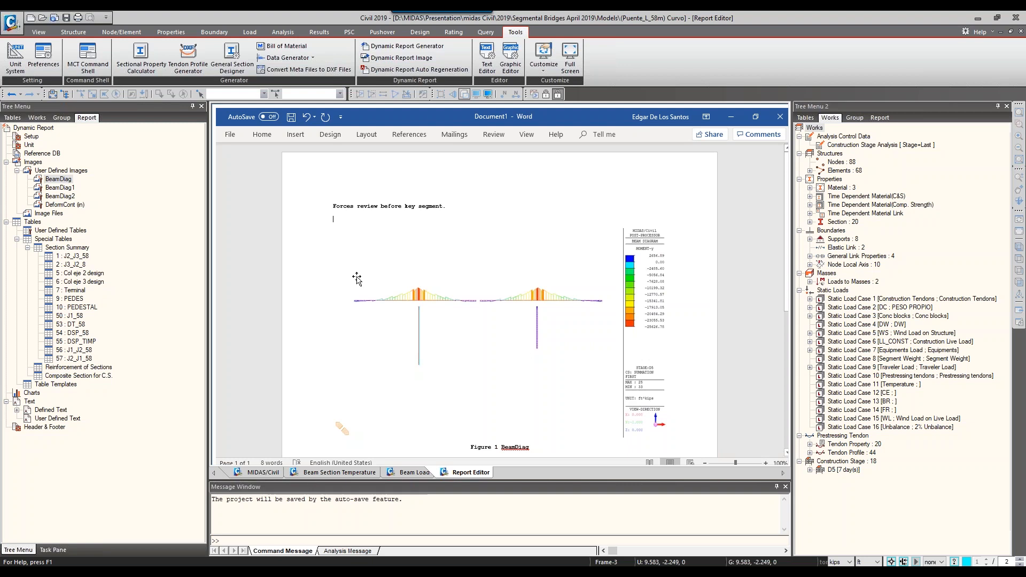
scroll(536, 392, down, 2)
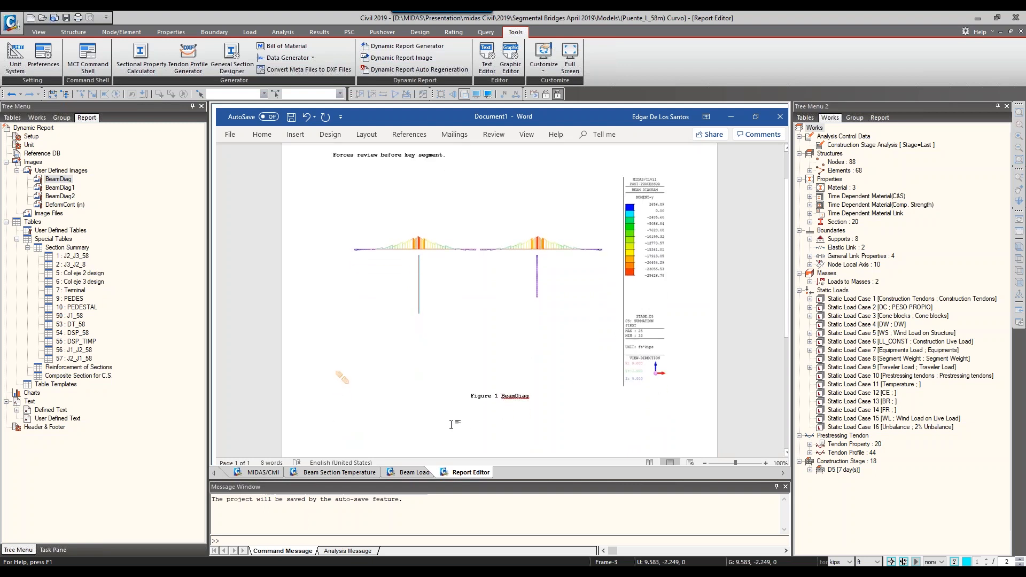
Insert the user-defined images BeamDiag1 and BeamDiag2 into the report below the first figure
double_click(60, 188)
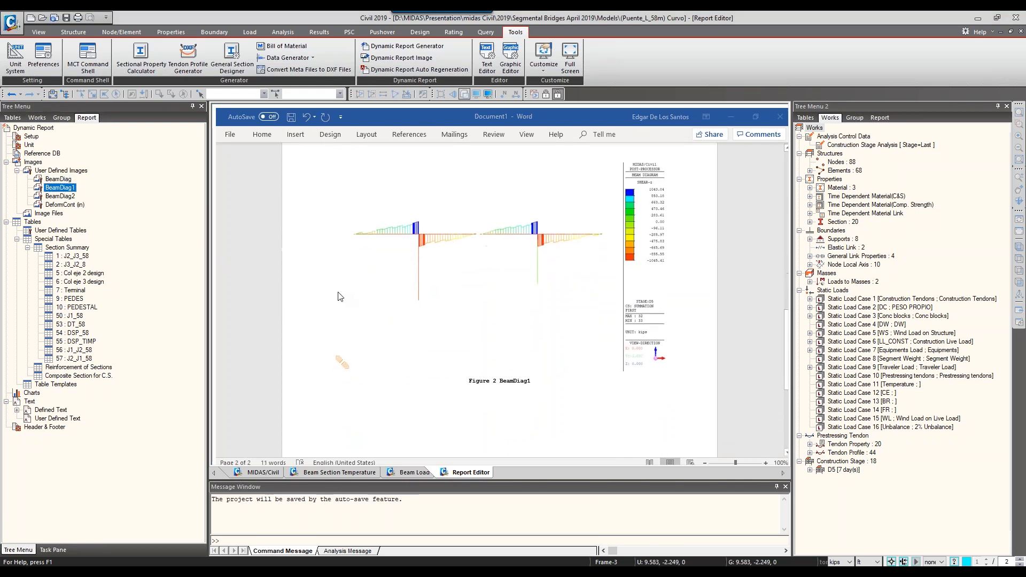
scroll(339, 297, down, 3)
click(56, 196)
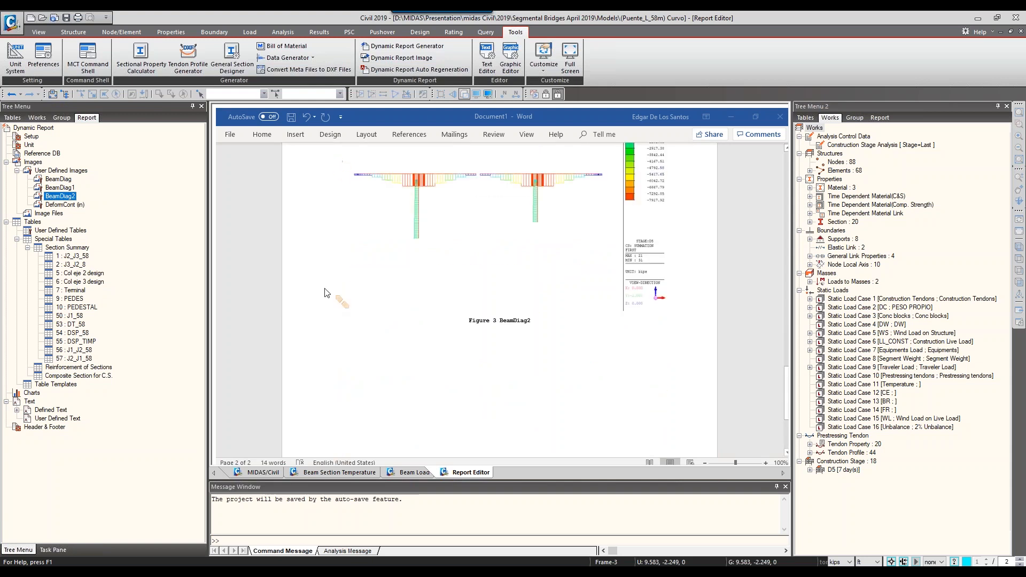
scroll(327, 292, up, 4)
scroll(427, 327, down, 7)
Add the heading "Serviceability Check" below the BeamDiag2 figure, followed by a new line
click(373, 332)
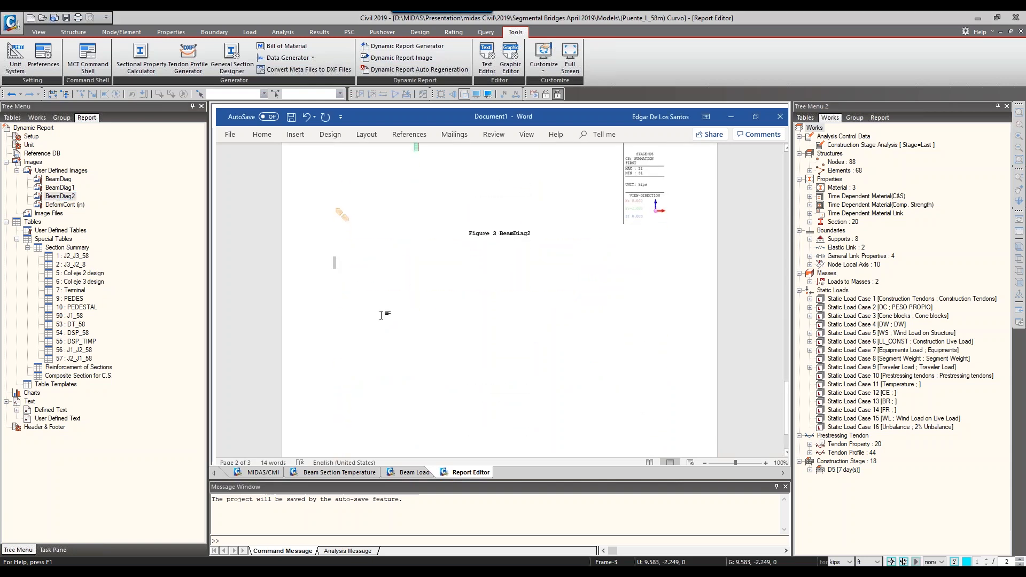
key(Return)
key(Return)
text(Serviceability Check)
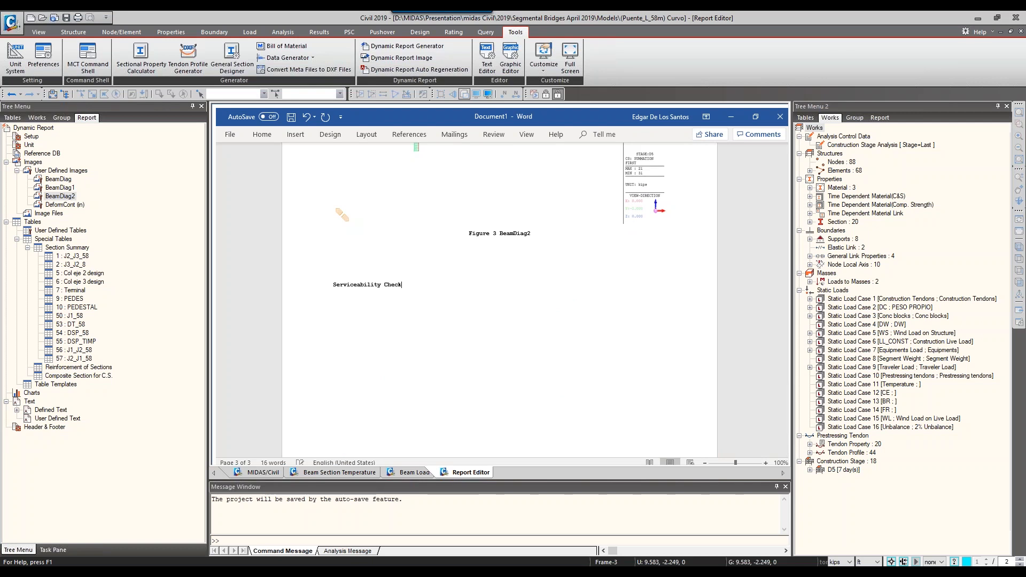
ctrl+scroll(406, 327, up, 3)
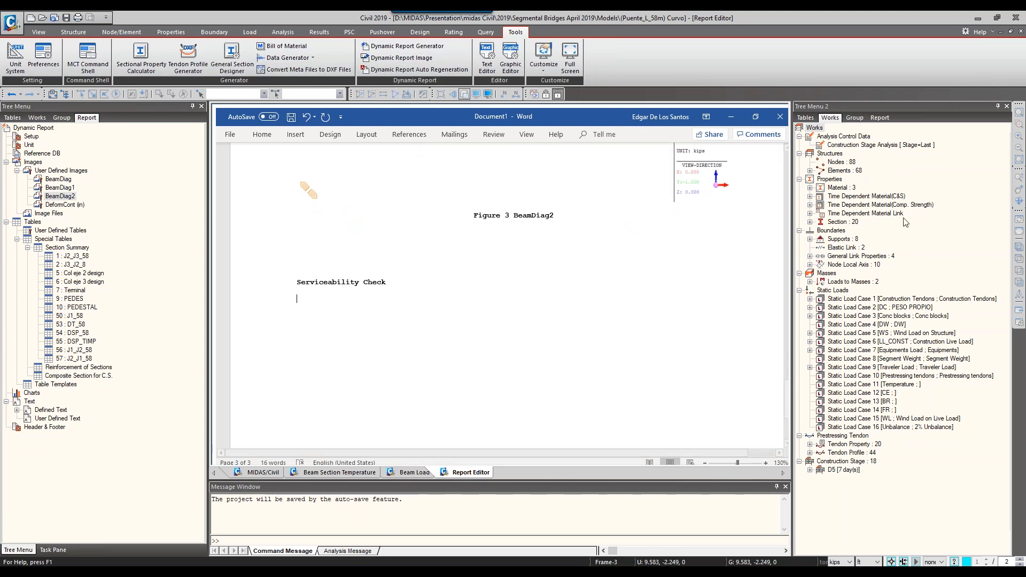
Add "2.5.2.6.2 – Deflection criteria" under the heading with its four bulleted load limits: Span/800, Span/1000, Span/300 and Span/375
click(850, 216)
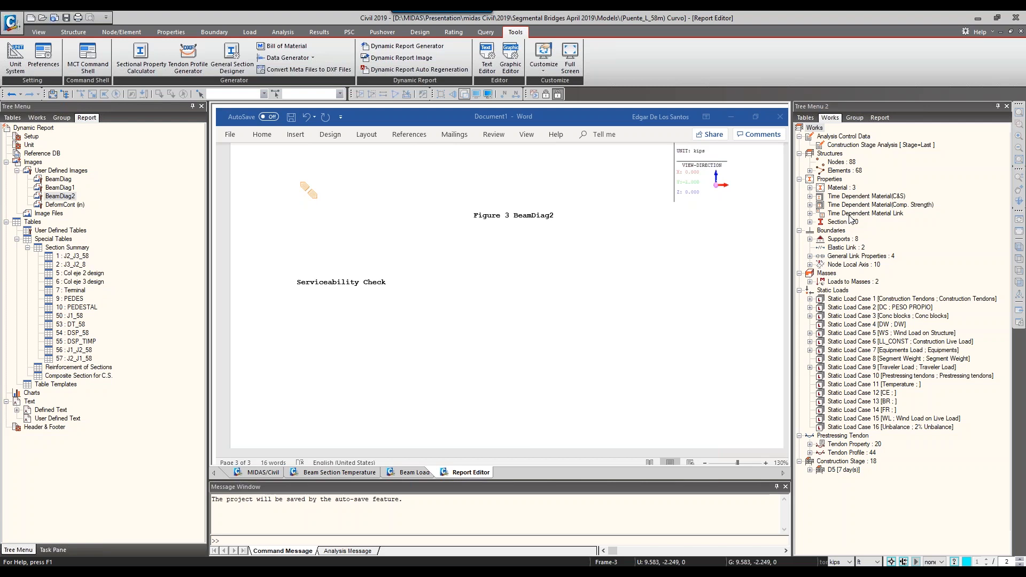
click(376, 322)
text(2.5.2.6.2 – Deflection criteria Vehicular load, general --------------------------------------- Span/800 Vehicular and pedestrian loads -----------------------------Span/1000 Vehicular load on cantilever arms---------------------------Span/300 Vehicular and pedestrian loads on cantilever arms----- Span/375)
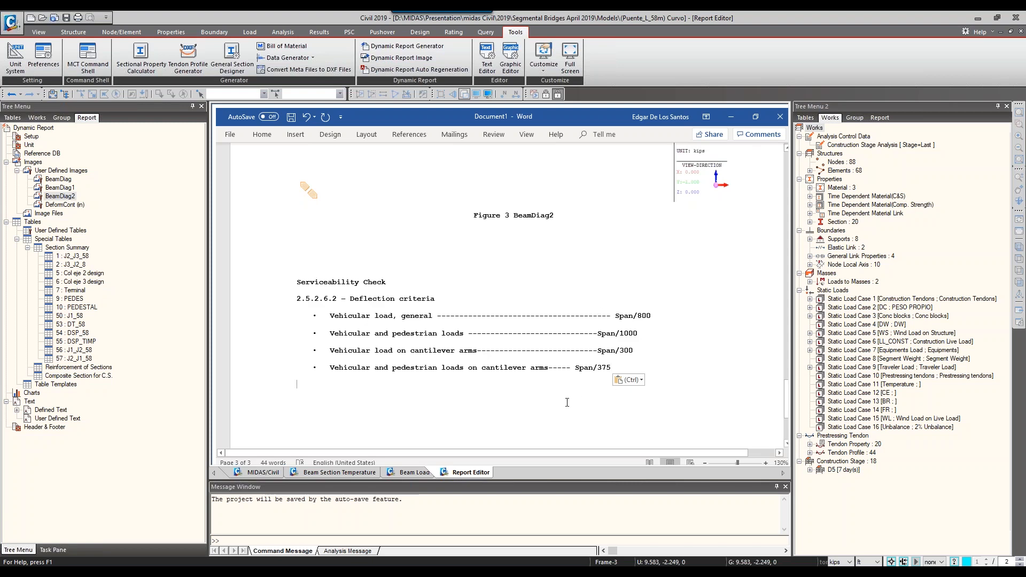
key(Return)
scroll(435, 366, down, 3)
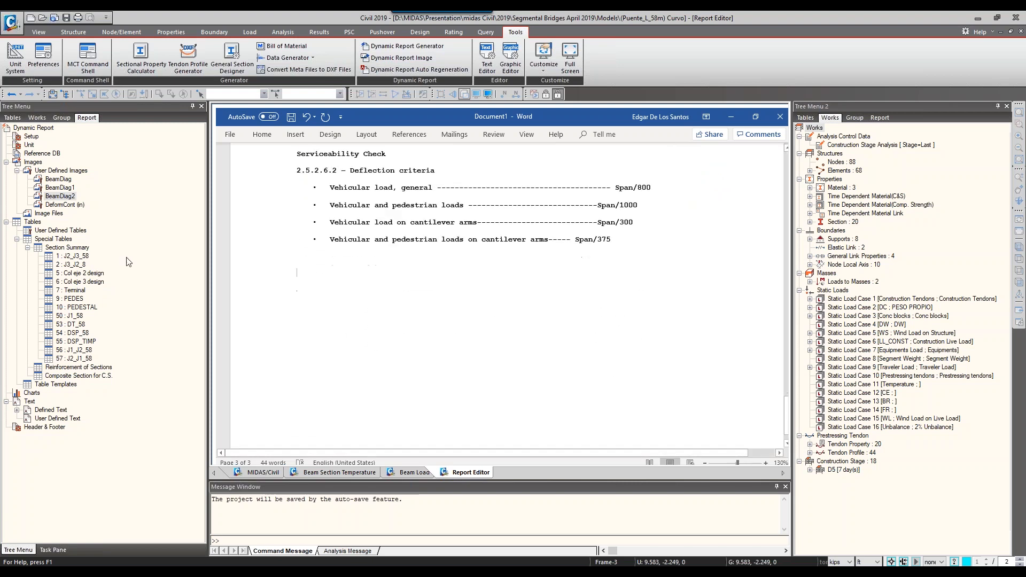
Insert the user-defined image DeformCont (in) below the deflection criteria and look over the placed figure
click(62, 205)
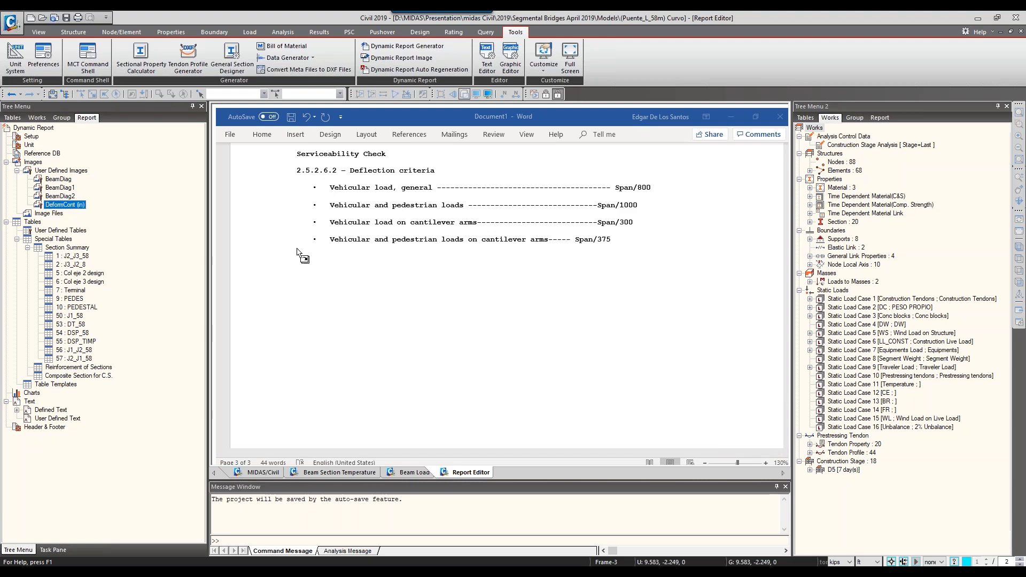
scroll(443, 302, down, 2)
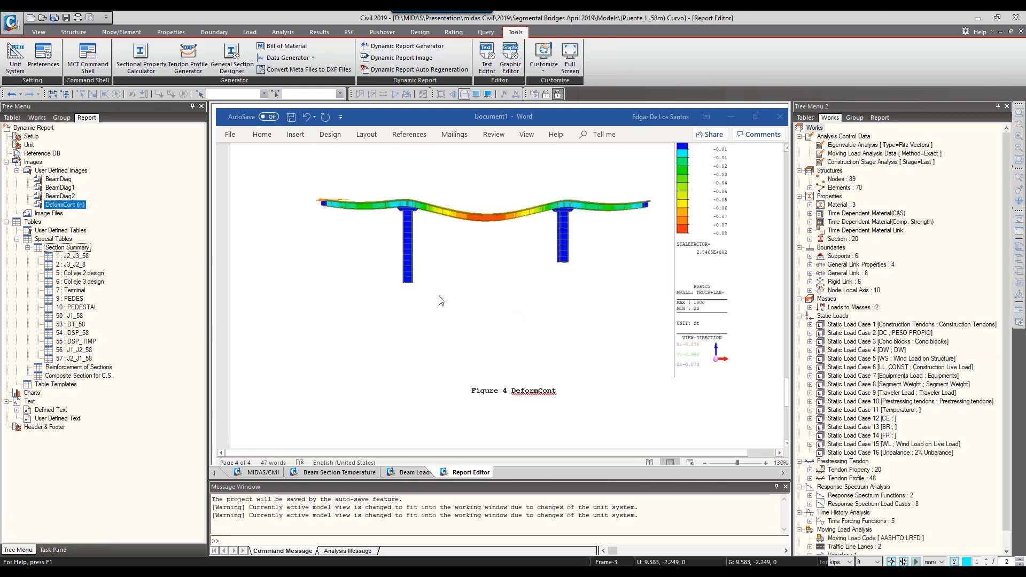
click(422, 298)
scroll(422, 299, up, 4)
scroll(462, 325, down, 5)
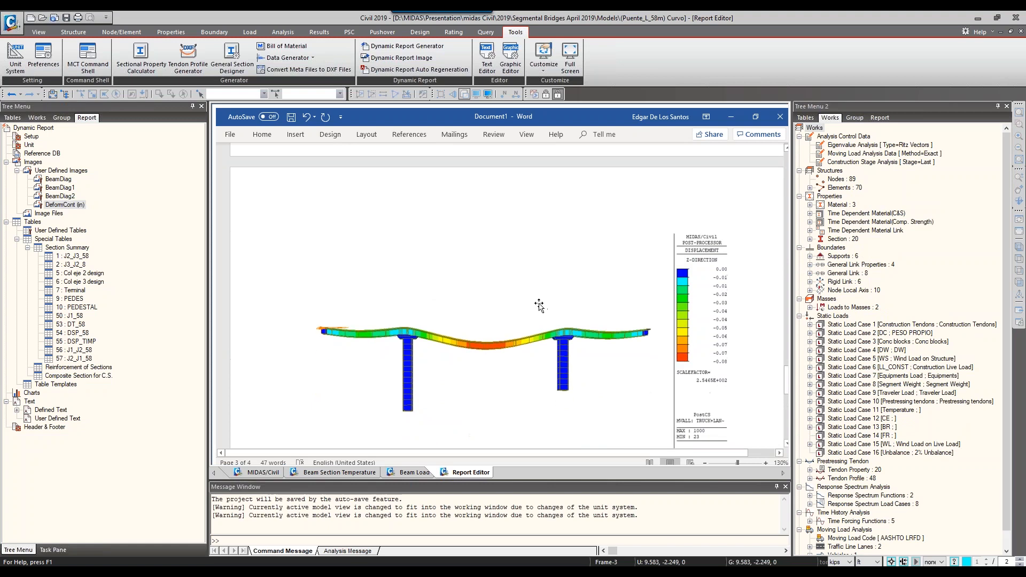
ctrl+scroll(529, 305, down, 2)
ctrl+scroll(573, 339, down, 1)
scroll(573, 339, up, 10)
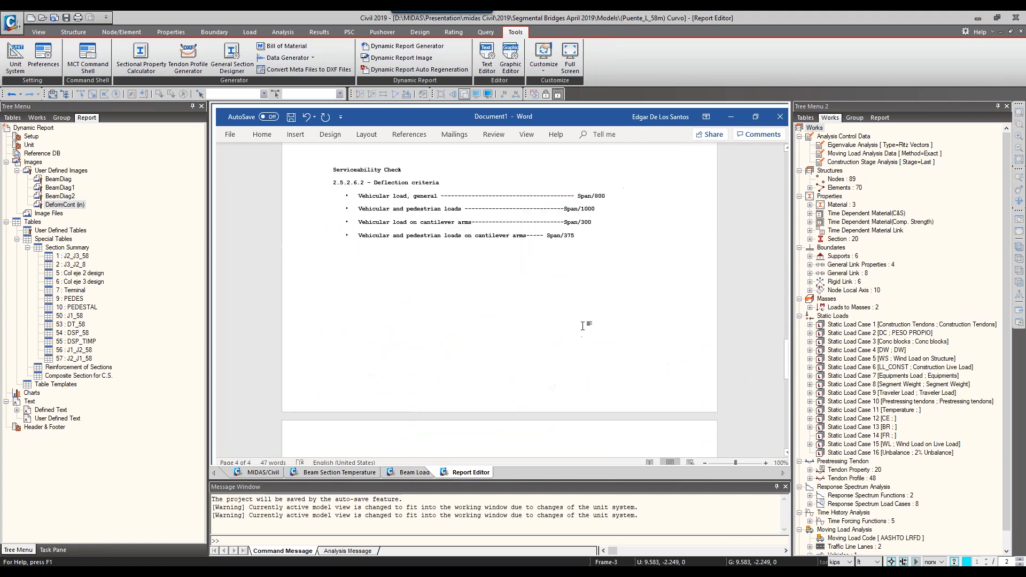
Add blank lines between the BeamDiag2 figure and the Serviceability Check heading to push that section onto the next page
scroll(503, 271, down, 3)
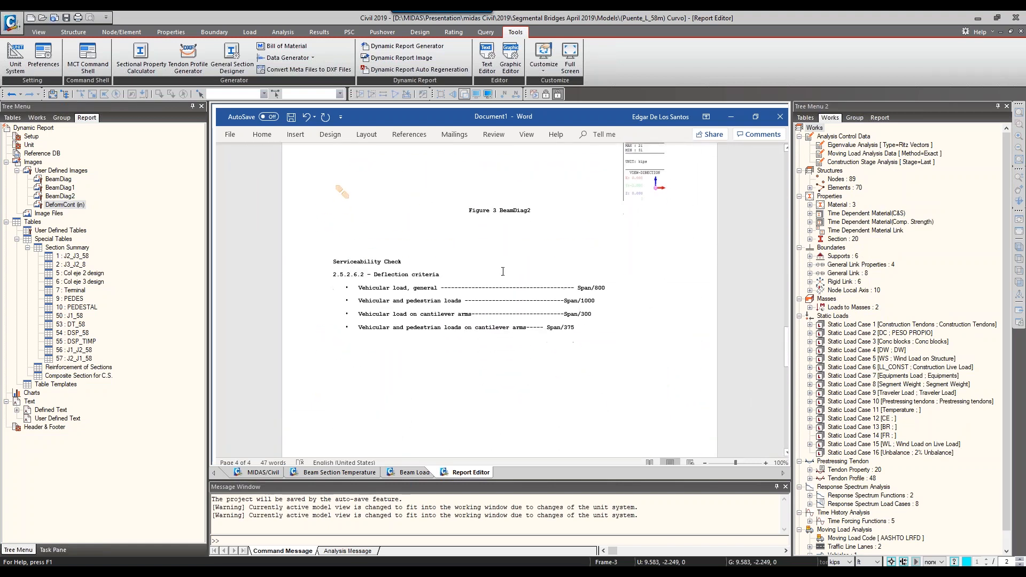
click(476, 233)
key(Return)
key(Return)
key(Return)
key(Return)
key(Return)
key(Return)
key(Return)
key(Return)
key(Return)
key(Return)
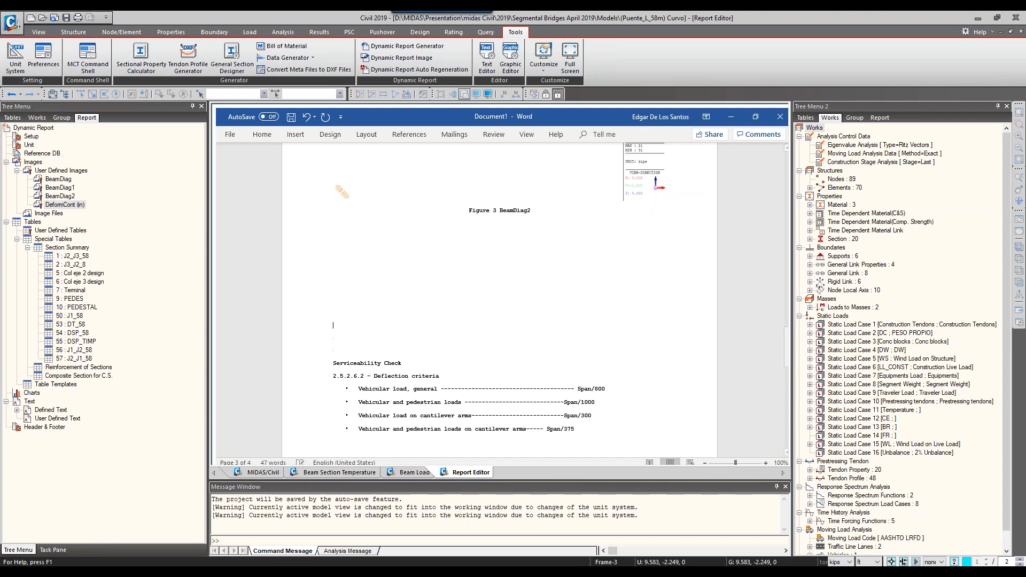
key(Return)
key(Return)
key(Return)
key(Return)
key(Return)
key(Return)
key(Return)
key(Return)
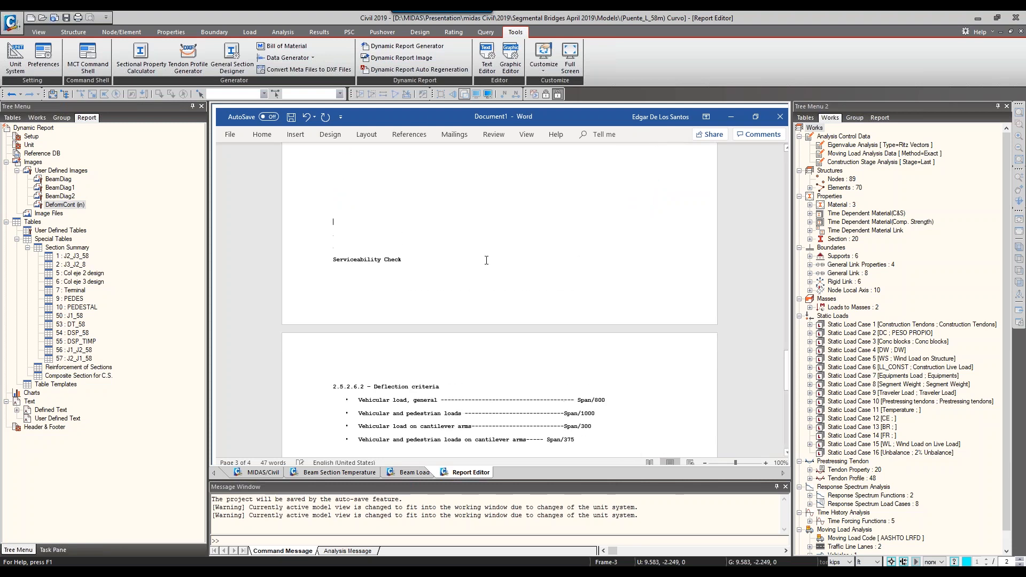
Review the report's Serviceability Check page, examining the deflection criteria and the DeformCont displacement figure
scroll(493, 272, up, 5)
scroll(494, 272, down, 1)
ctrl+scroll(496, 273, up, 2)
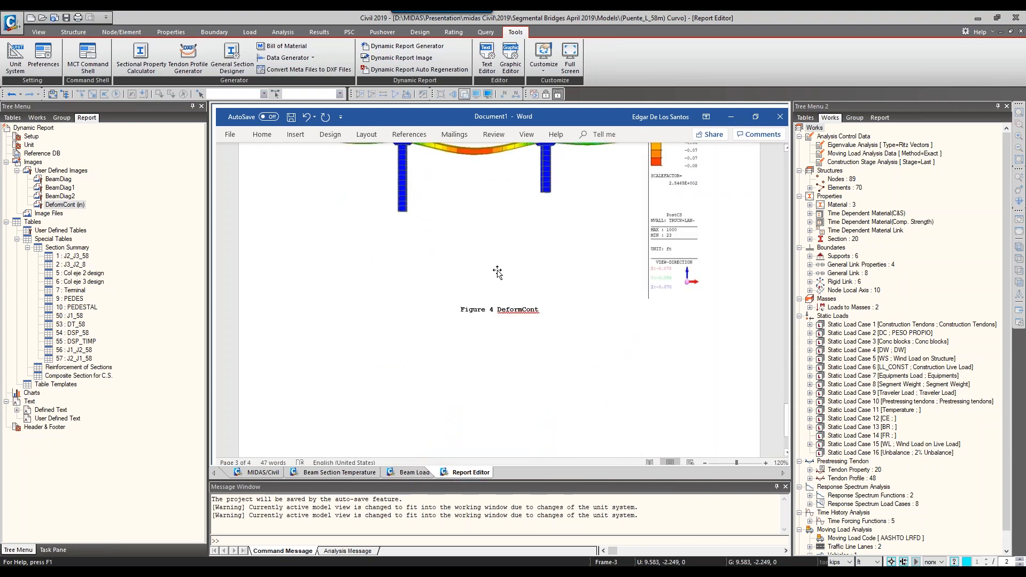
scroll(498, 272, up, 1)
scroll(498, 268, down, 6)
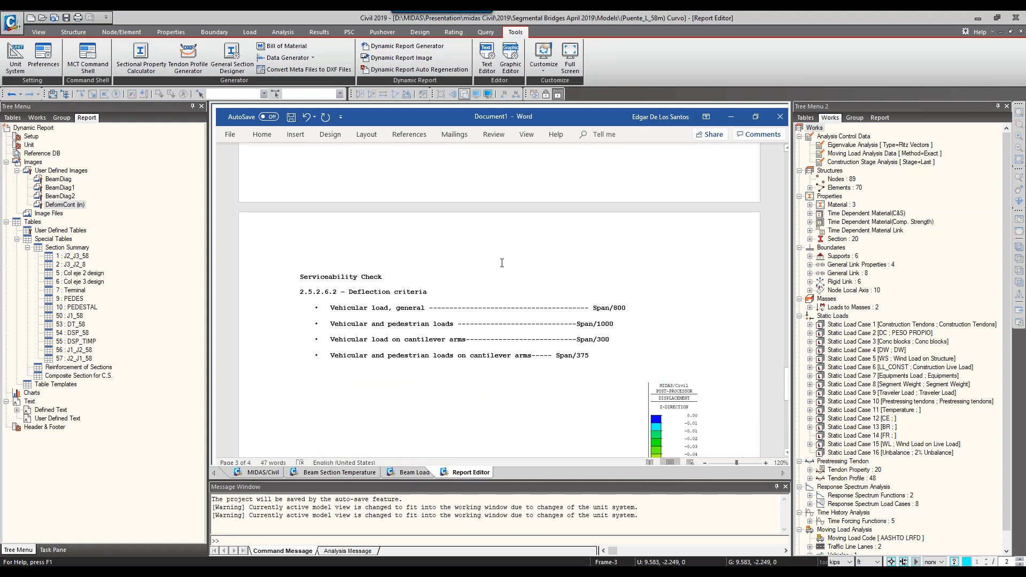
scroll(508, 283, down, 8)
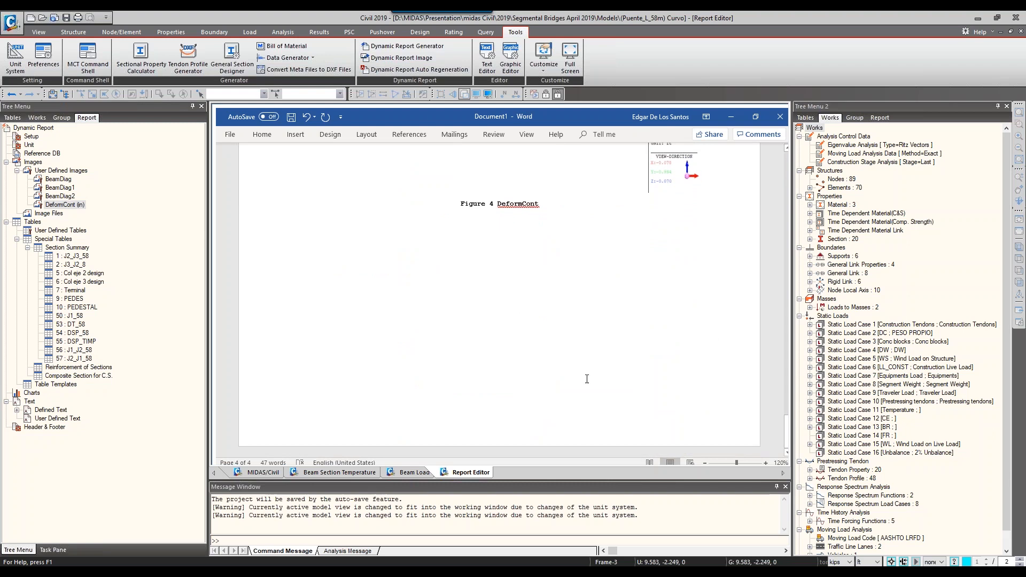
scroll(620, 351, up, 8)
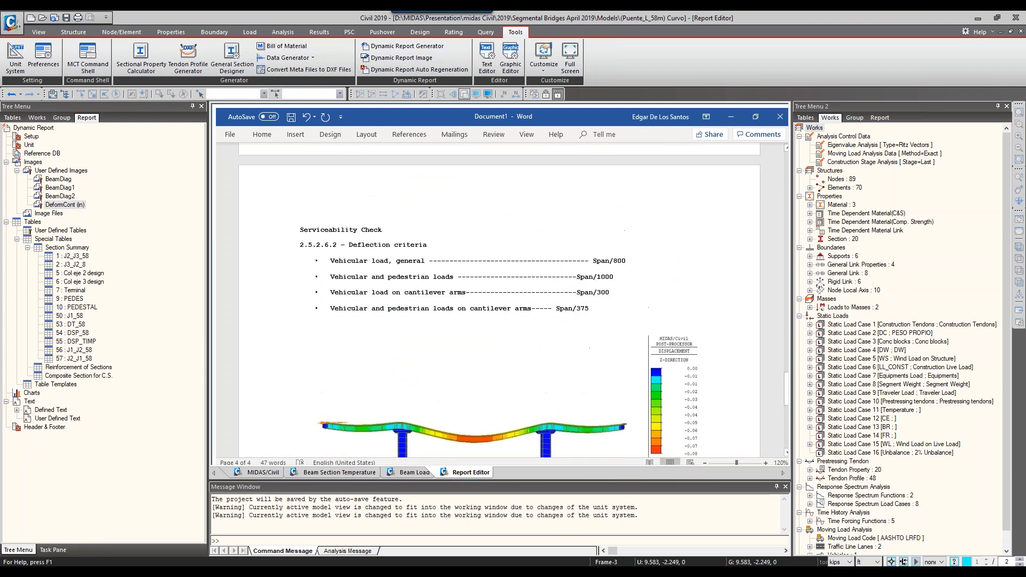
scroll(575, 355, up, 4)
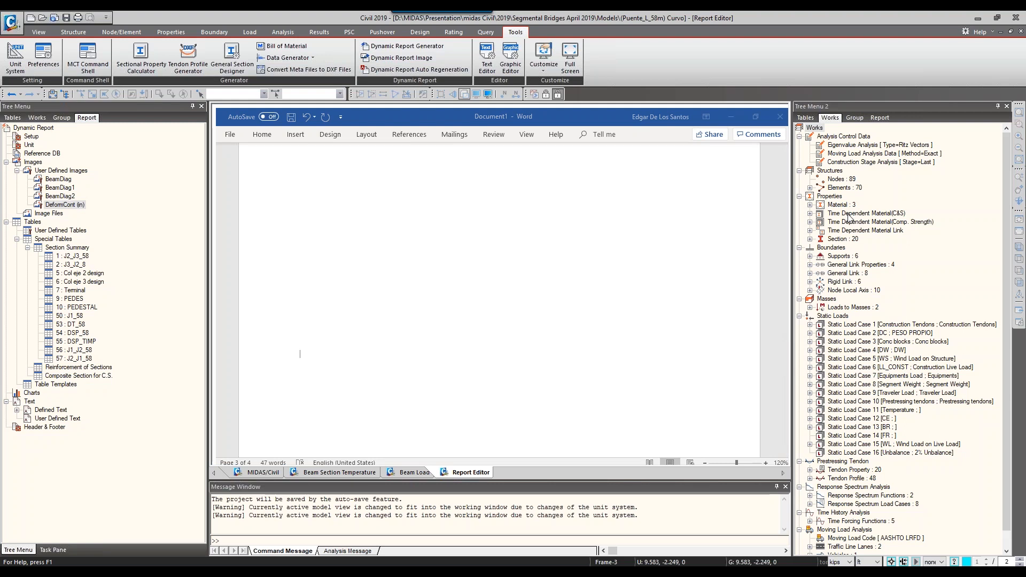
scroll(497, 302, down, 6)
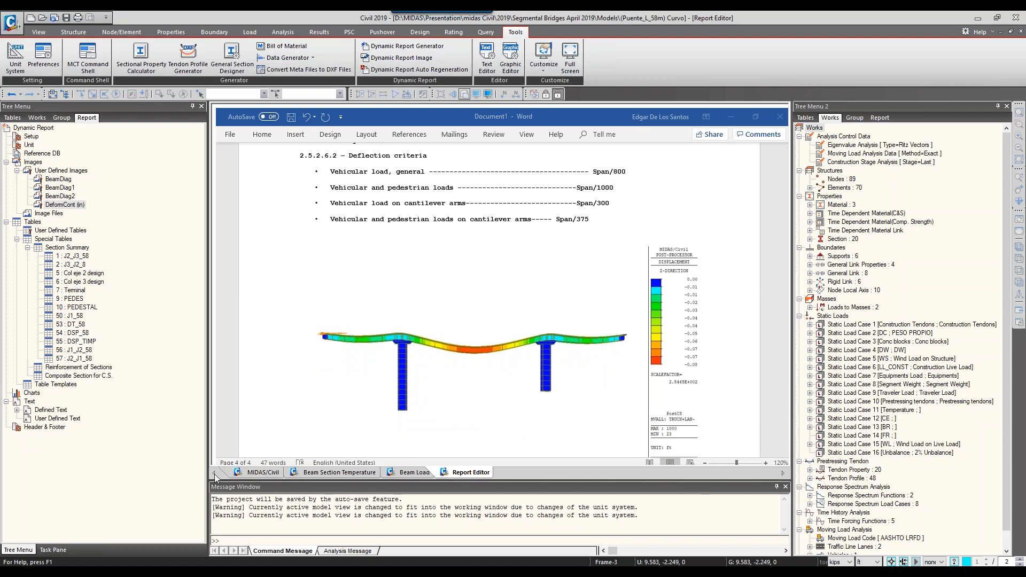
Return to the bridge model view and show the model in front elevation
click(242, 473)
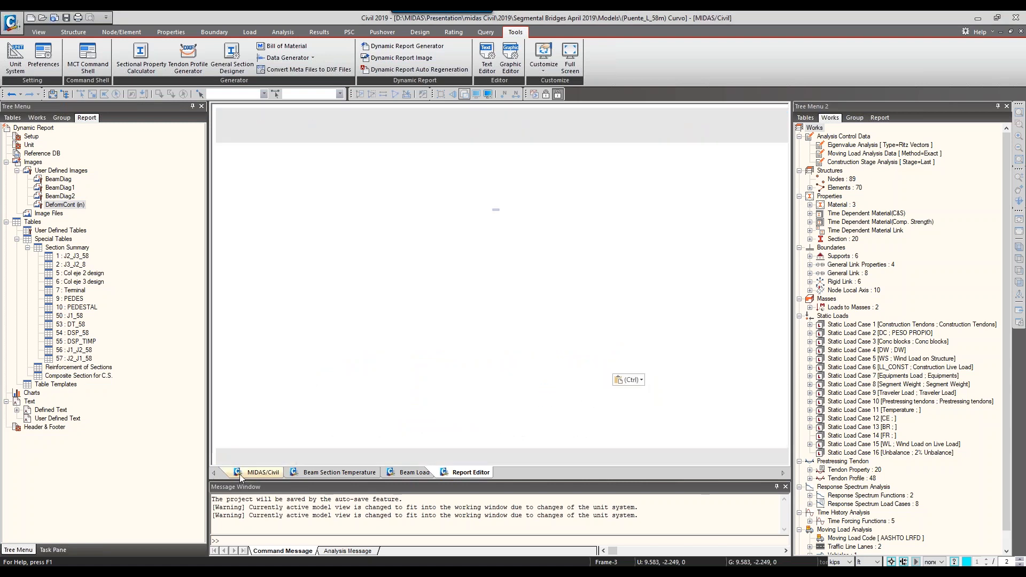
click(1018, 232)
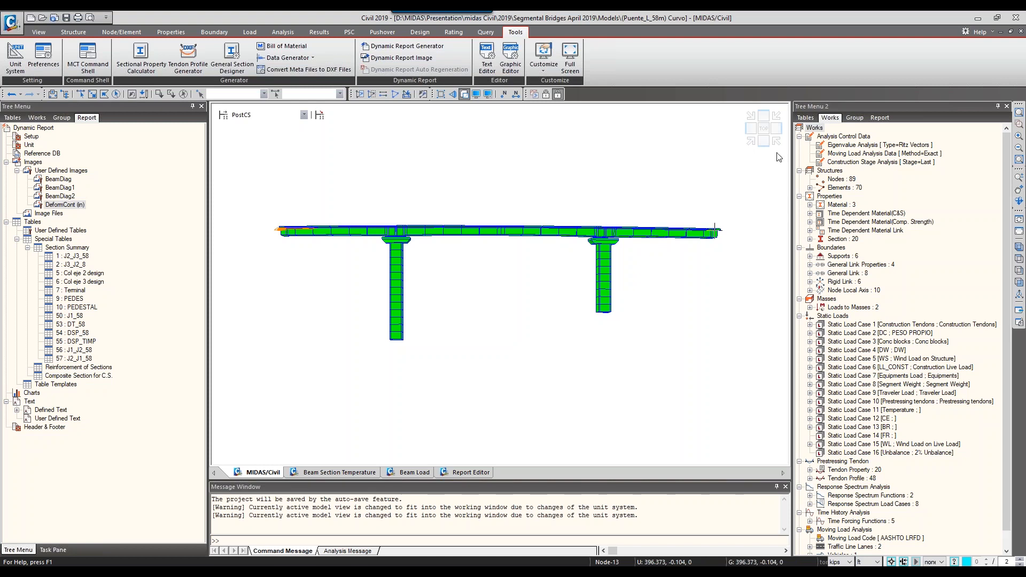
click(763, 141)
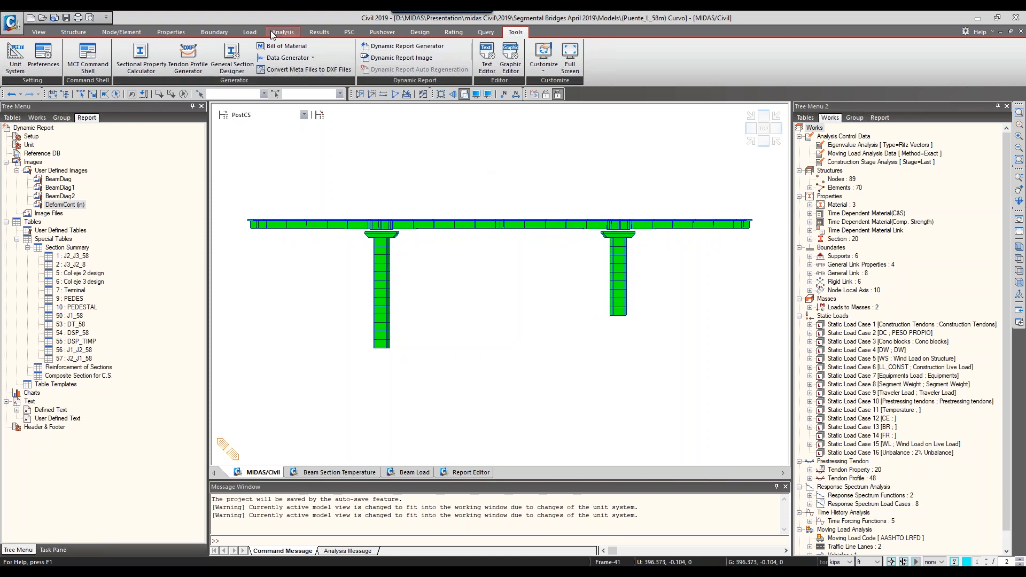
Open the Bridge Girder Stress Diagram and select load combination CBmax: gLCB59 for the SUPERESTRUCTURA group
click(321, 32)
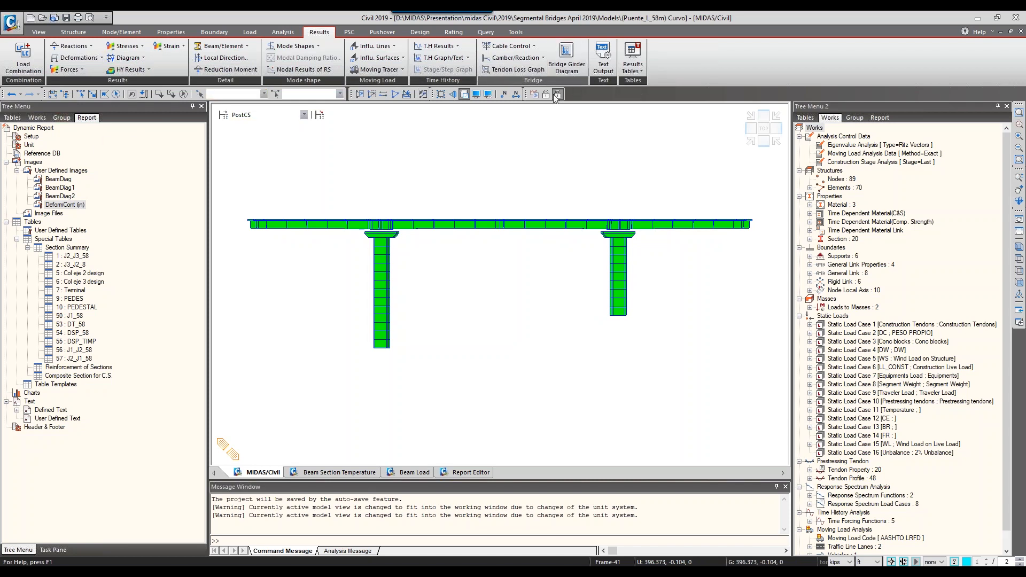
click(562, 66)
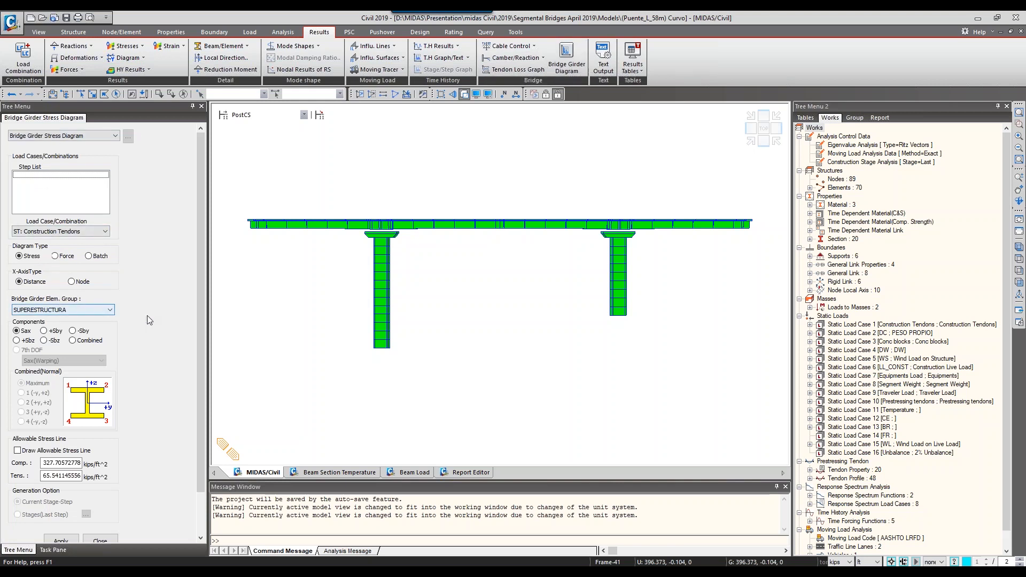
scroll(150, 317, down, 2)
scroll(153, 319, up, 2)
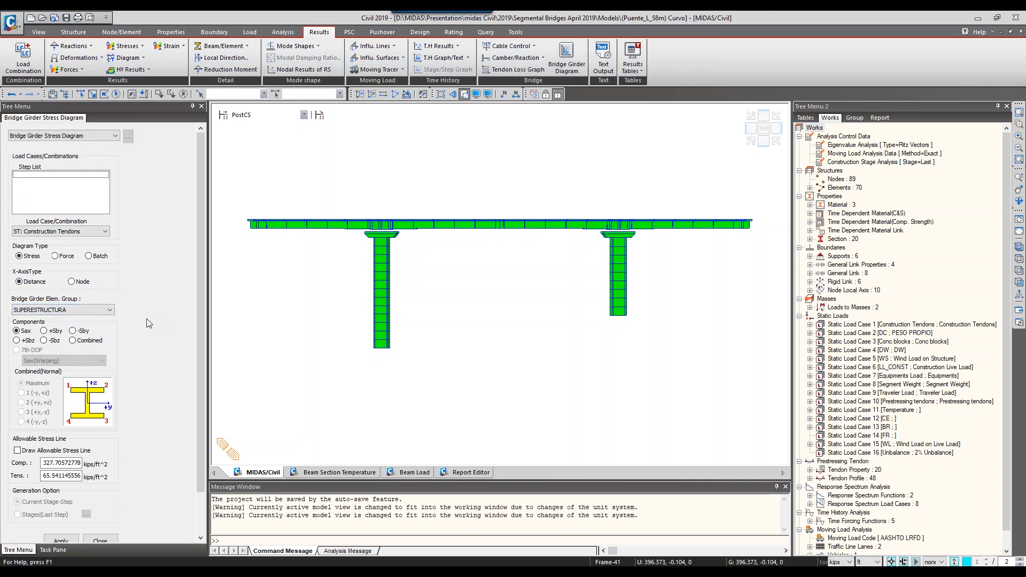
click(102, 231)
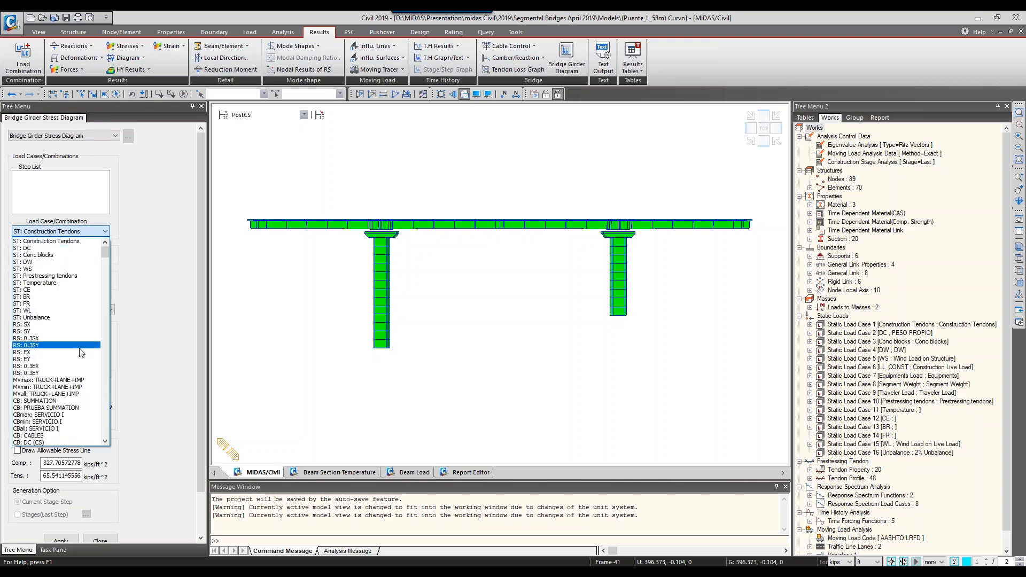
scroll(64, 321, down, 2)
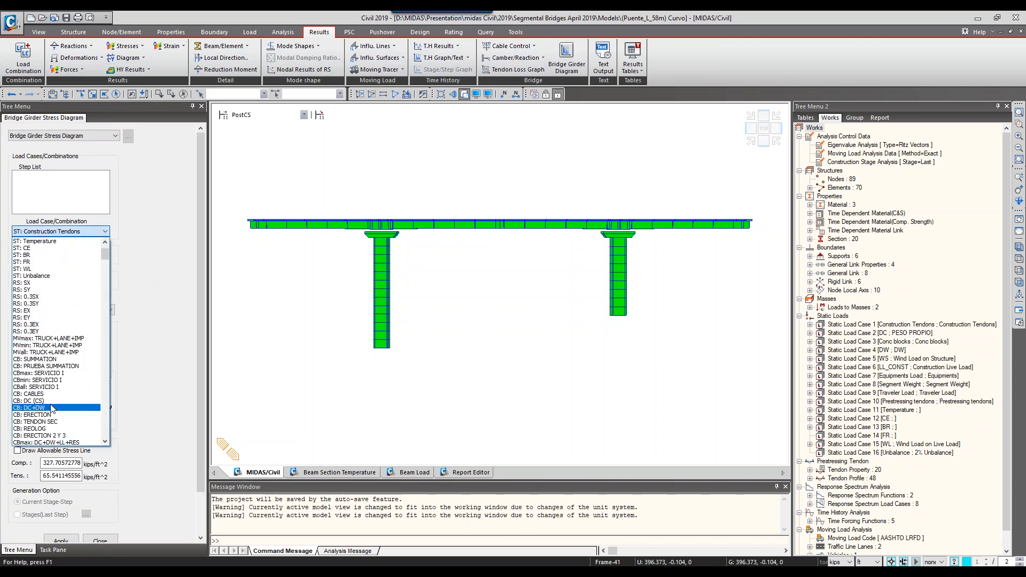
scroll(83, 398, down, 7)
scroll(84, 401, down, 7)
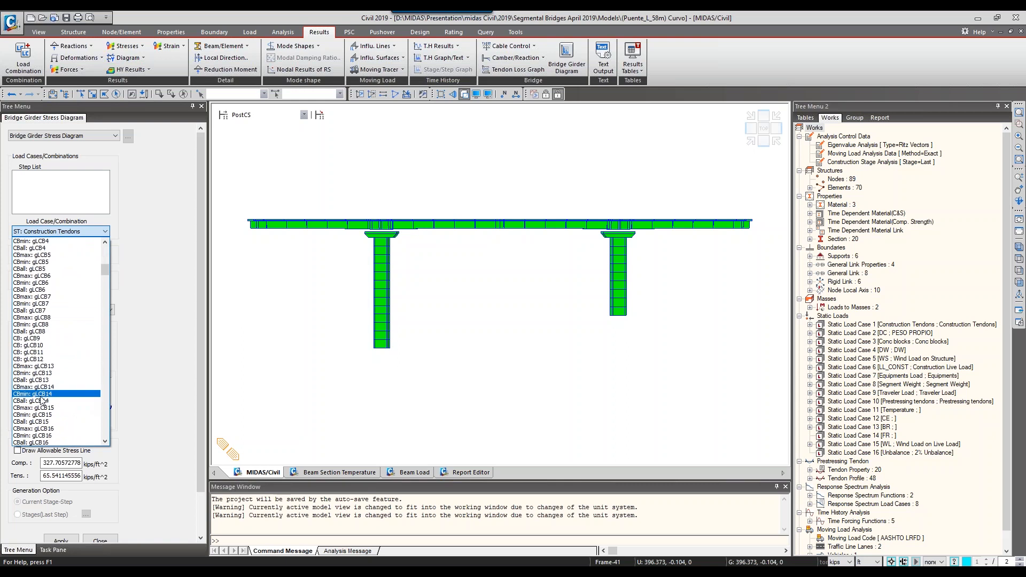
drag(103, 272, 104, 327)
click(61, 347)
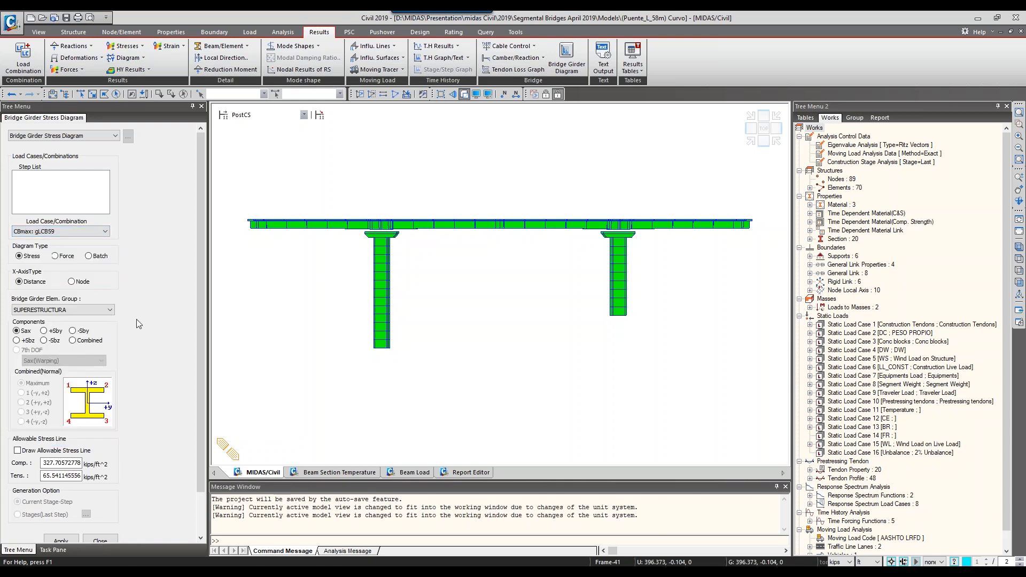
Generate the combined stress diagram at point 1 (-y,+z) with the allowable stress lines drawn
click(72, 340)
click(36, 395)
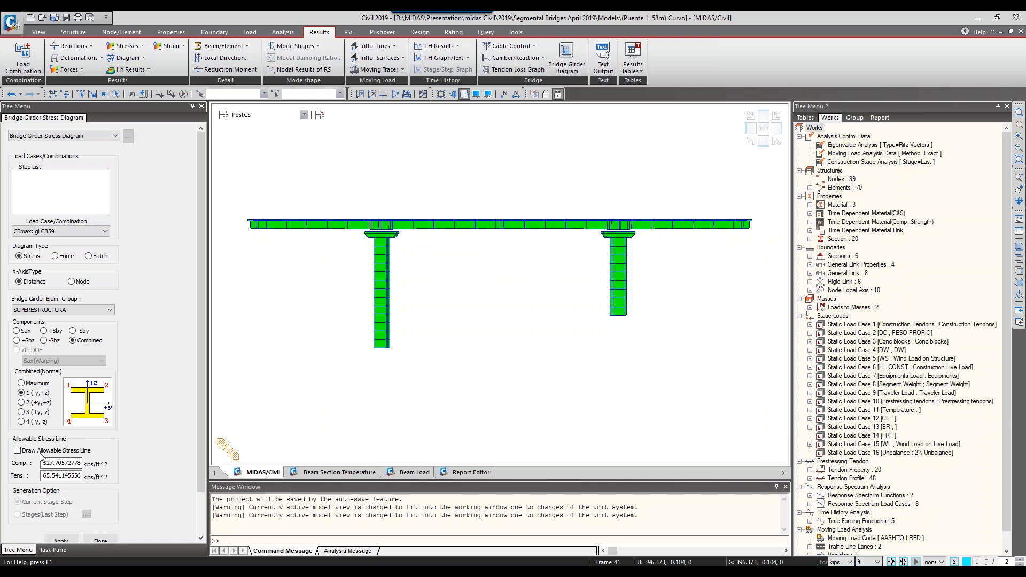
click(21, 453)
click(66, 540)
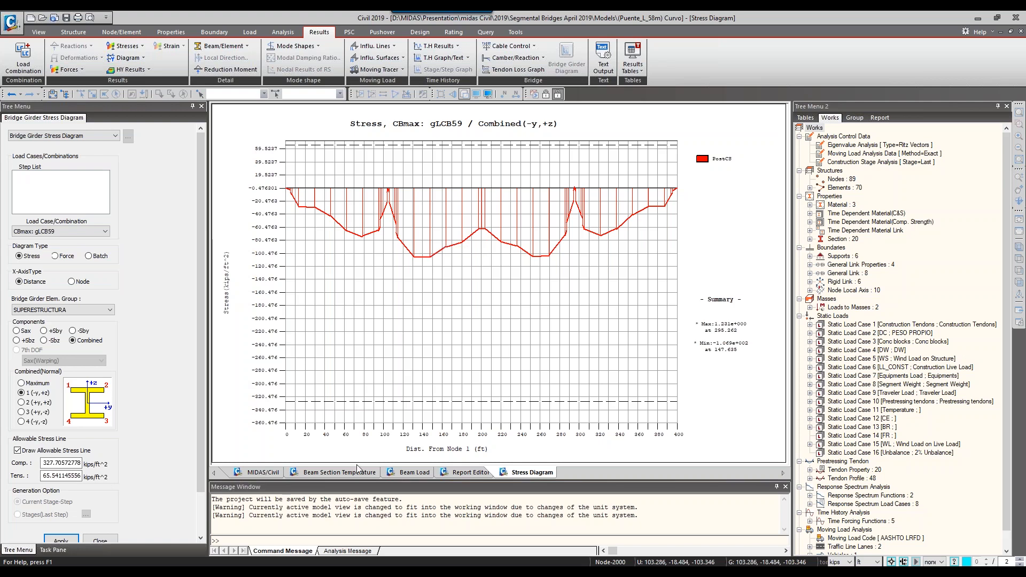
Return to the bridge model view and check the available PSC design codes, keeping AASHTO-LRFD12
click(240, 473)
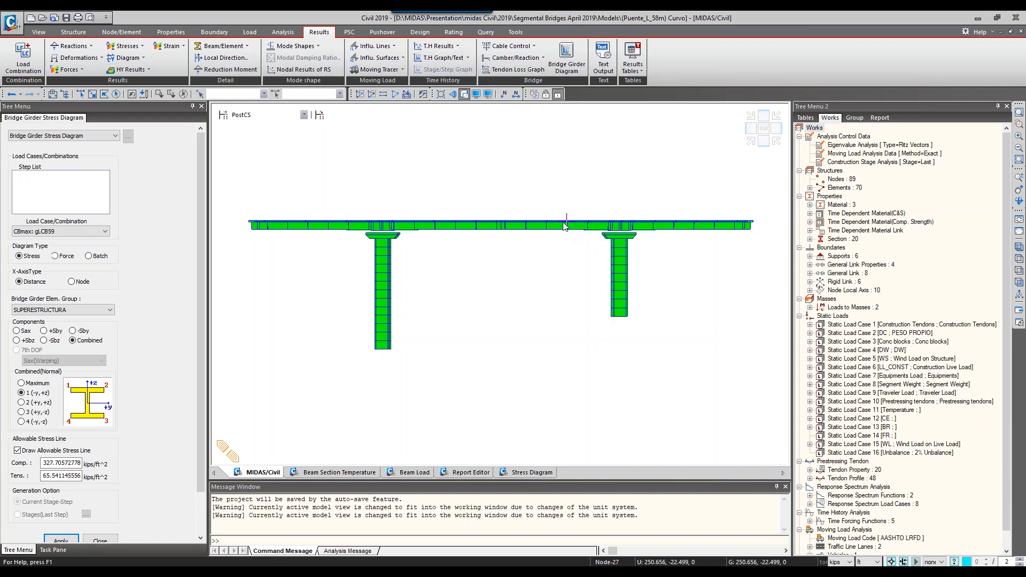
click(343, 33)
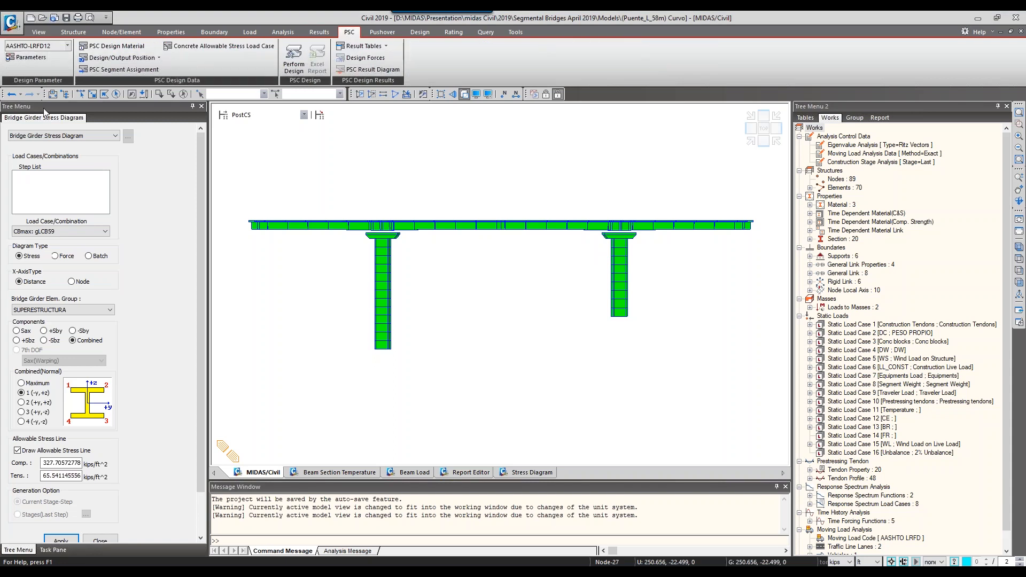
click(65, 43)
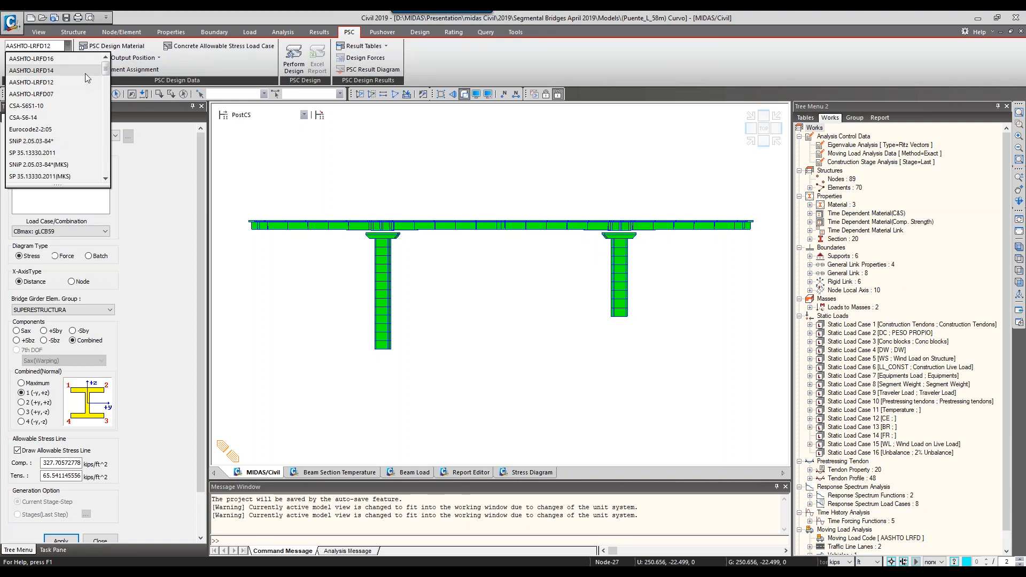
click(168, 12)
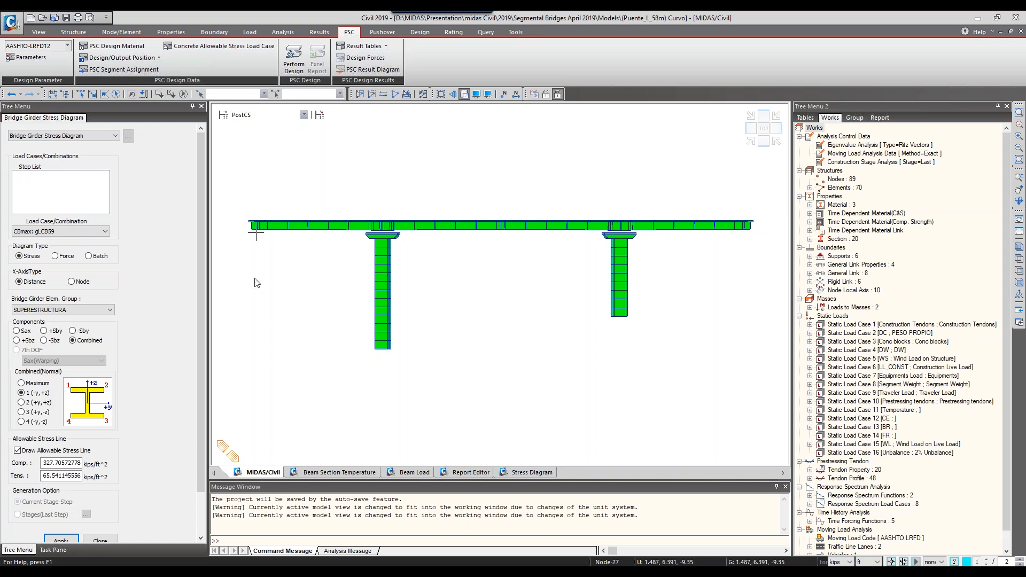
Review the AASHTO-LRFD12 PSC design parameters and the concrete and rebar design settings of the 6000 PSI material
click(41, 56)
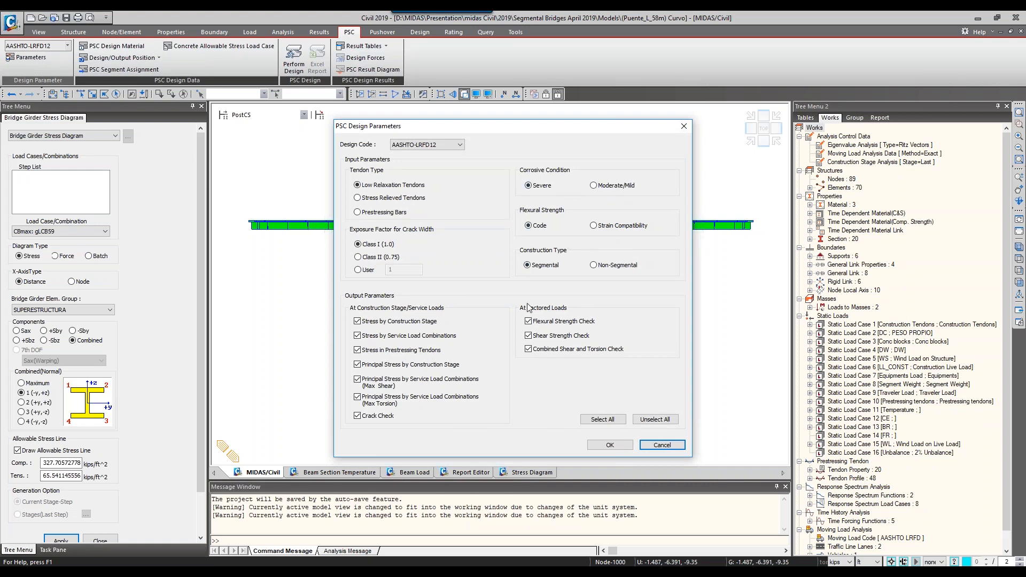
click(683, 127)
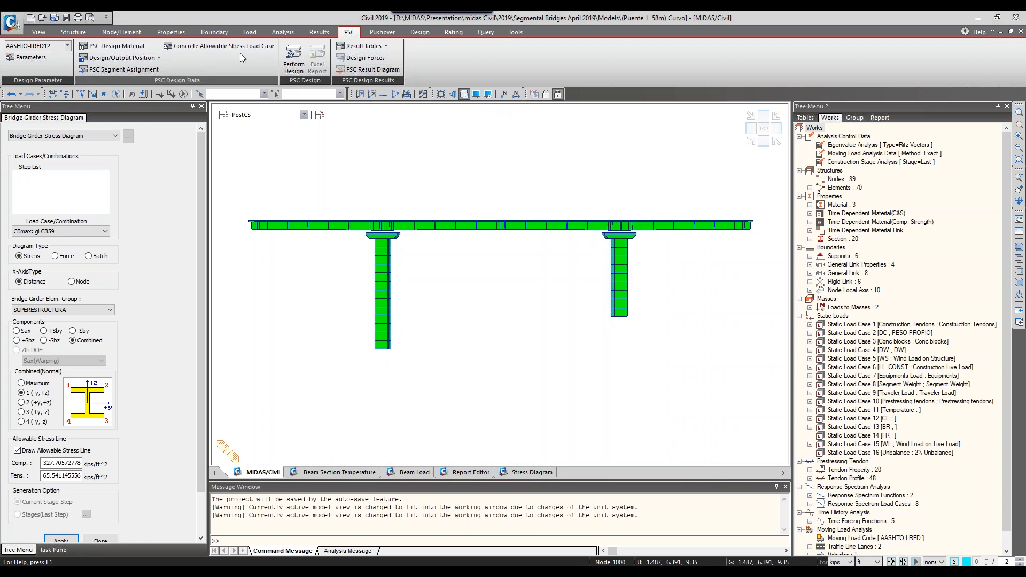
click(126, 46)
click(434, 223)
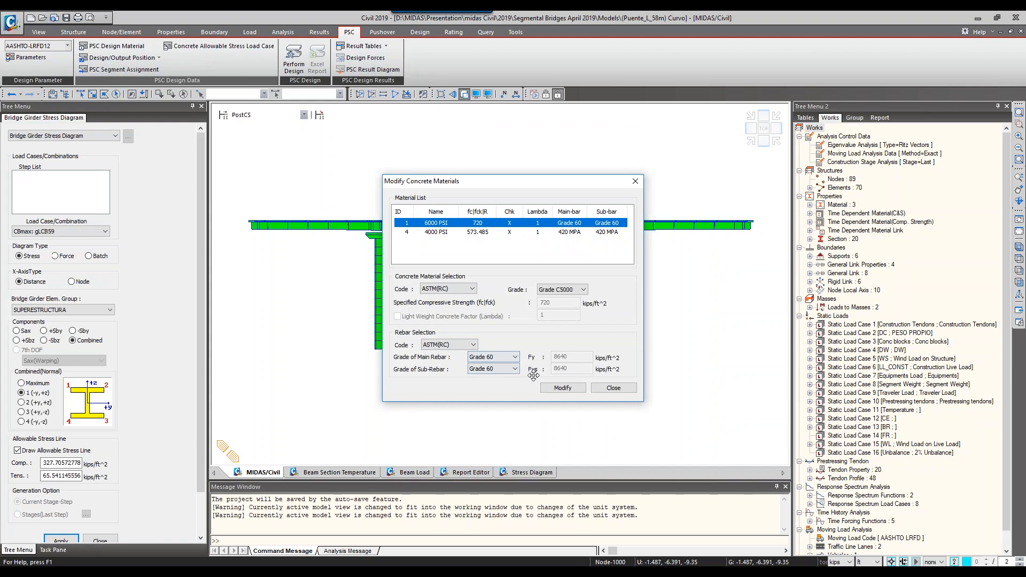
click(634, 181)
click(121, 58)
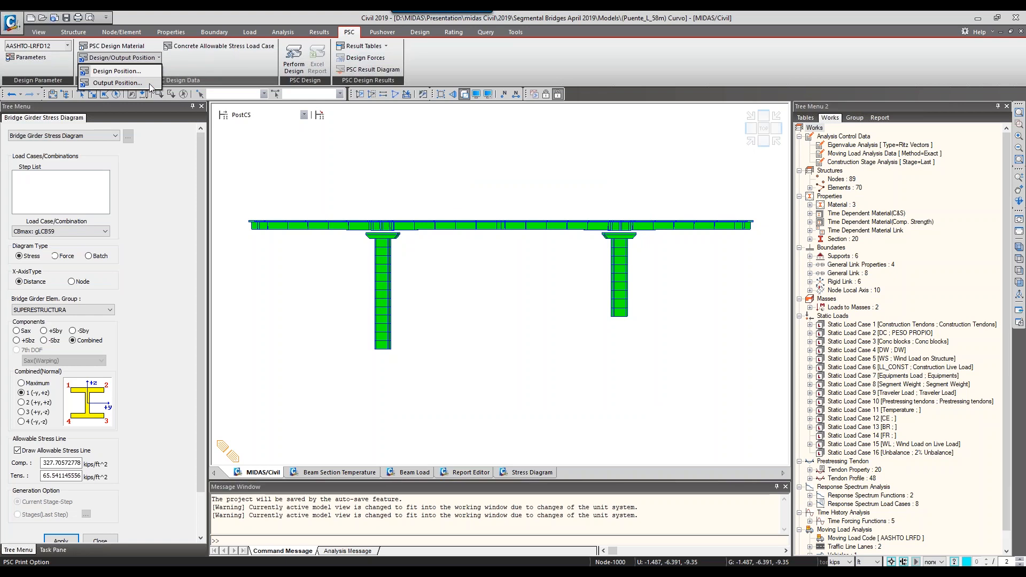
click(185, 71)
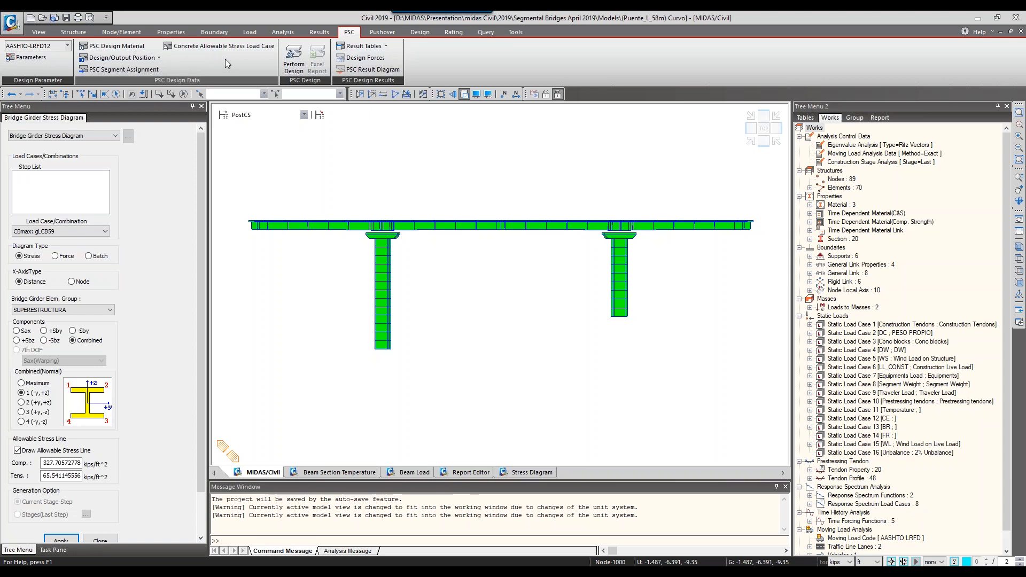
Check the service limit assignments of the concrete allowable stress load cases and perform the PSC design
click(260, 48)
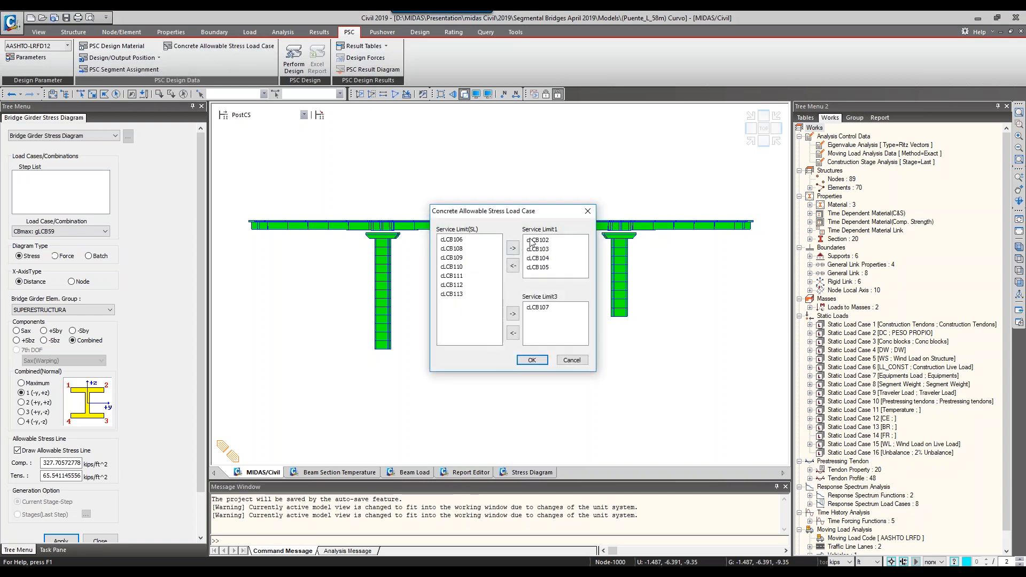
click(587, 213)
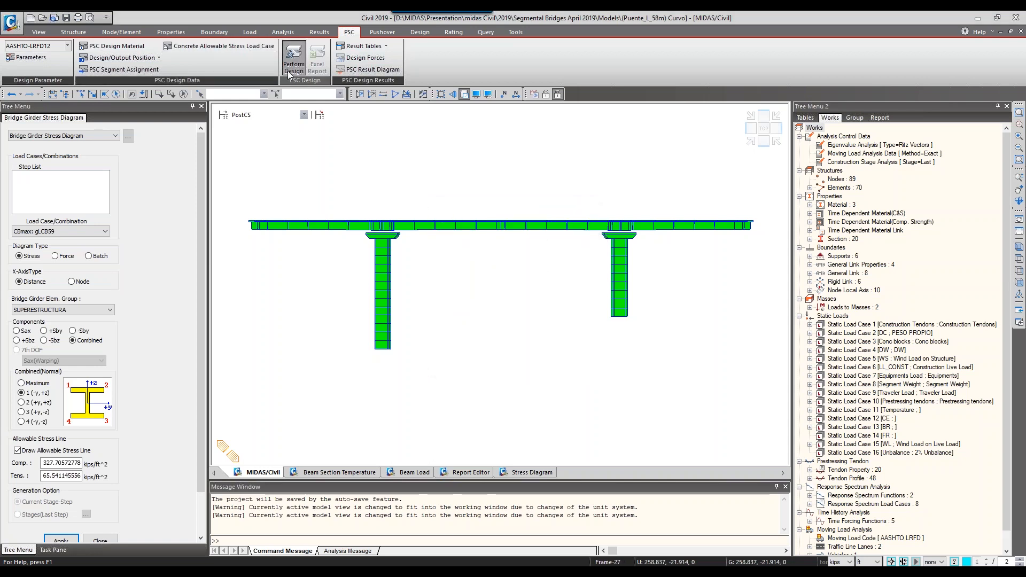
click(287, 72)
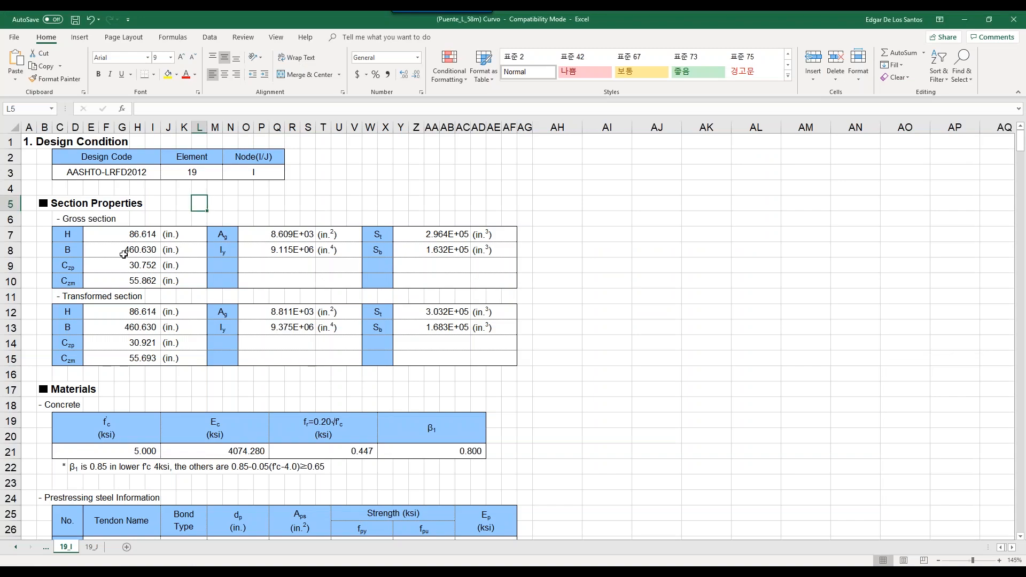
In the Excel design report on sheet 19_I, examine the section properties, material data, prestressing steel information and effective prestress forces
ctrl+scroll(123, 253, up, 1)
ctrl+scroll(136, 251, up, 3)
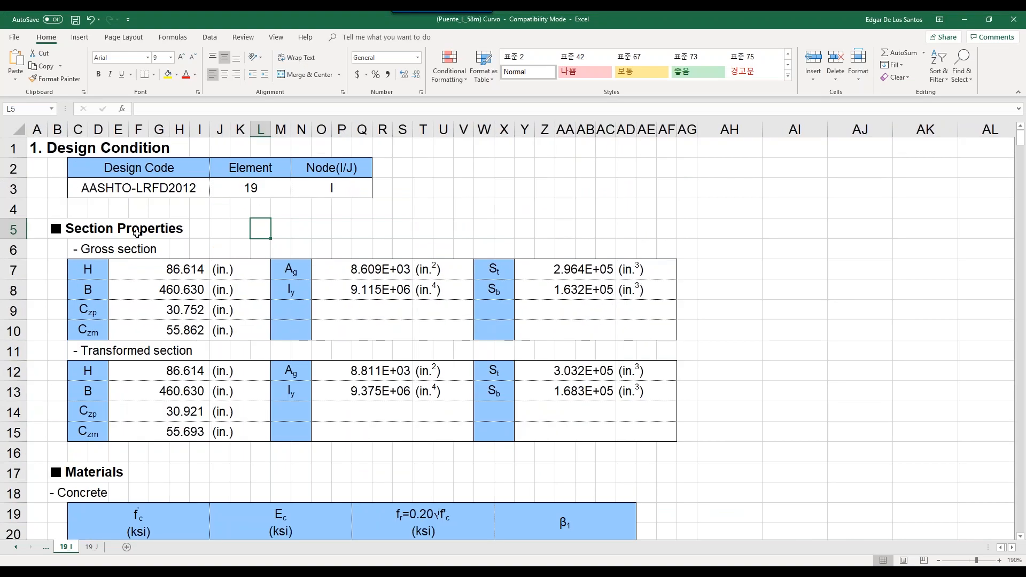
scroll(137, 234, down, 2)
scroll(137, 234, down, 2)
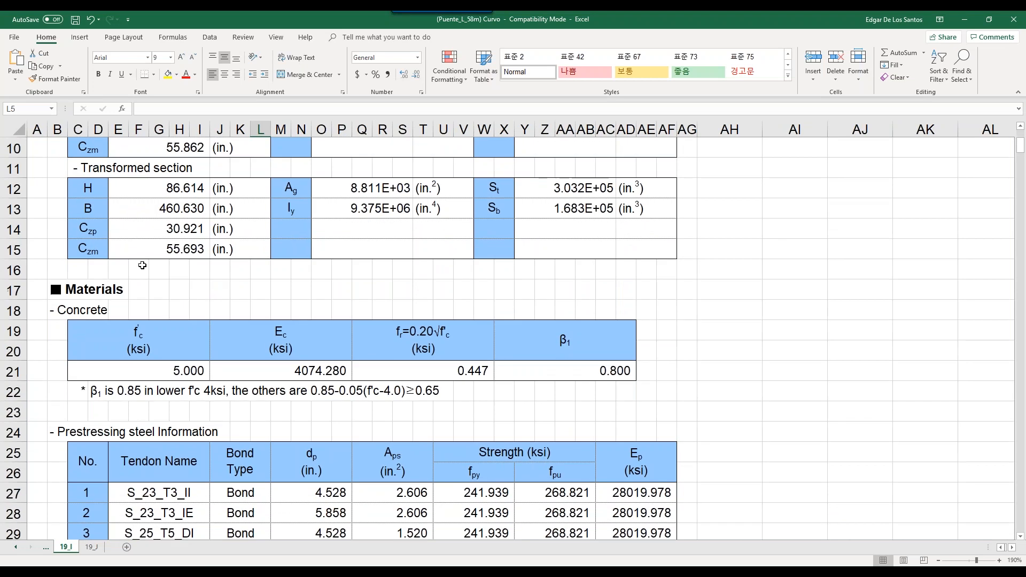
scroll(142, 282, down, 2)
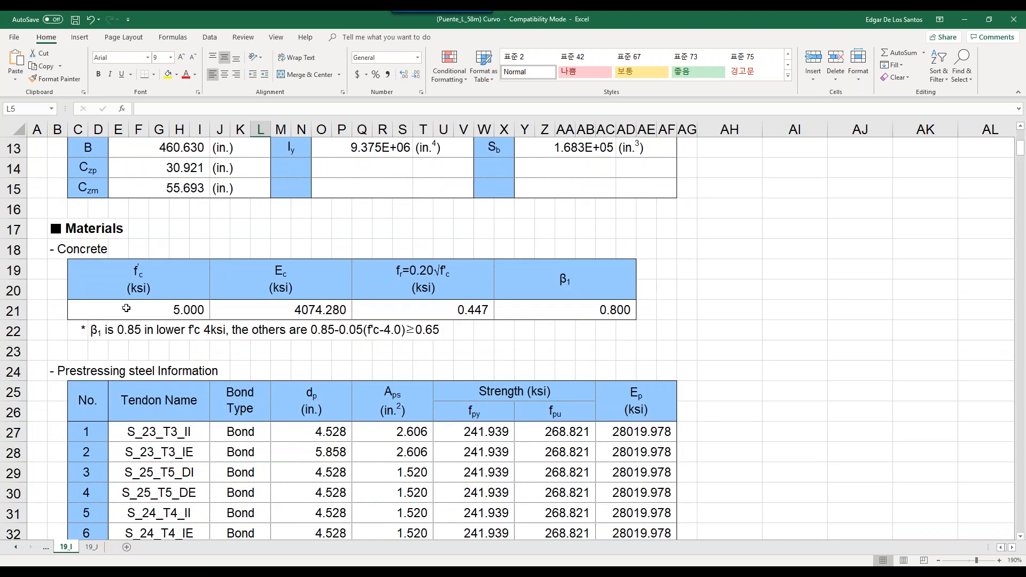
scroll(126, 308, down, 3)
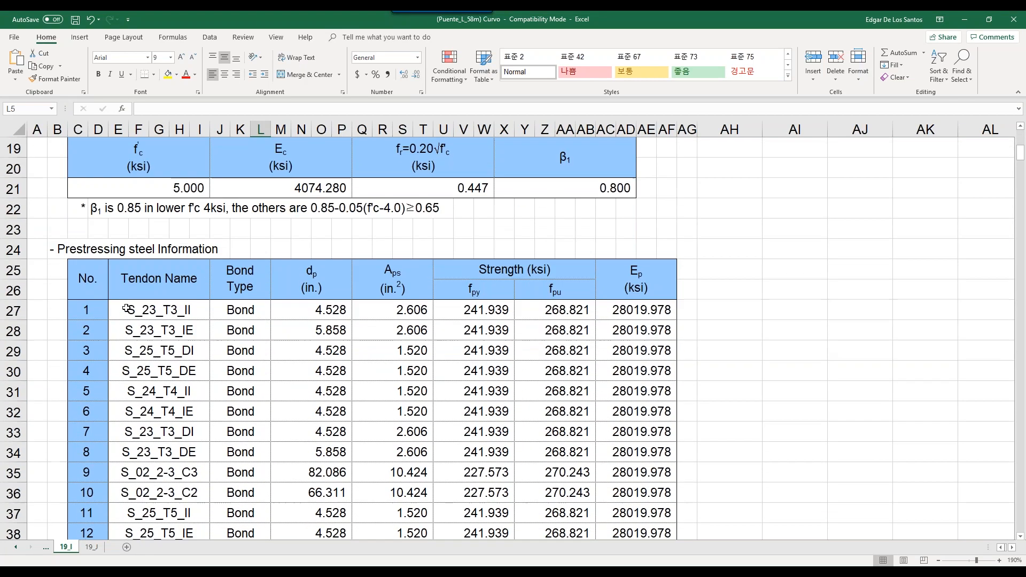
scroll(128, 270, down, 1)
scroll(128, 270, up, 1)
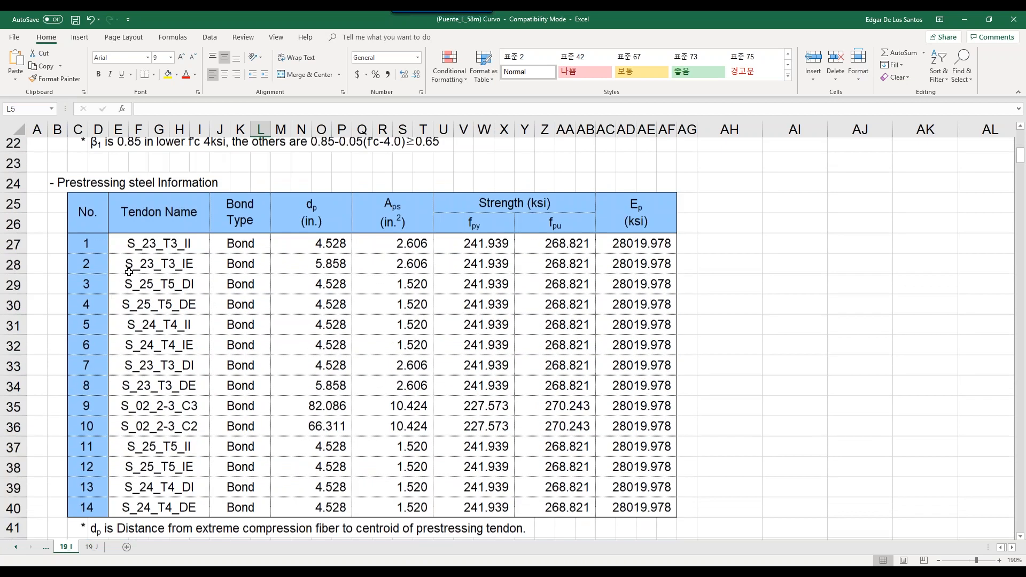
scroll(128, 272, down, 3)
scroll(129, 272, down, 2)
scroll(116, 314, down, 4)
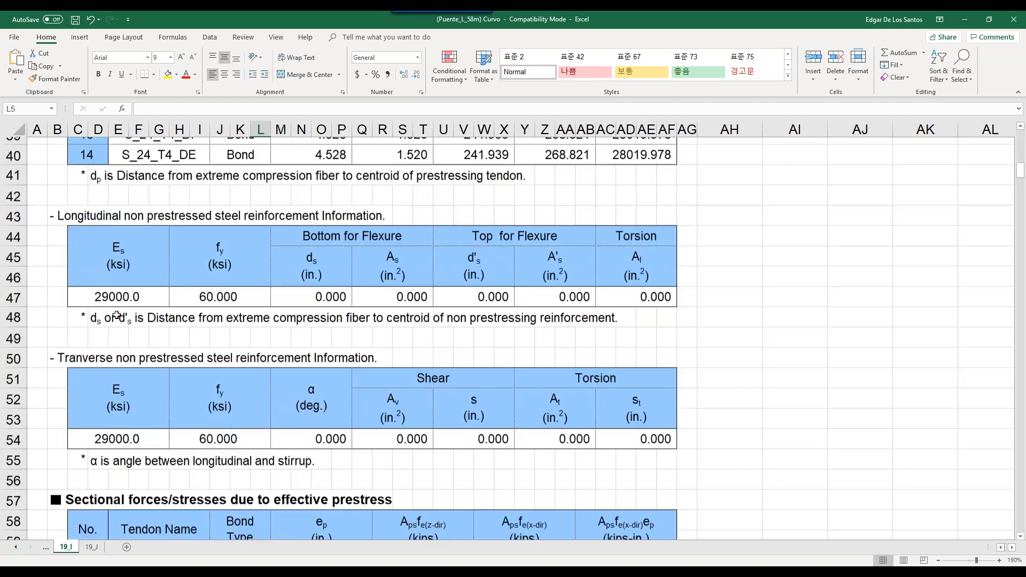
scroll(116, 314, down, 5)
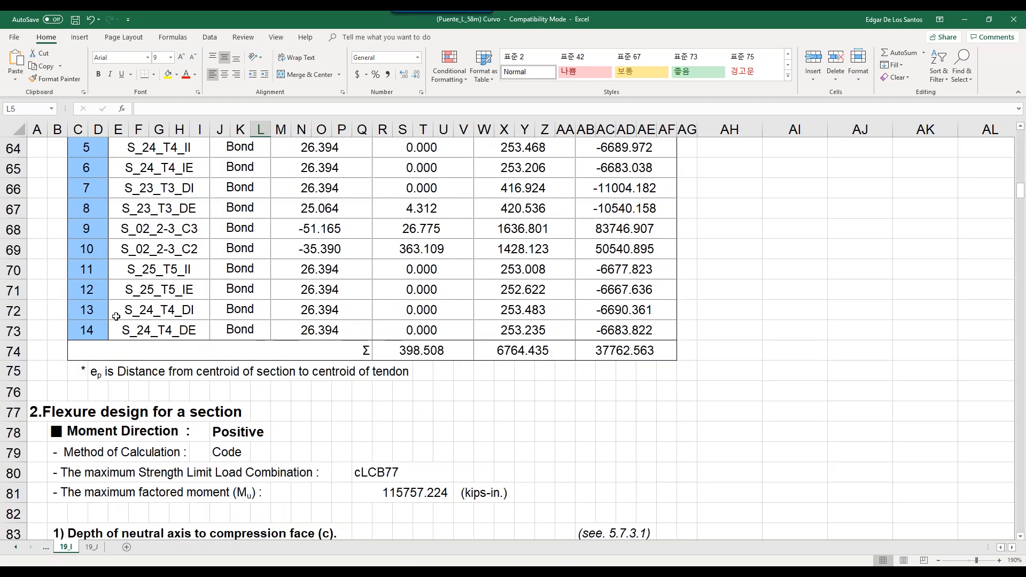
Examine the positive-moment flexure design, including the neutral axis depth, tendon forces, flexural resistance and code references 5.7.3.1 and 5.7.3.2
scroll(117, 316, down, 1)
scroll(116, 316, down, 2)
scroll(69, 318, down, 1)
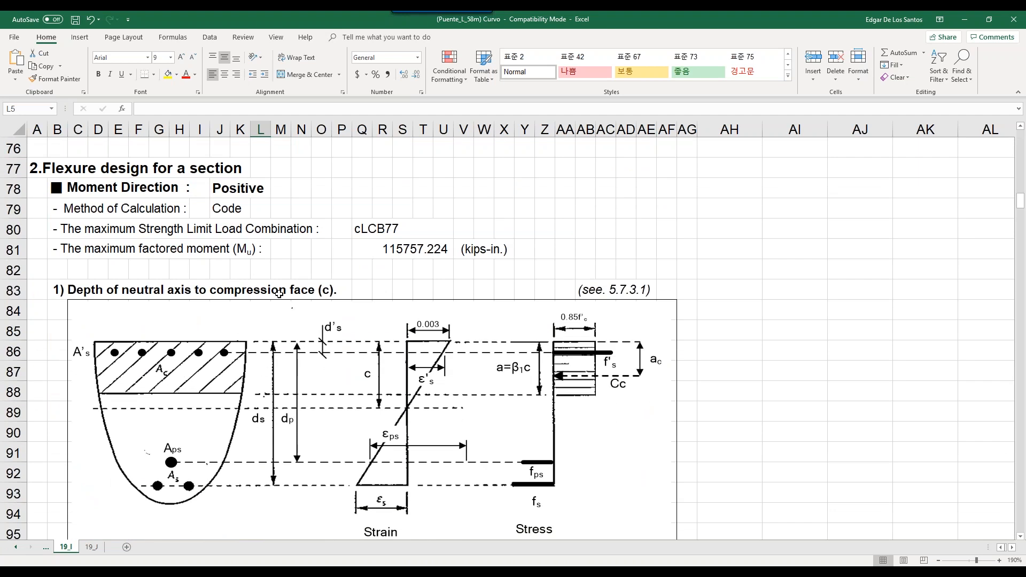
scroll(246, 274, down, 1)
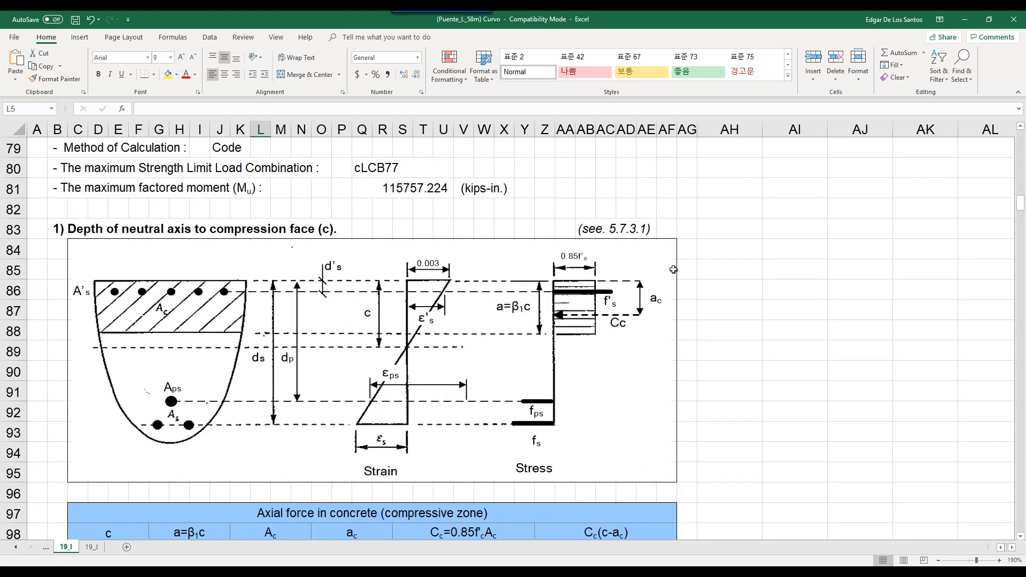
click(606, 231)
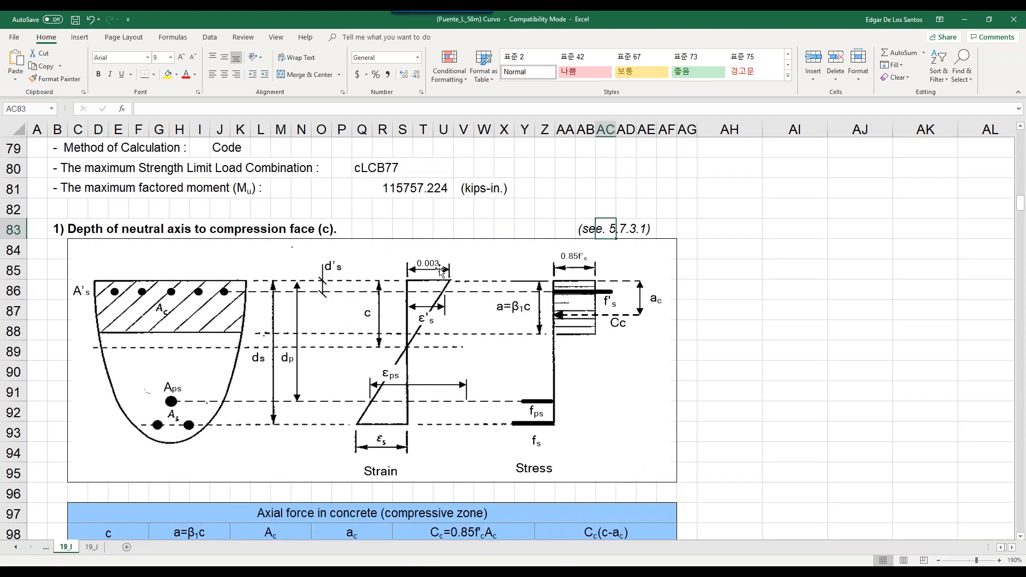
scroll(395, 306, down, 3)
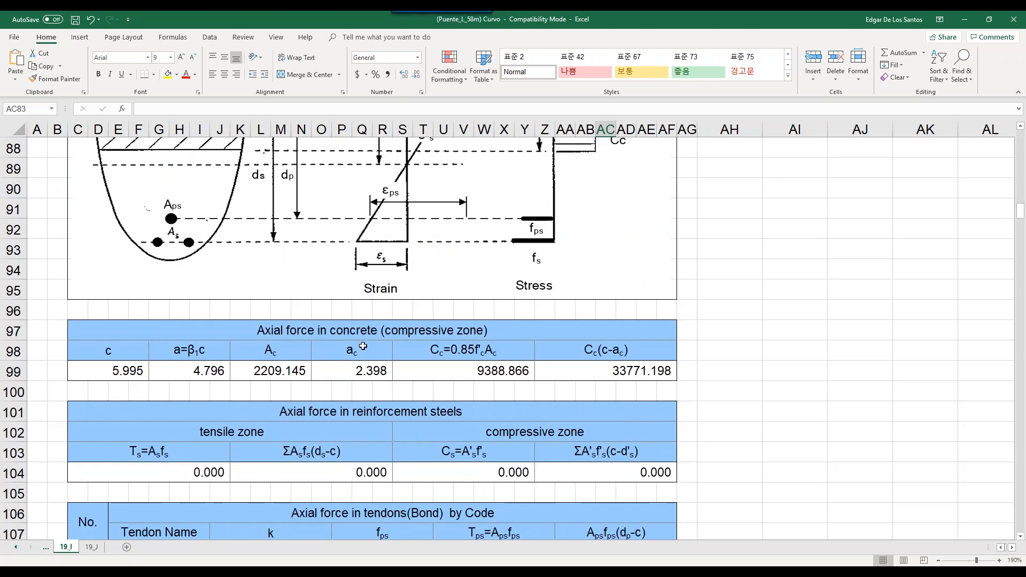
scroll(363, 346, down, 4)
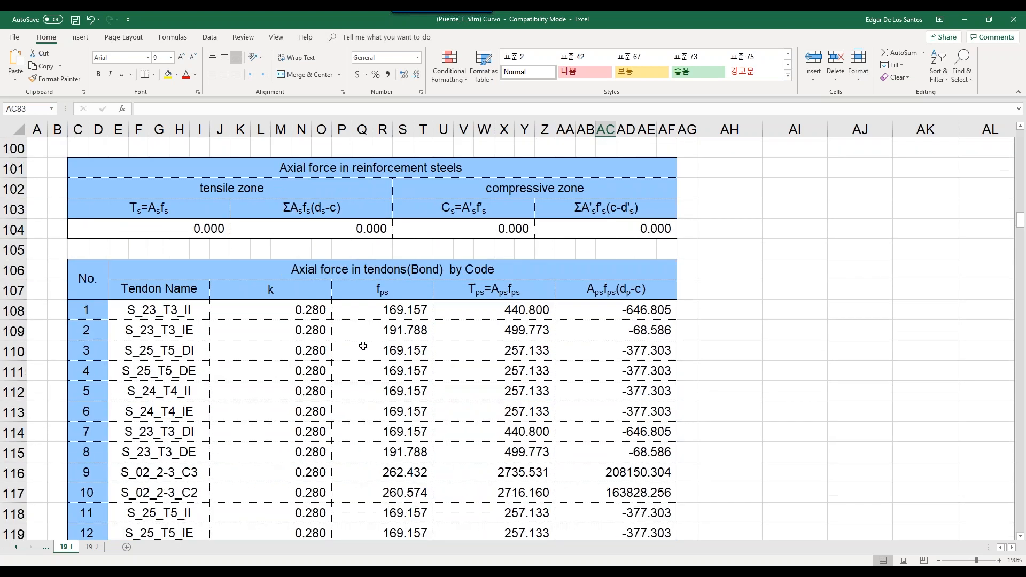
scroll(363, 347, down, 2)
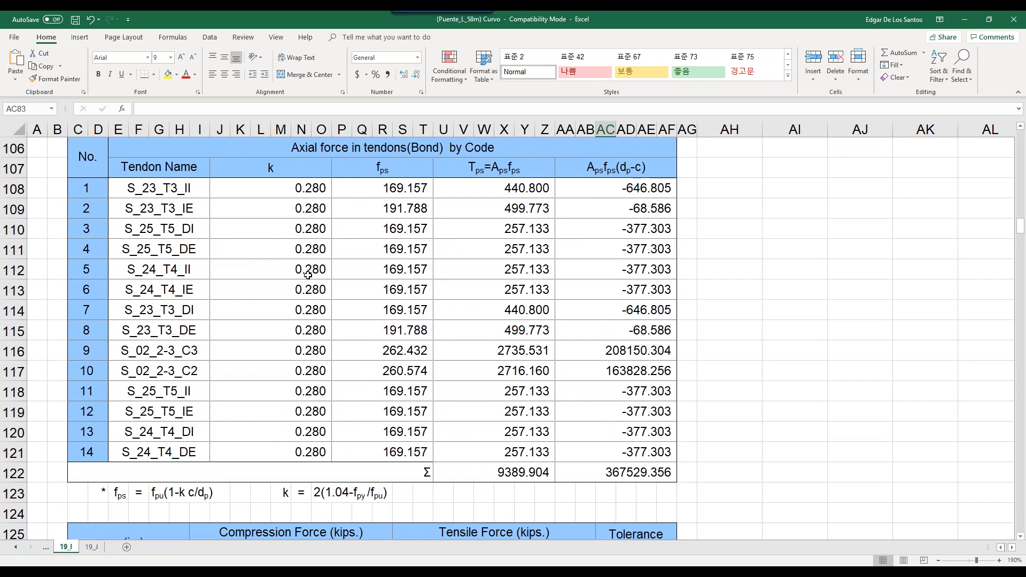
scroll(304, 280, down, 3)
scroll(304, 279, down, 3)
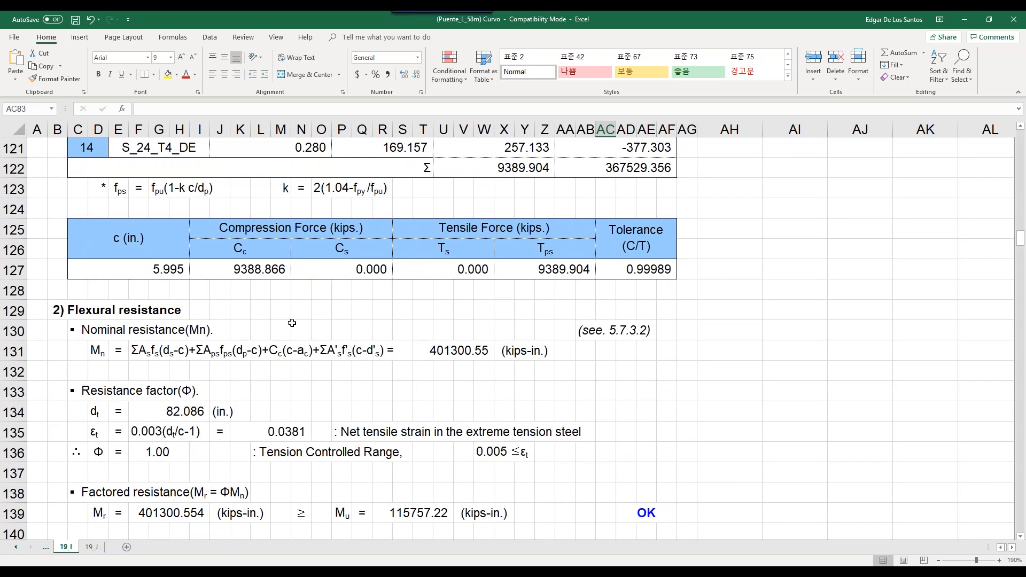
click(135, 354)
click(600, 342)
drag(593, 332, 683, 330)
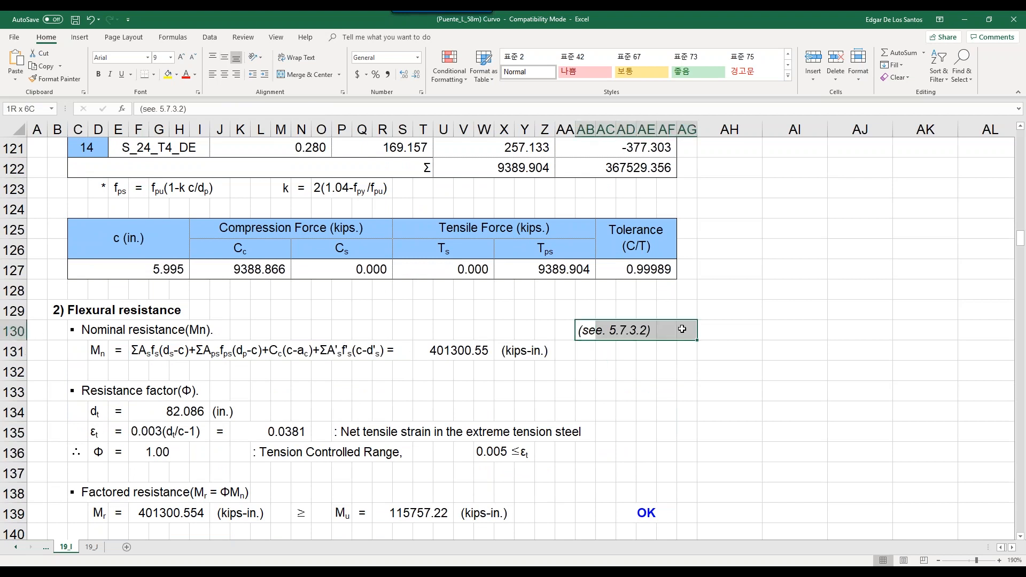
Examine the minimum reinforcement judgement and the negative-moment flexure design through to its factored resistance check
scroll(152, 363, down, 6)
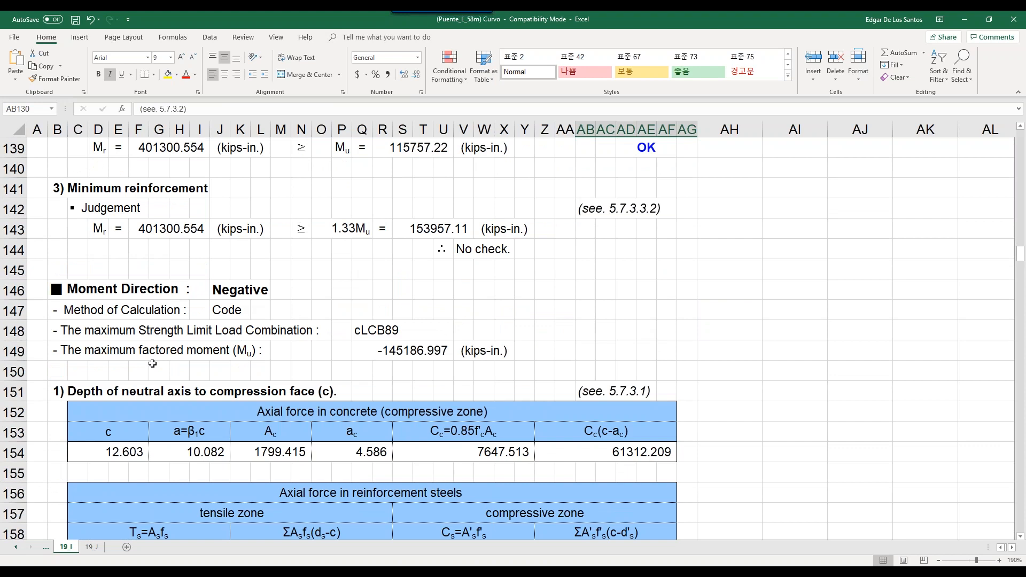
scroll(152, 363, down, 9)
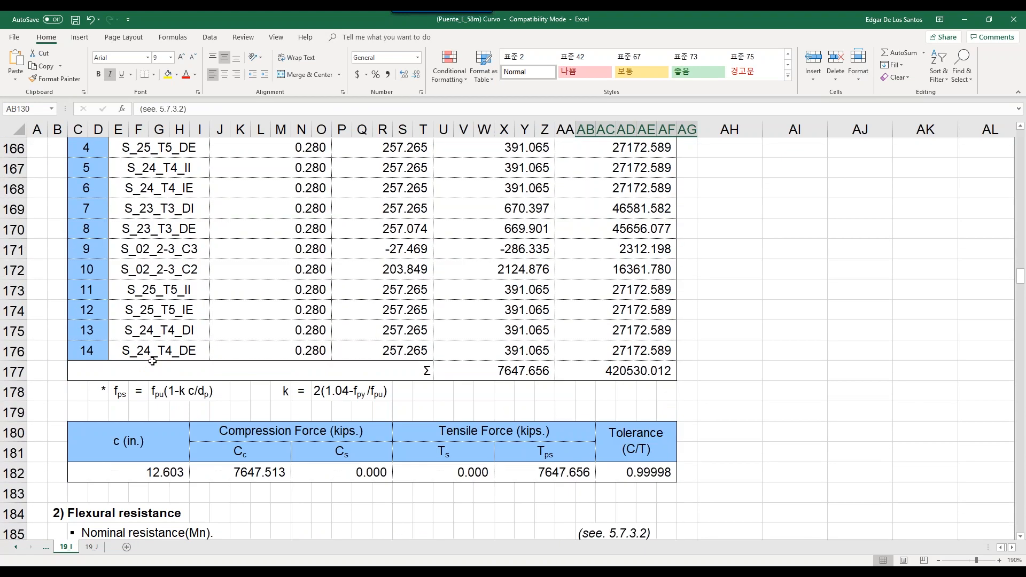
scroll(152, 361, down, 10)
scroll(624, 225, up, 2)
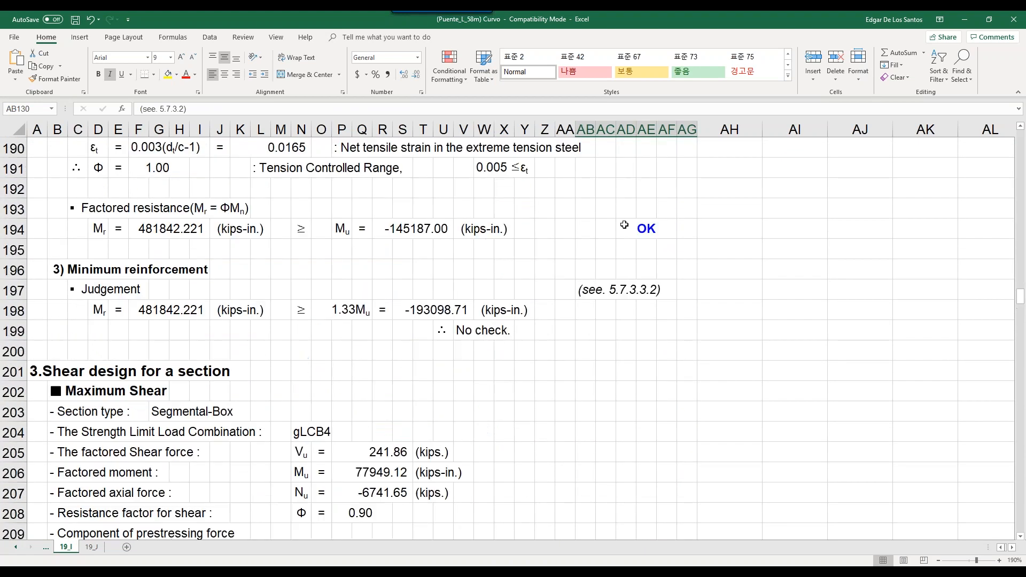
click(624, 225)
scroll(226, 321, down, 2)
scroll(204, 297, up, 1)
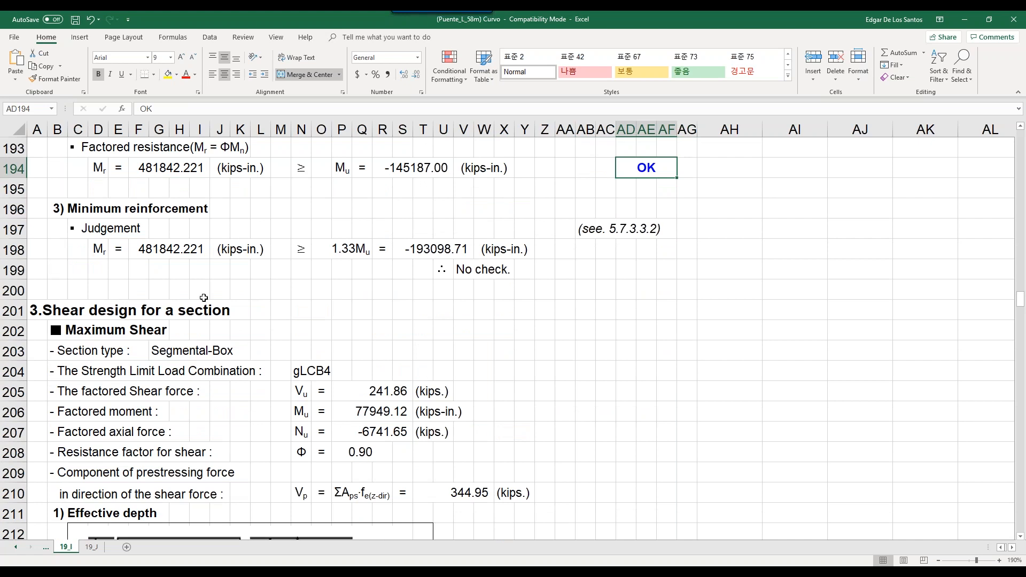
Examine the maximum shear design on sheet 19_I, covering effective depth, transverse reinforcement spacing, stress variable K and the concrete shear component Vc
scroll(203, 298, down, 6)
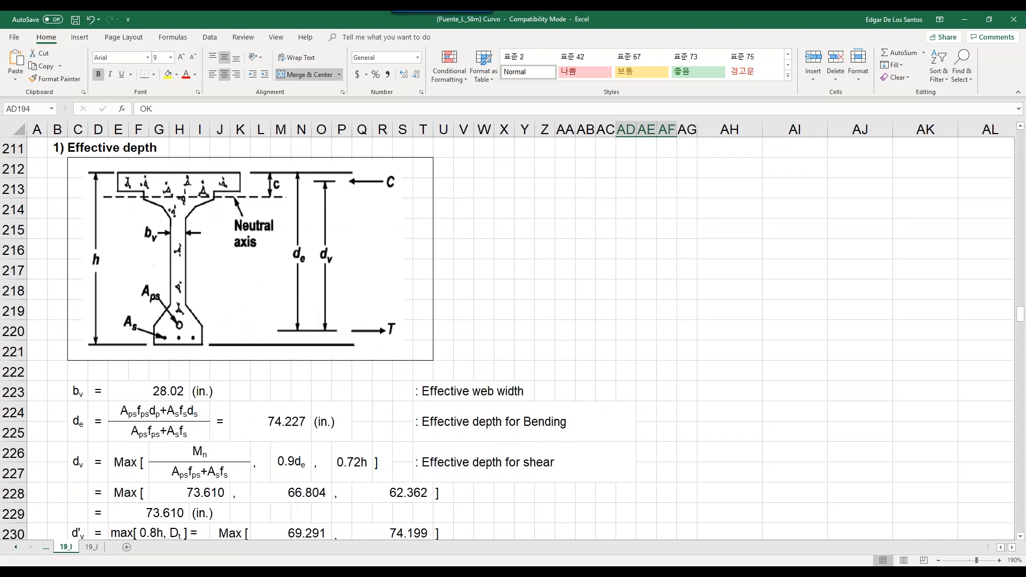
scroll(179, 371, down, 3)
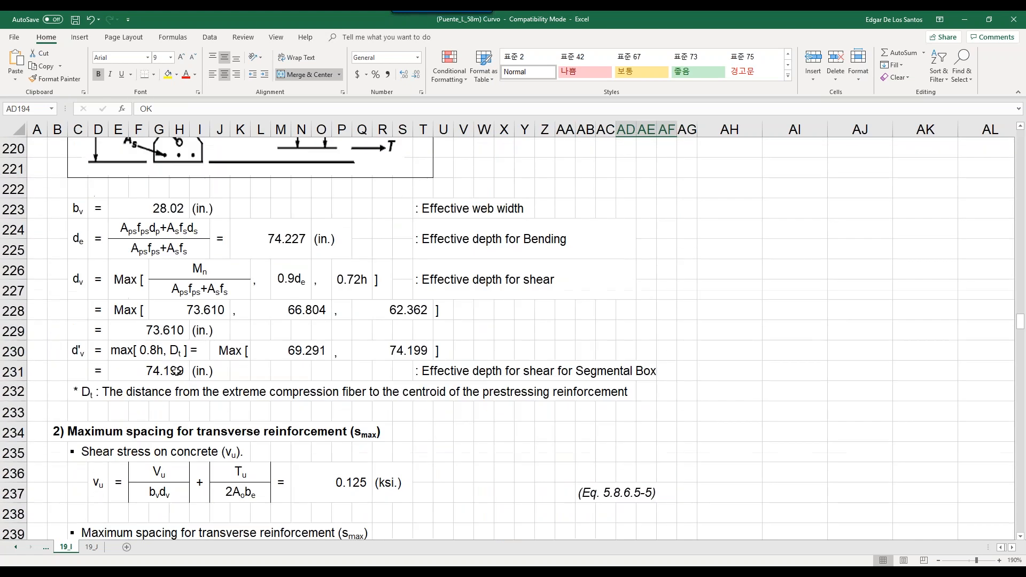
scroll(177, 371, down, 4)
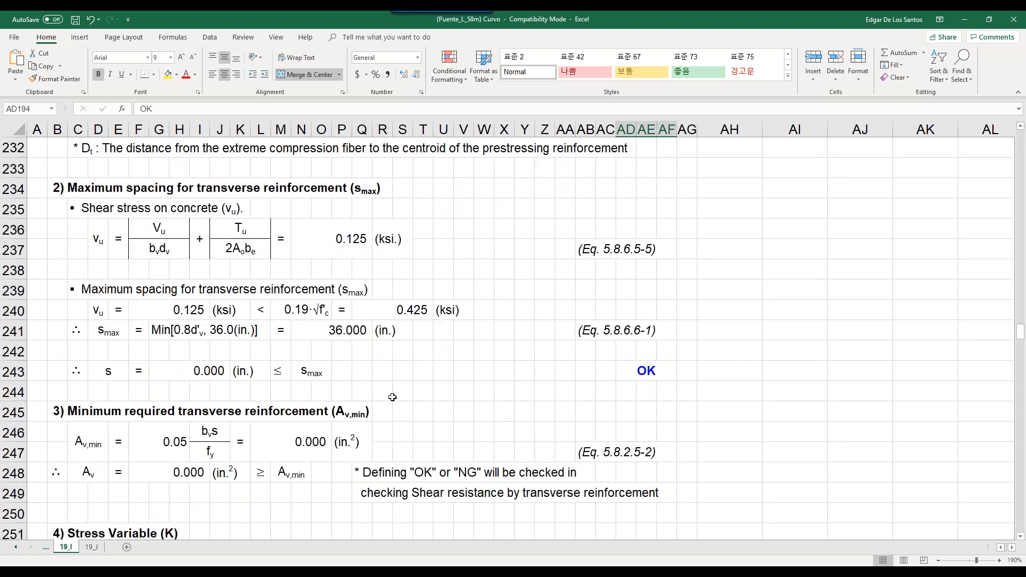
scroll(320, 403, down, 6)
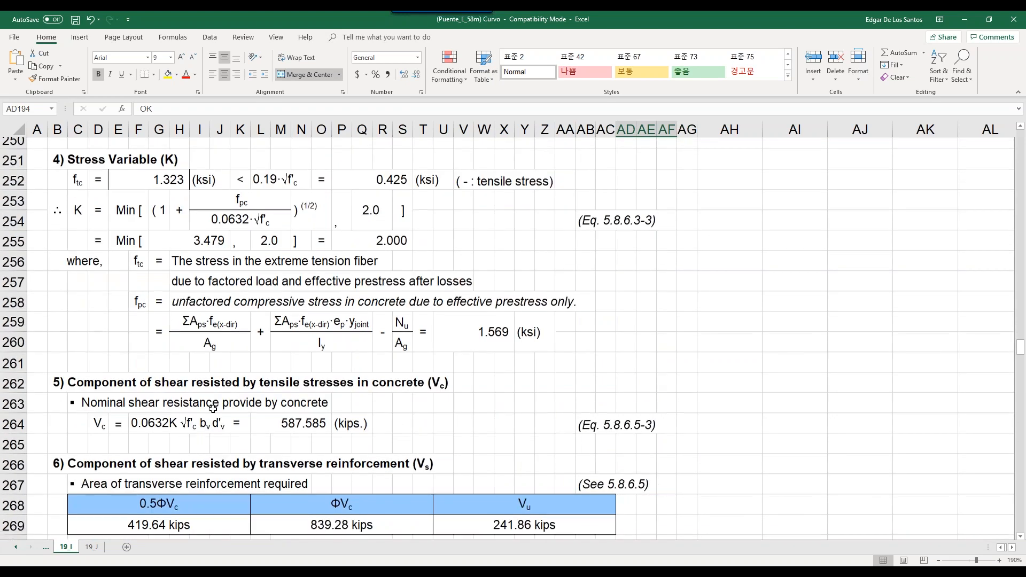
scroll(212, 409, down, 3)
scroll(134, 374, down, 4)
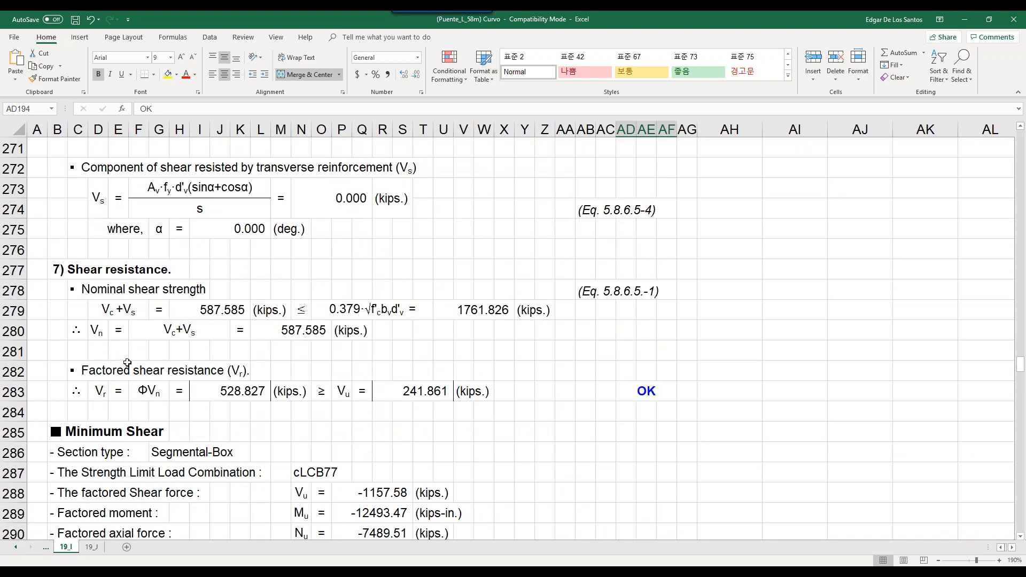
Examine the minimum shear design through its factored shear resistance check and the Vmax input forces of the torsional design
scroll(128, 362, down, 8)
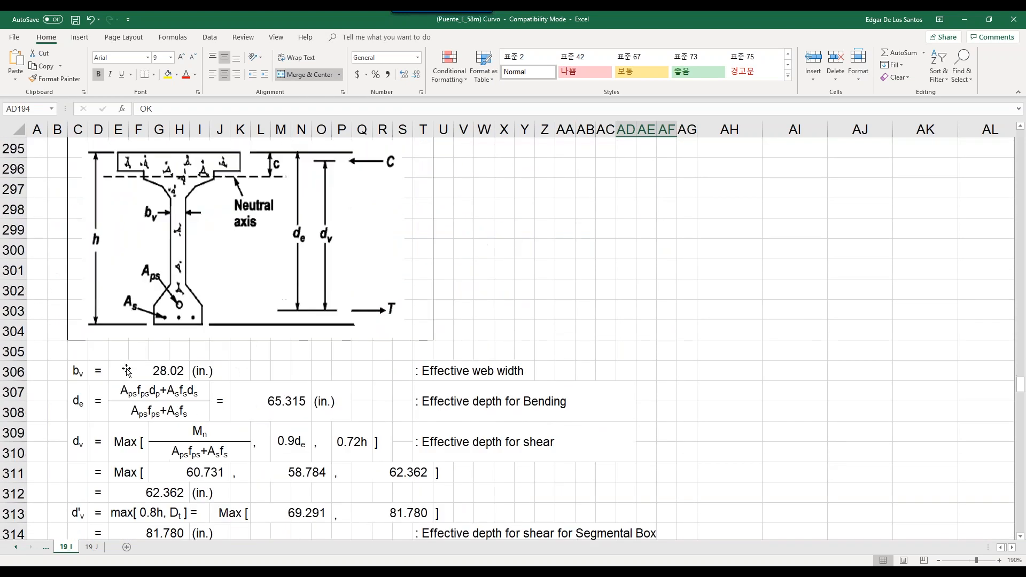
scroll(127, 370, down, 9)
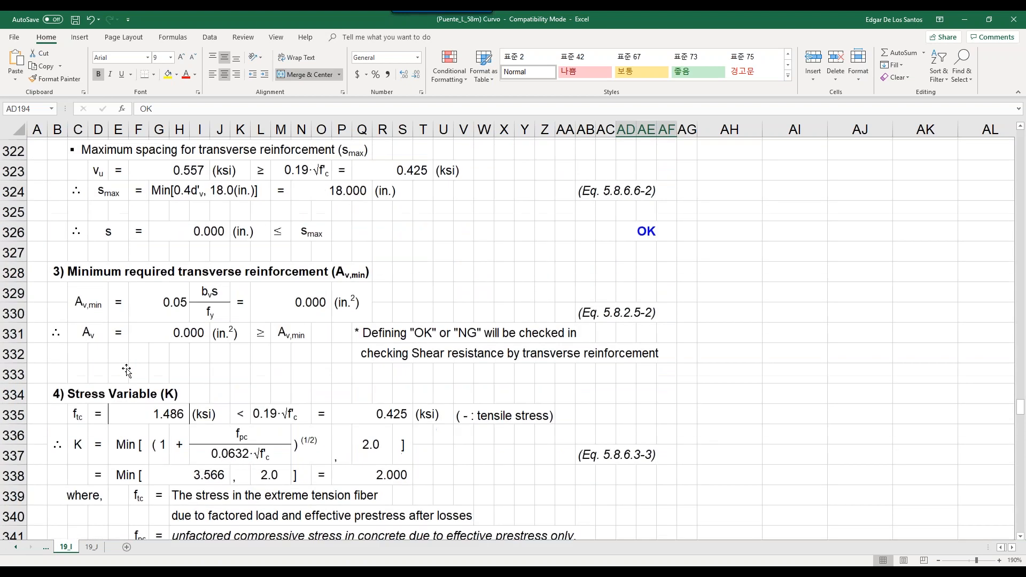
scroll(127, 370, down, 11)
scroll(136, 379, down, 2)
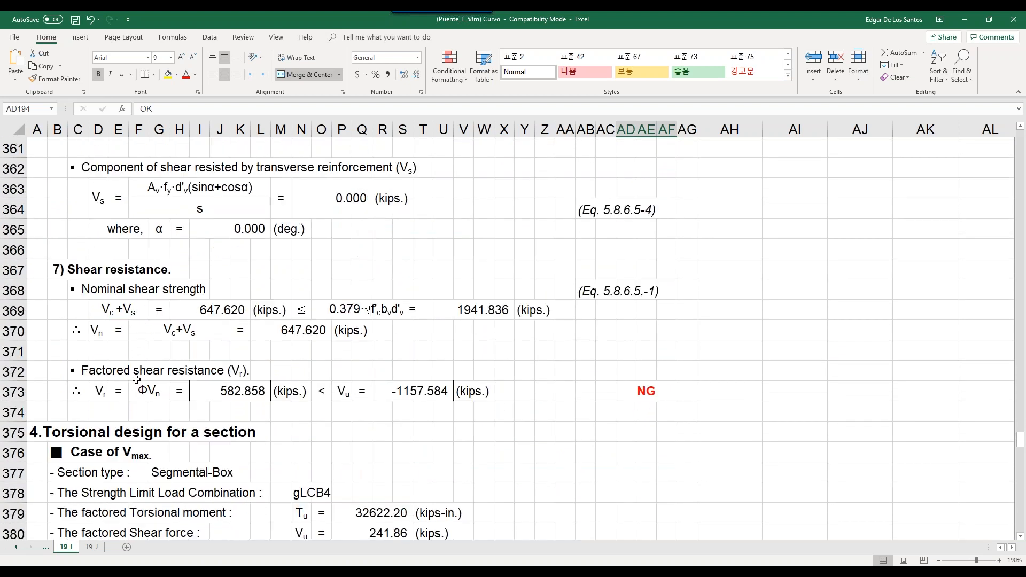
click(171, 184)
click(154, 210)
scroll(147, 273, down, 3)
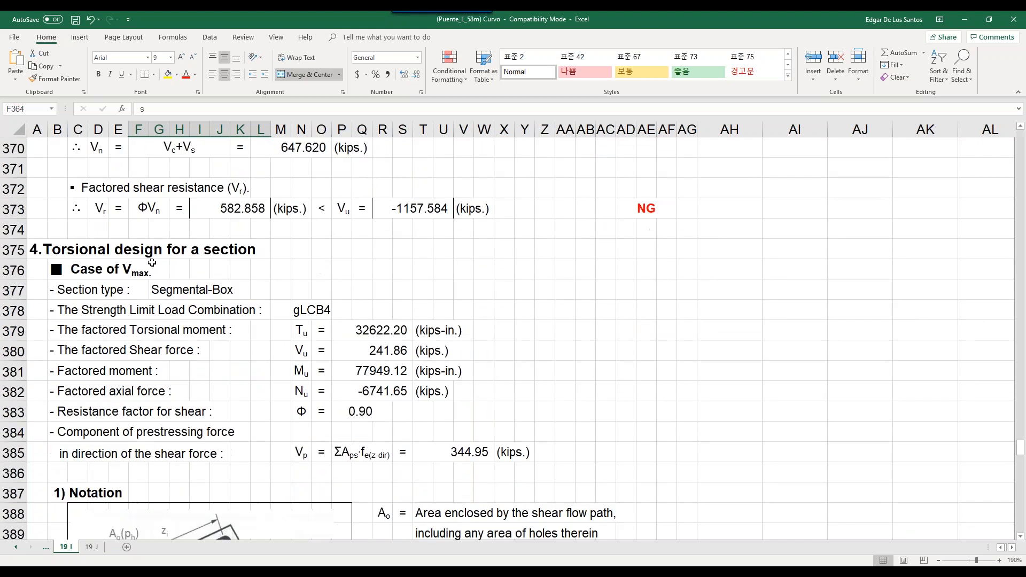
ctrl+scroll(154, 289, down, 3)
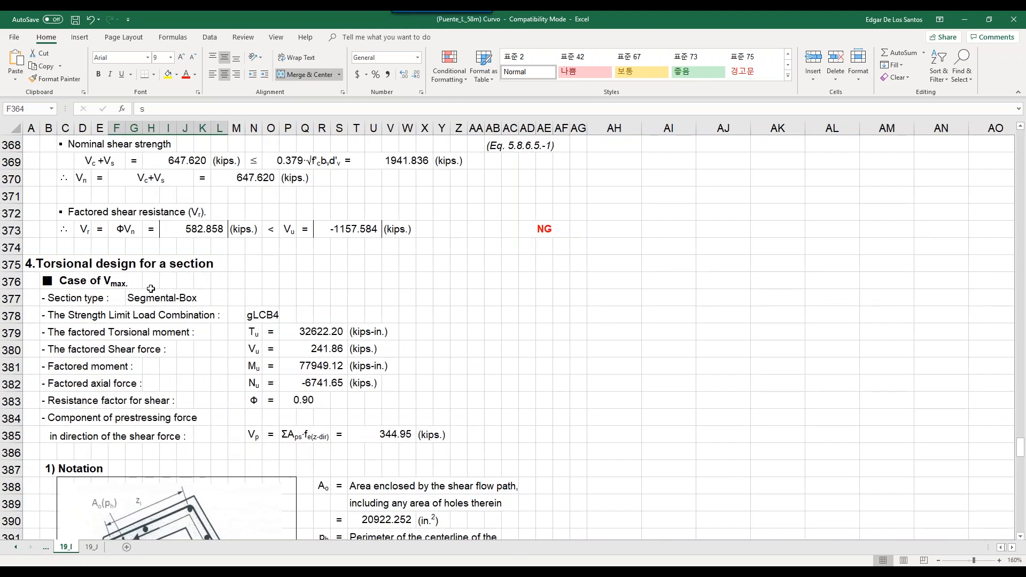
click(443, 283)
text(reywstheryrsstyzhd)
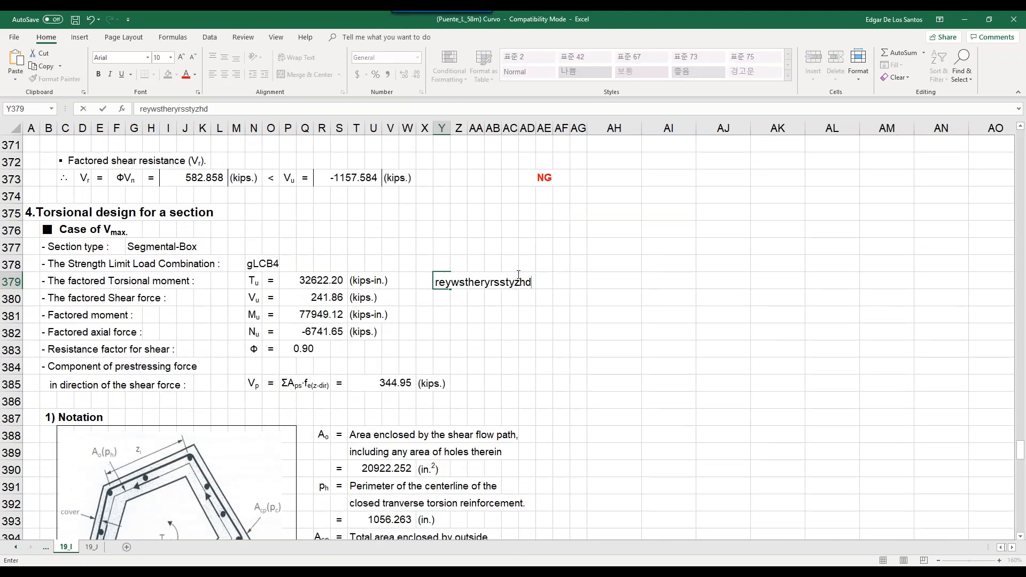
key(Escape)
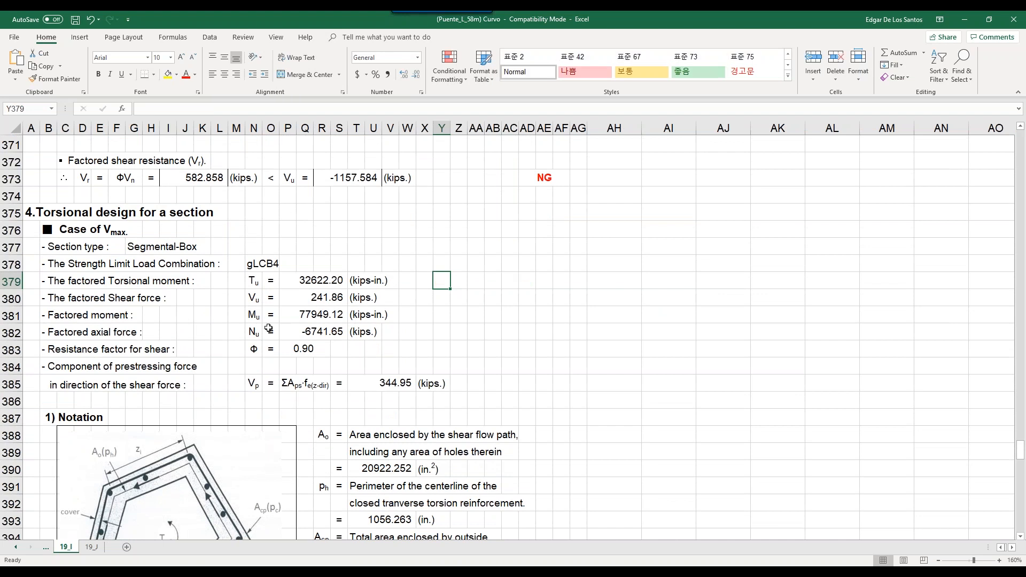
Examine the torsional effects checks for the Vmax, Vmin and Tmax cases and the top and bottom crack checks
scroll(254, 333, down, 4)
scroll(255, 332, down, 2)
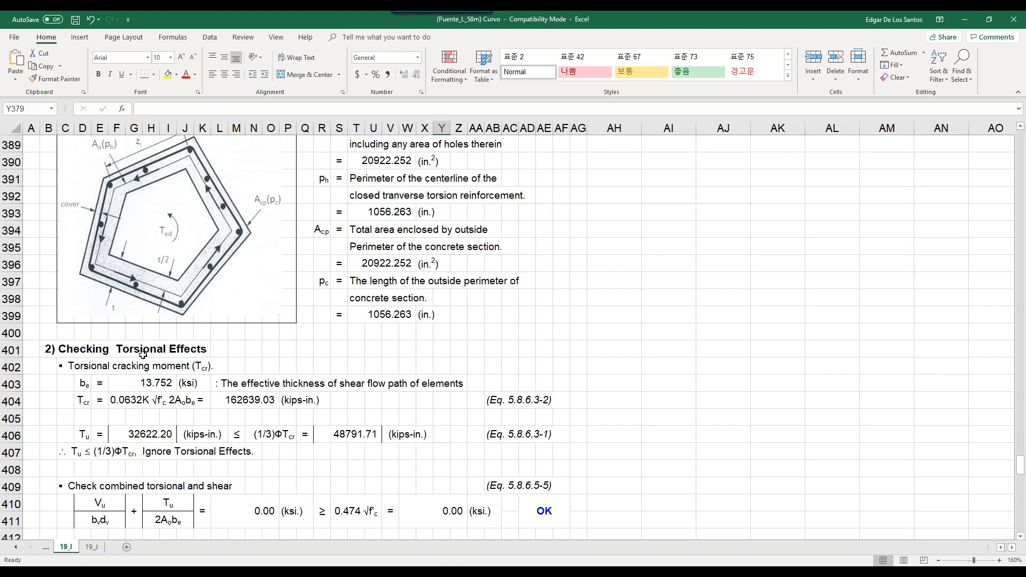
scroll(143, 354, down, 5)
scroll(226, 399, down, 6)
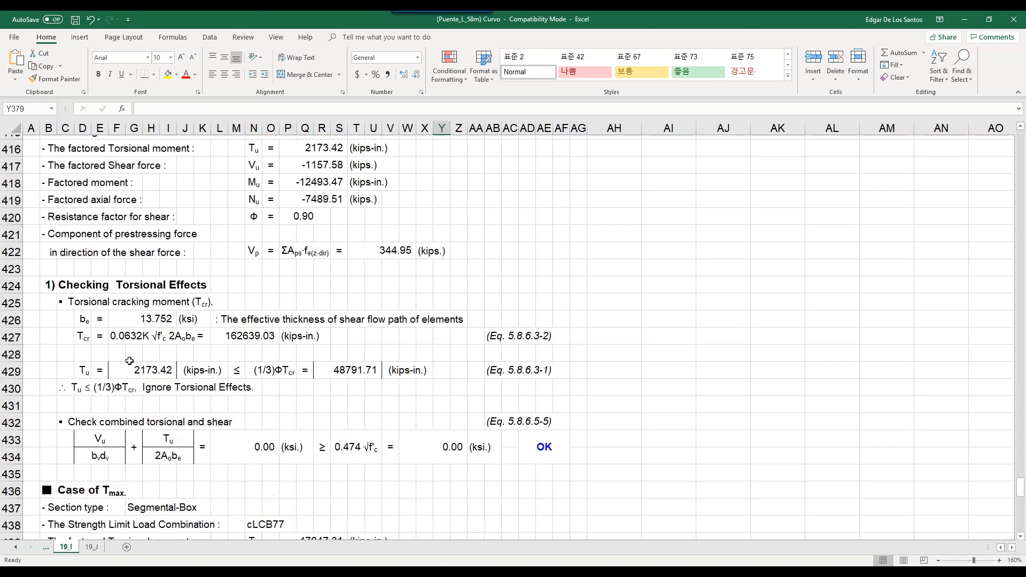
click(378, 393)
scroll(377, 391, down, 7)
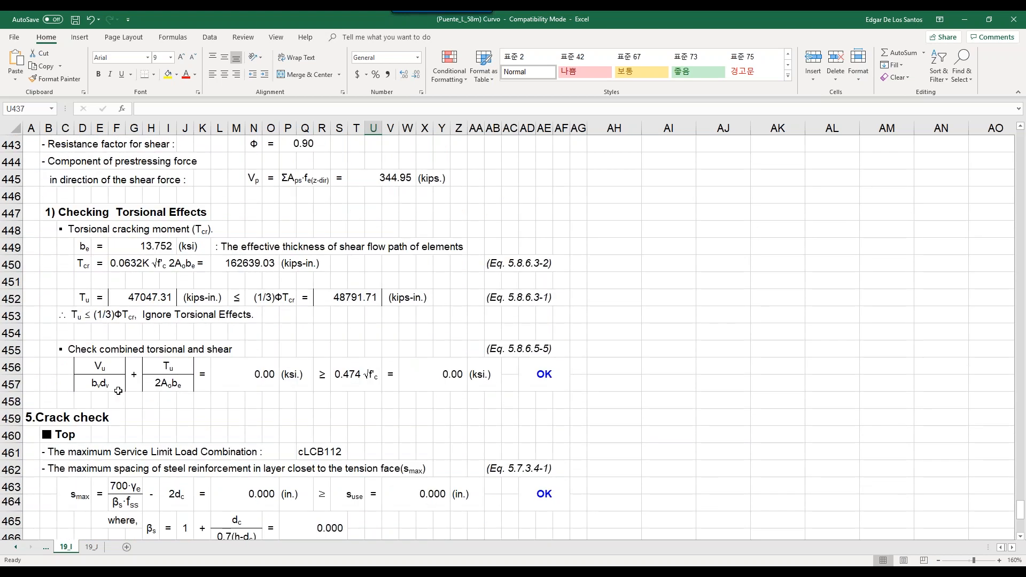
scroll(242, 352, down, 7)
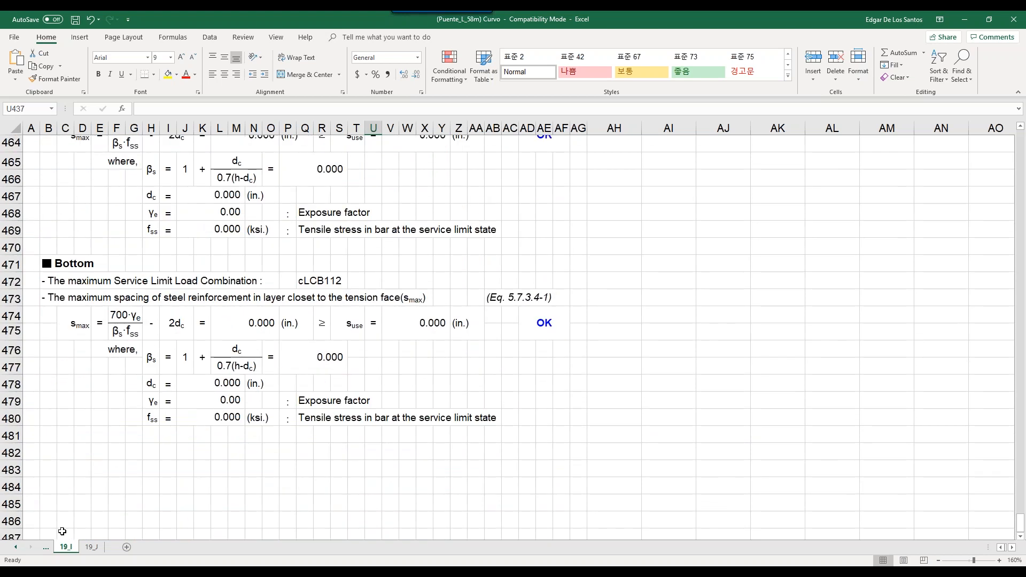
Review the allowable tendon stresses on the TendonStress sheet, highlighting the OK/NG results from H8 to H32
click(16, 547)
click(16, 547)
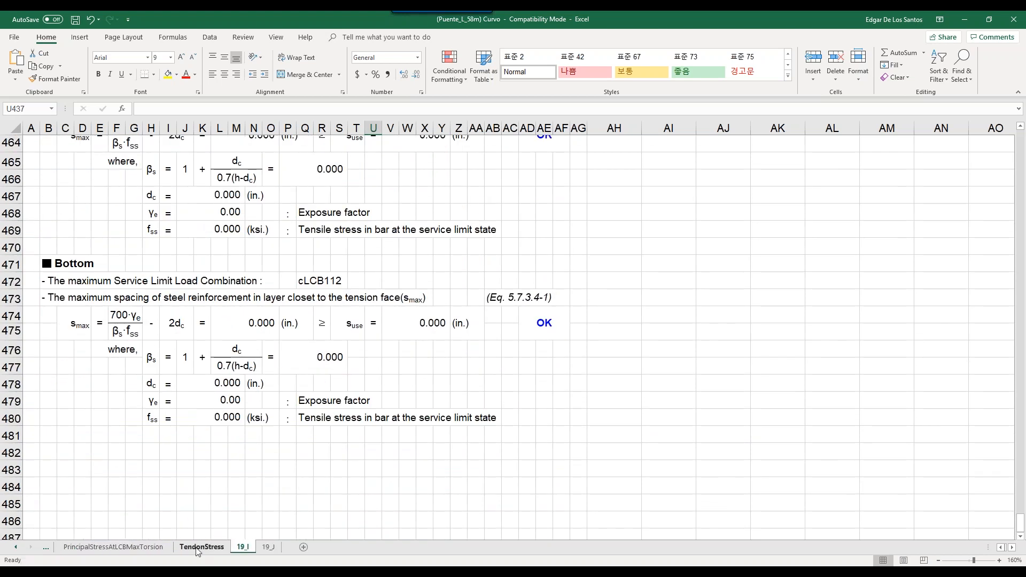
click(201, 547)
scroll(283, 247, down, 5)
scroll(278, 261, up, 5)
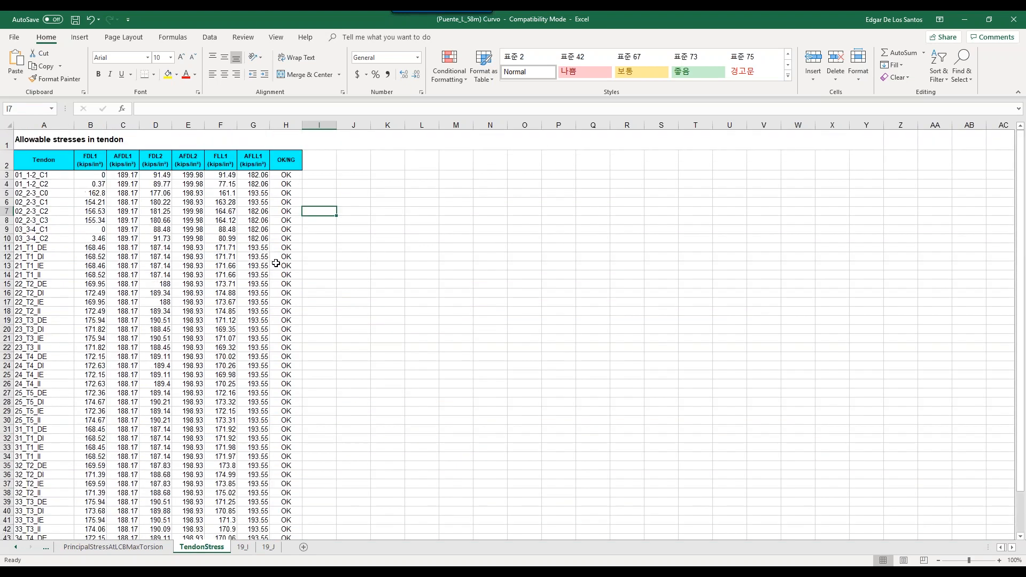
drag(280, 212, 281, 220)
drag(271, 293, 307, 448)
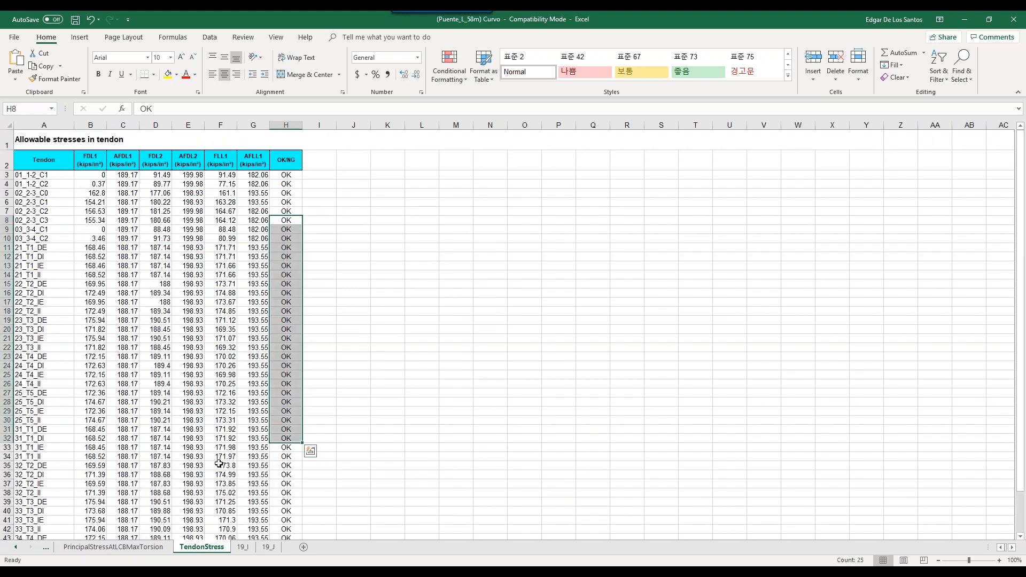
Review the allowable principal stresses on the PrincipalStressAtLCBMaxTorsion, PrincipalStressAtLCBMaxShear and PrincipalStressAtCS sheets
click(126, 546)
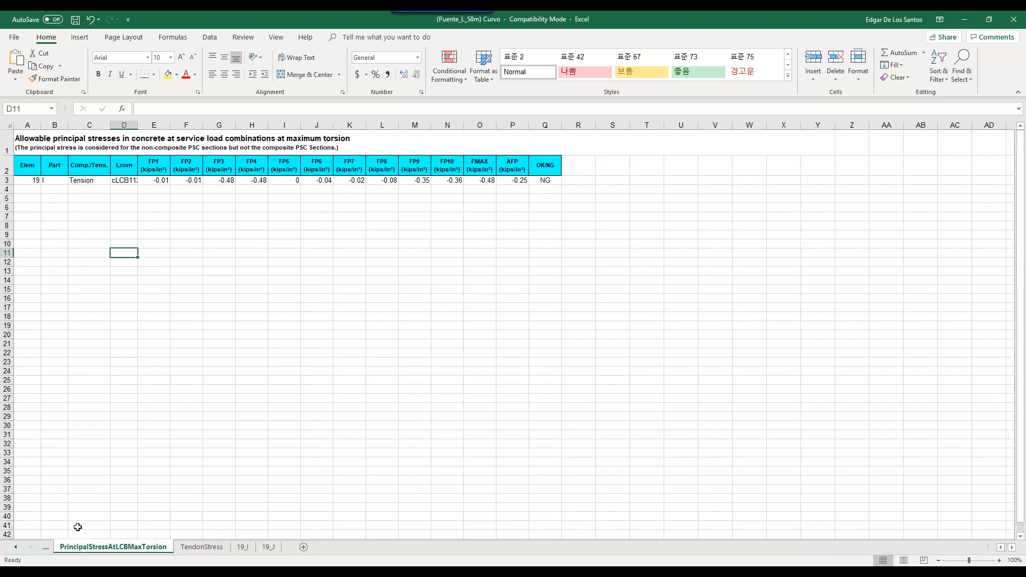
click(15, 547)
click(14, 548)
click(153, 550)
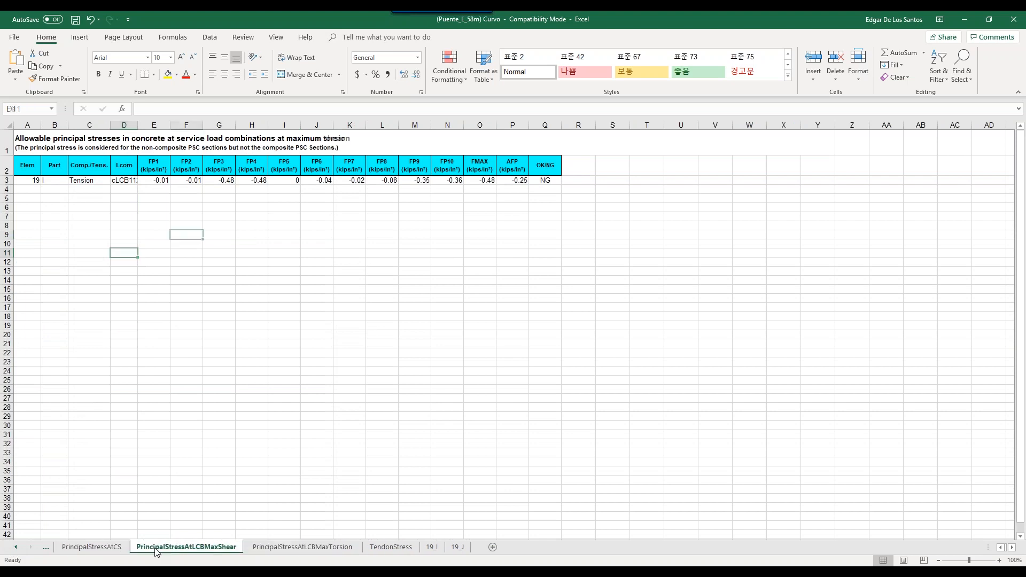
click(116, 549)
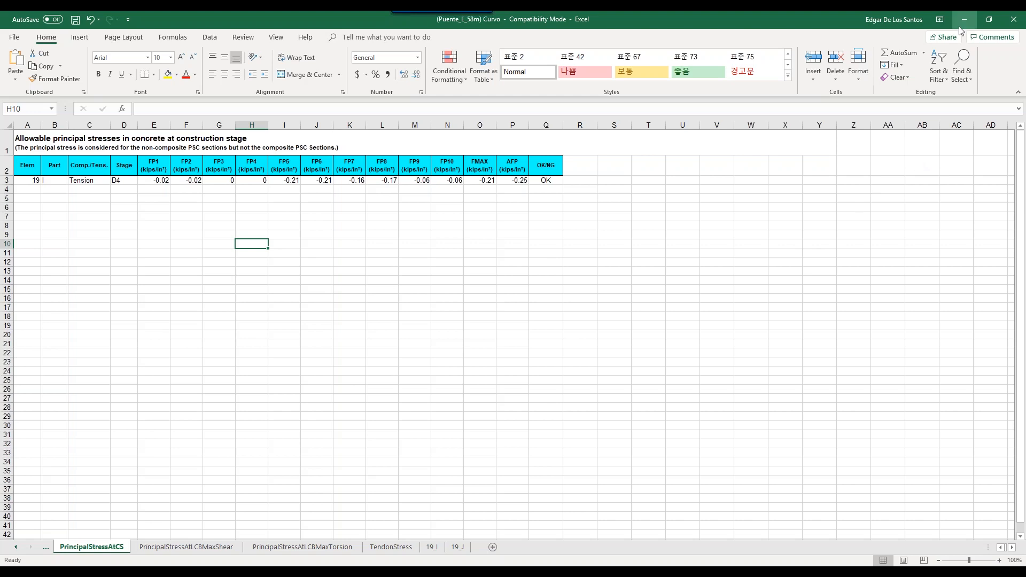
Return to sheet 19_I and re-examine the torsion notation and the combined torsion and shear checks for the Vmax and Vmin cases
click(431, 549)
scroll(418, 310, up, 15)
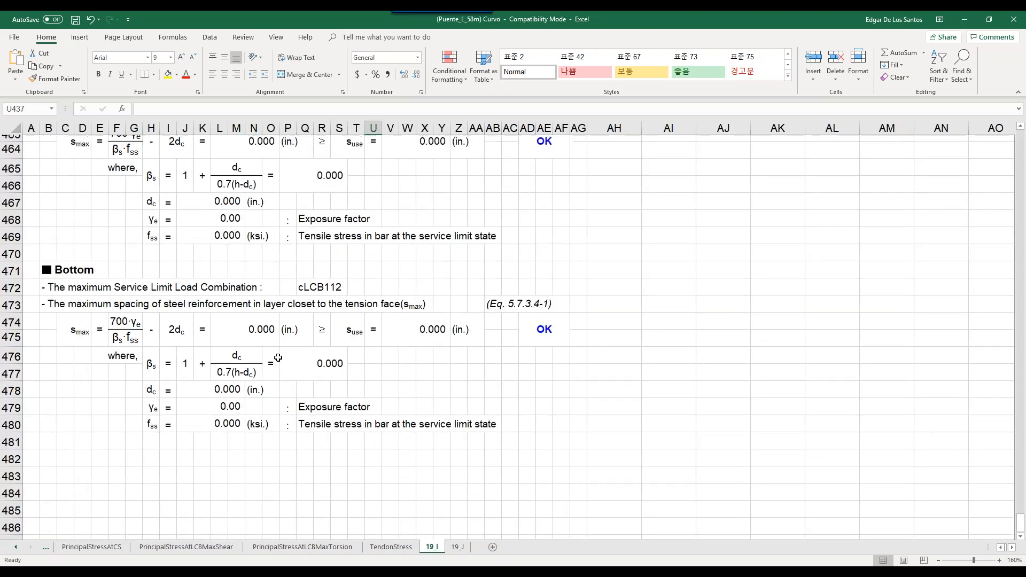
scroll(419, 311, up, 7)
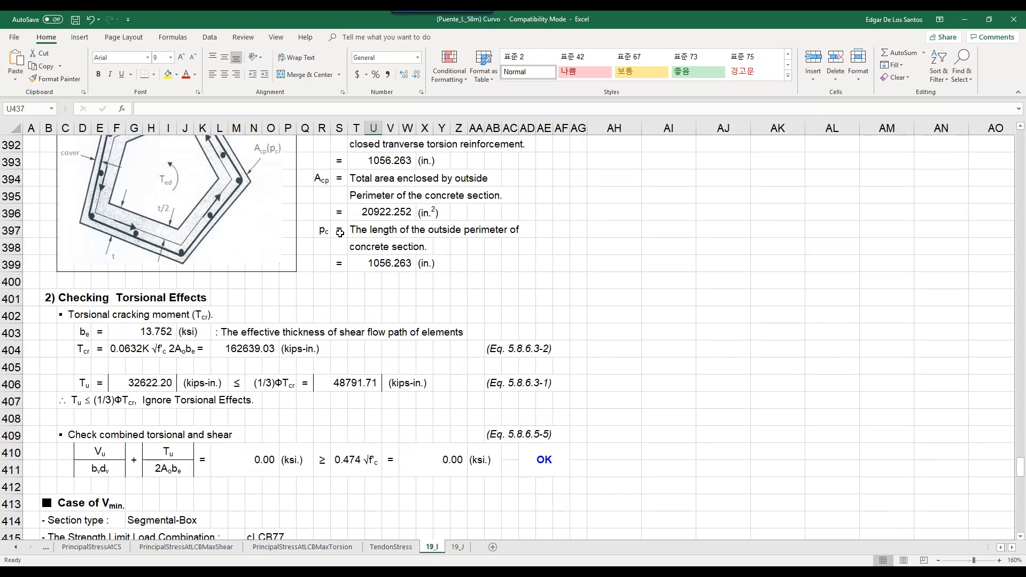
scroll(363, 303, up, 1)
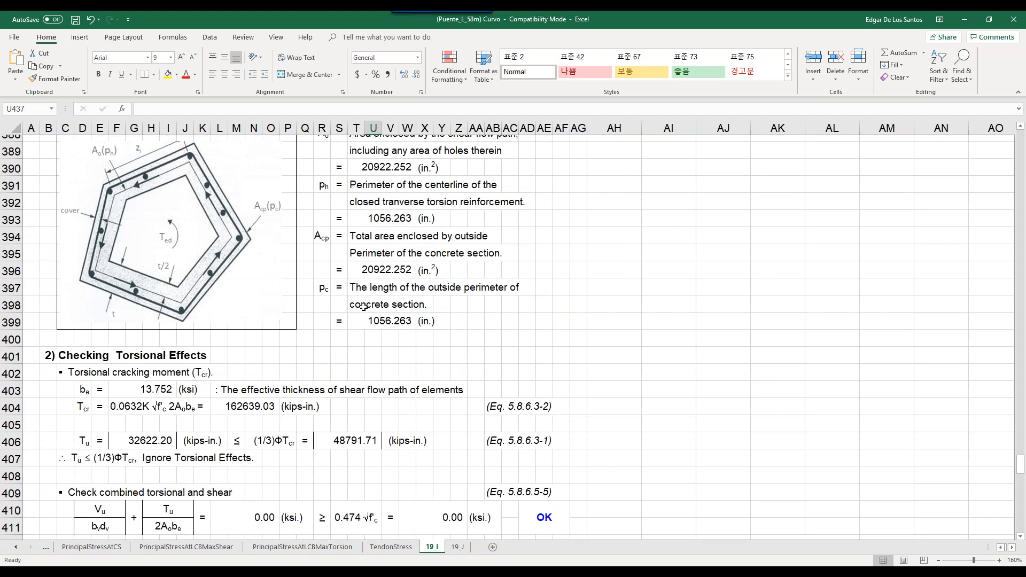
scroll(363, 307, up, 3)
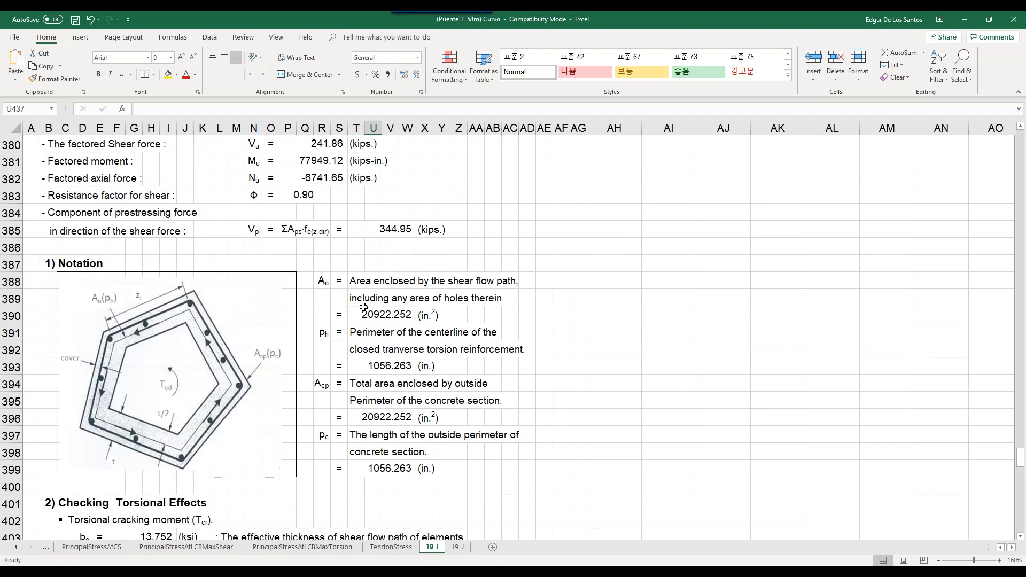
scroll(414, 273, down, 3)
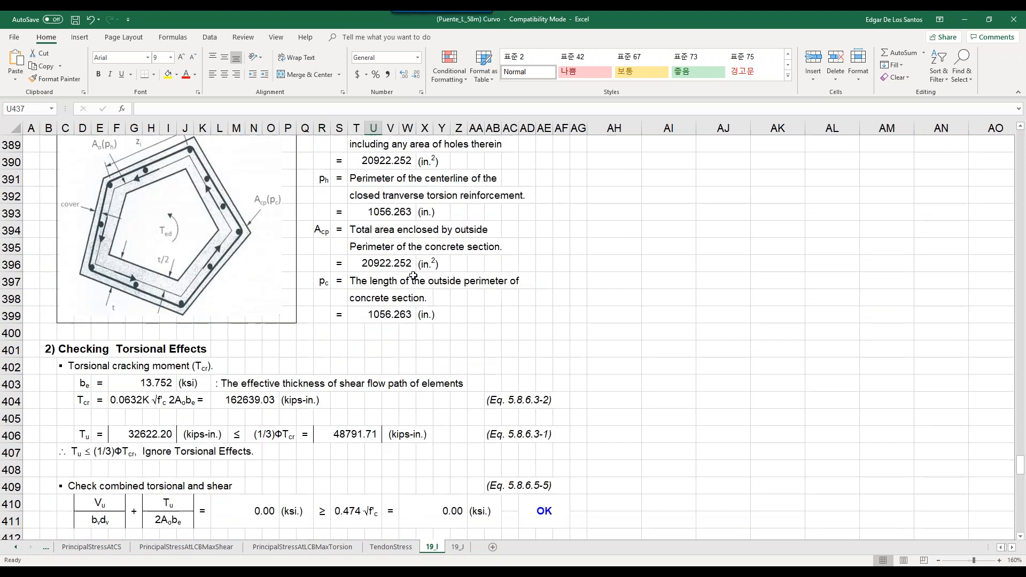
scroll(431, 311, down, 5)
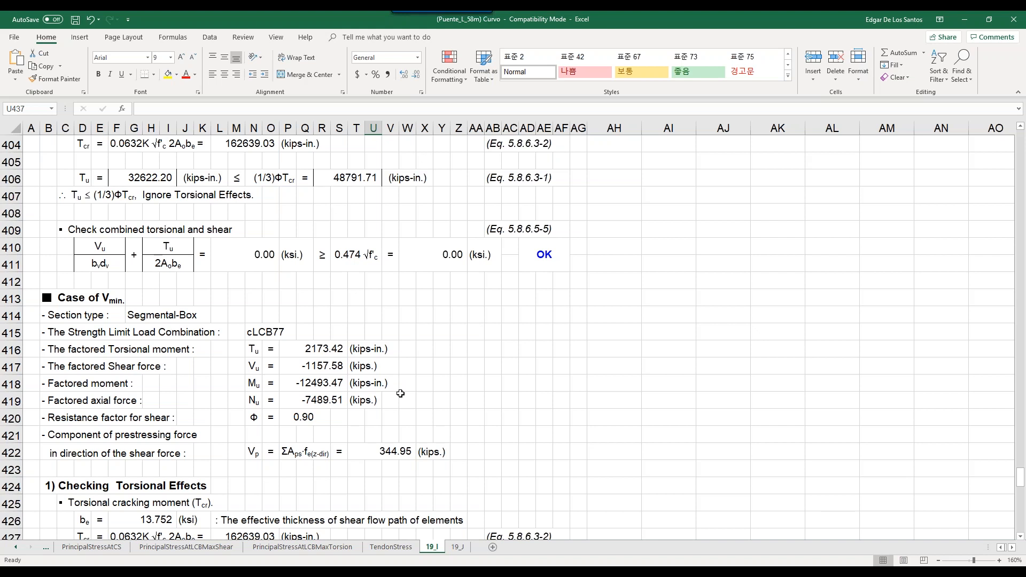
scroll(400, 393, down, 4)
scroll(401, 393, down, 1)
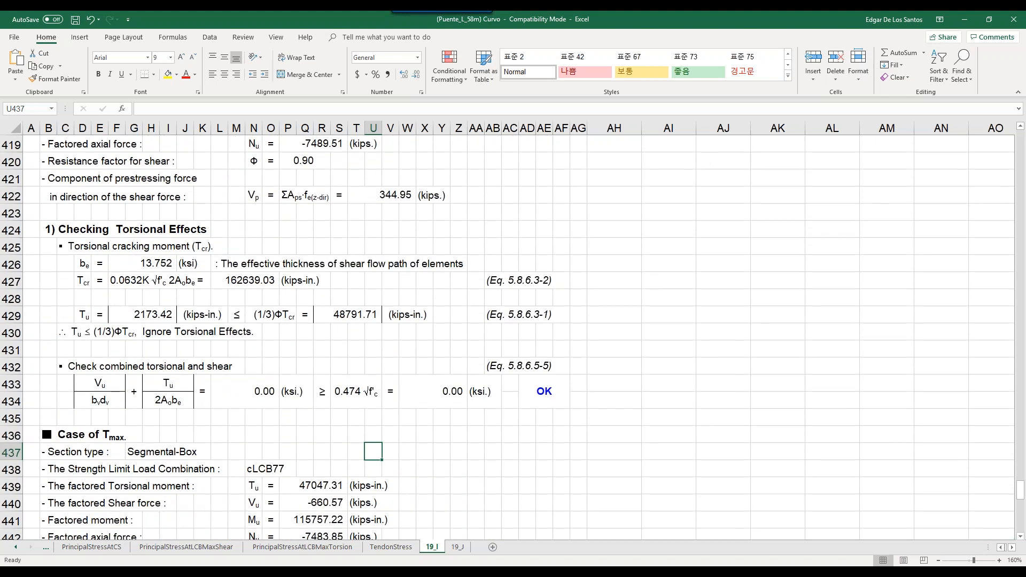
Switch to midas Civil, show the Check Flexure Strength result table and select element 8's positive-moment row at part I
click(860, 217)
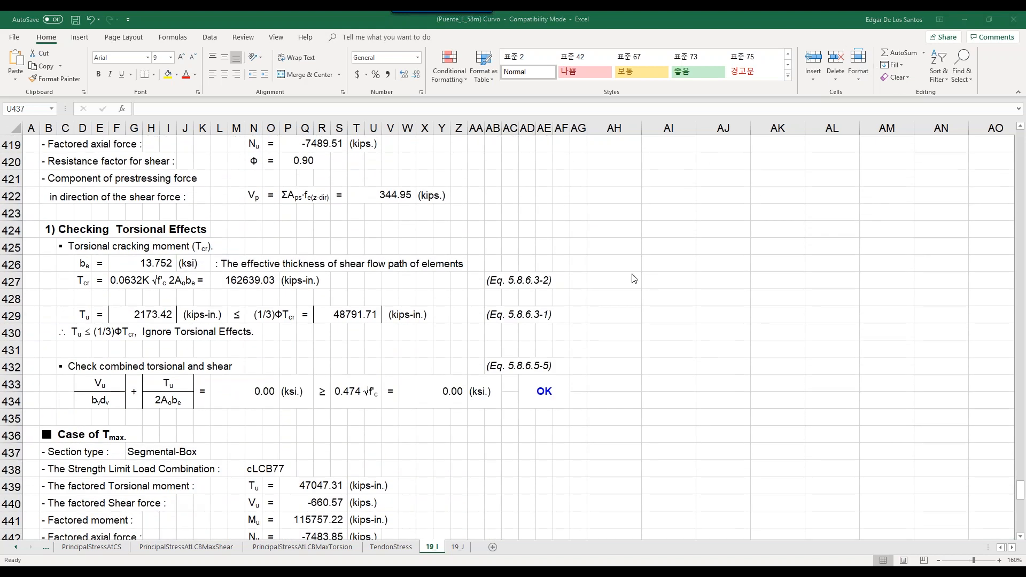
key(alt+Tab)
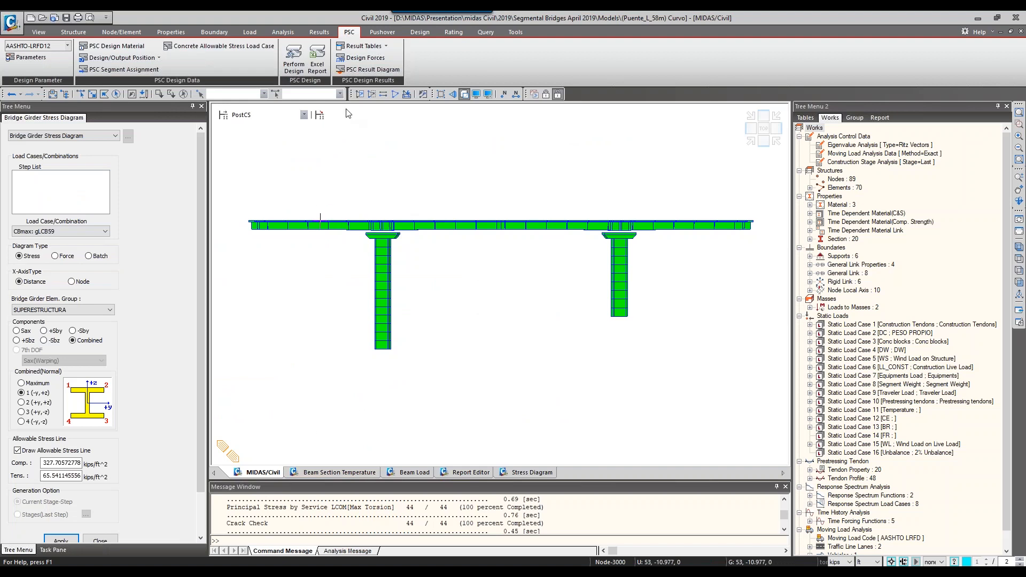
click(357, 47)
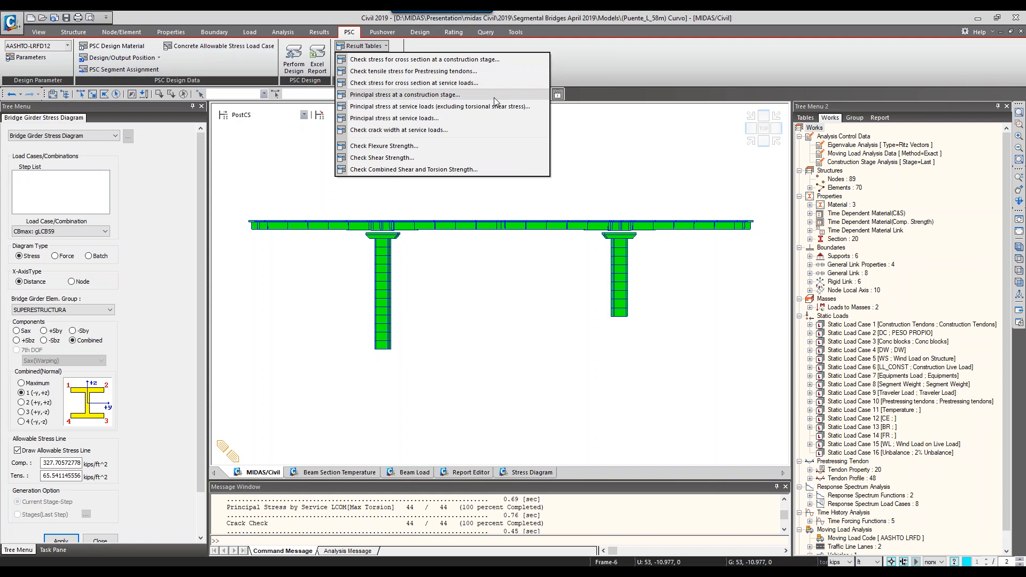
click(434, 146)
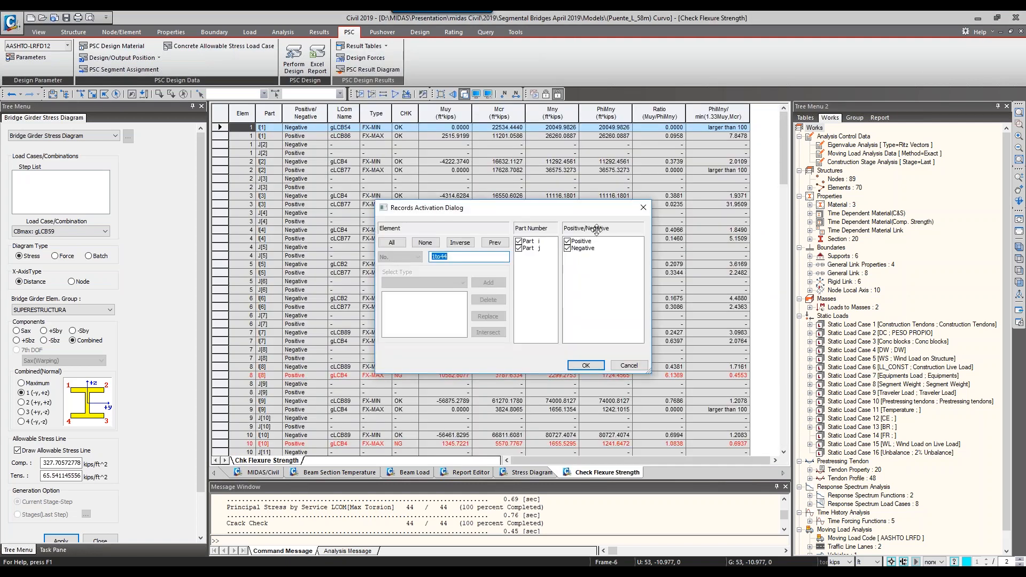
click(643, 207)
scroll(404, 238, down, 1)
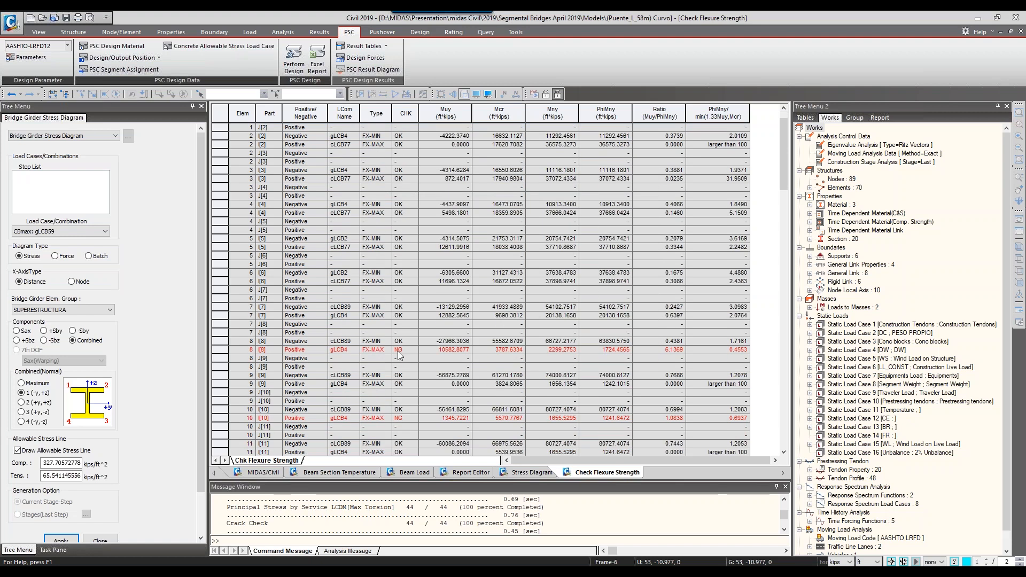
click(231, 351)
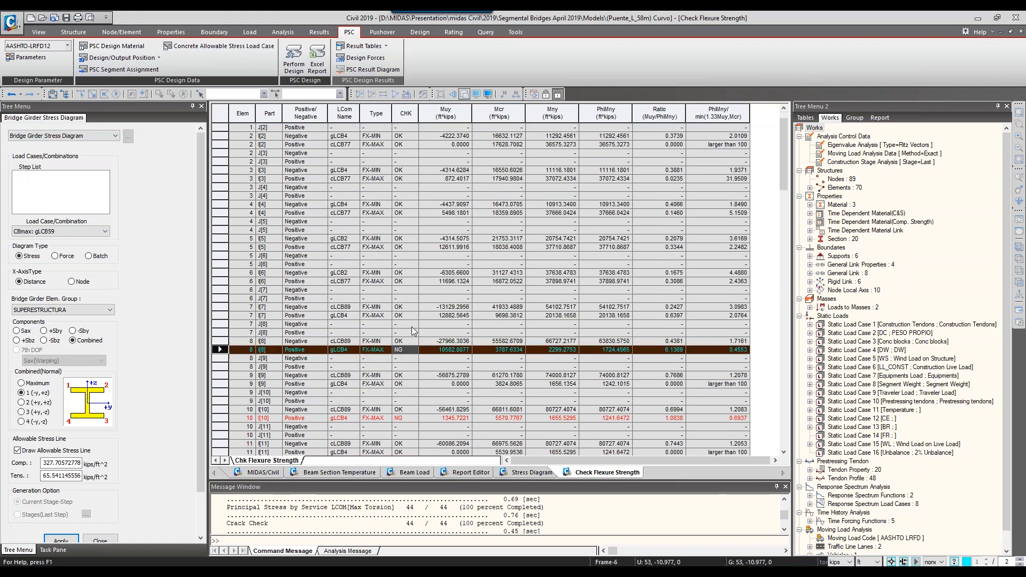
Review the flexure checks in the Check Flexure Strength table from element 8's positive-moment Muy value through element 25
click(461, 349)
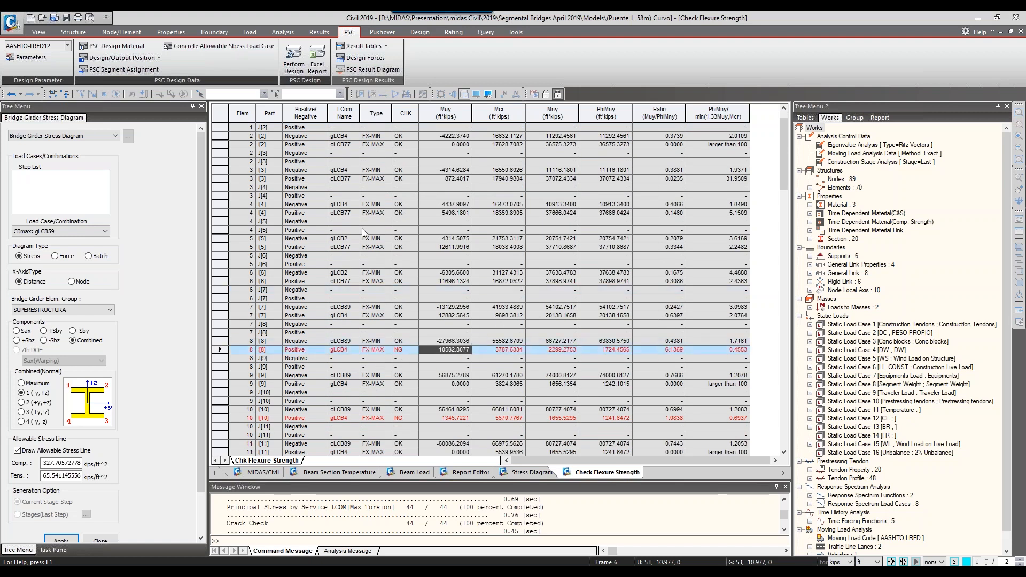
scroll(355, 278, down, 7)
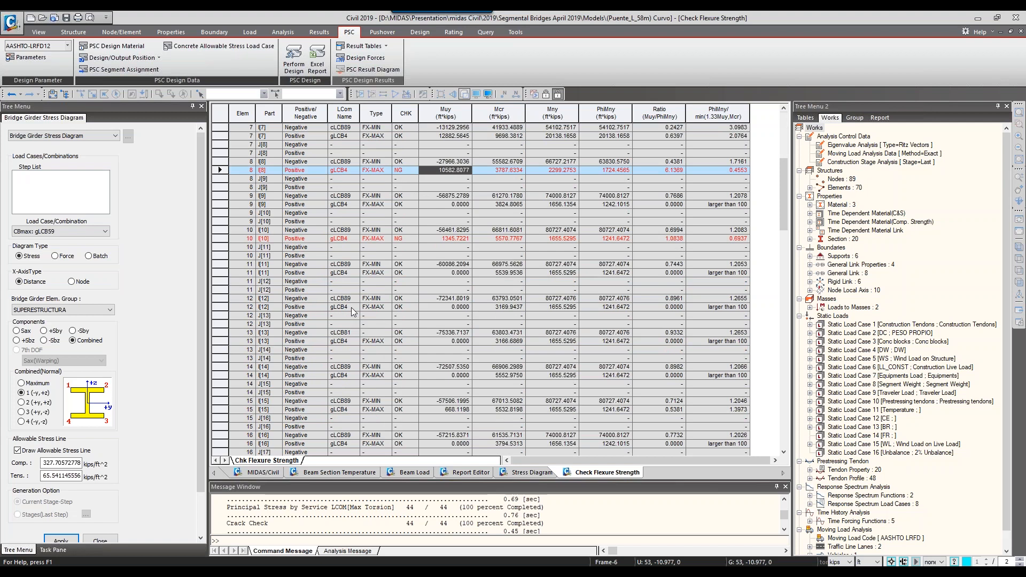
scroll(351, 307, down, 6)
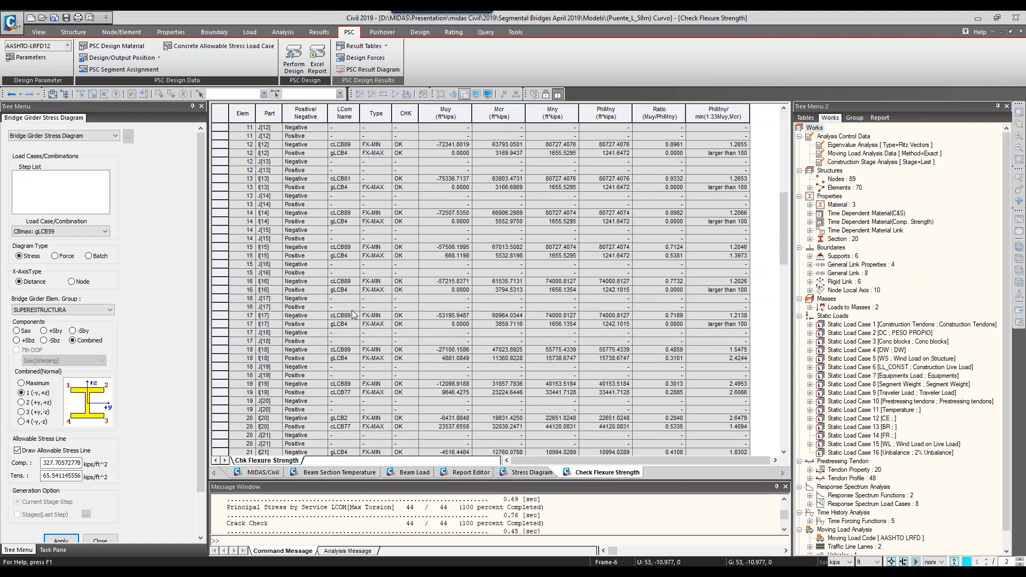
scroll(353, 315, down, 6)
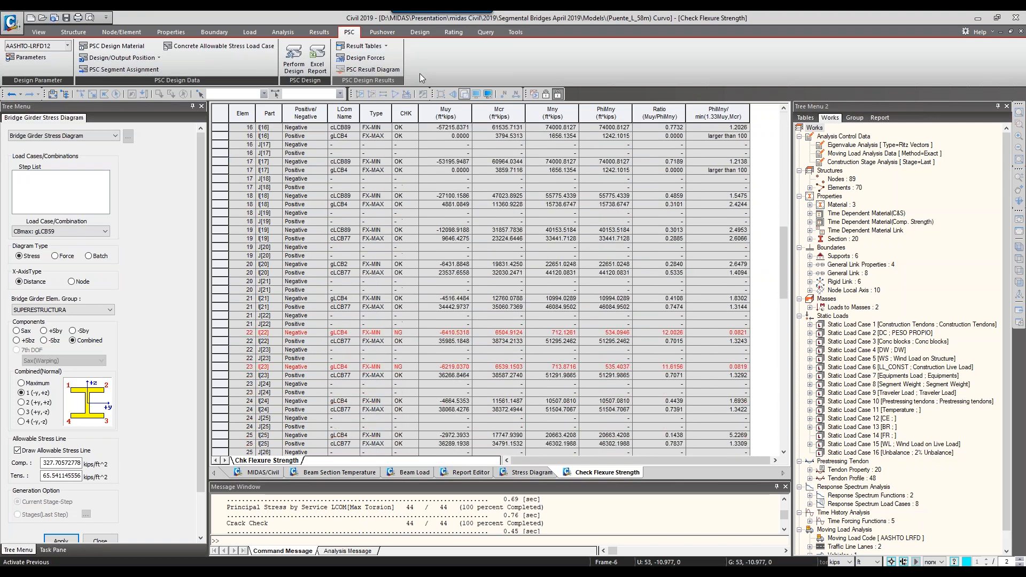
Show the Check Combined Shear and Torsion Strength result table and review its T-Max, V-Max and V-Min checks through element 16
click(374, 47)
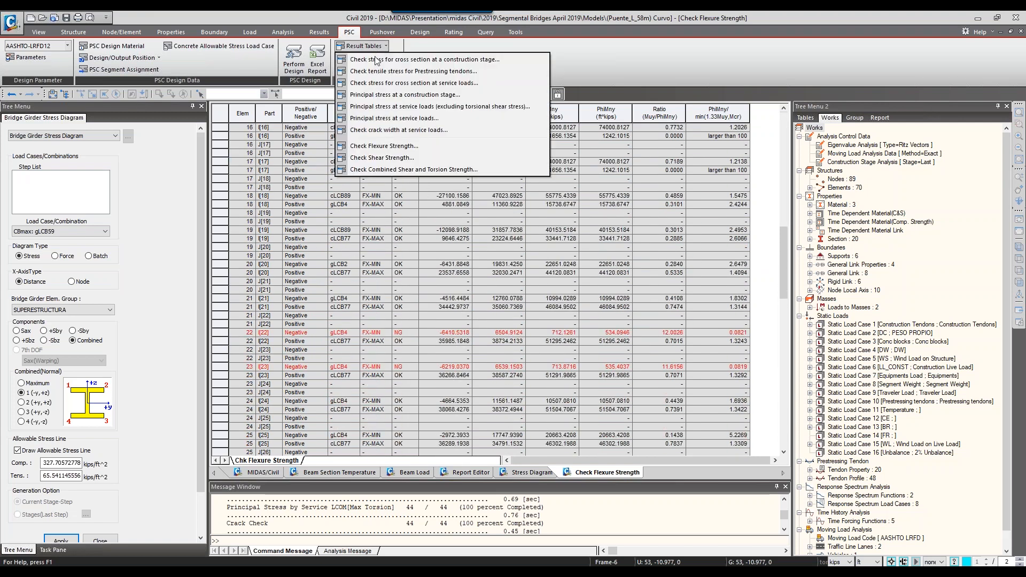
click(384, 170)
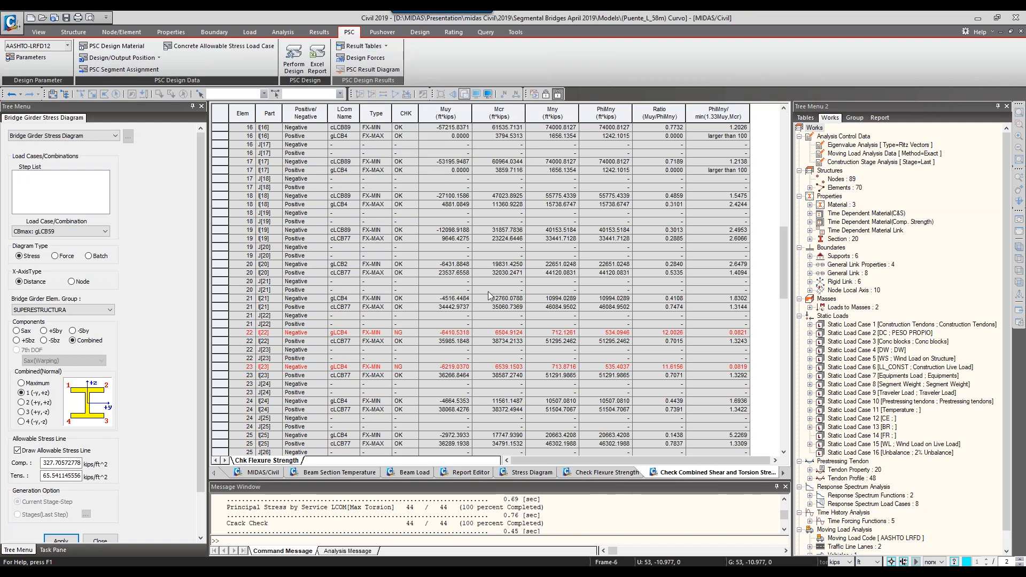
click(588, 365)
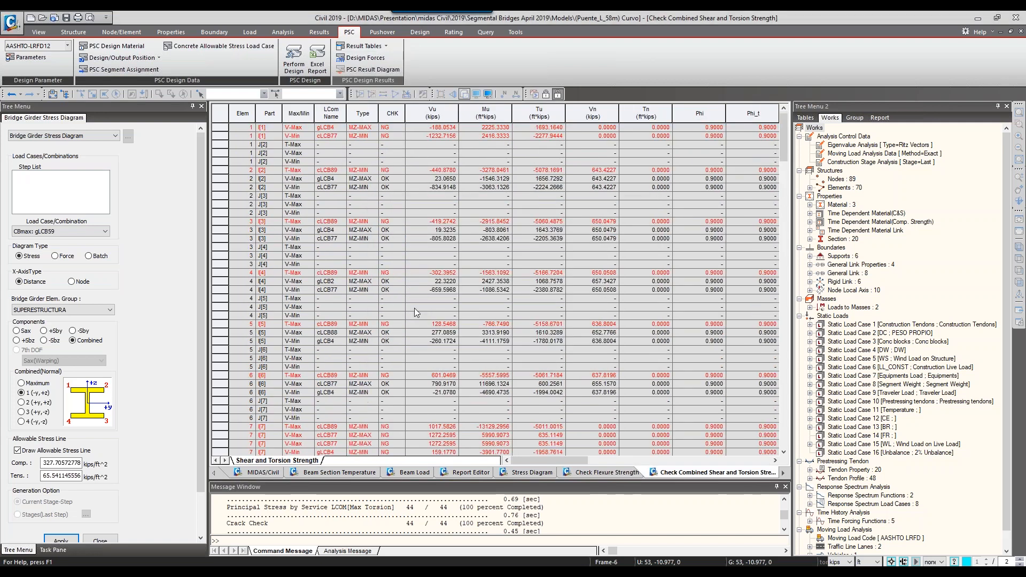
scroll(417, 312, down, 15)
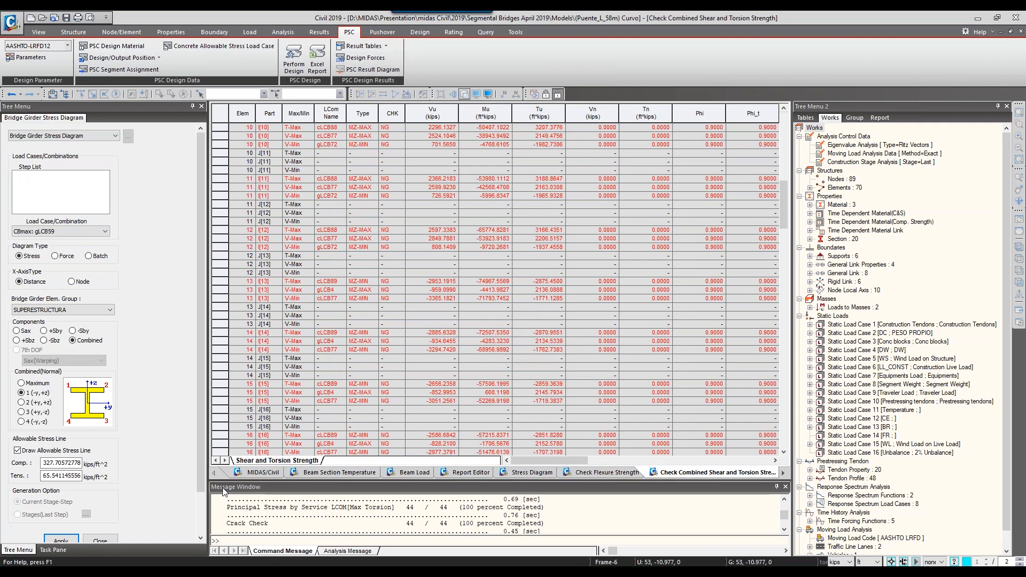
Return to the model view, display the PSC force diagram for Flexure-y Max under ALL COMBINATION, and examine it along the central span
click(262, 473)
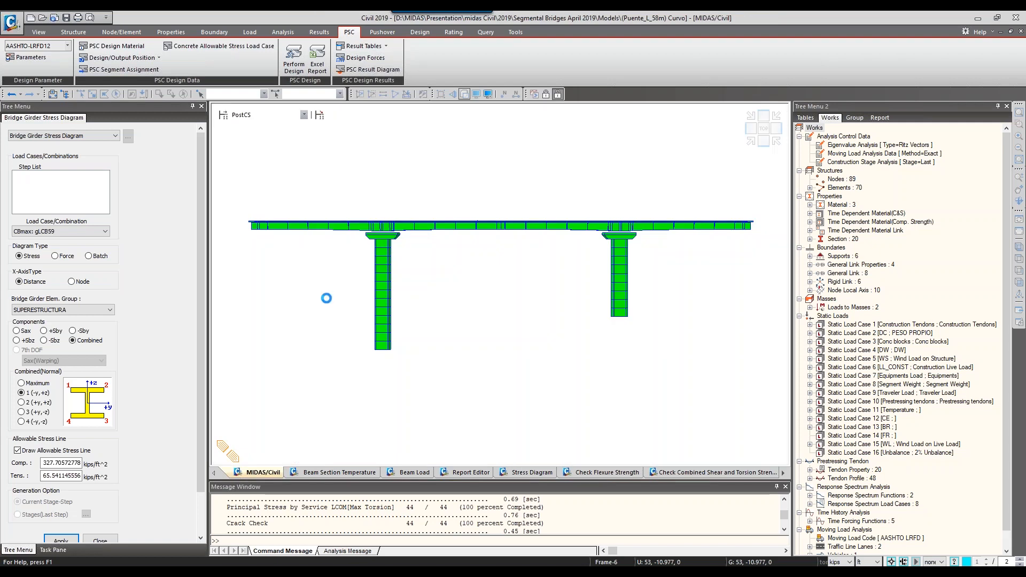
click(368, 70)
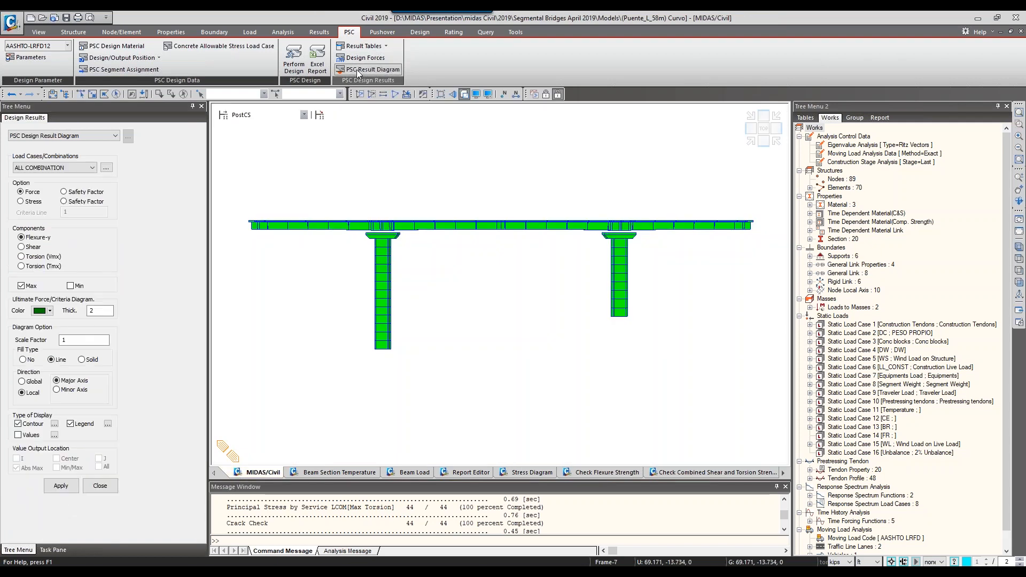
click(61, 486)
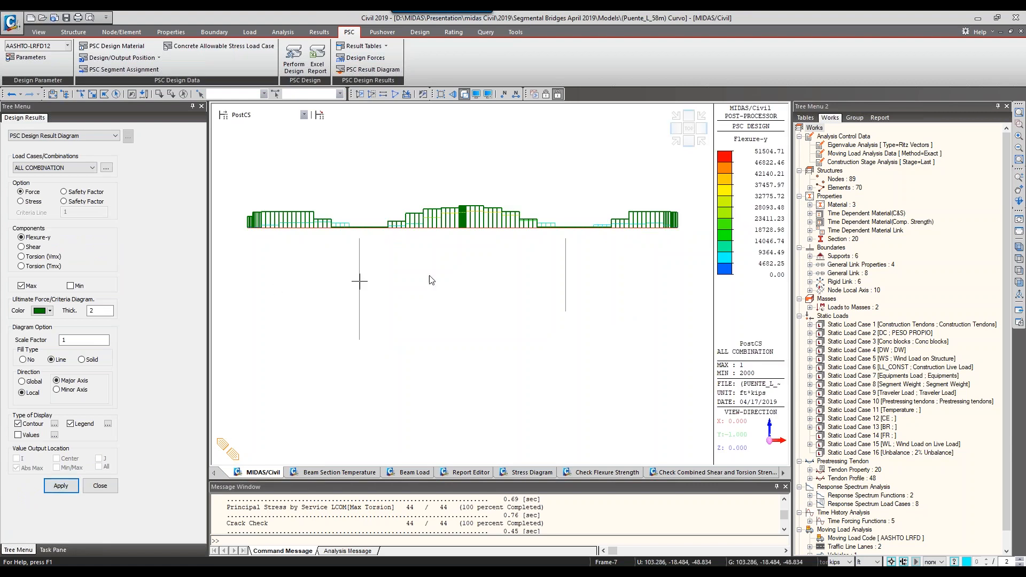
scroll(406, 240, up, 3)
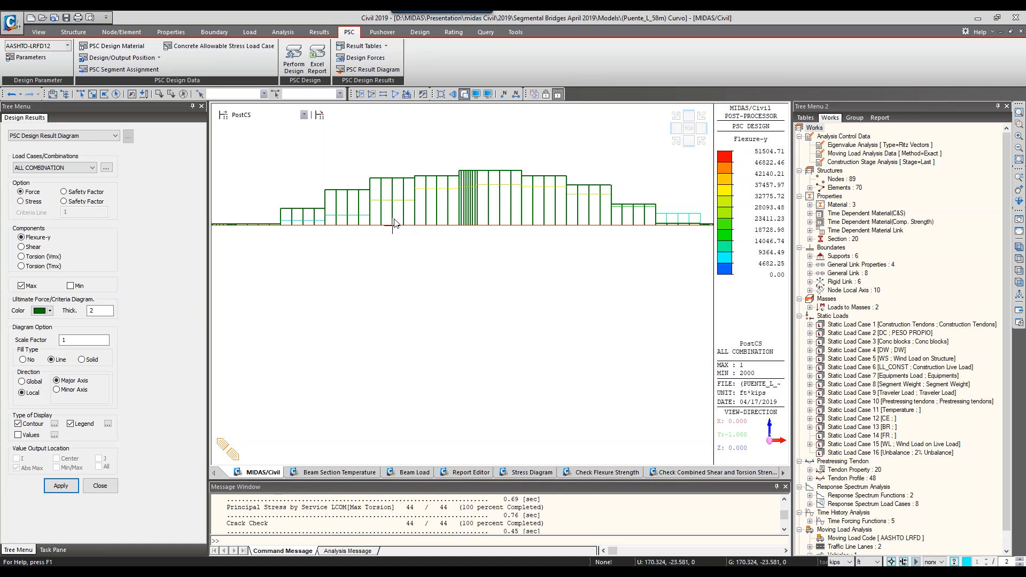
scroll(387, 220, up, 2)
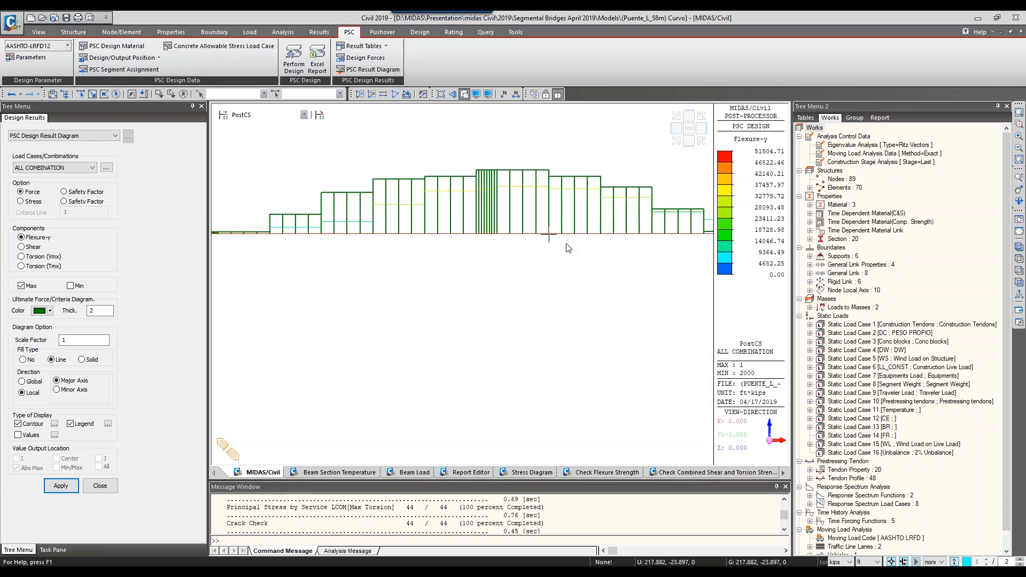
middle_drag(485, 183, 397, 222)
scroll(410, 217, down, 2)
scroll(408, 215, down, 2)
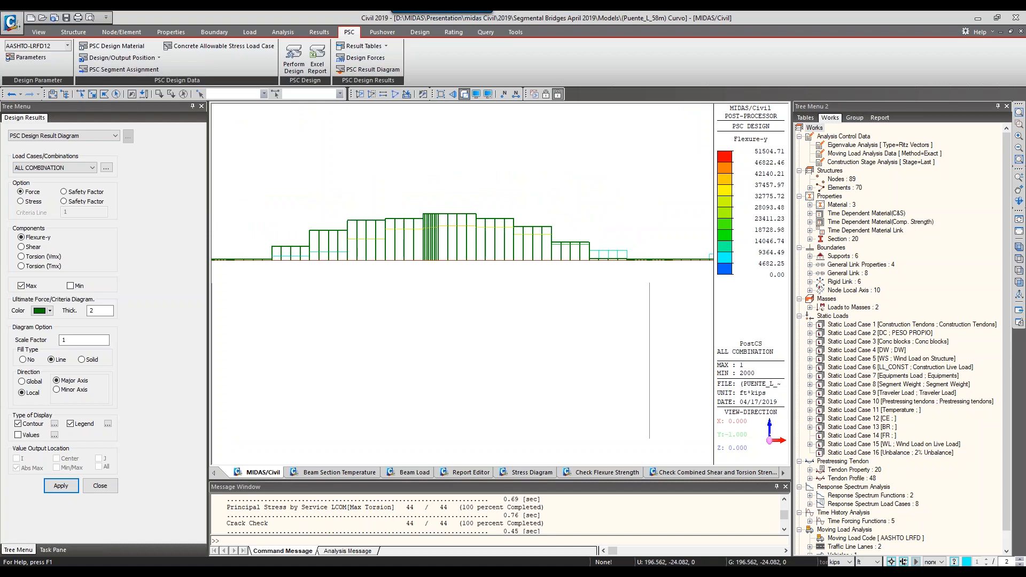
scroll(432, 235, up, 2)
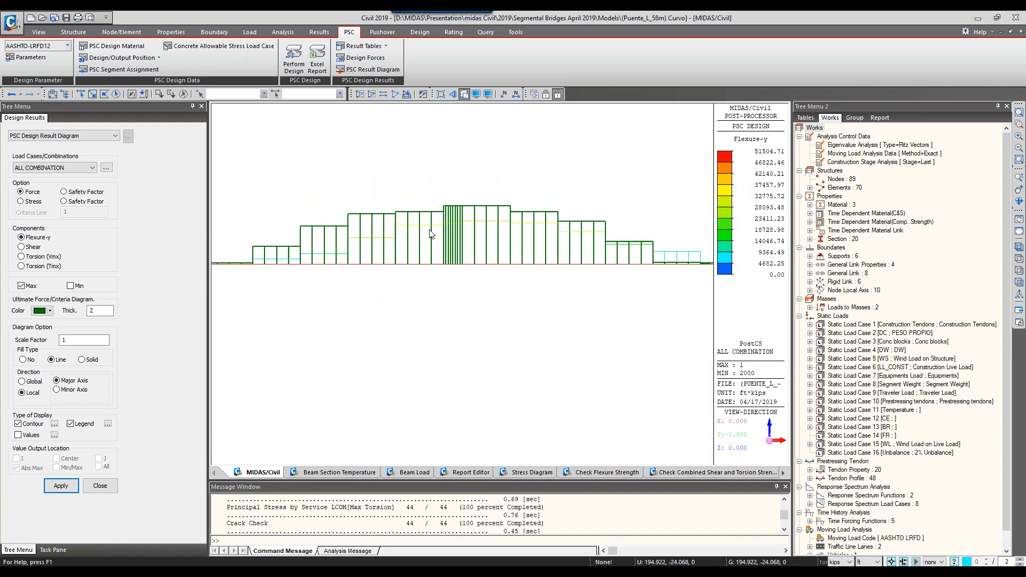
scroll(432, 234, down, 3)
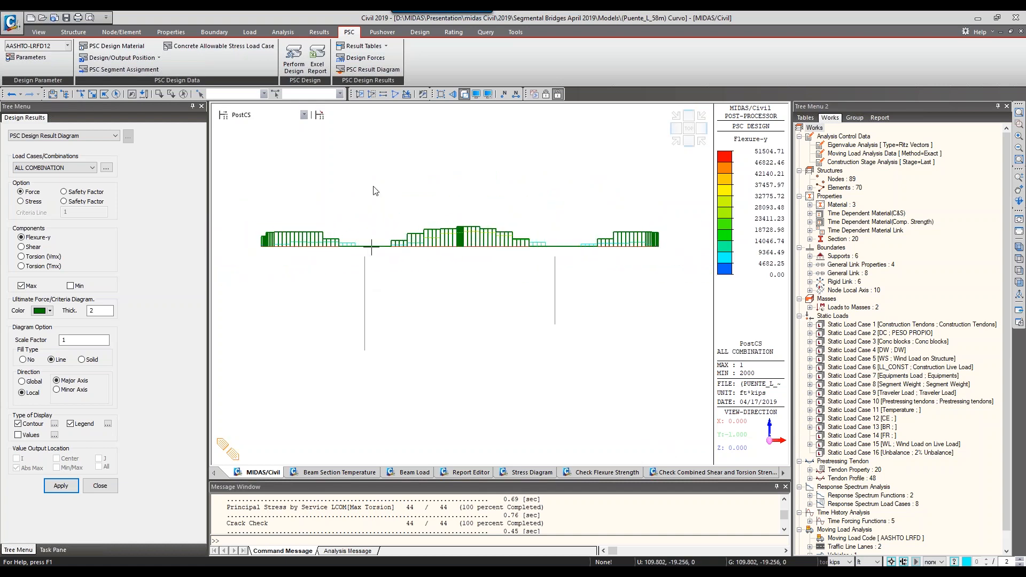